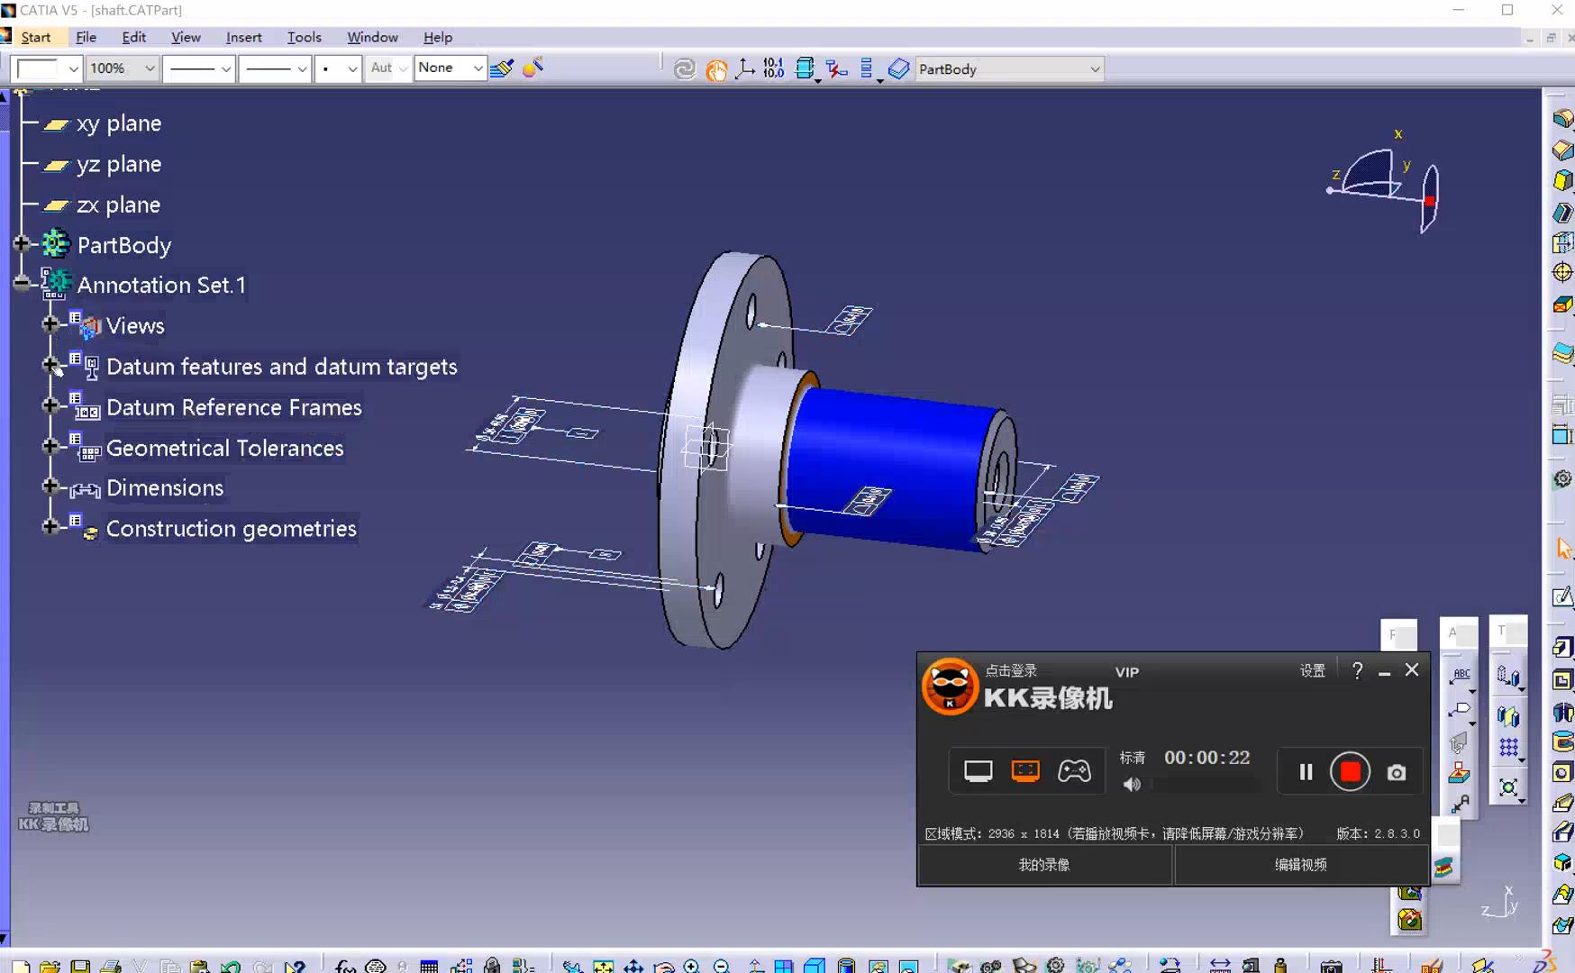
Expand the datum features, reference frames, tolerances, dimensions and construction geometries under Annotation Set.1.
click(51, 366)
click(230, 447)
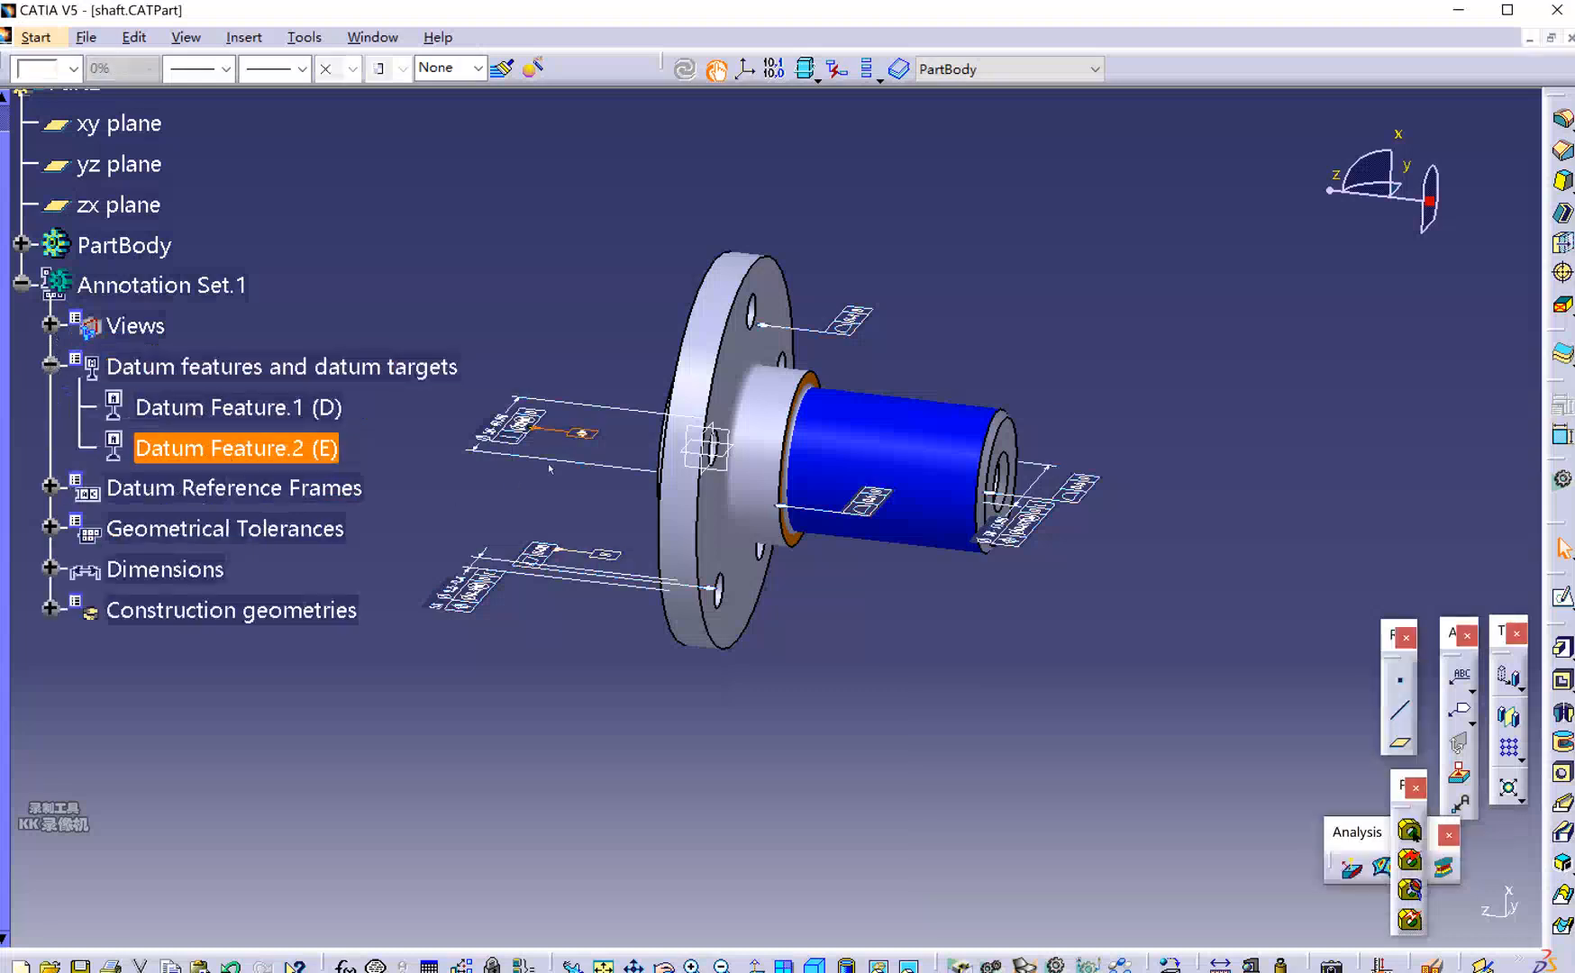
click(51, 488)
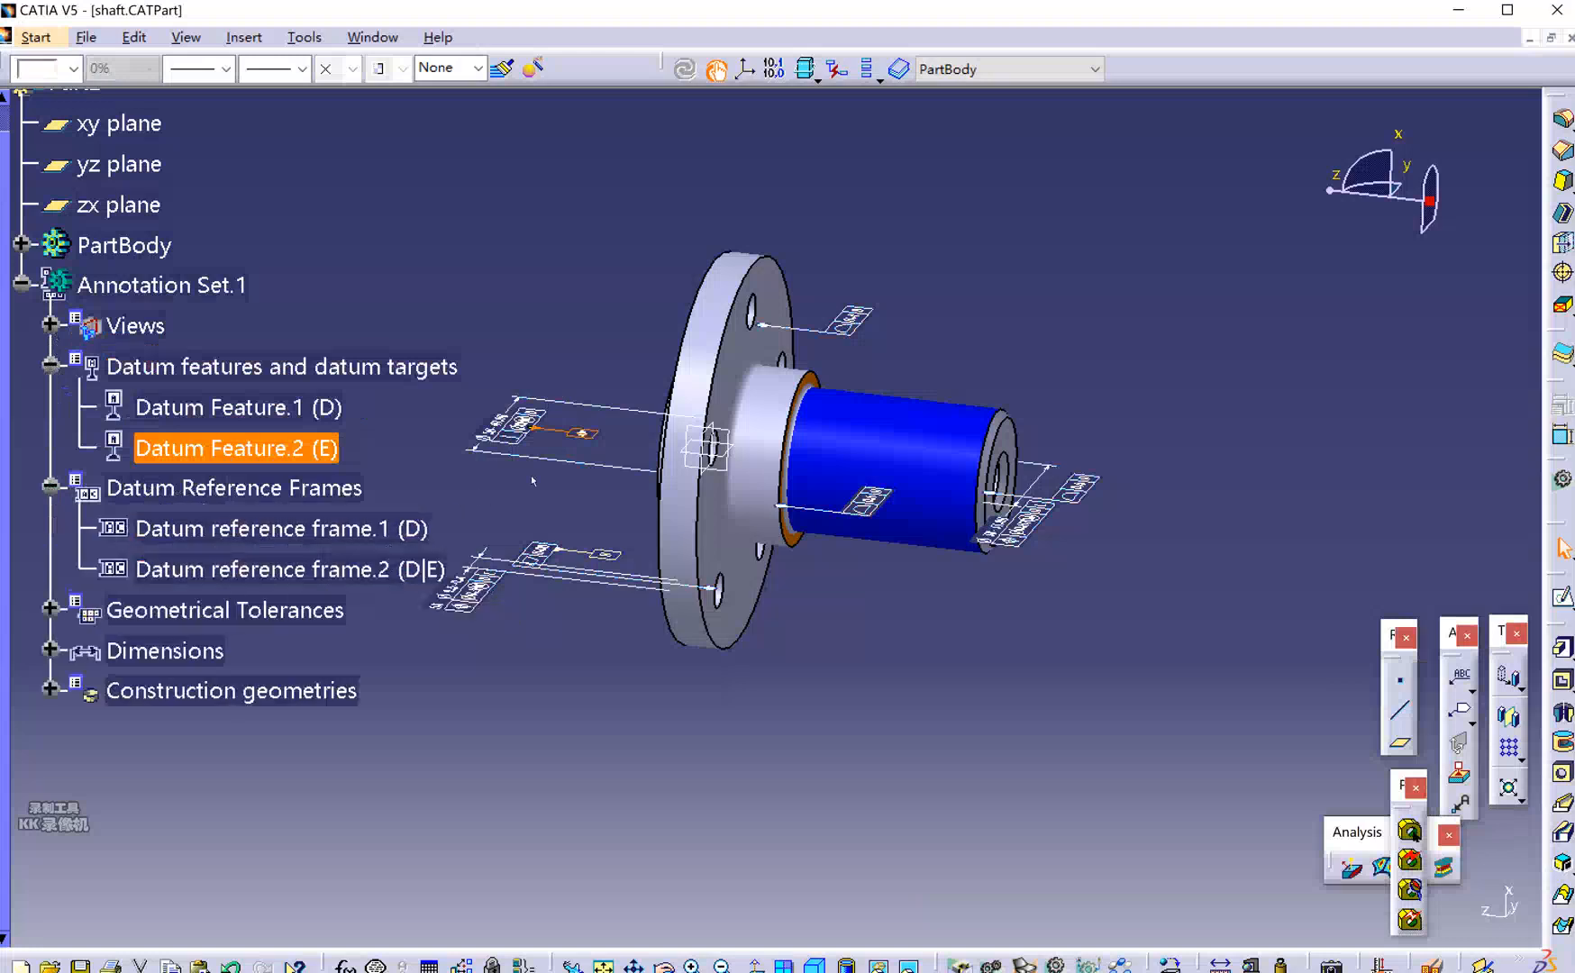
click(50, 610)
scroll(175, 518, down, 2)
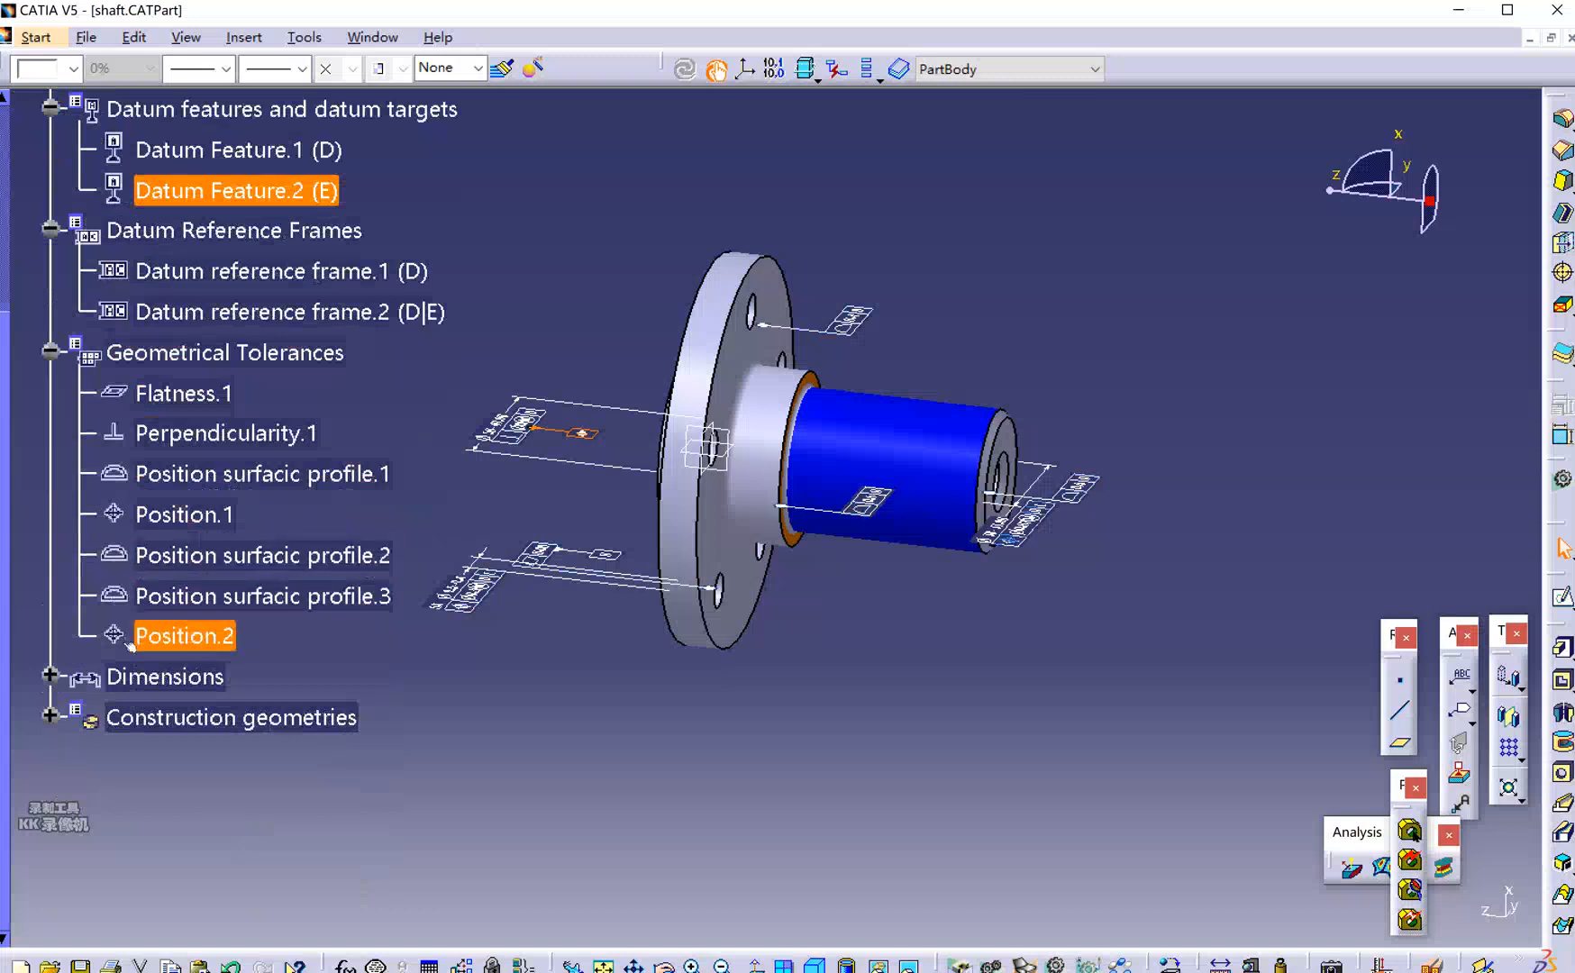
click(51, 676)
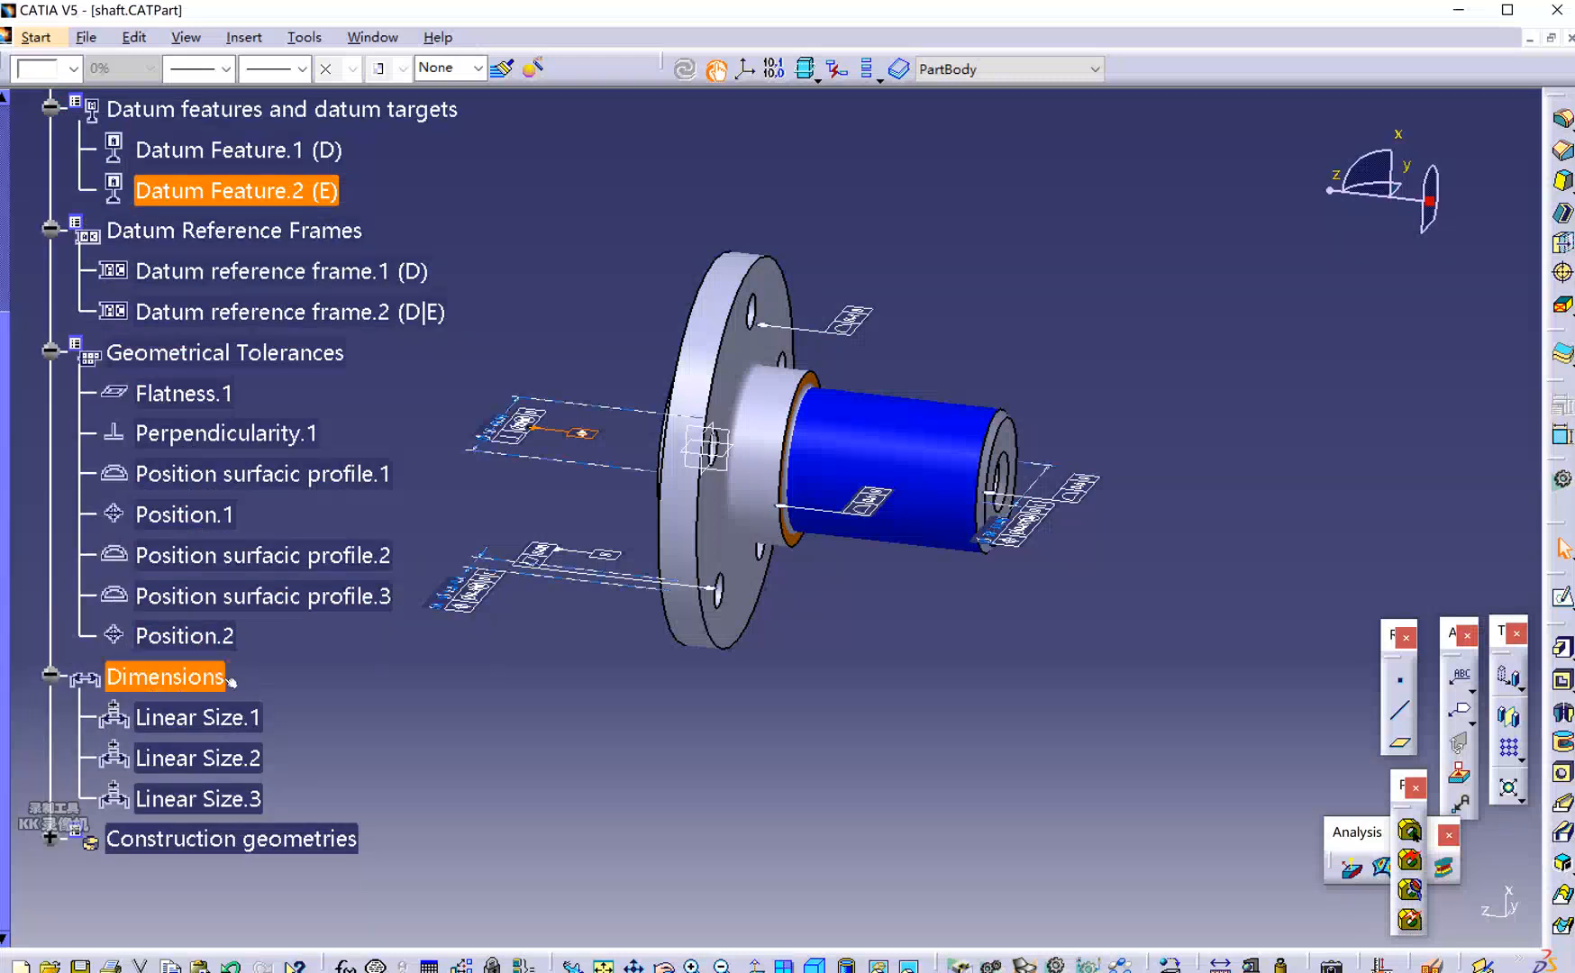
click(52, 839)
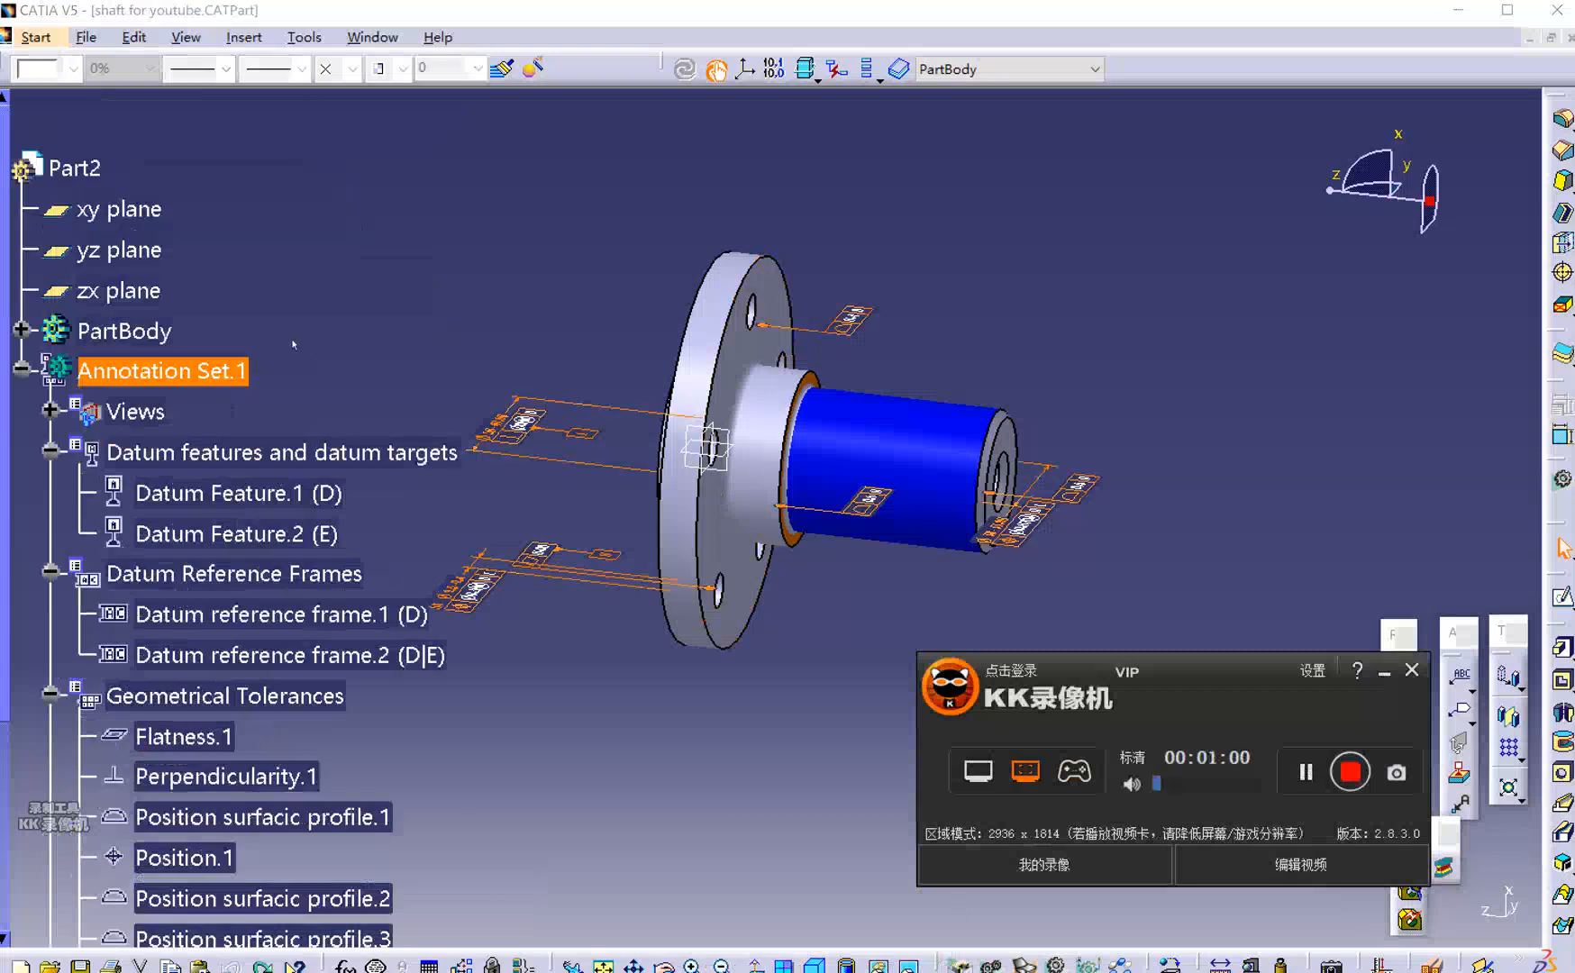
Delete Annotation Set.1 together with all its annotations.
right_click(178, 373)
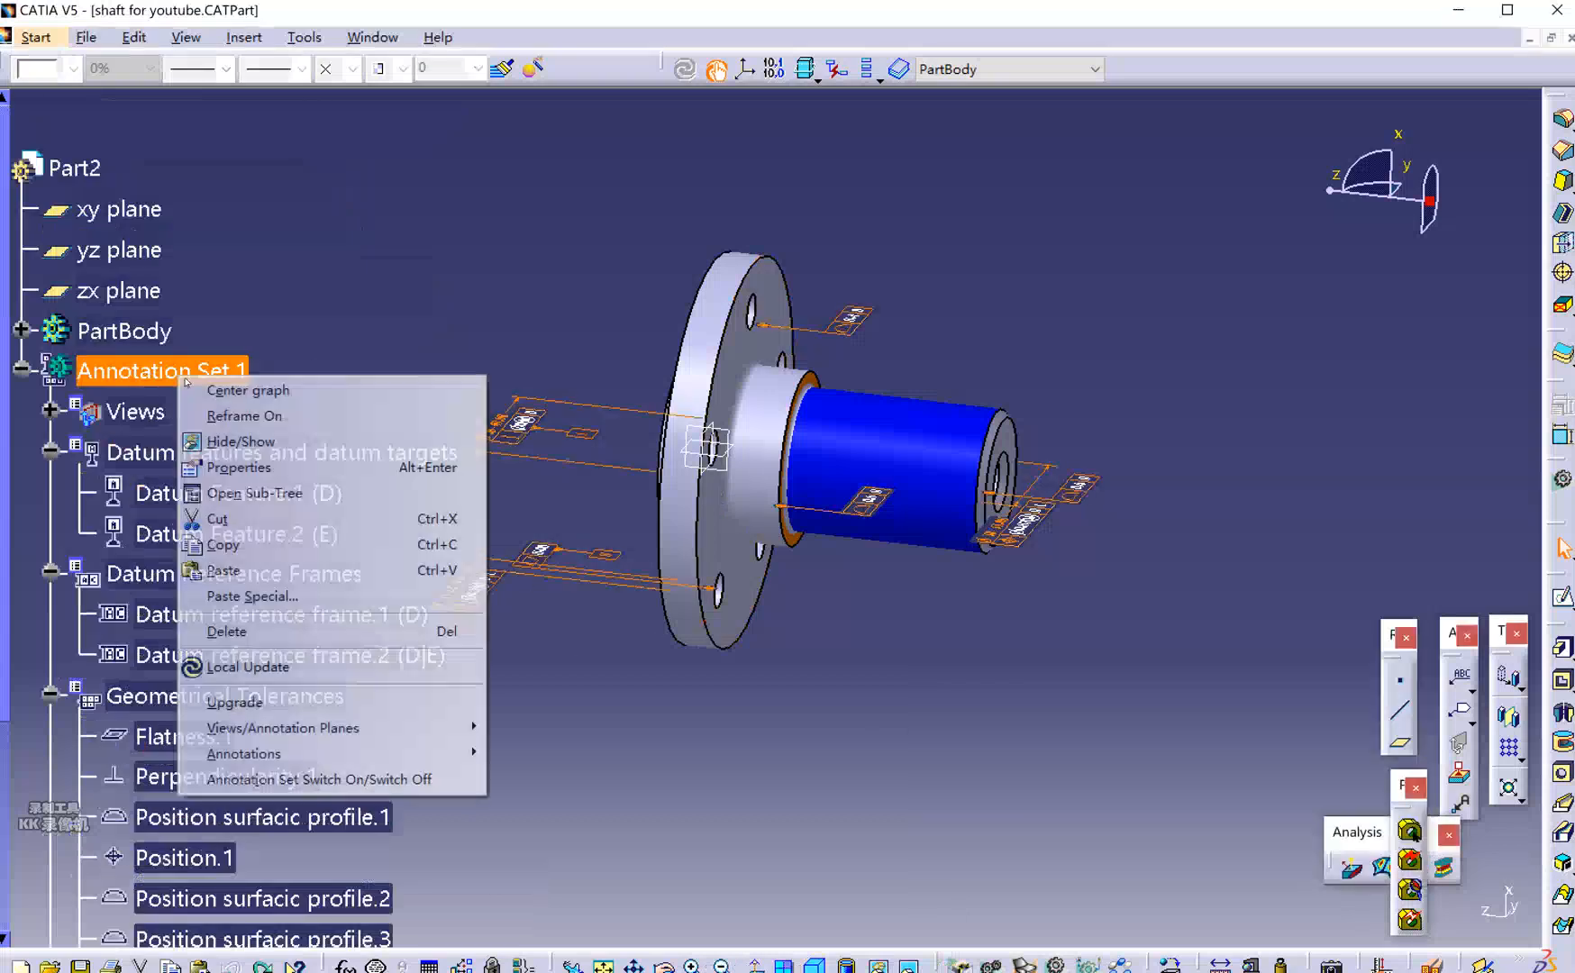
click(290, 631)
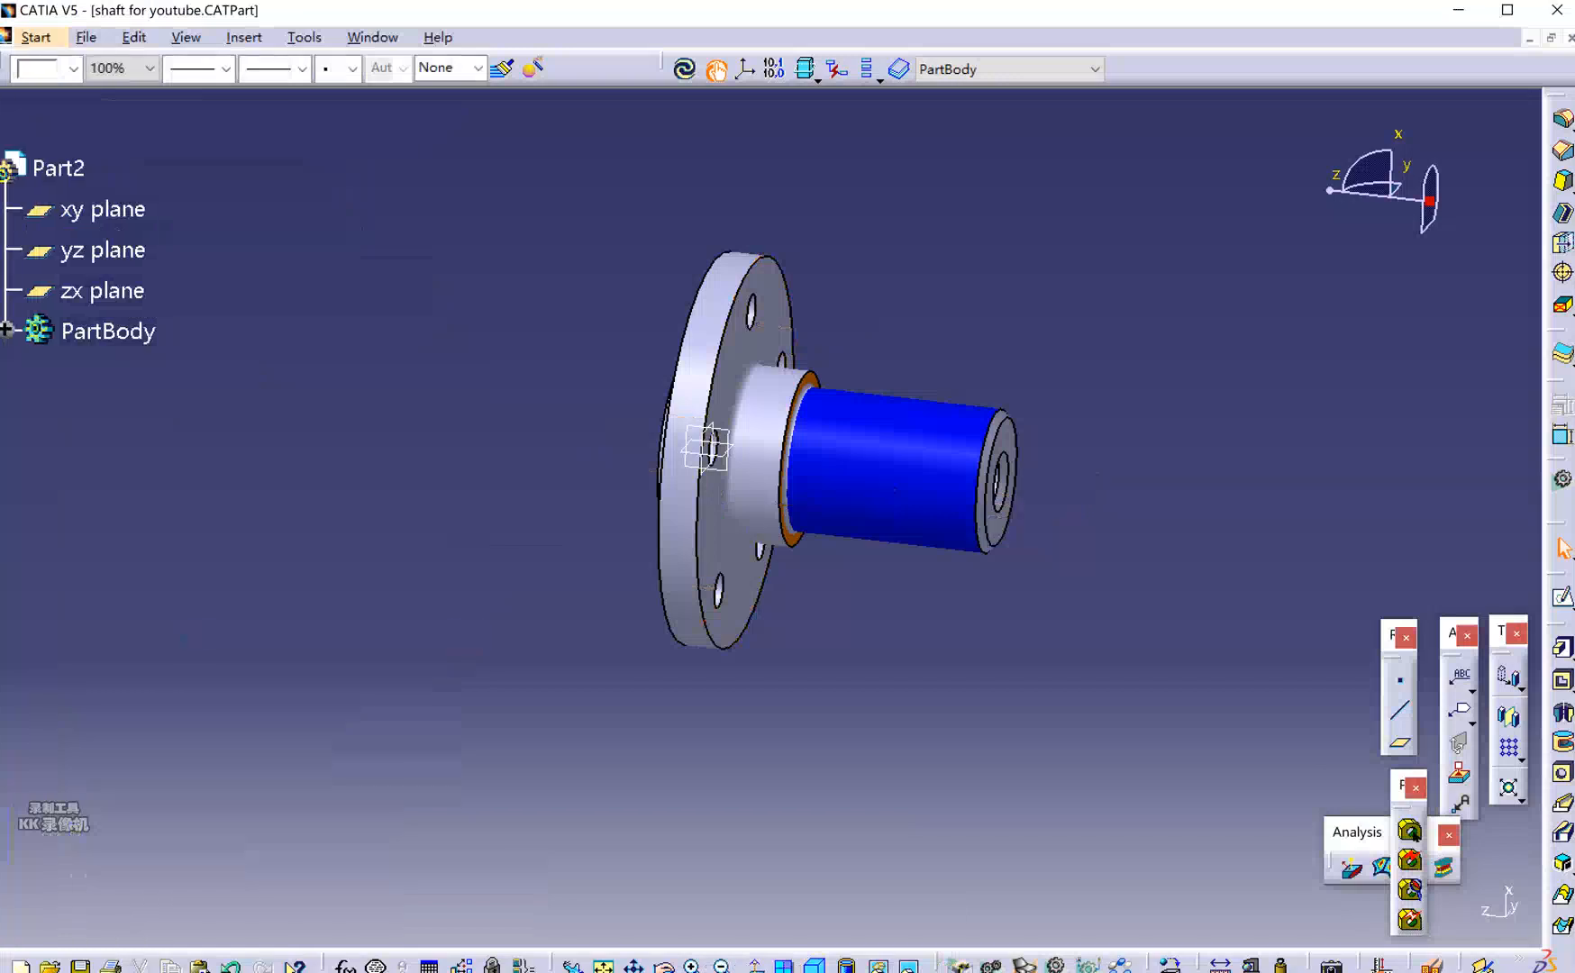
key(alt+Tab)
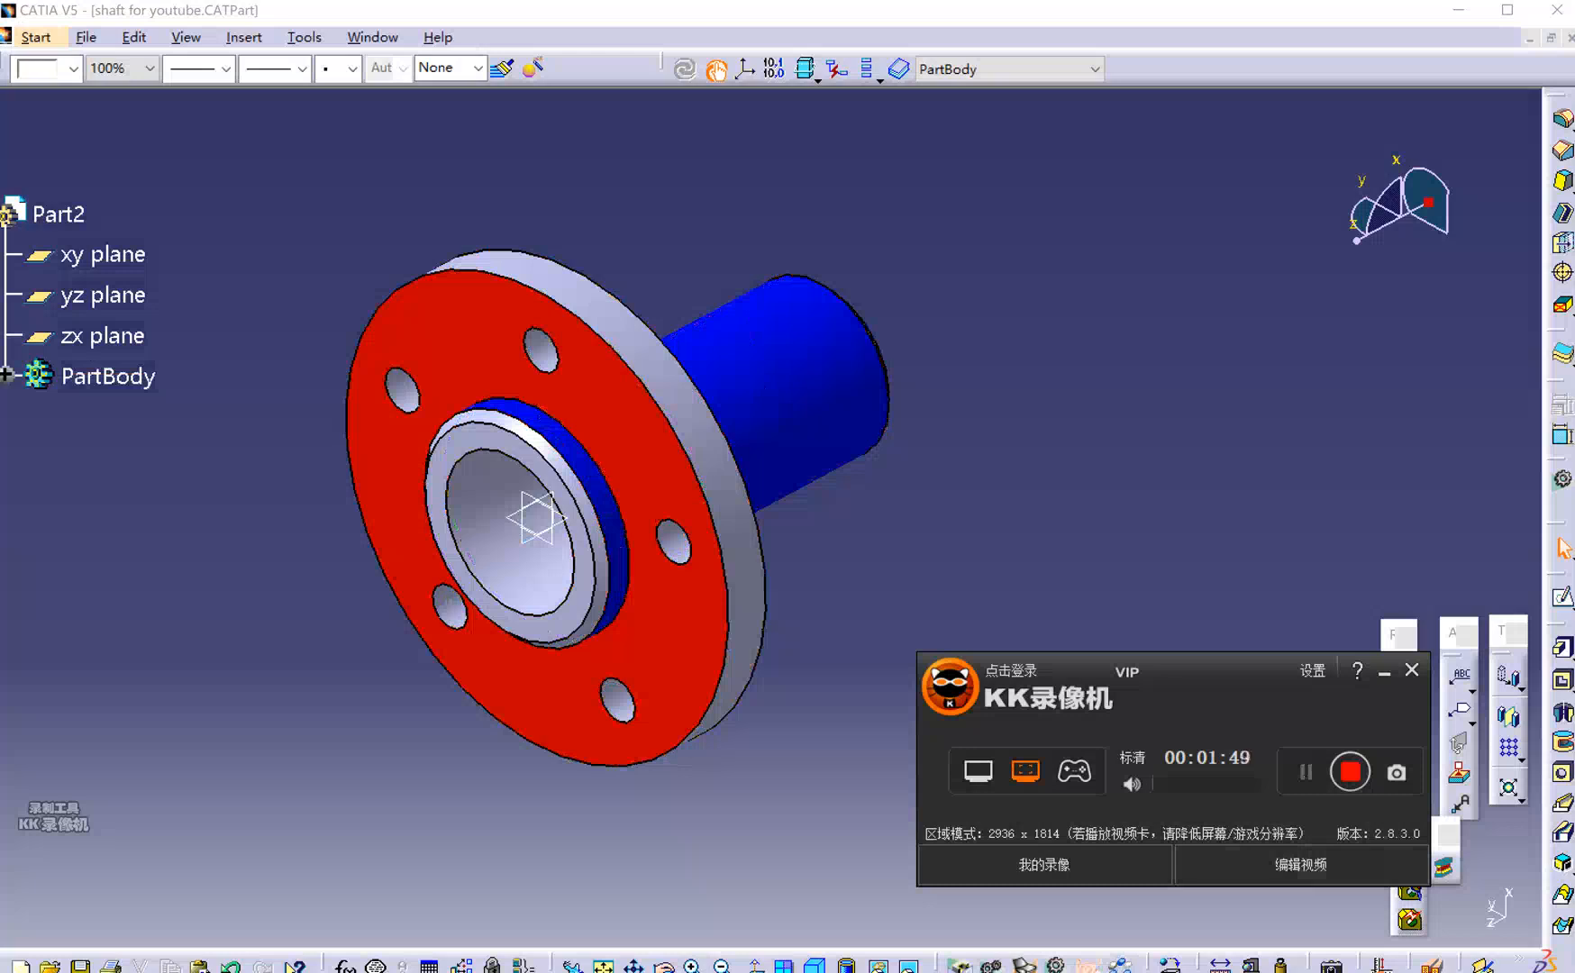
click(1384, 672)
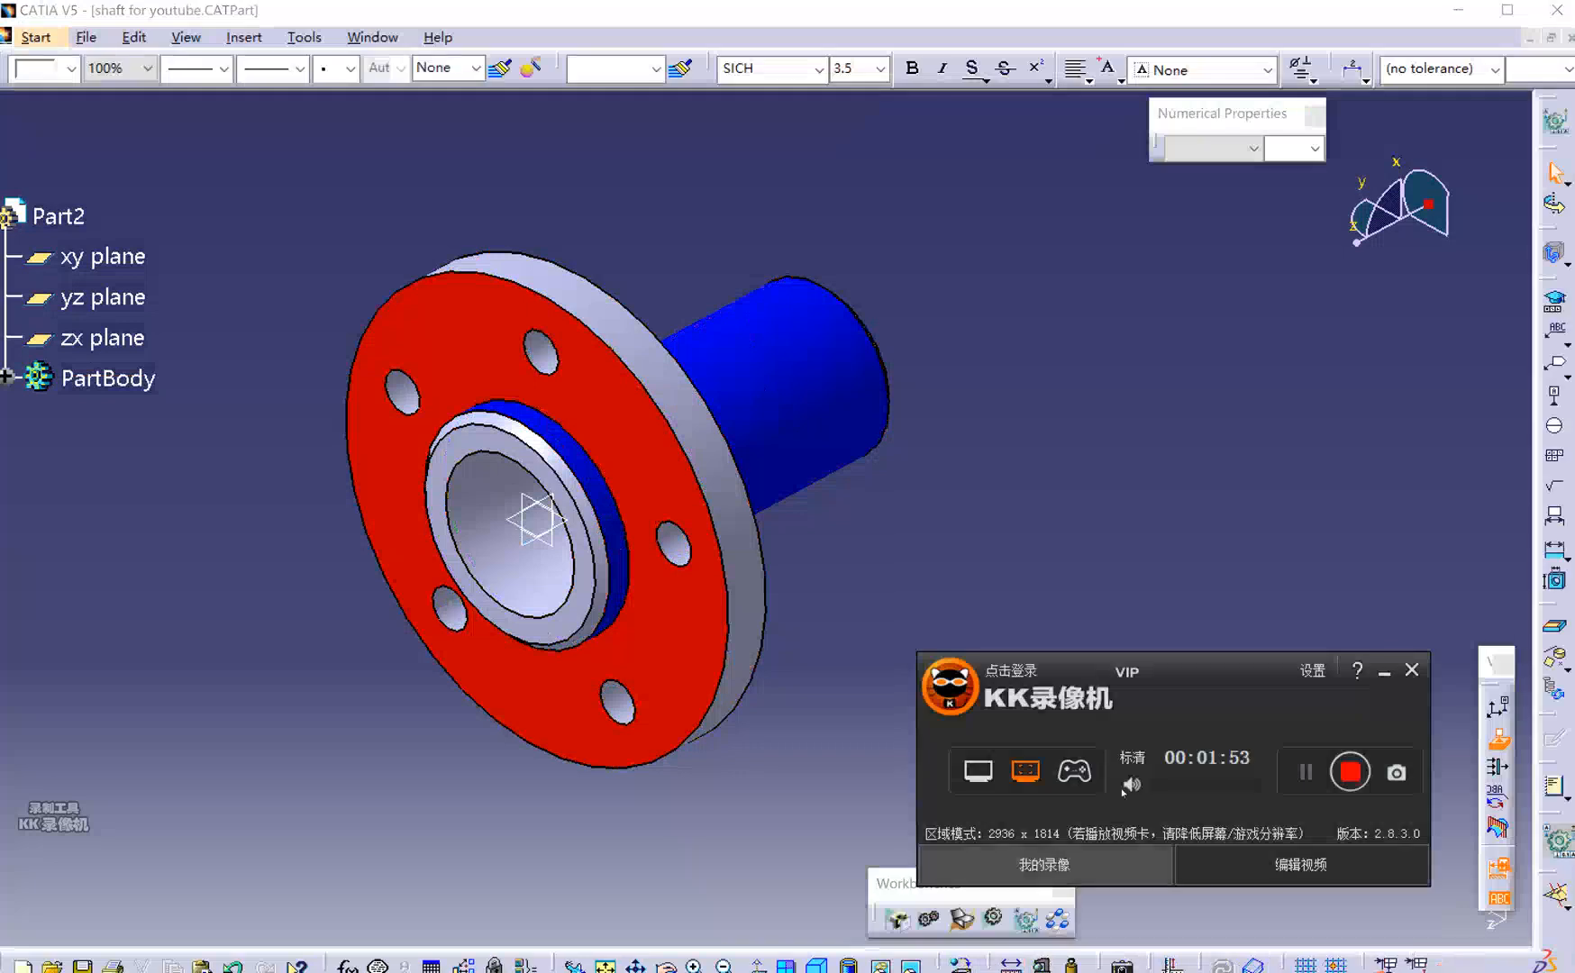
drag(1319, 791, 1331, 613)
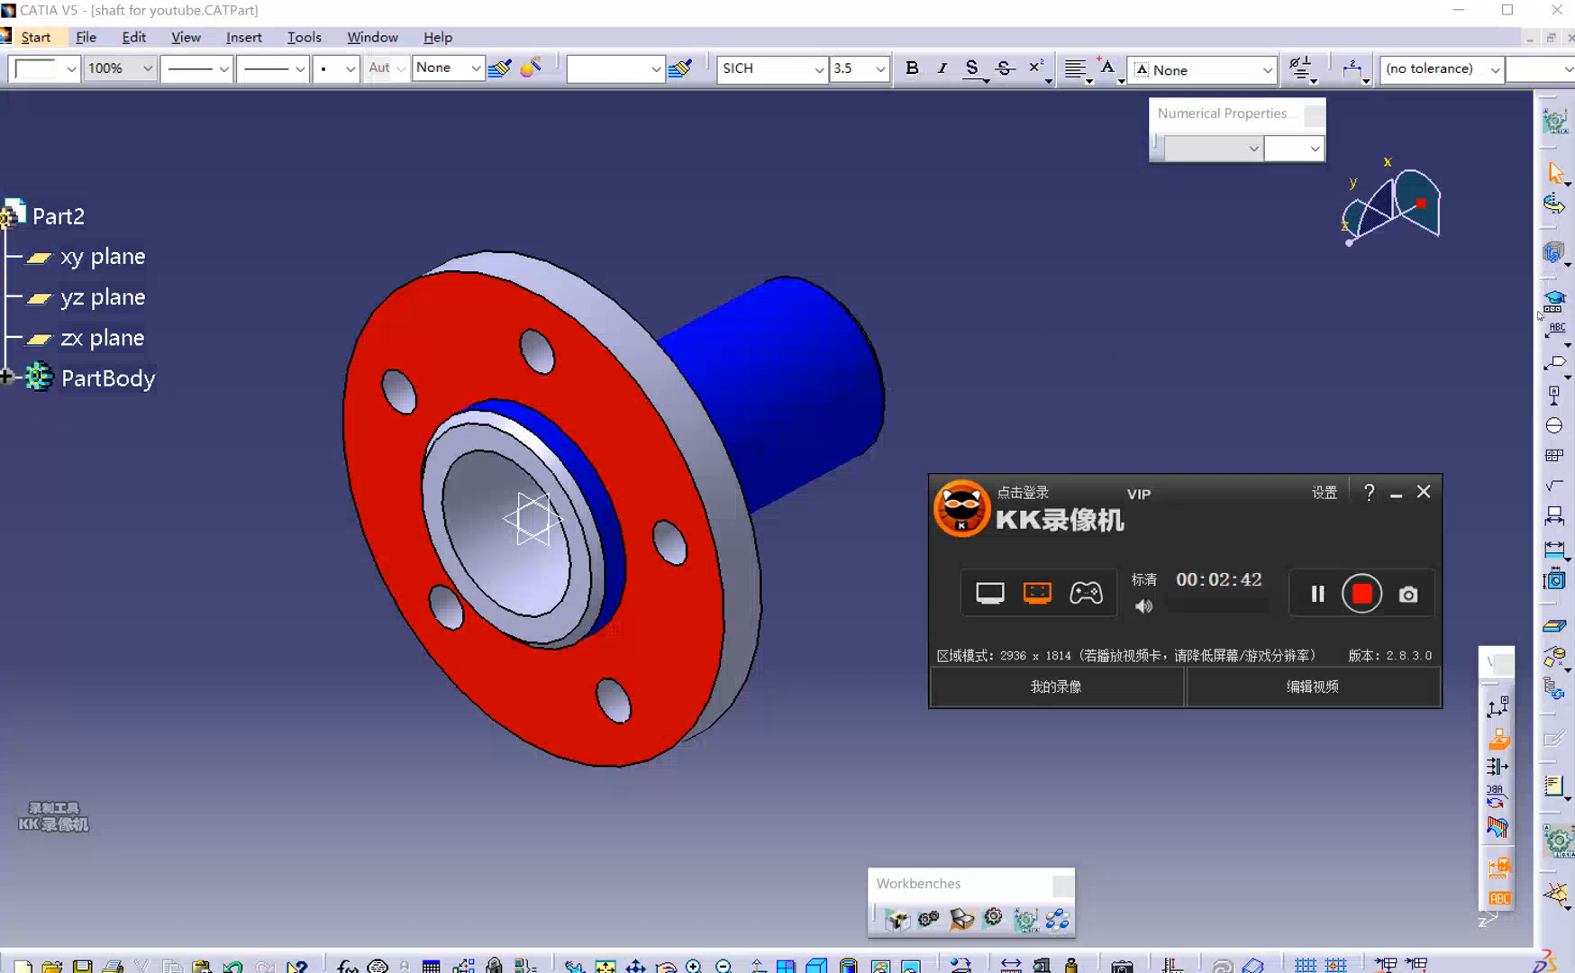
click(757, 317)
click(616, 235)
click(710, 361)
click(759, 487)
Make the flange's red face datum feature A.
click(1556, 302)
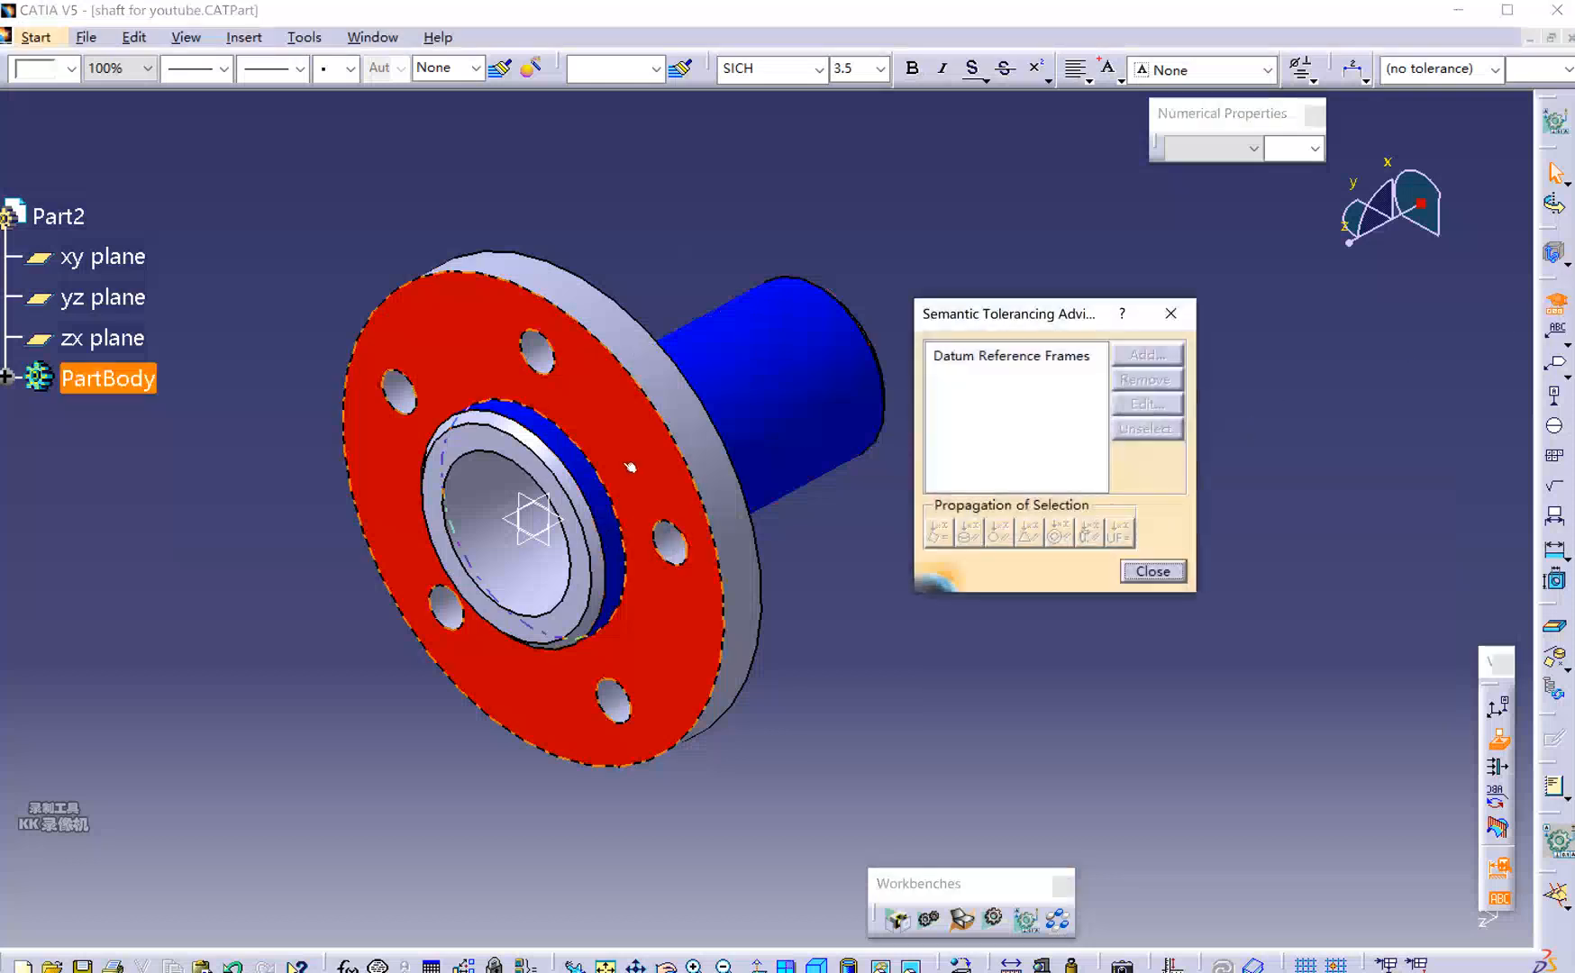
click(658, 630)
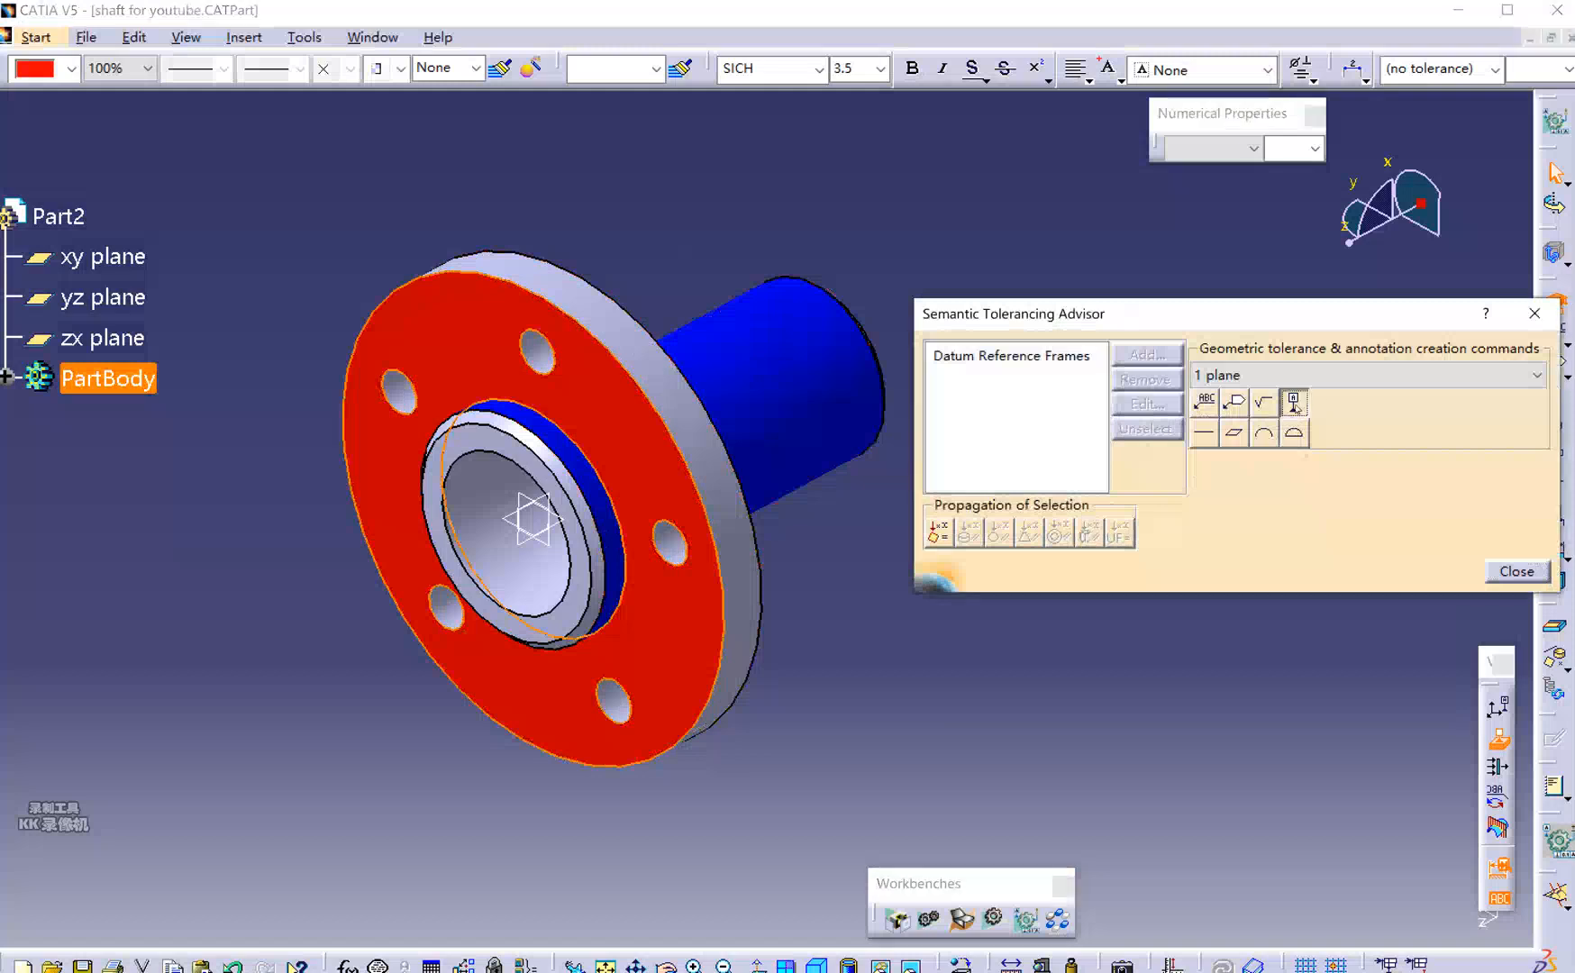
click(1296, 407)
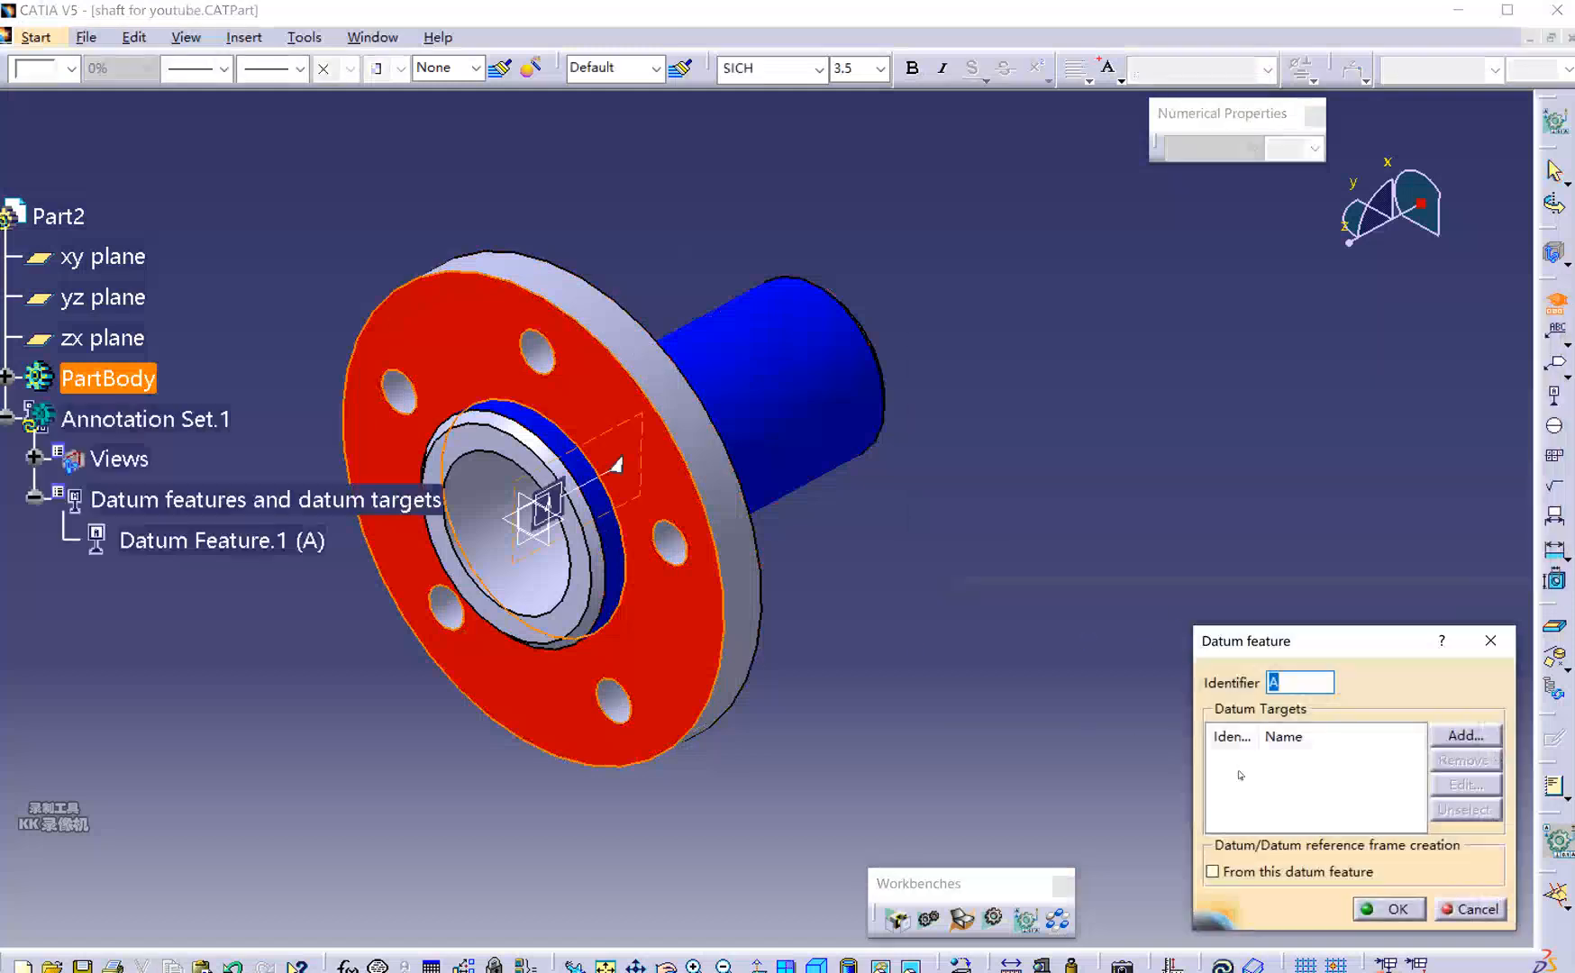
click(1398, 910)
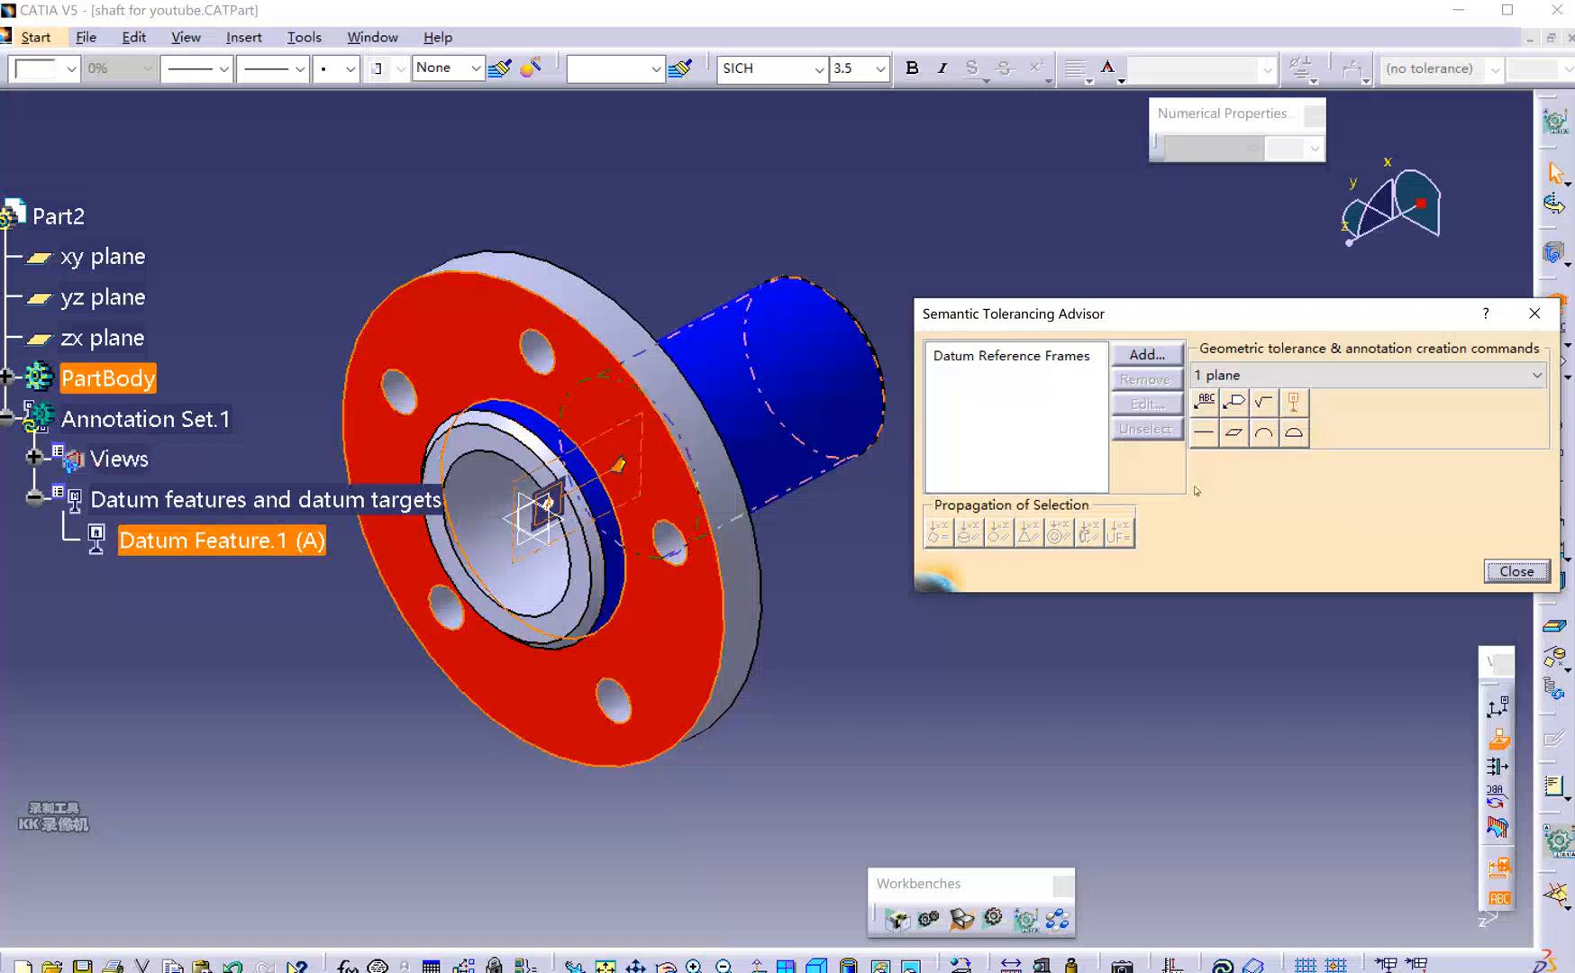
Give the flange face a 0.08 mm flatness tolerance without the statistical modifier.
click(1234, 436)
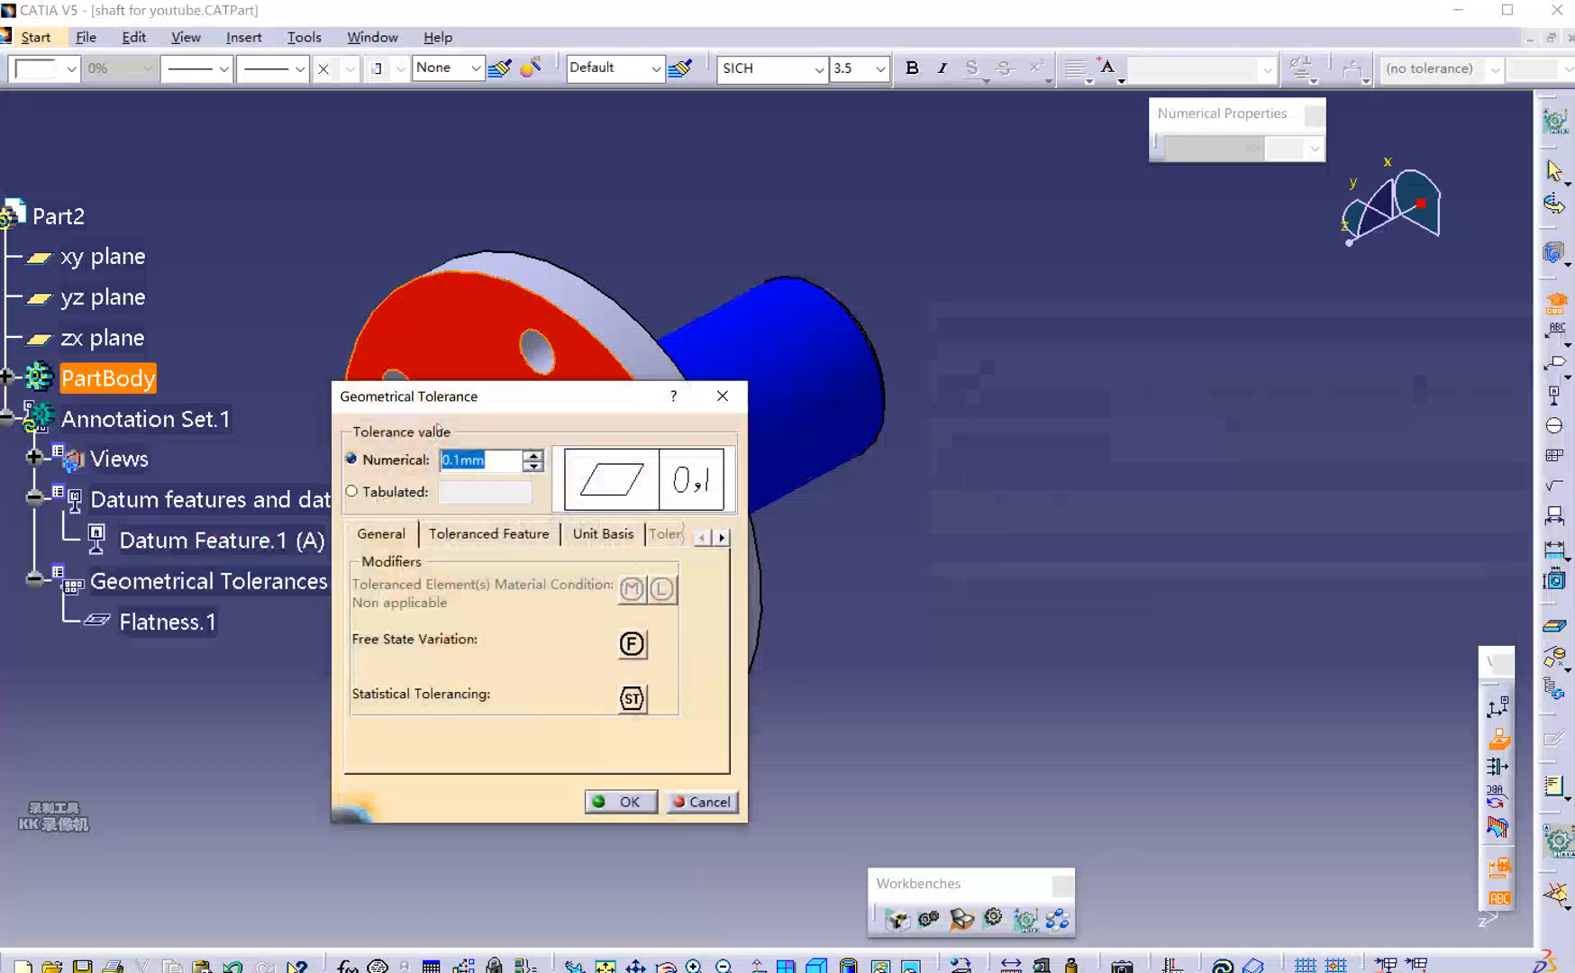
drag(492, 406, 1025, 327)
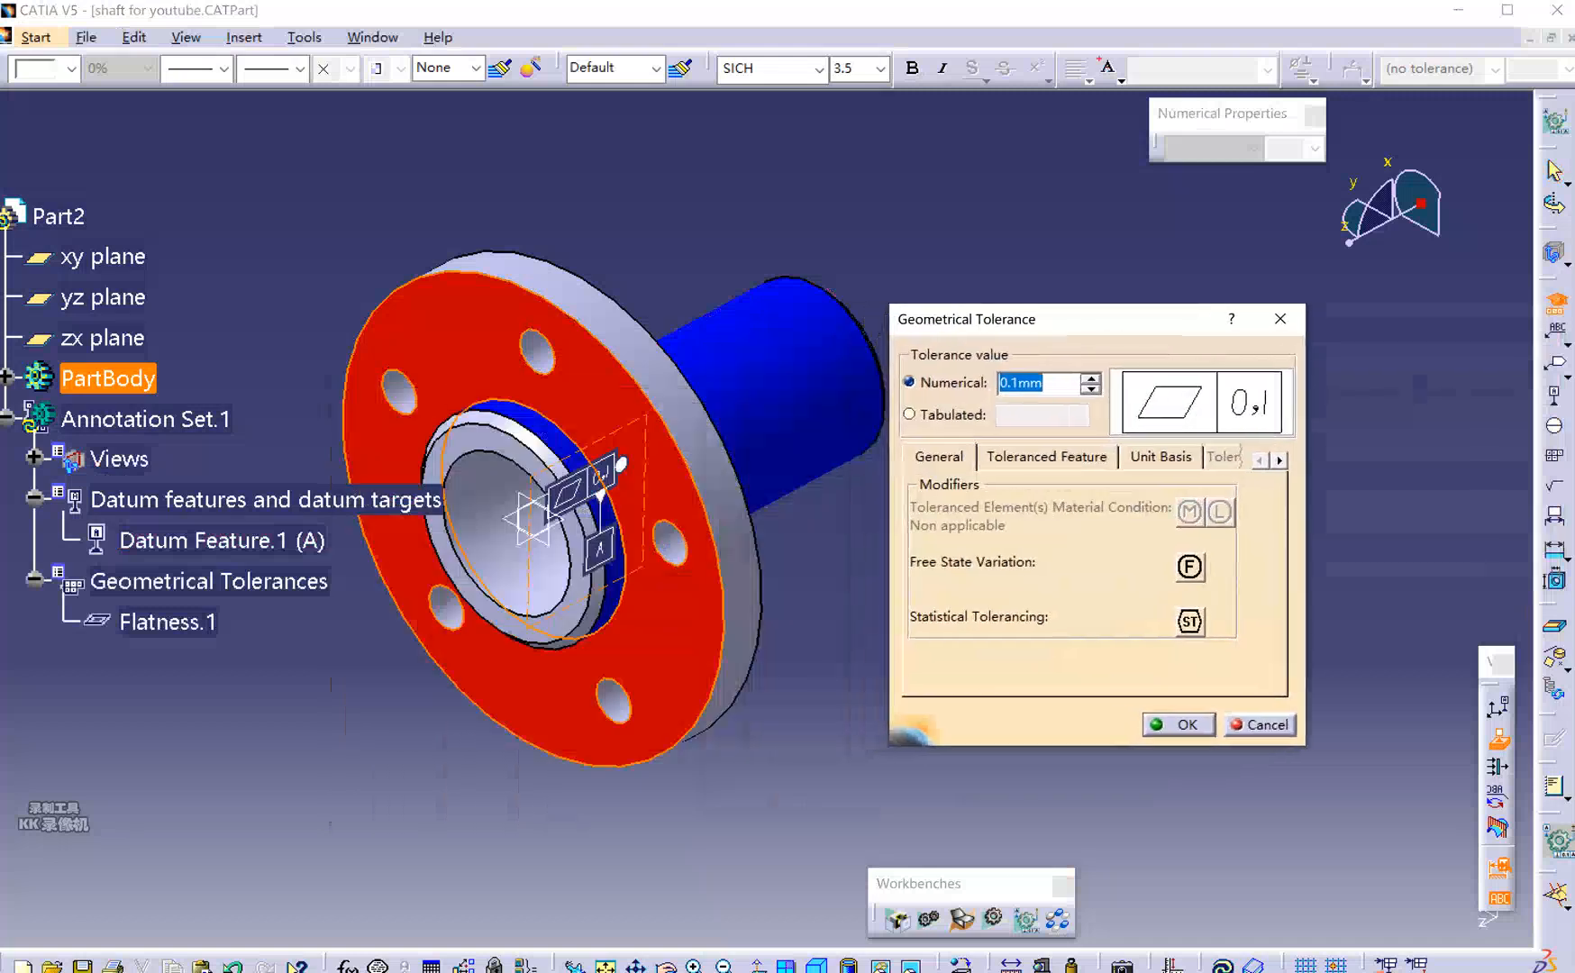
text(0.08)
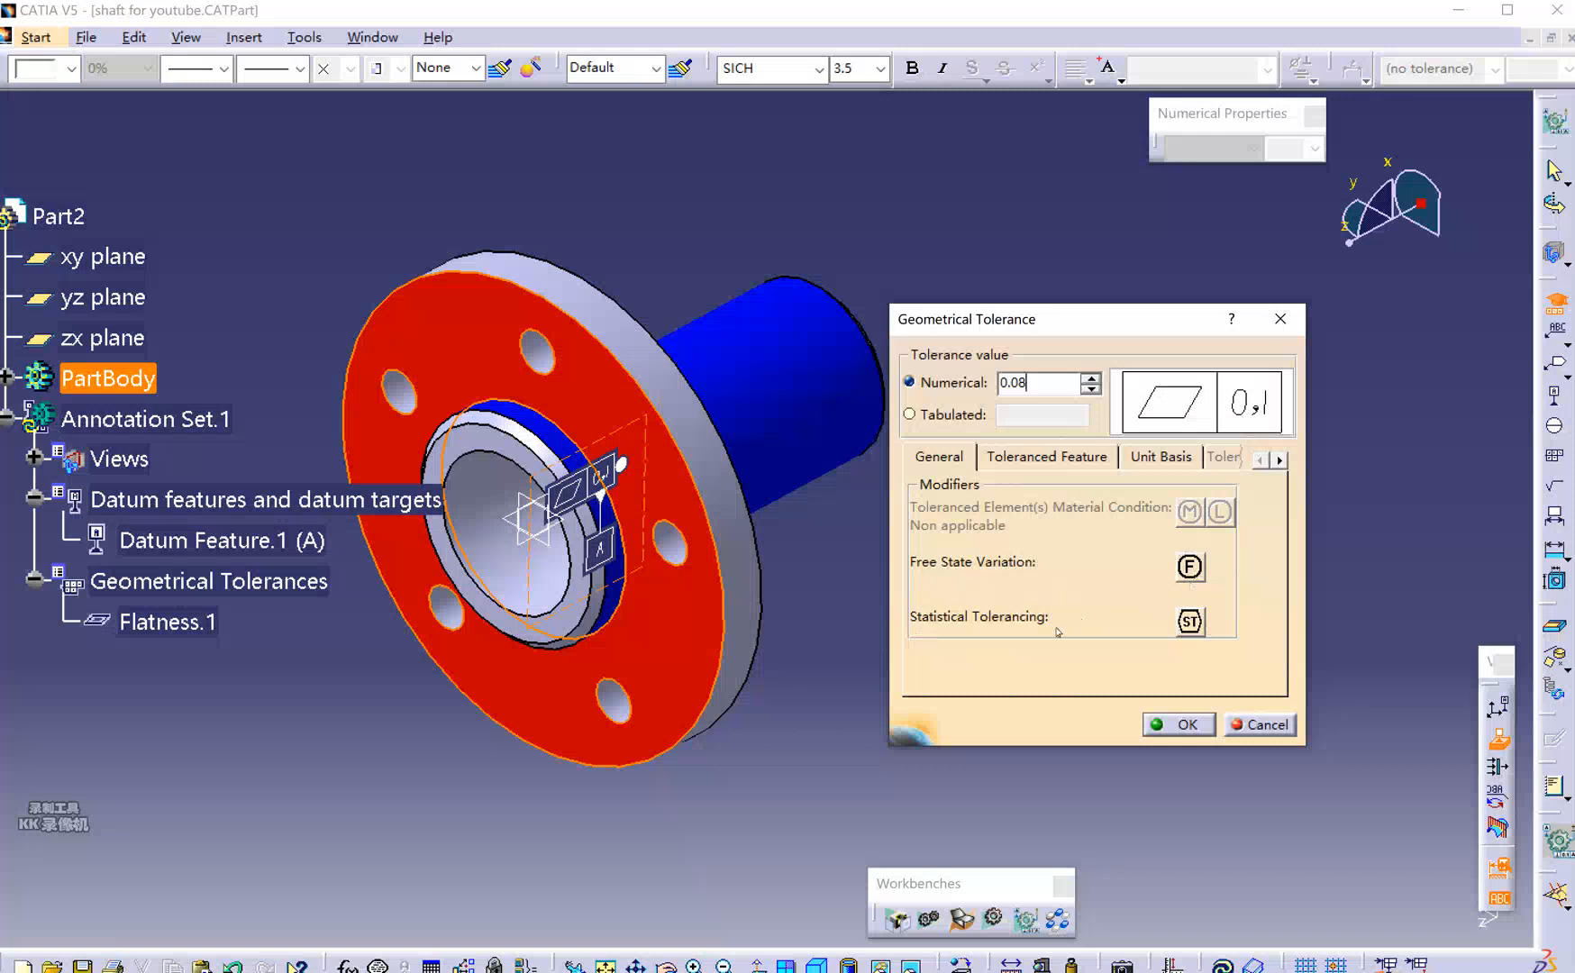
click(1202, 622)
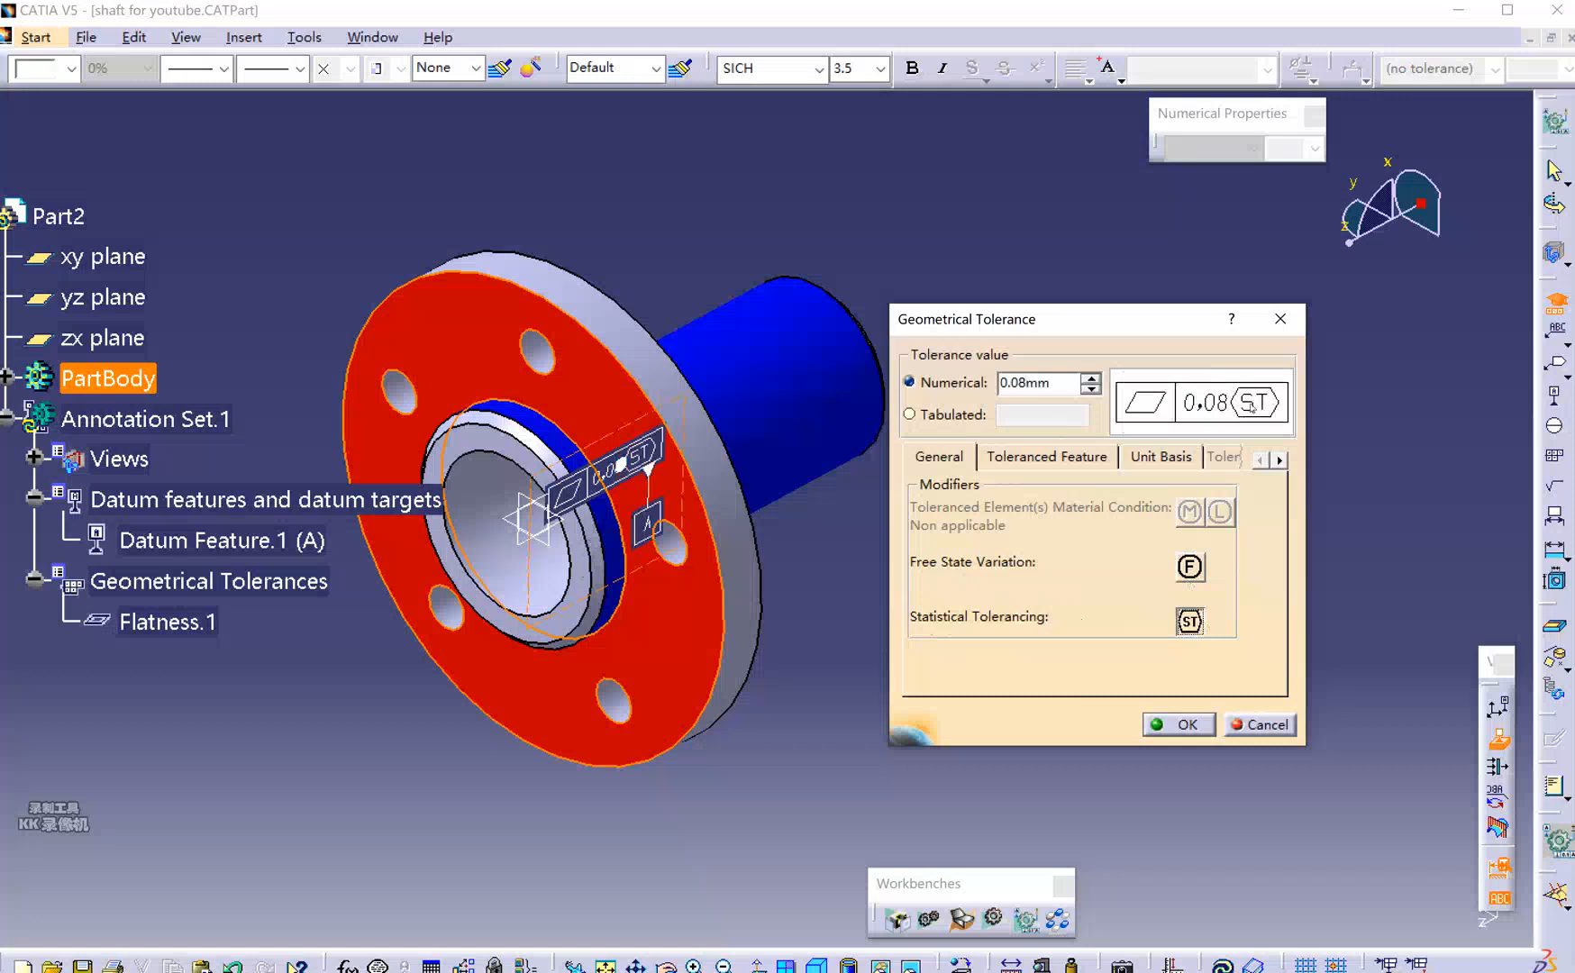
click(1190, 622)
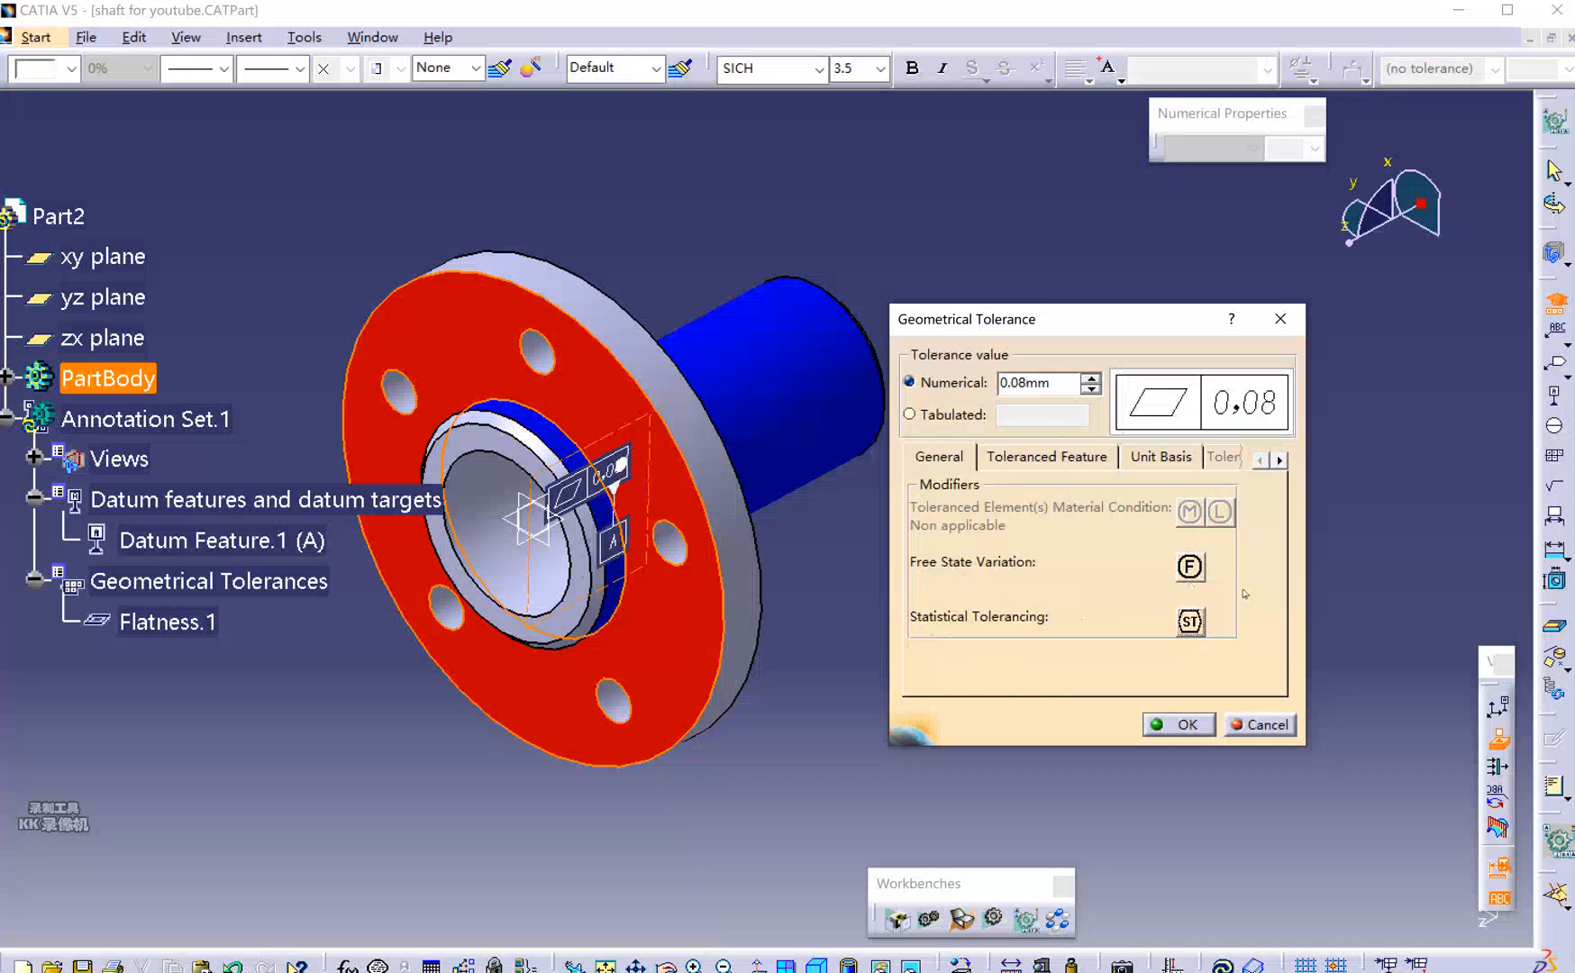
click(1179, 723)
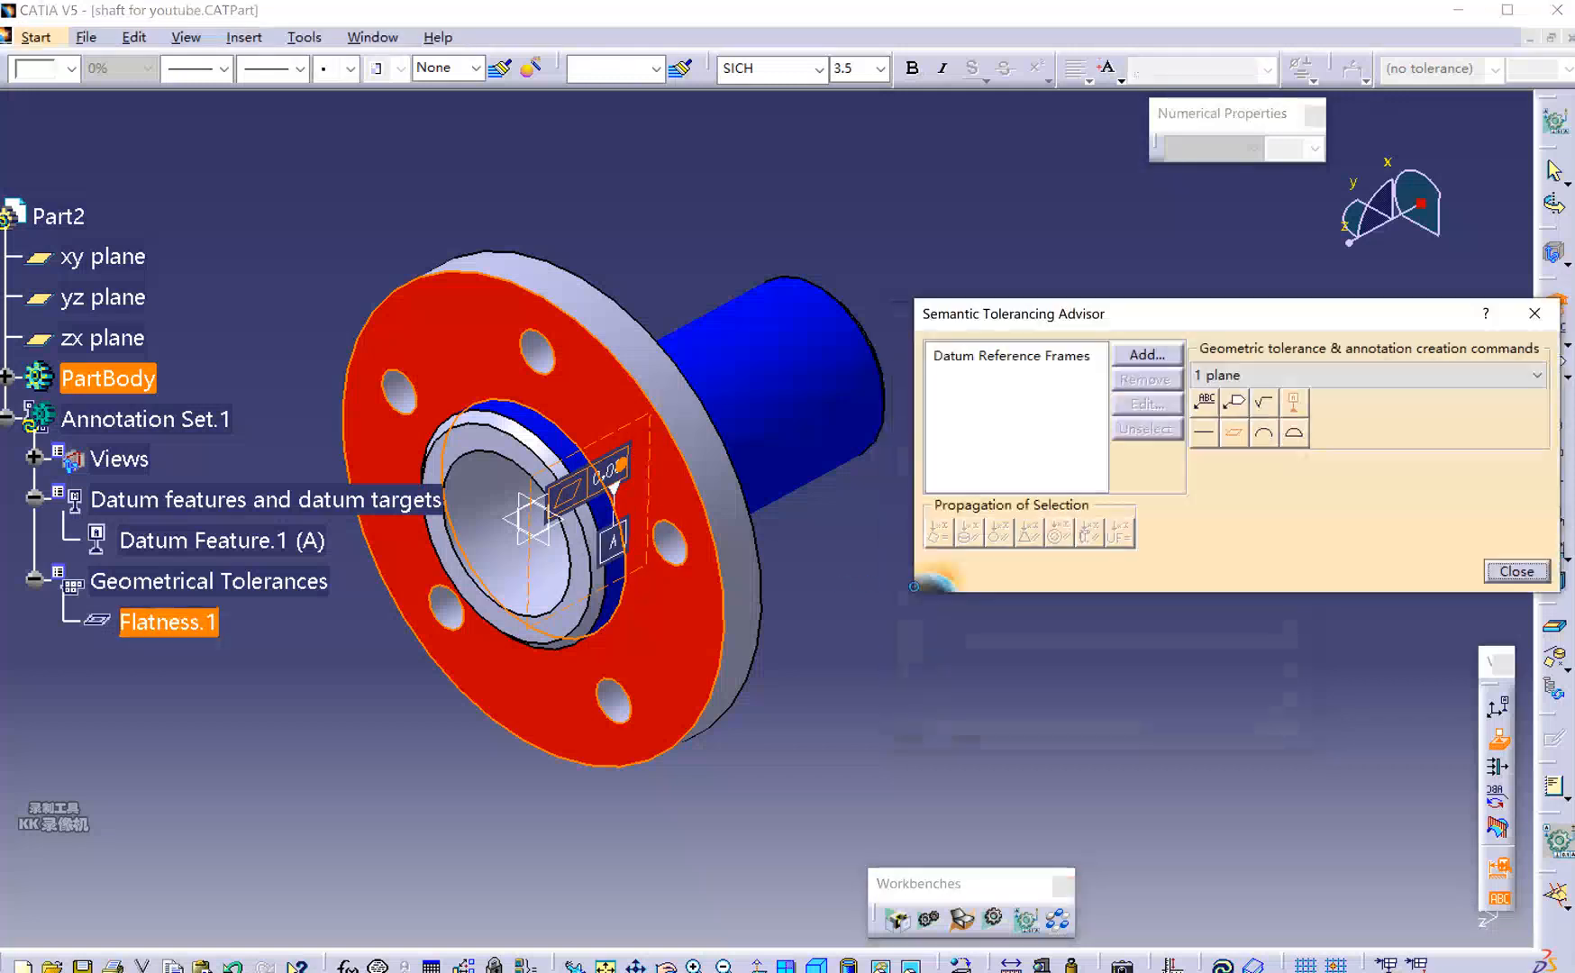
Move the 0,08 flatness frame above the flange and start a new Front View.
mouse_move(615, 486)
mouse_down()
mouse_move(577, 446)
mouse_move(577, 194)
mouse_move(690, 187)
mouse_up()
mouse_move(713, 427)
middle_down()
mouse_move(586, 459)
mouse_move(734, 637)
mouse_move(834, 591)
mouse_move(854, 556)
mouse_move(852, 580)
middle_up()
click(764, 604)
middle_drag(762, 527, 793, 491)
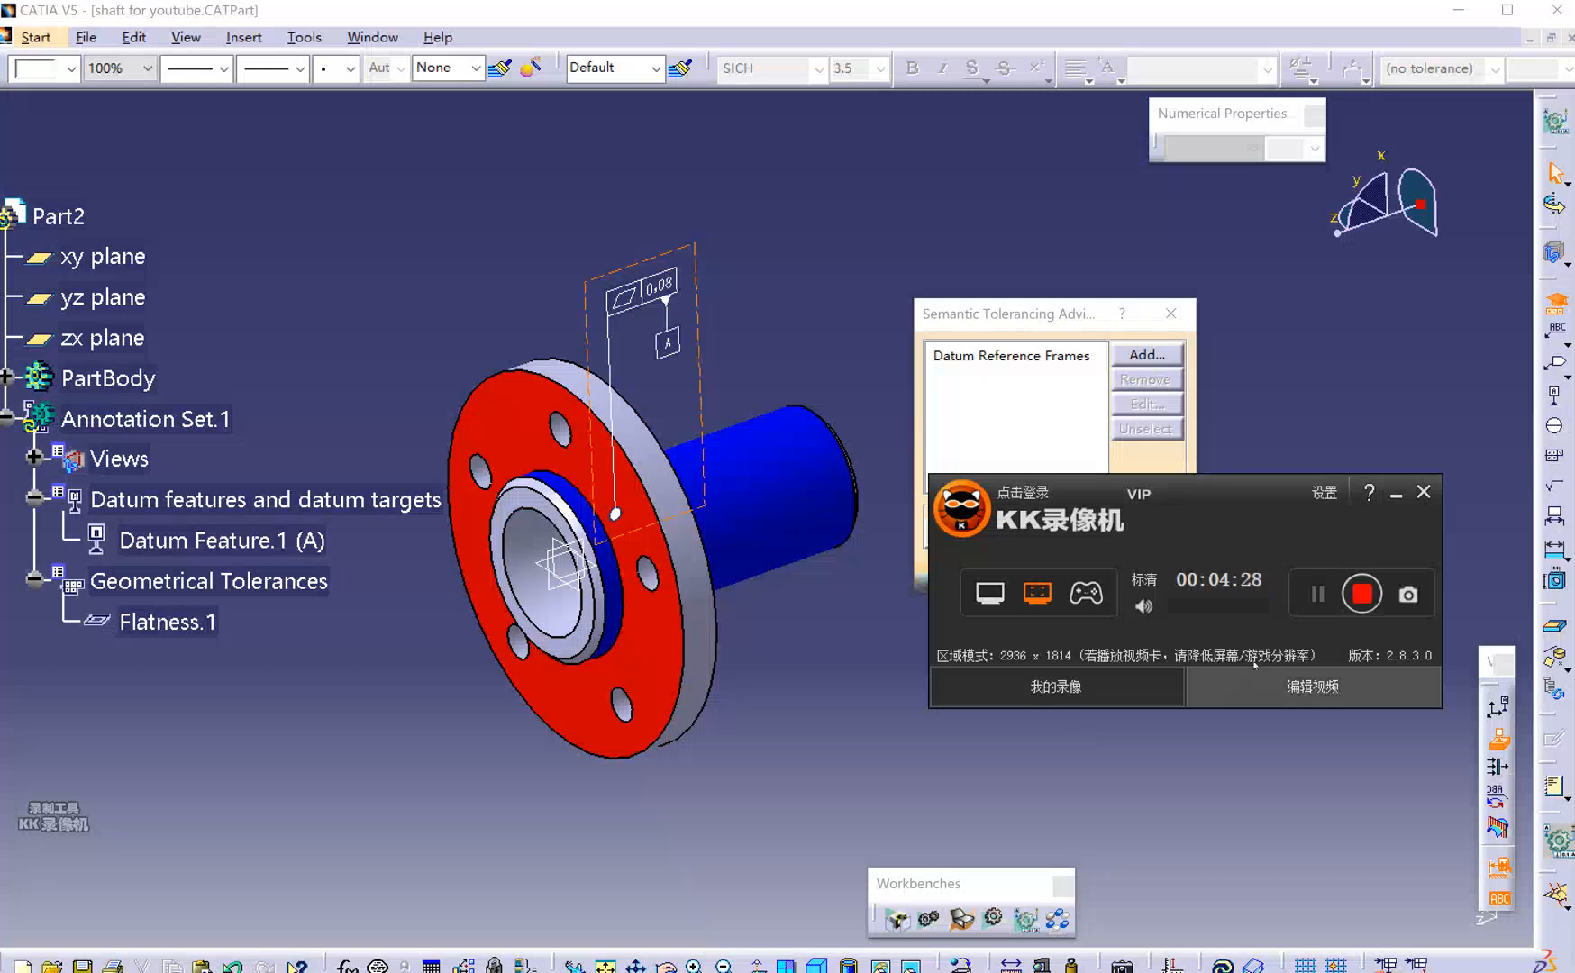
click(1563, 262)
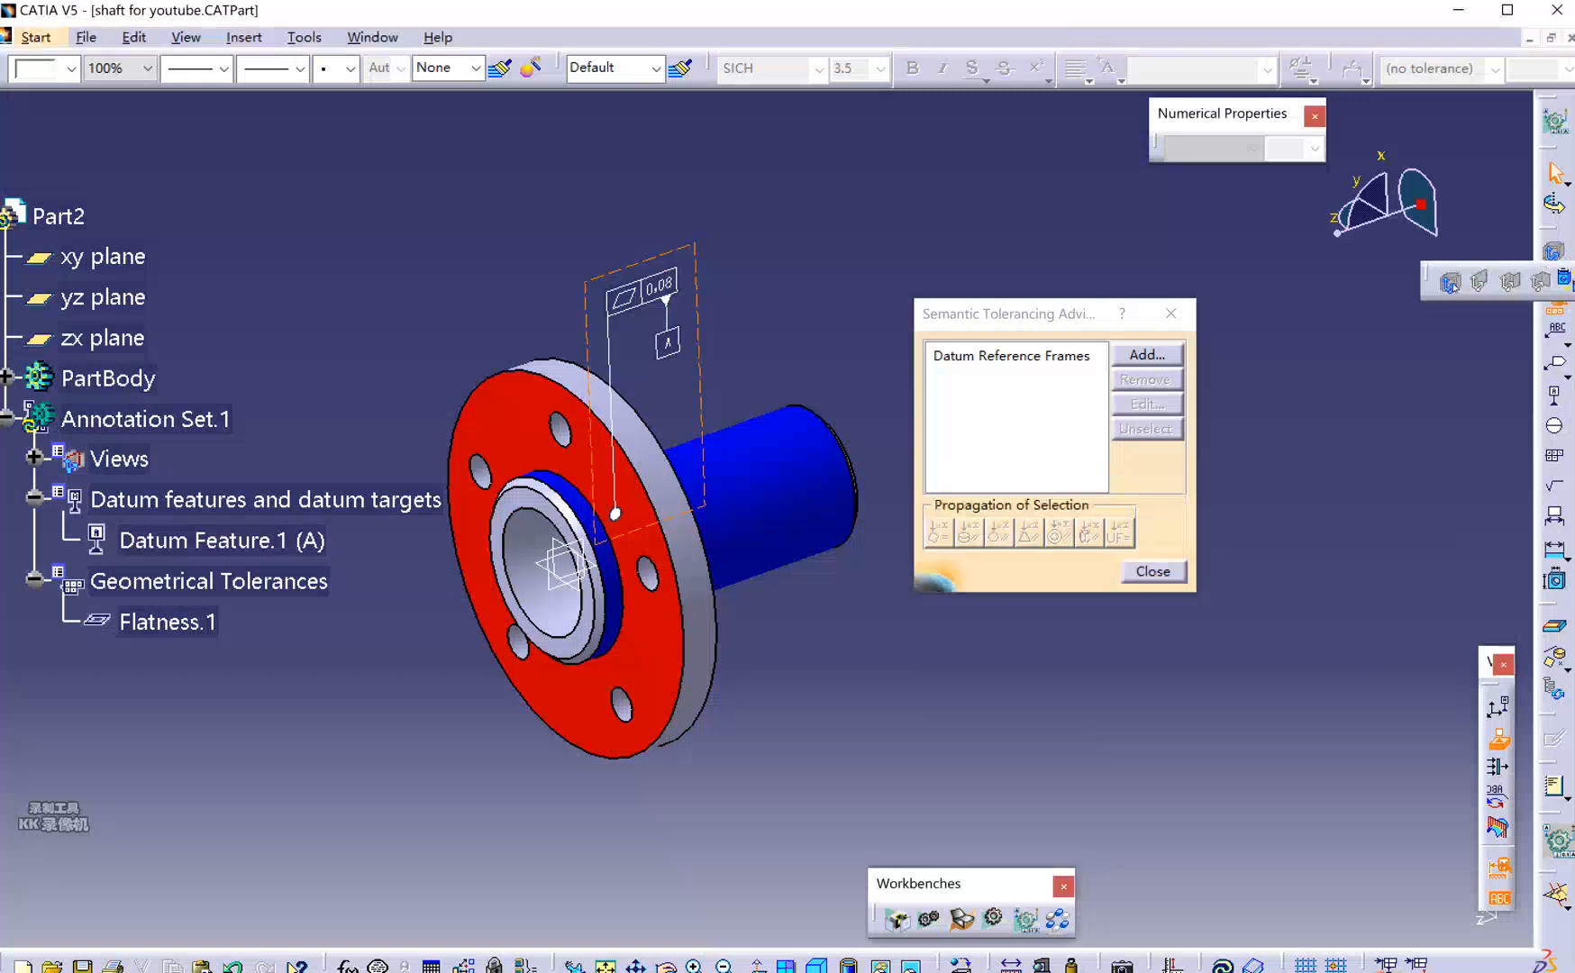
click(1479, 283)
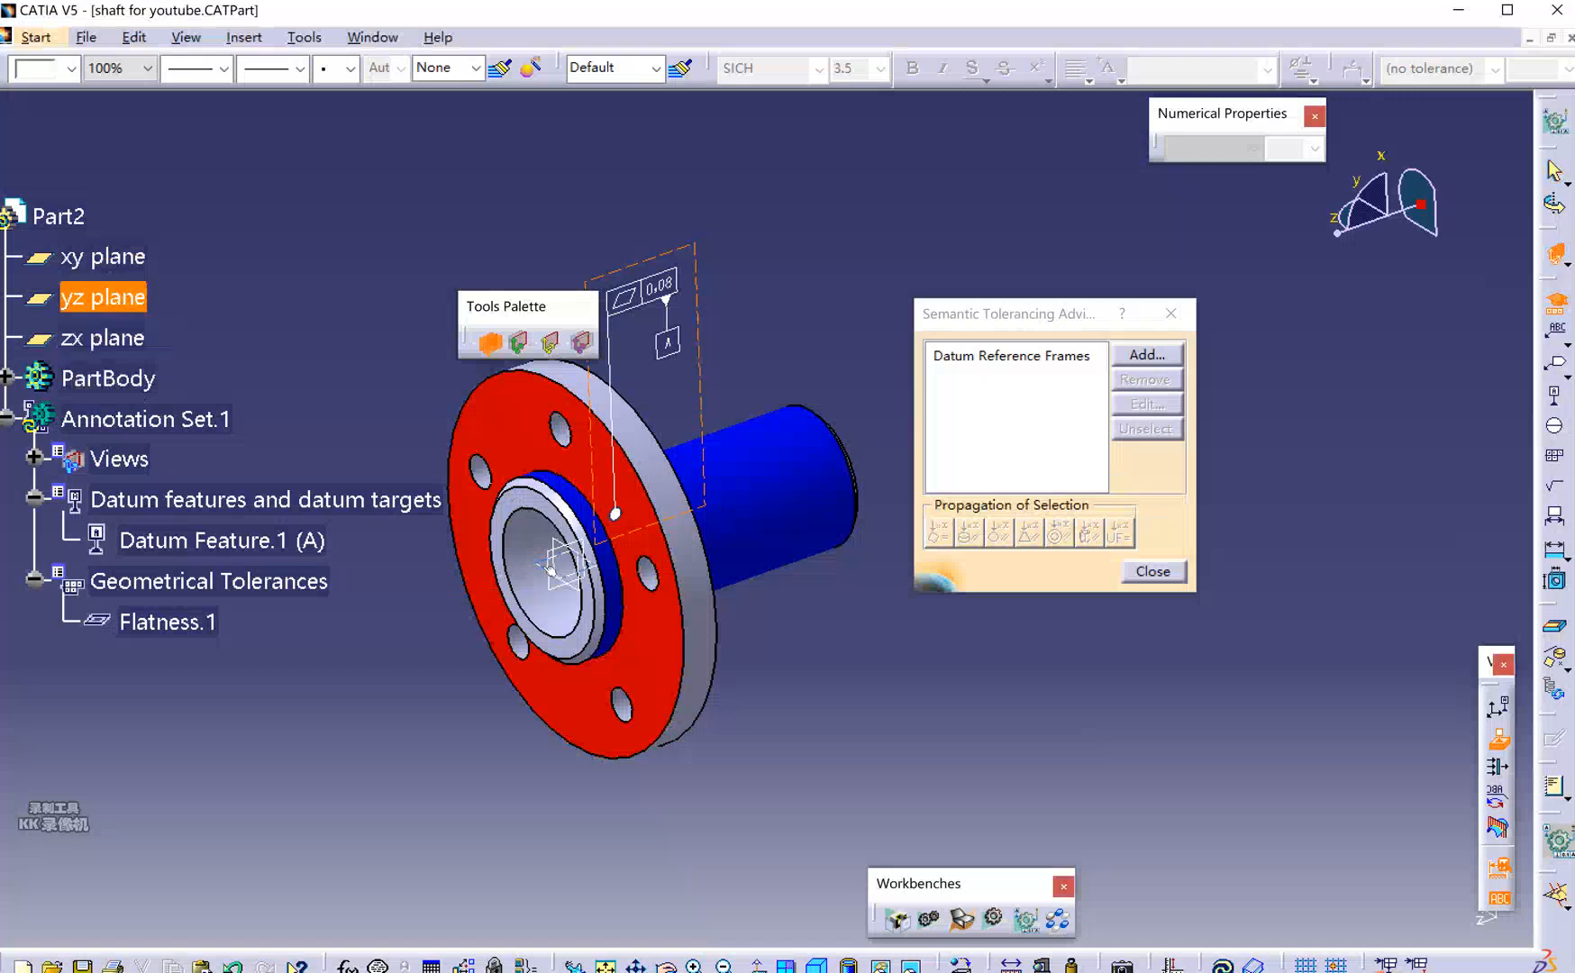
Create Front View.2 on the yz plane and make it the active annotation view.
click(543, 573)
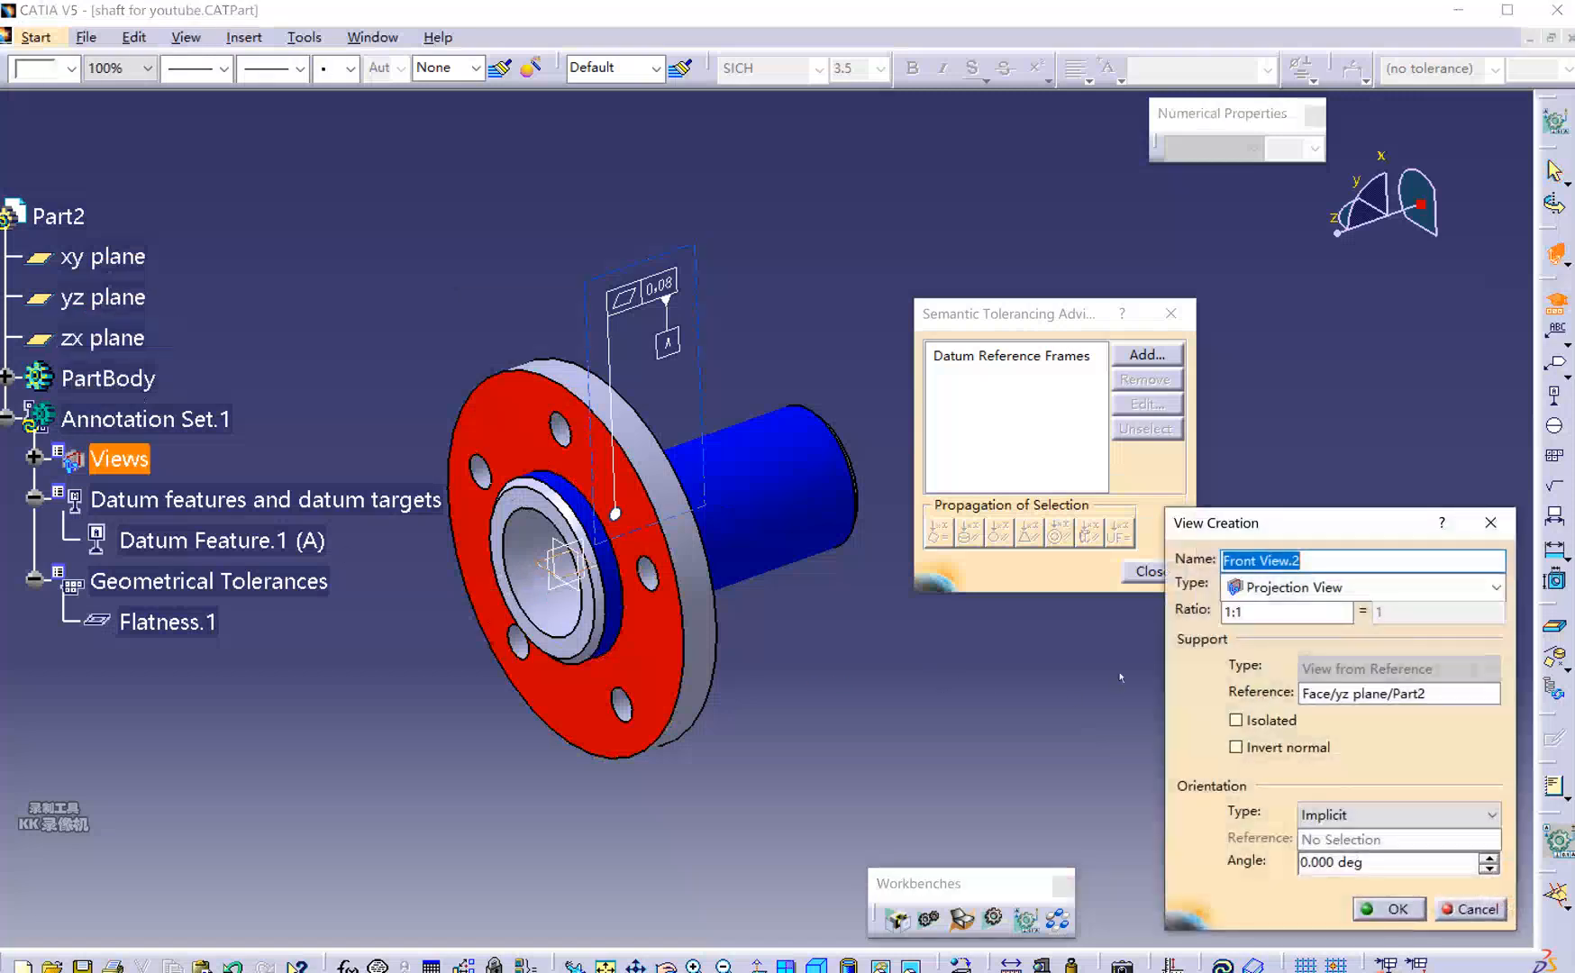
click(1407, 910)
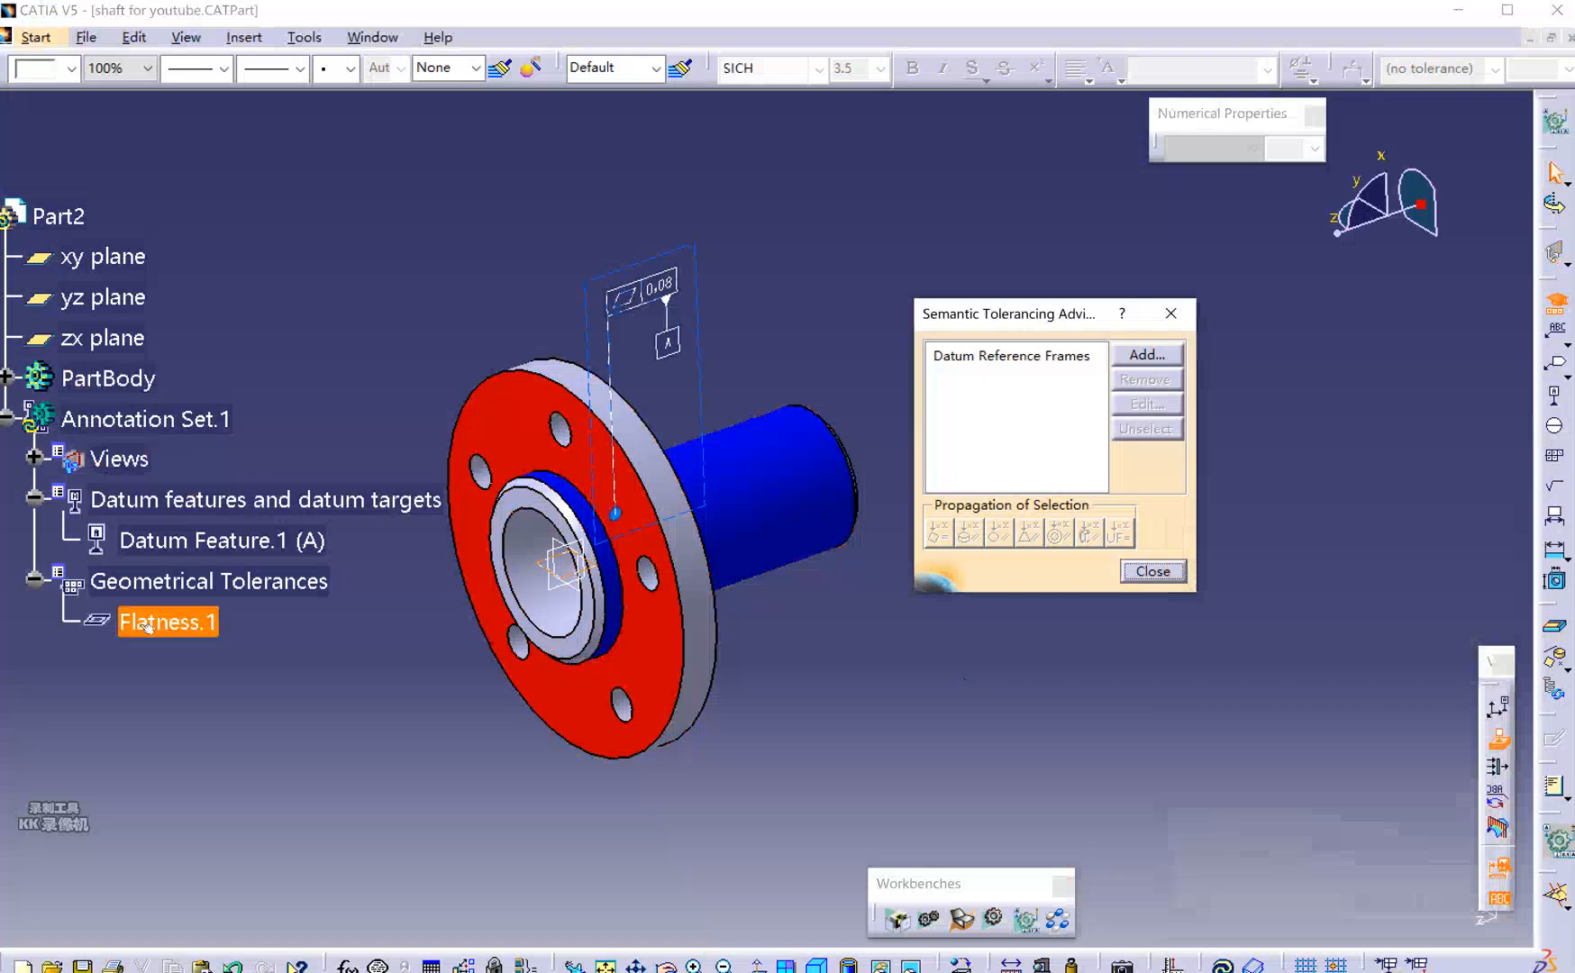
click(34, 458)
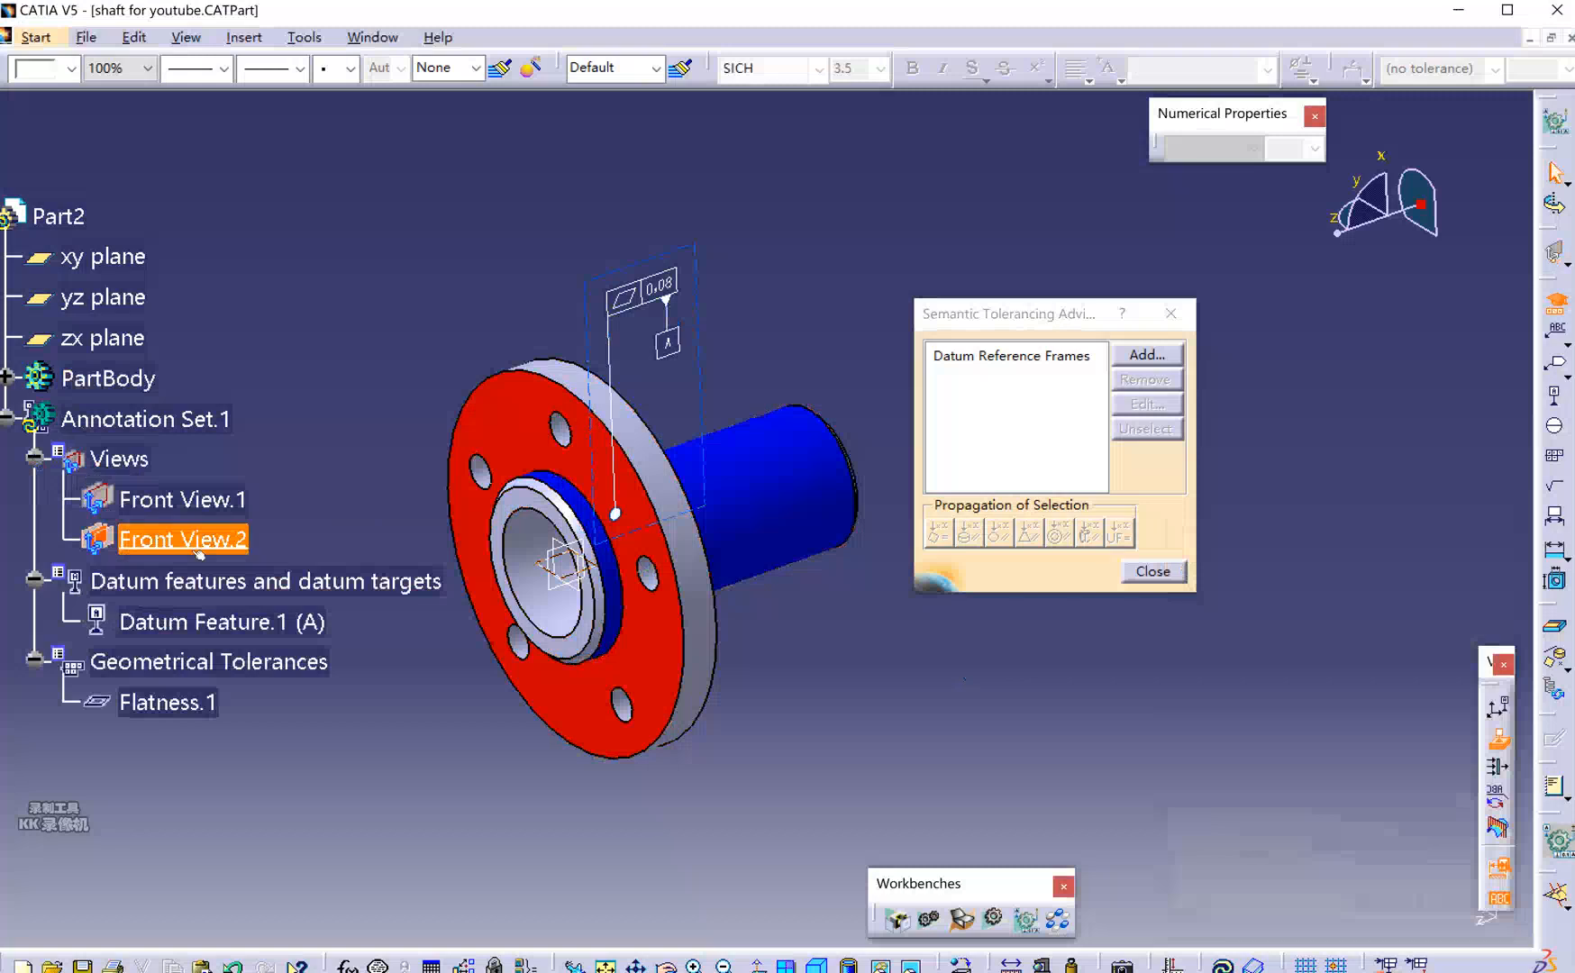
click(236, 541)
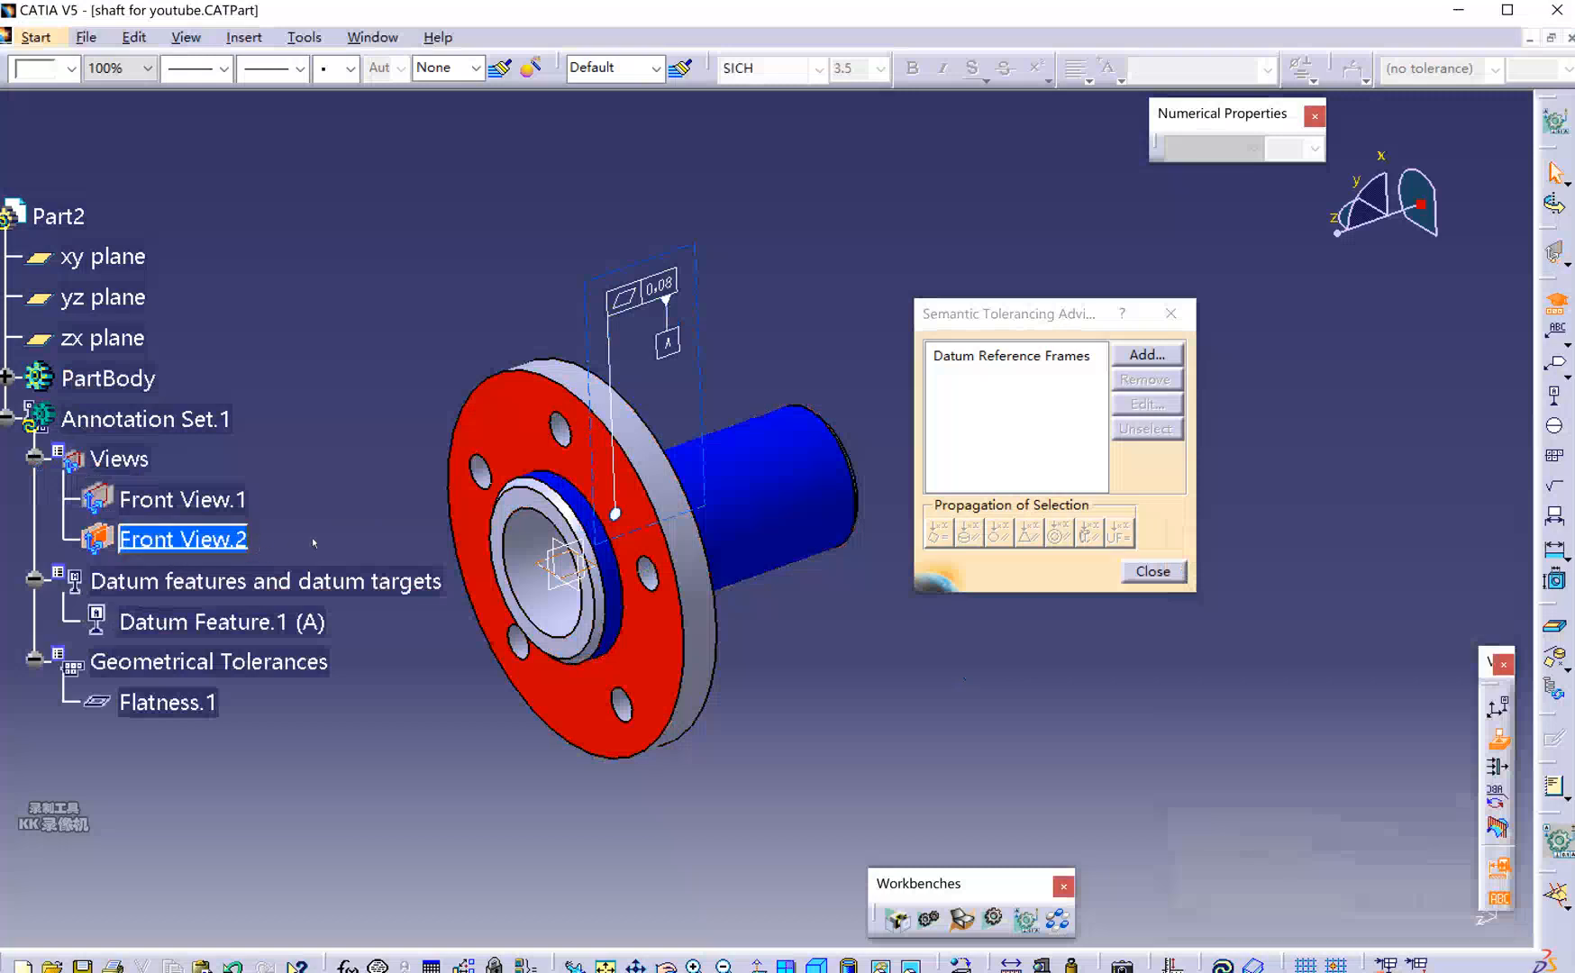
click(1185, 577)
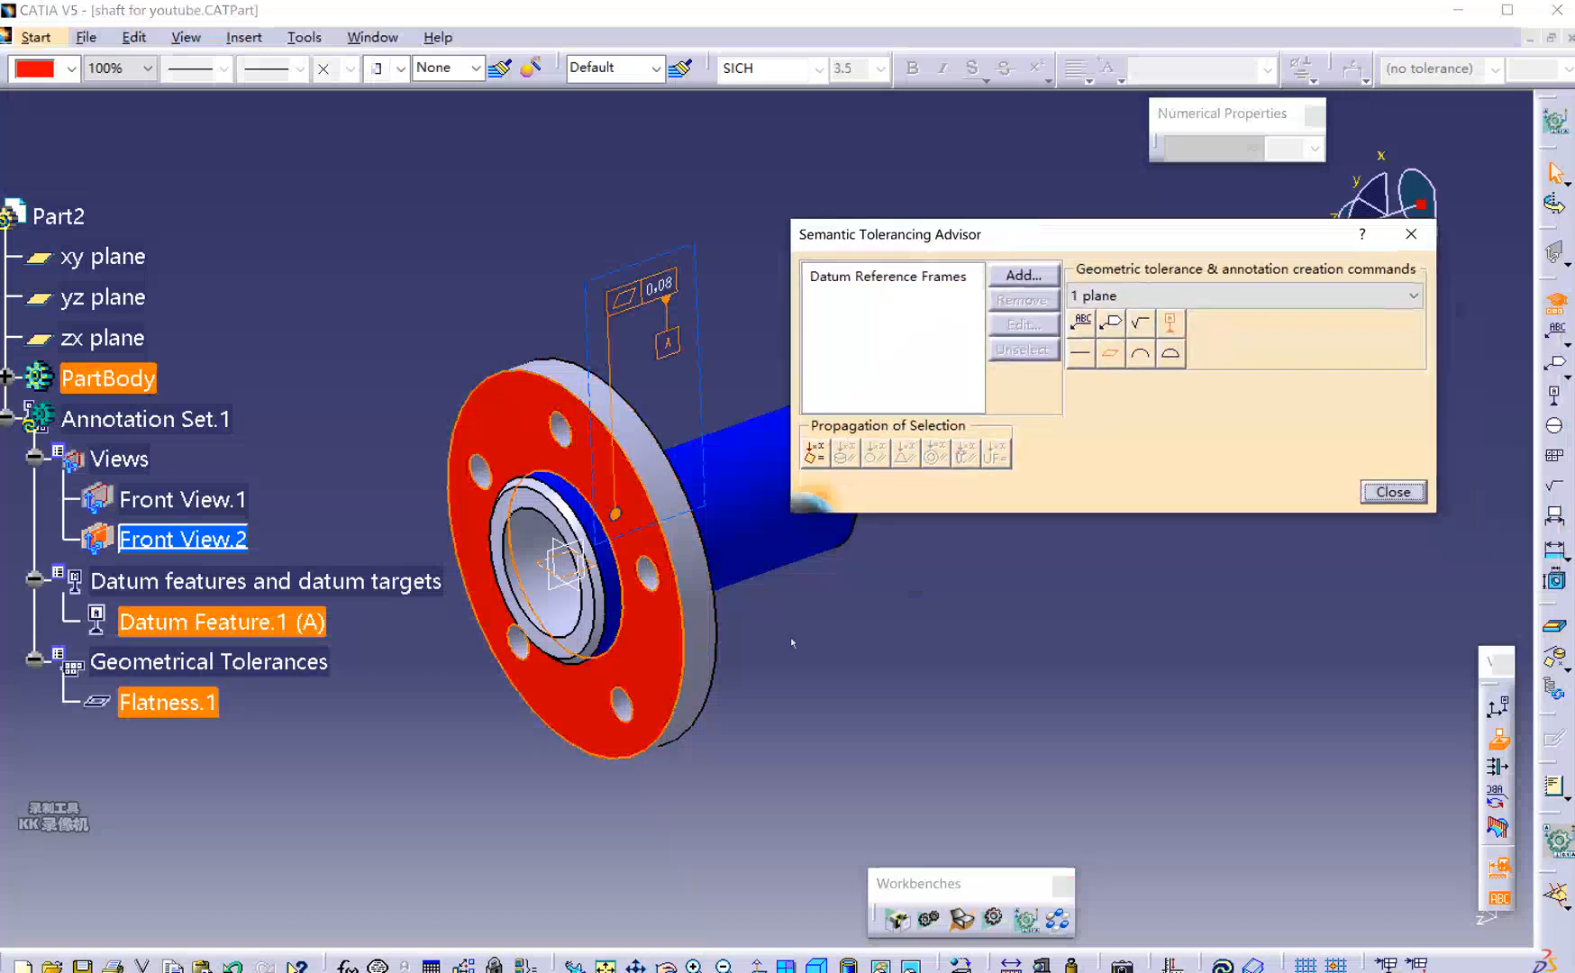
Create datum feature B with a second flatness tolerance, Flatness.2.
click(1169, 324)
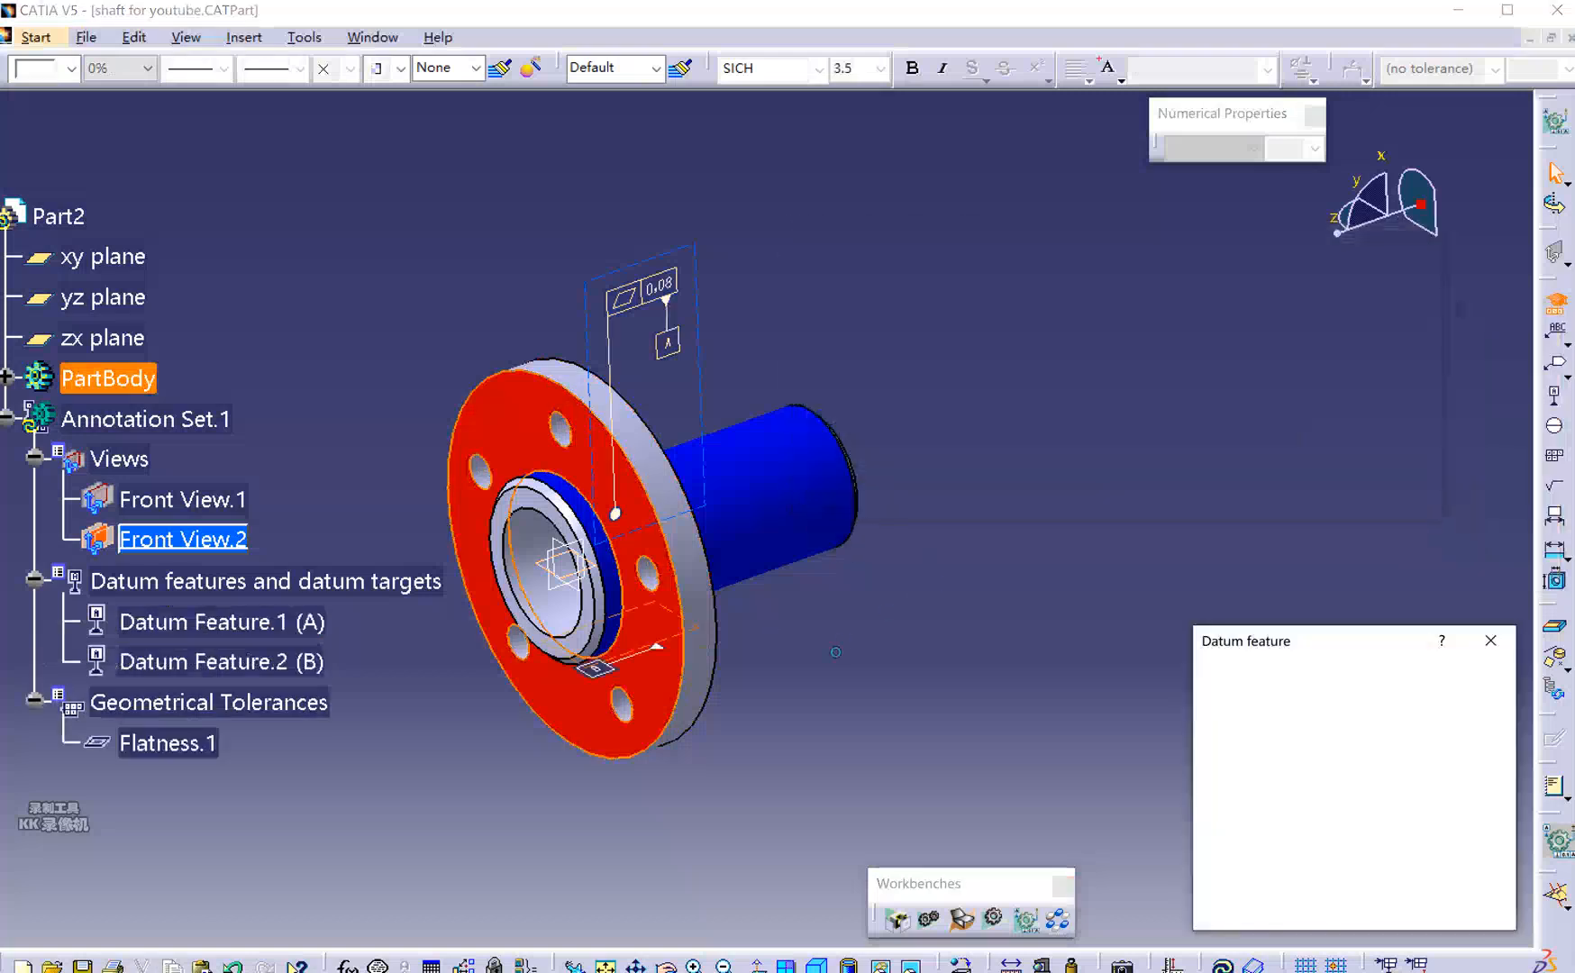
click(1400, 908)
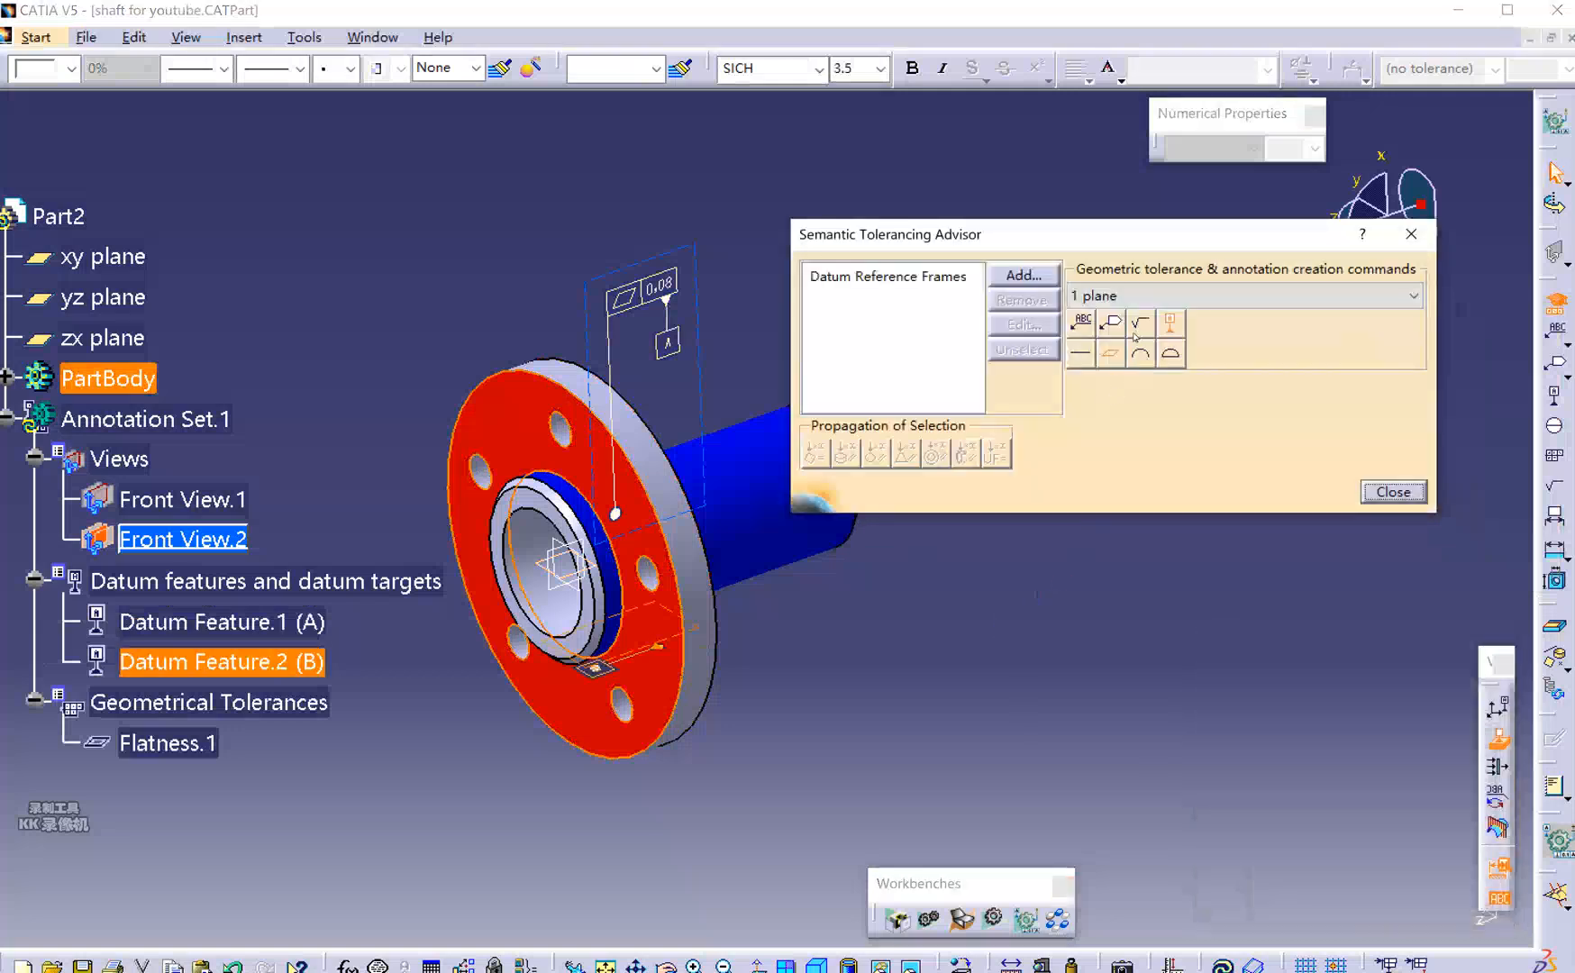
click(1110, 356)
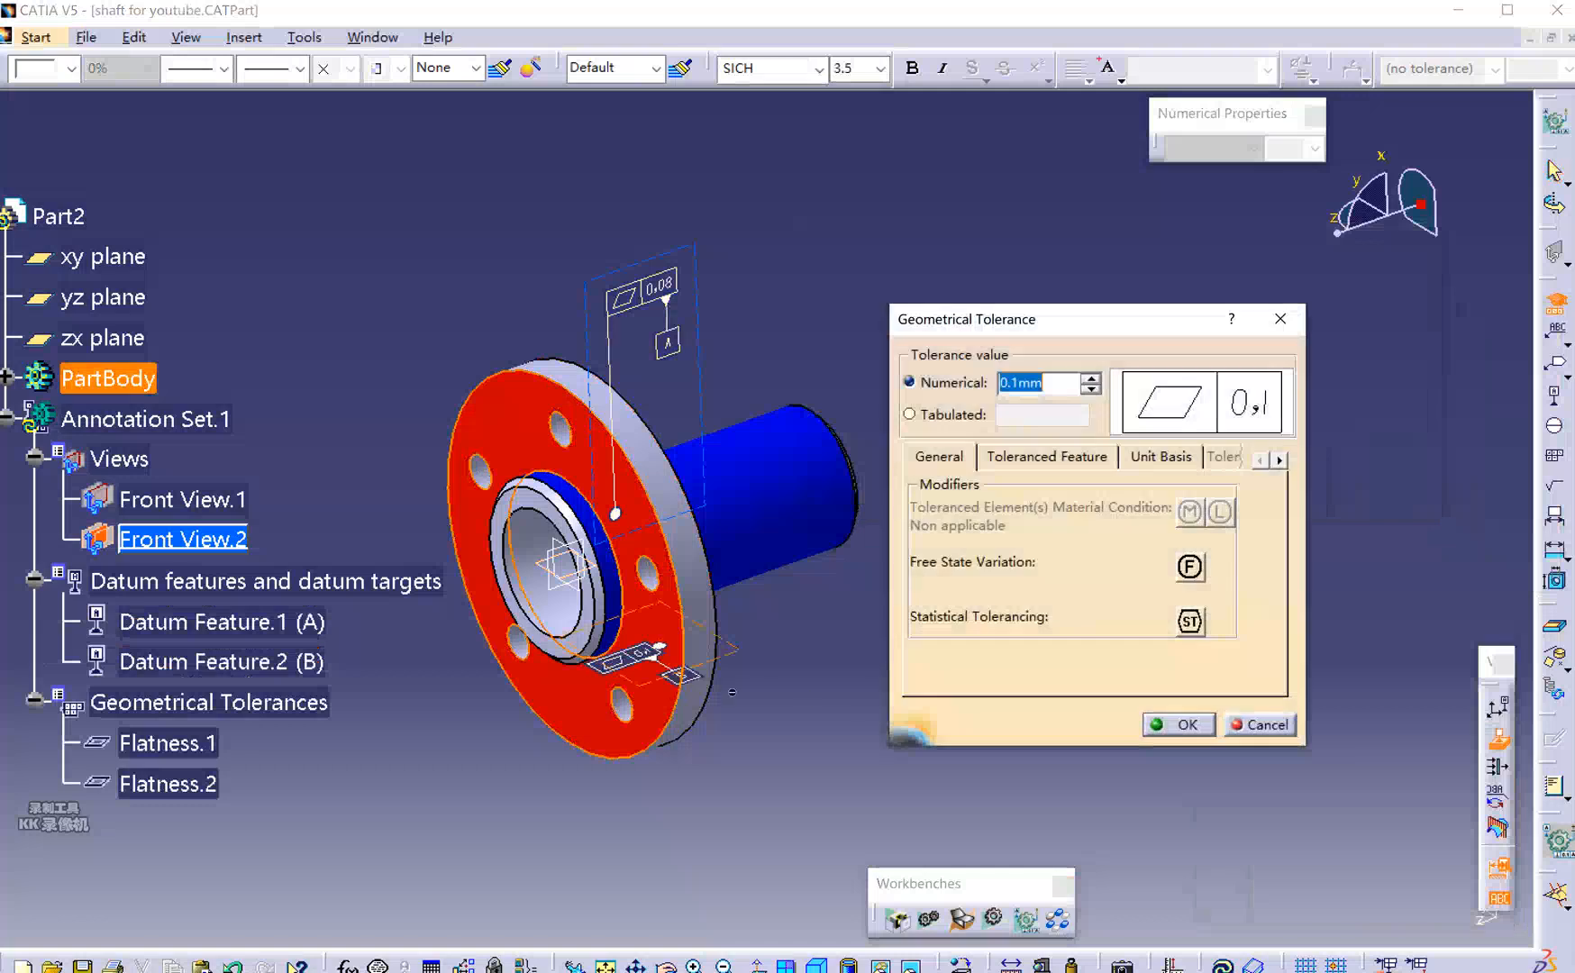
click(1184, 726)
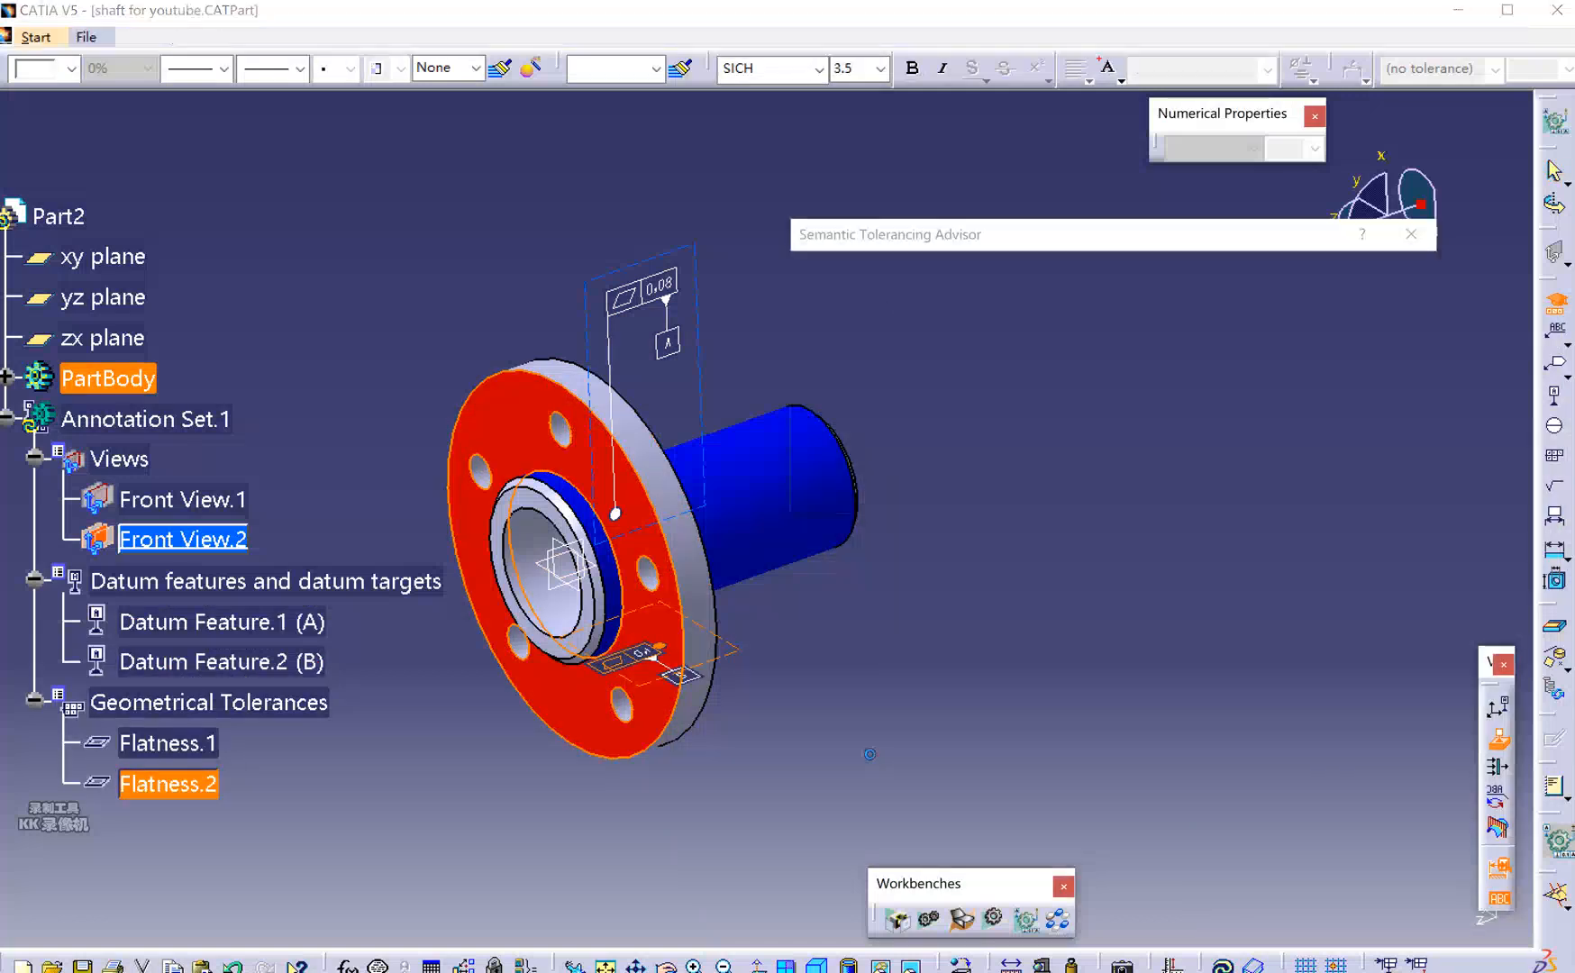
mouse_move(621, 667)
mouse_down()
mouse_move(649, 671)
mouse_move(563, 766)
mouse_move(739, 785)
mouse_move(889, 738)
mouse_move(816, 740)
mouse_up()
click(936, 655)
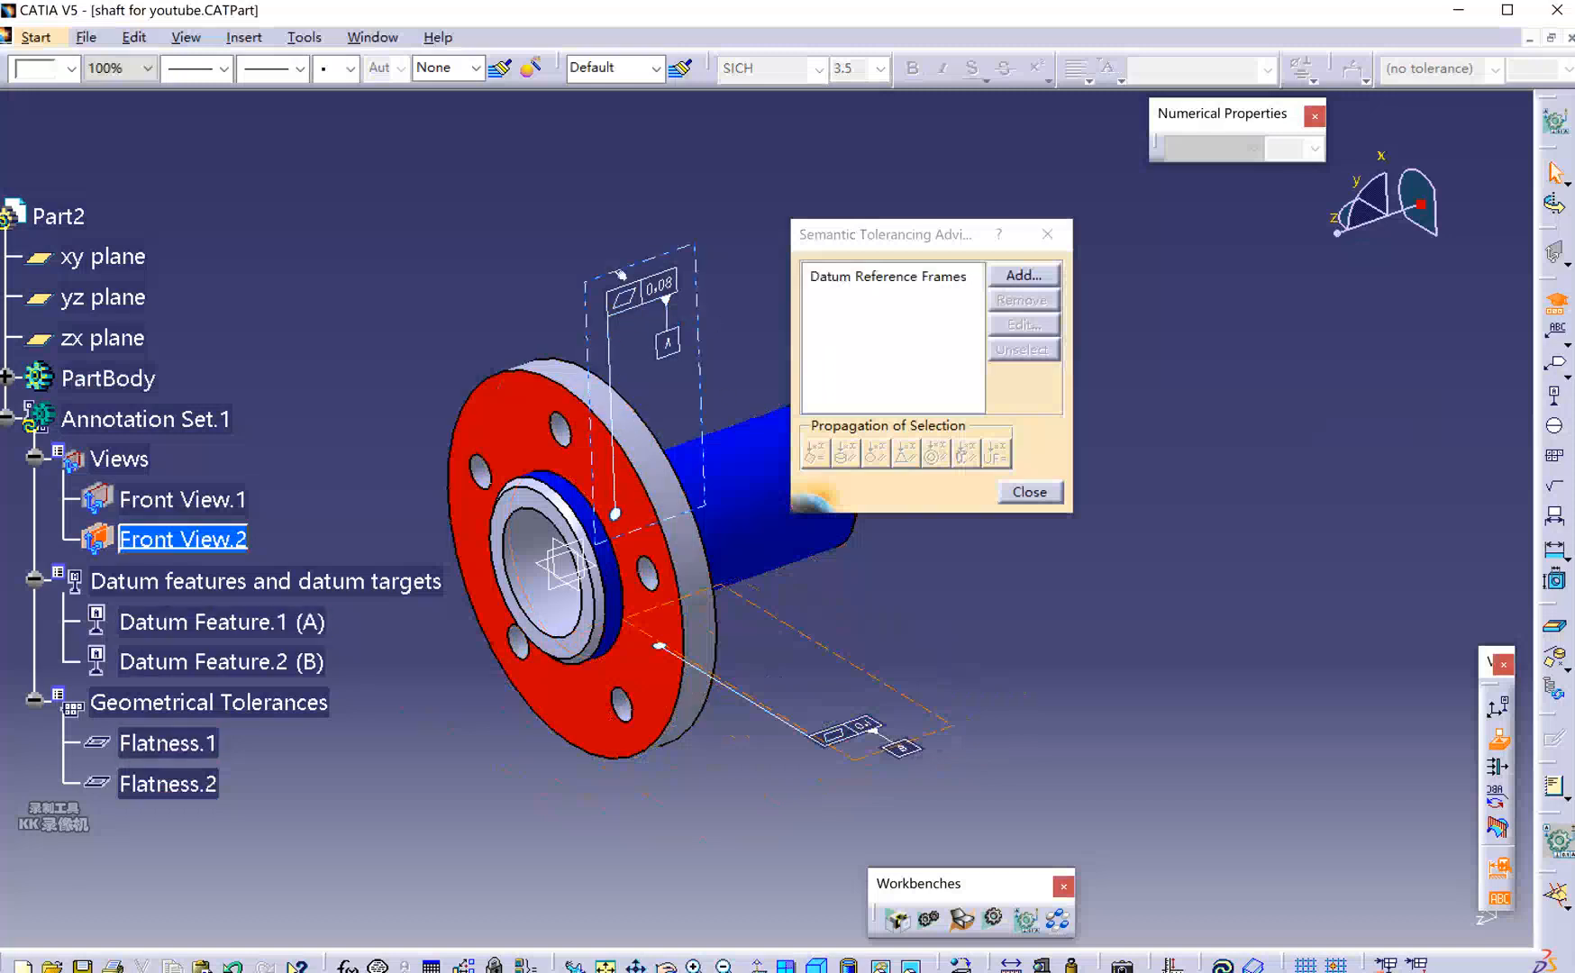
Delete the Flatness.2 annotation and datum feature B.
click(860, 730)
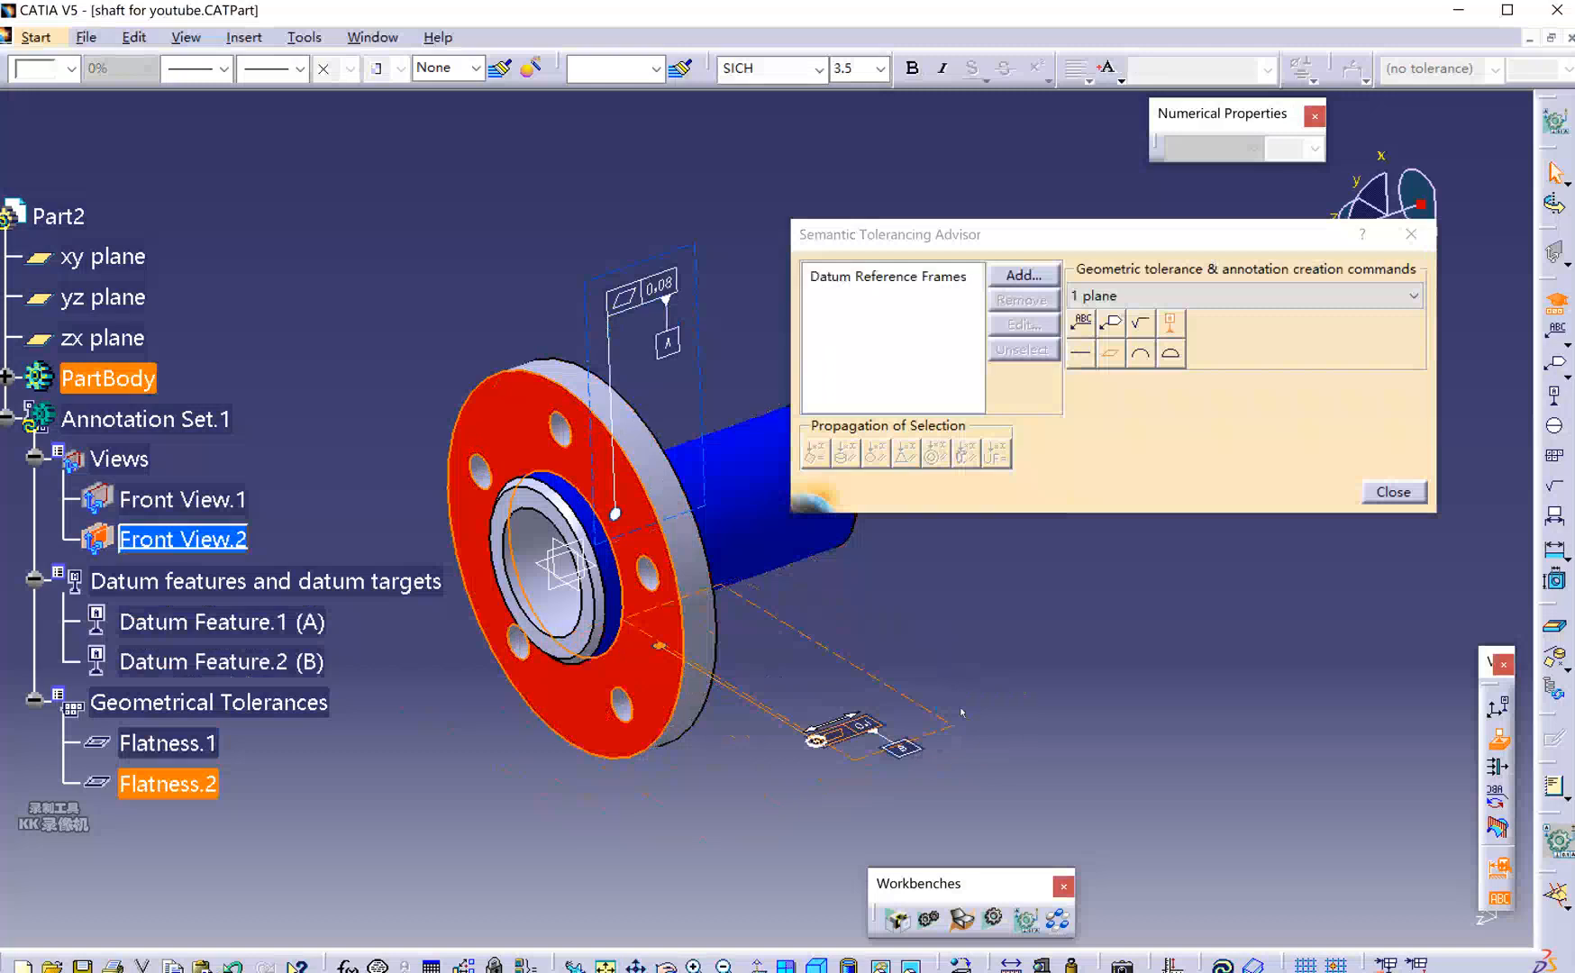
key(Delete)
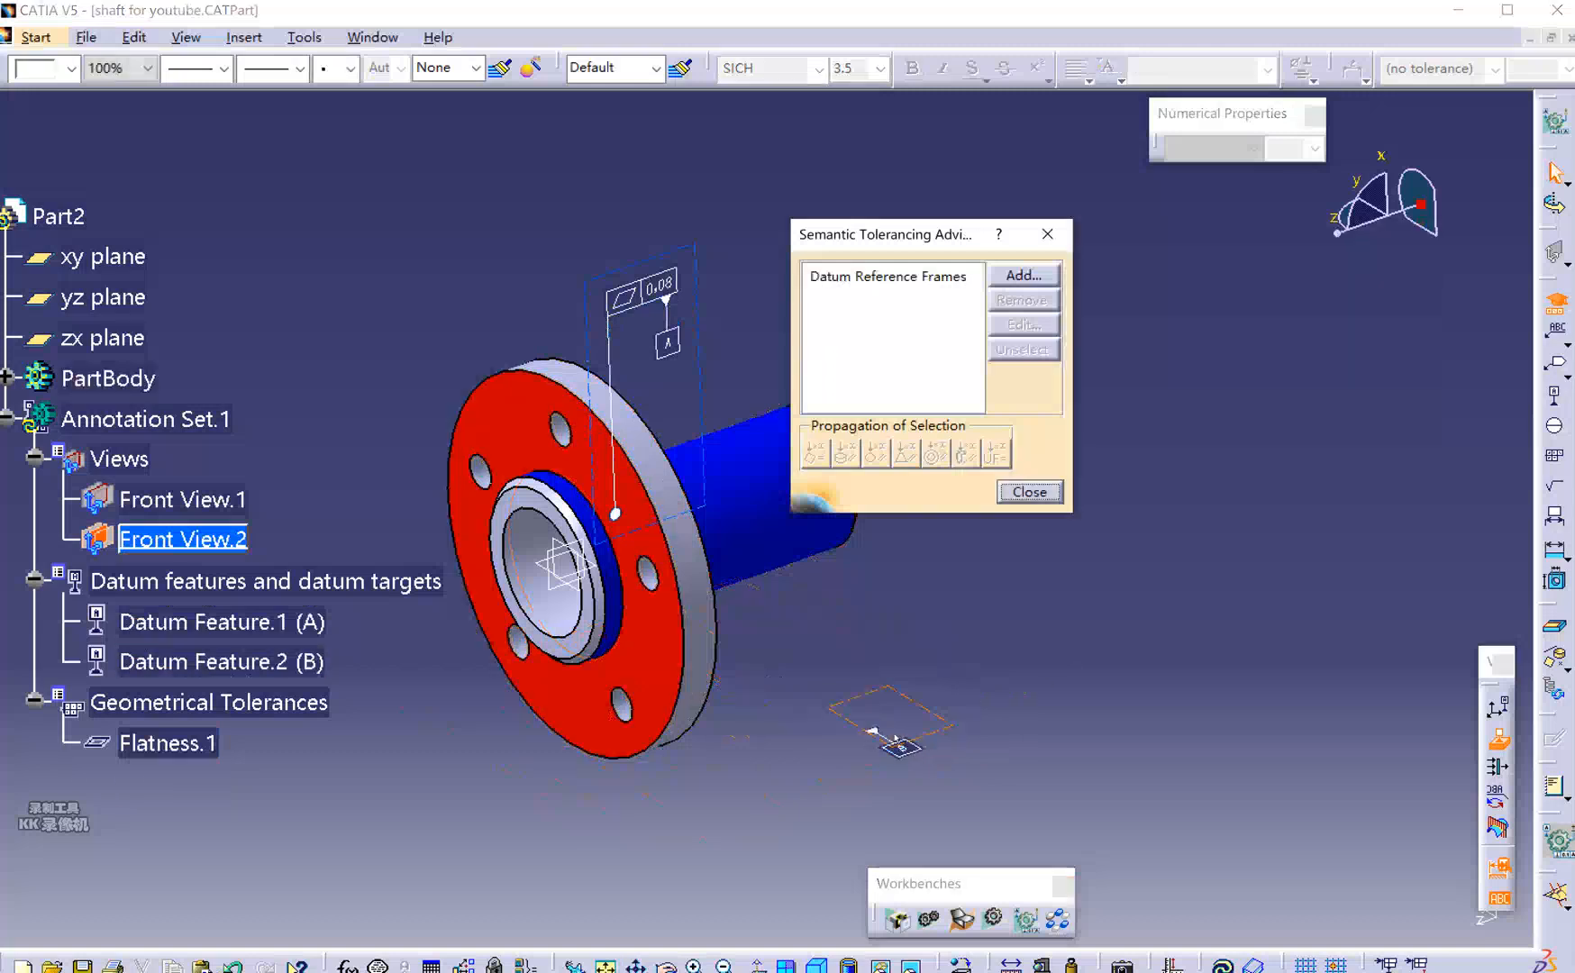
click(898, 744)
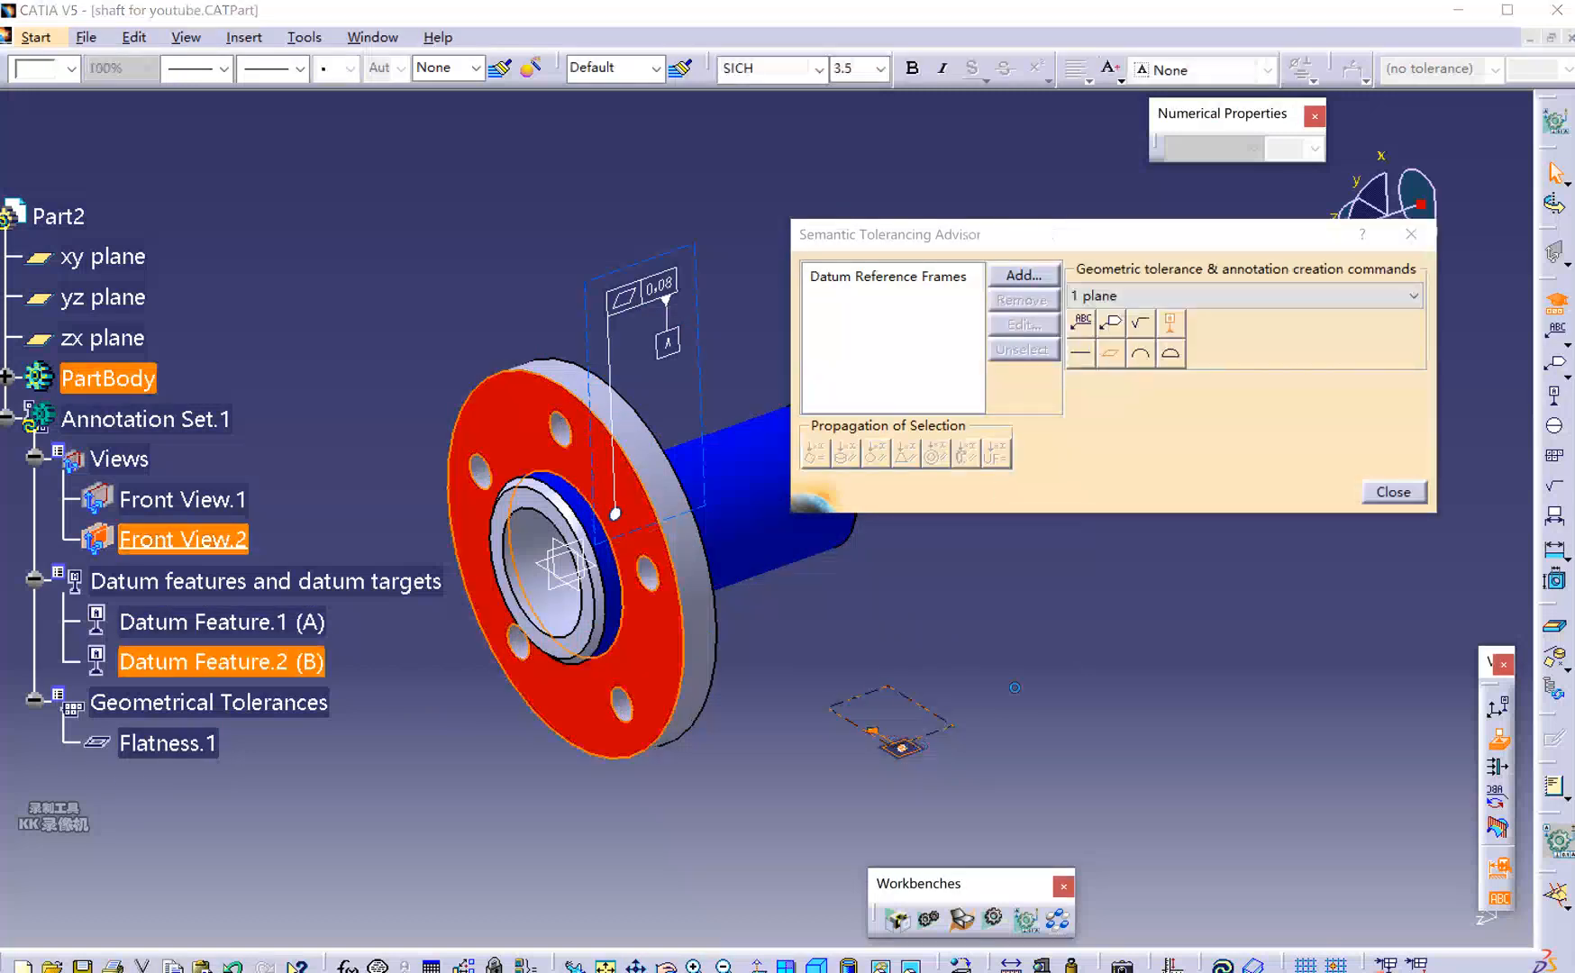
key(Delete)
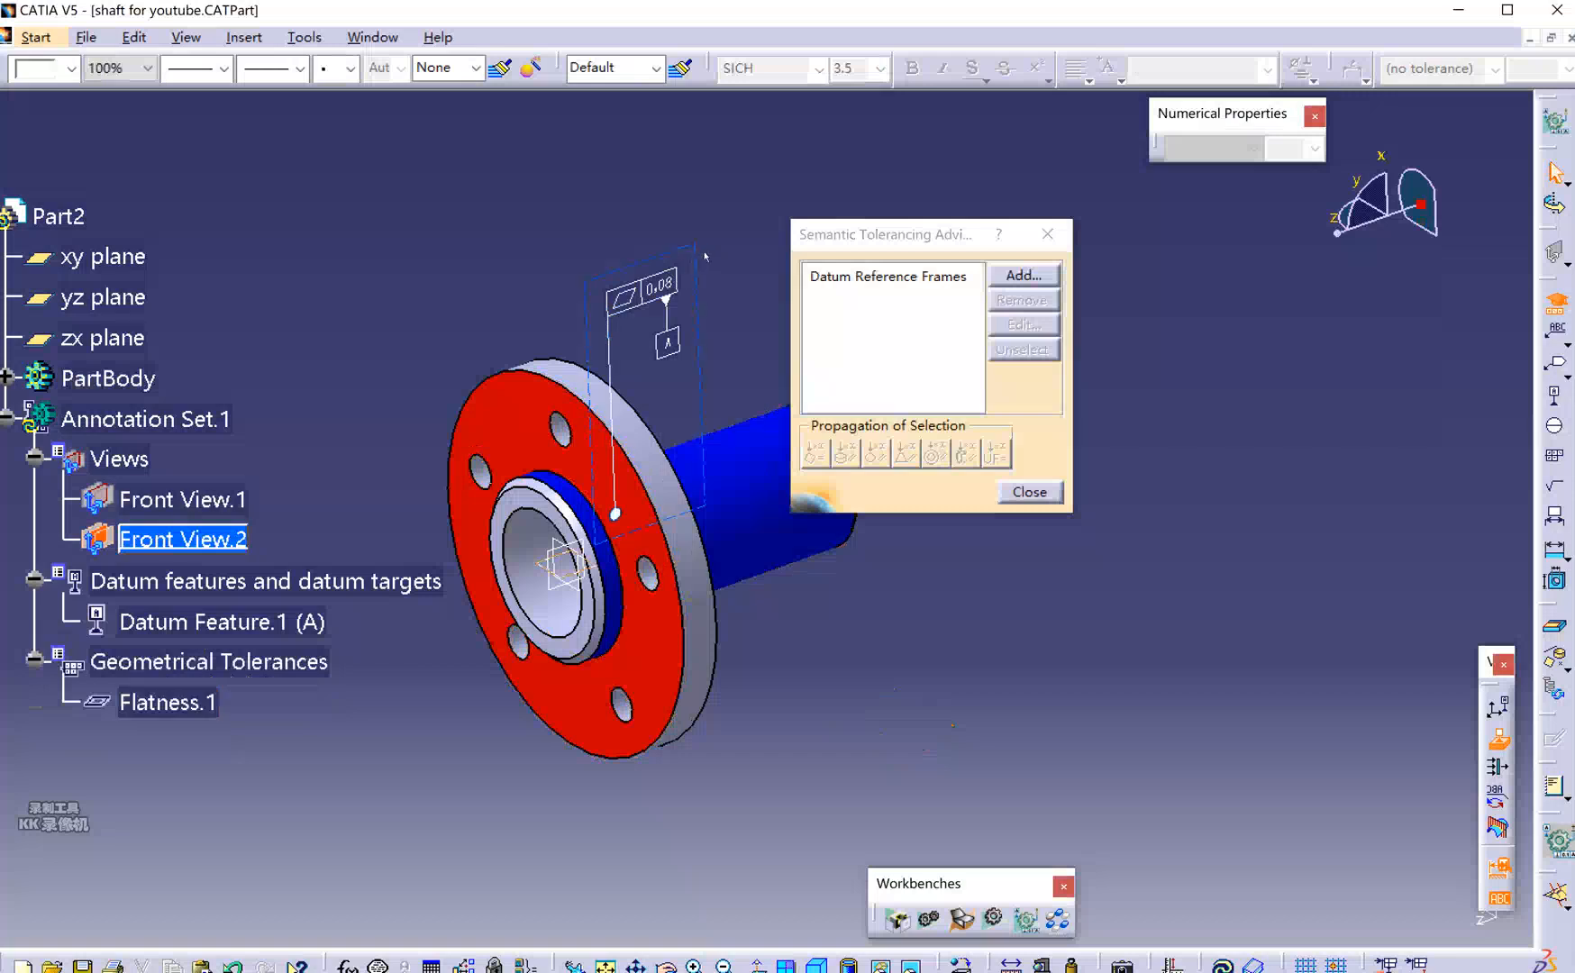
click(669, 285)
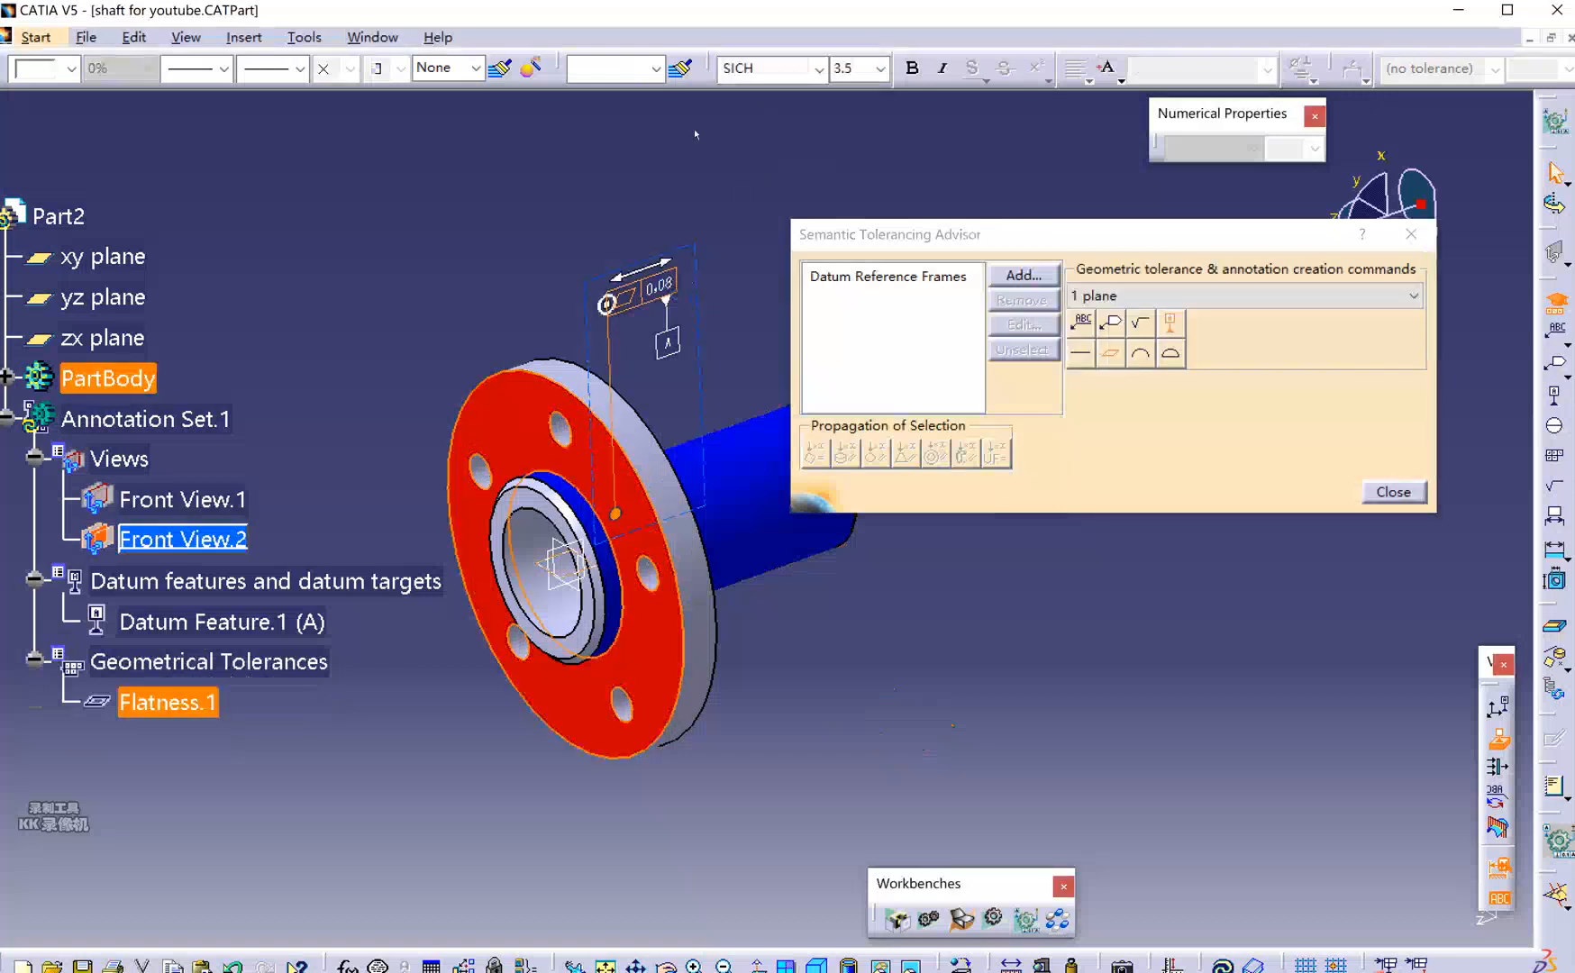
click(881, 70)
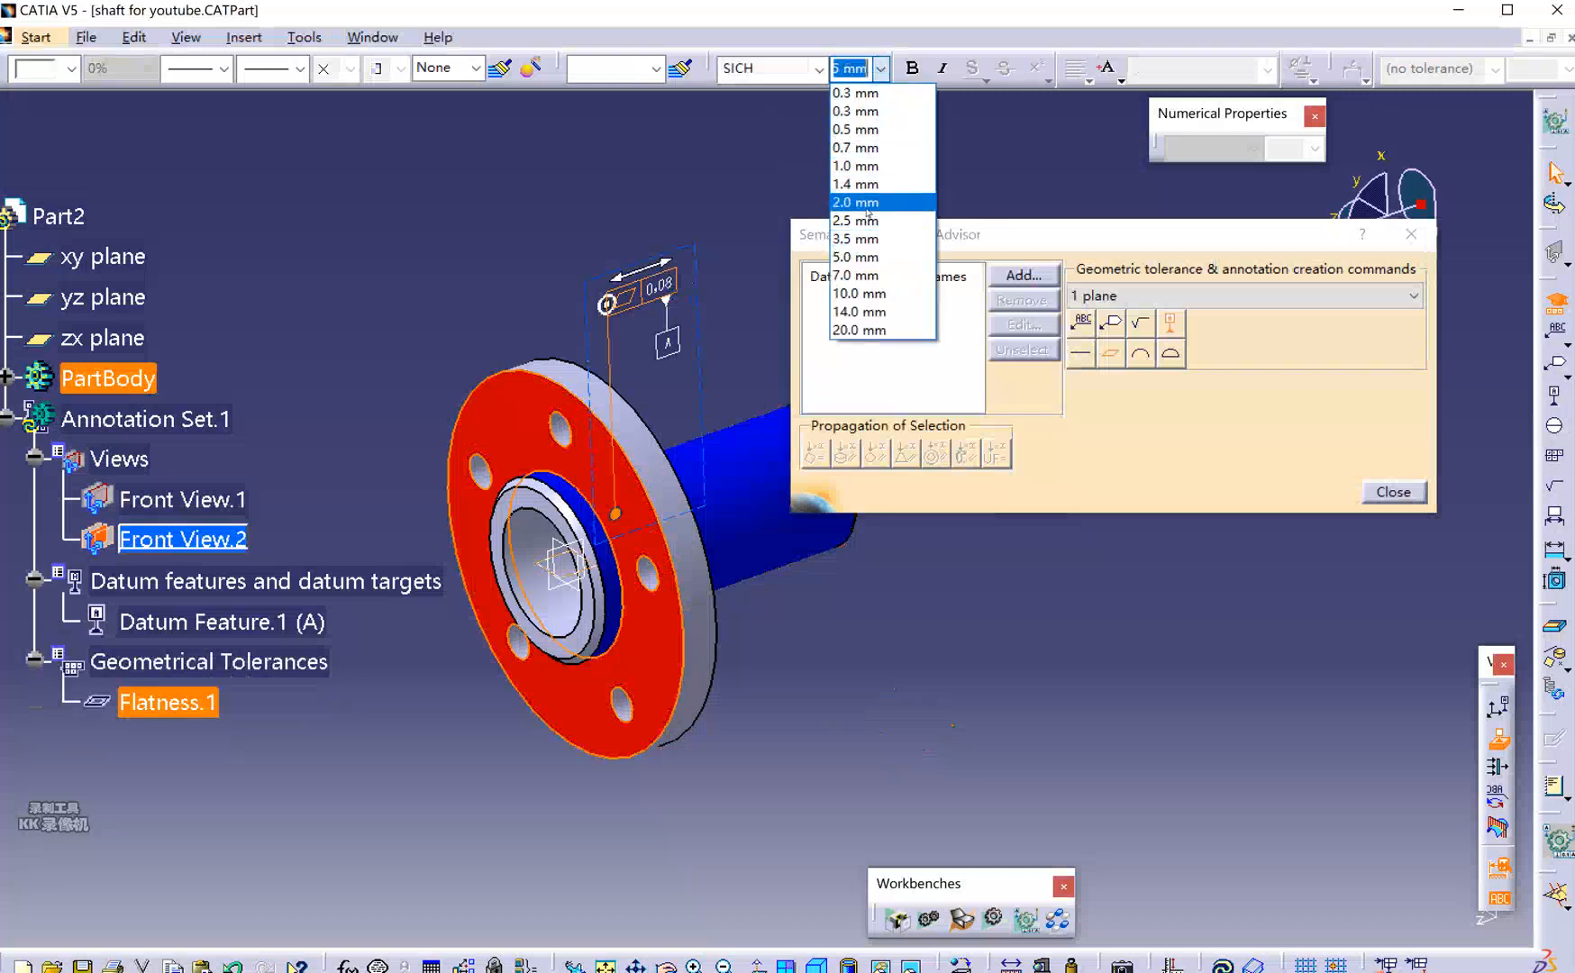
click(873, 276)
click(880, 68)
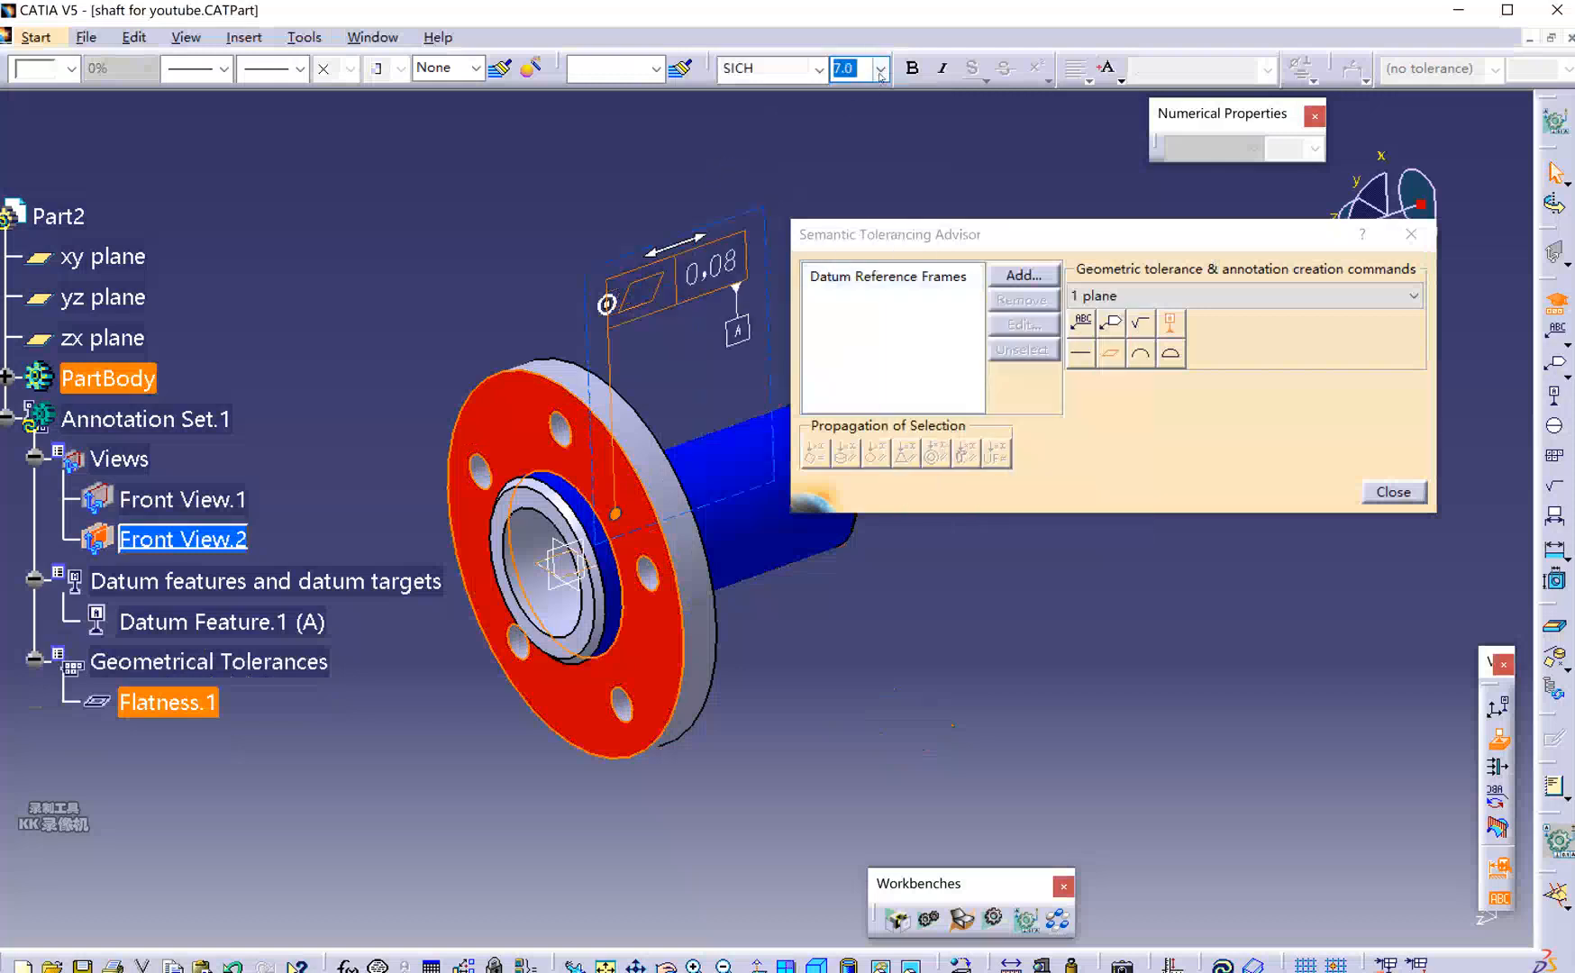
click(866, 239)
key(Escape)
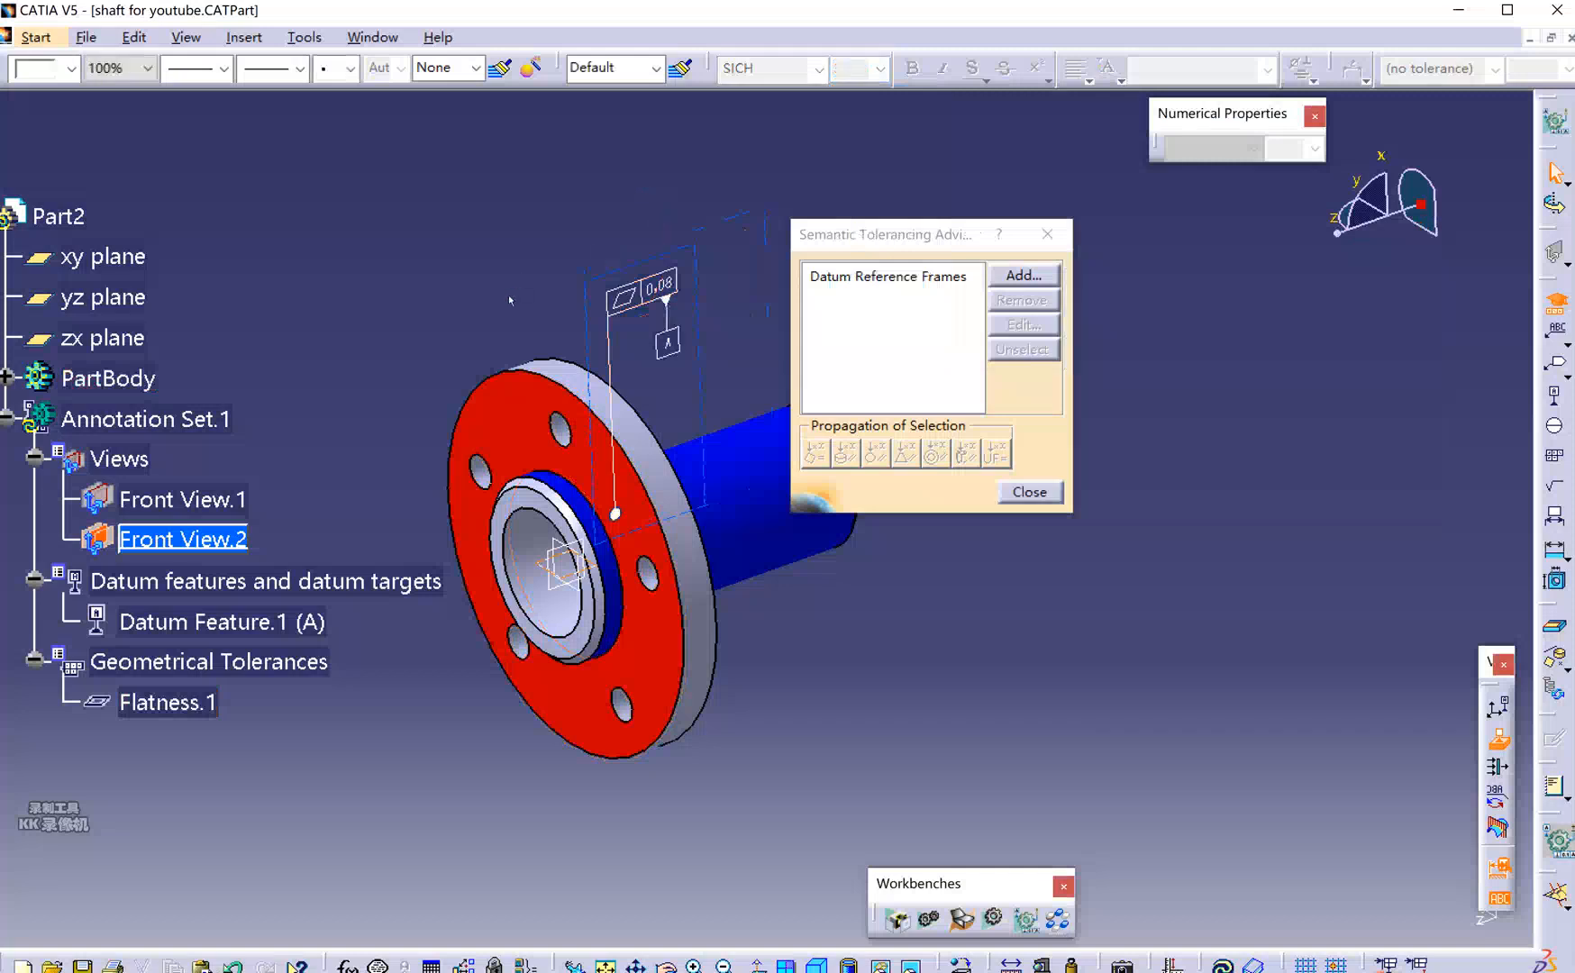
middle_drag(764, 427, 788, 407)
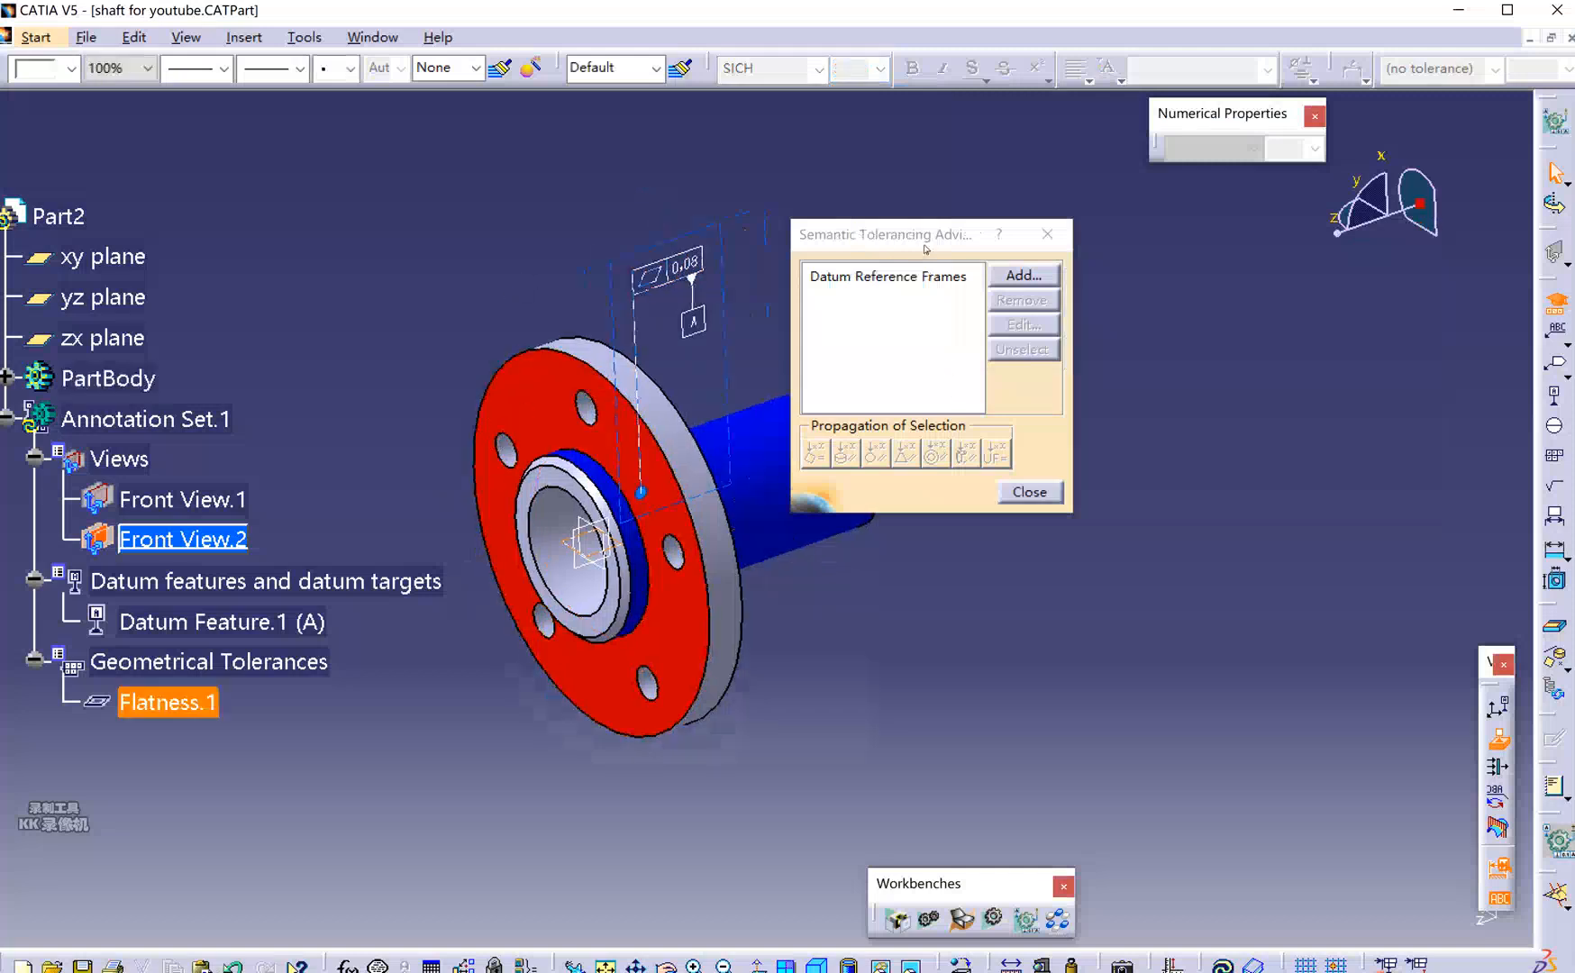
drag(923, 236, 1140, 292)
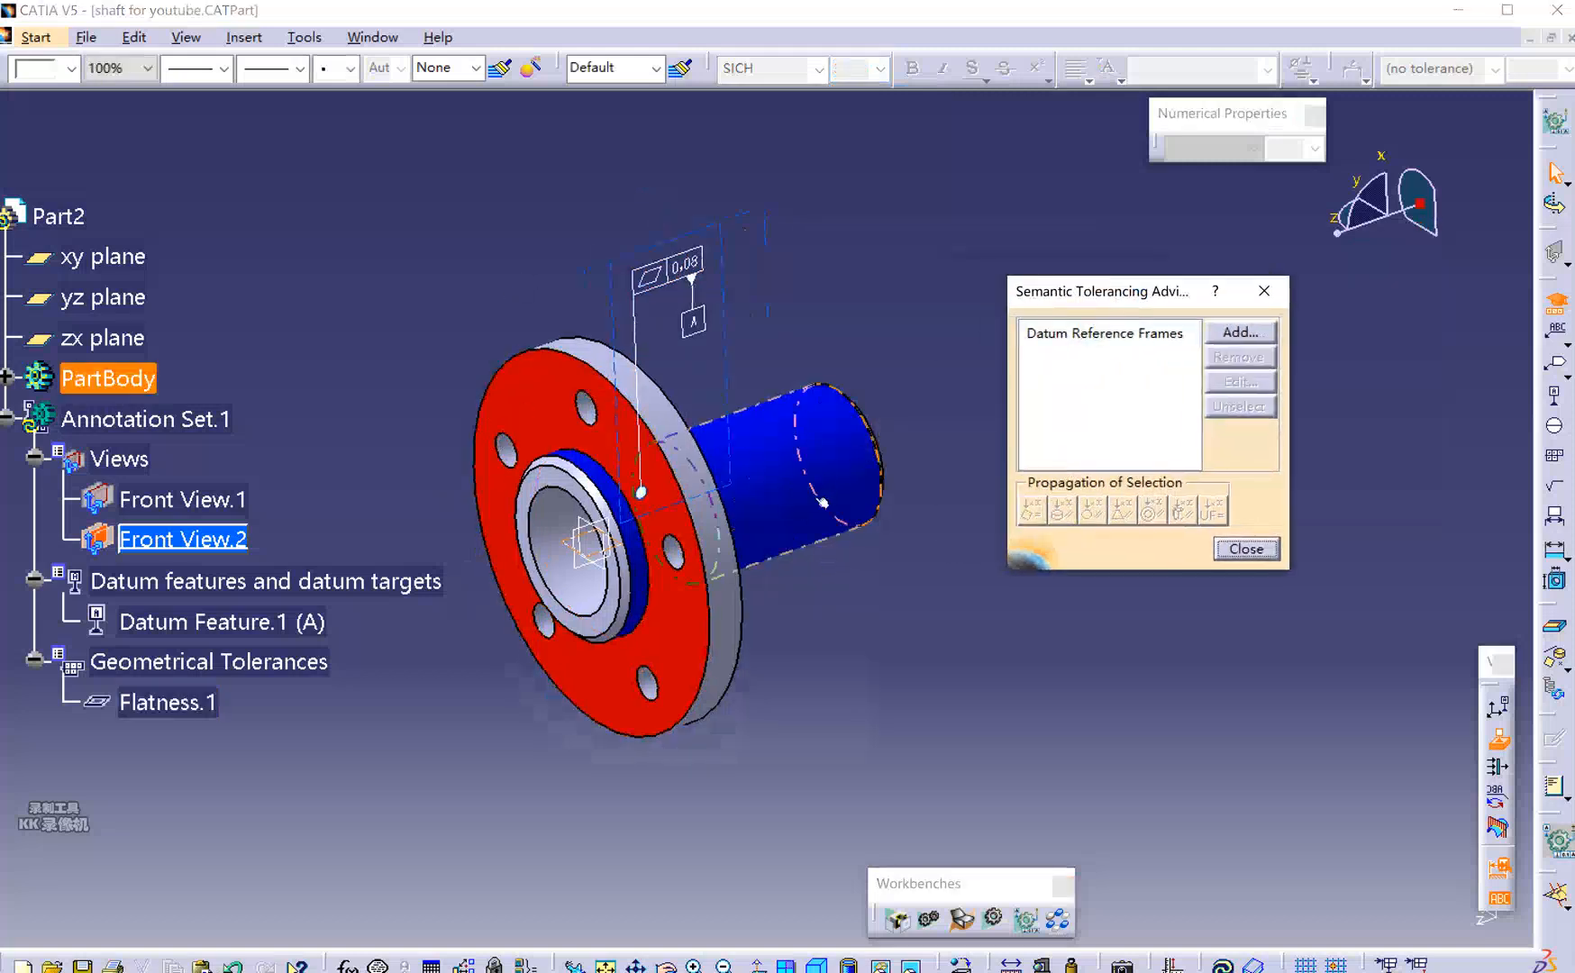
middle_drag(846, 627, 875, 591)
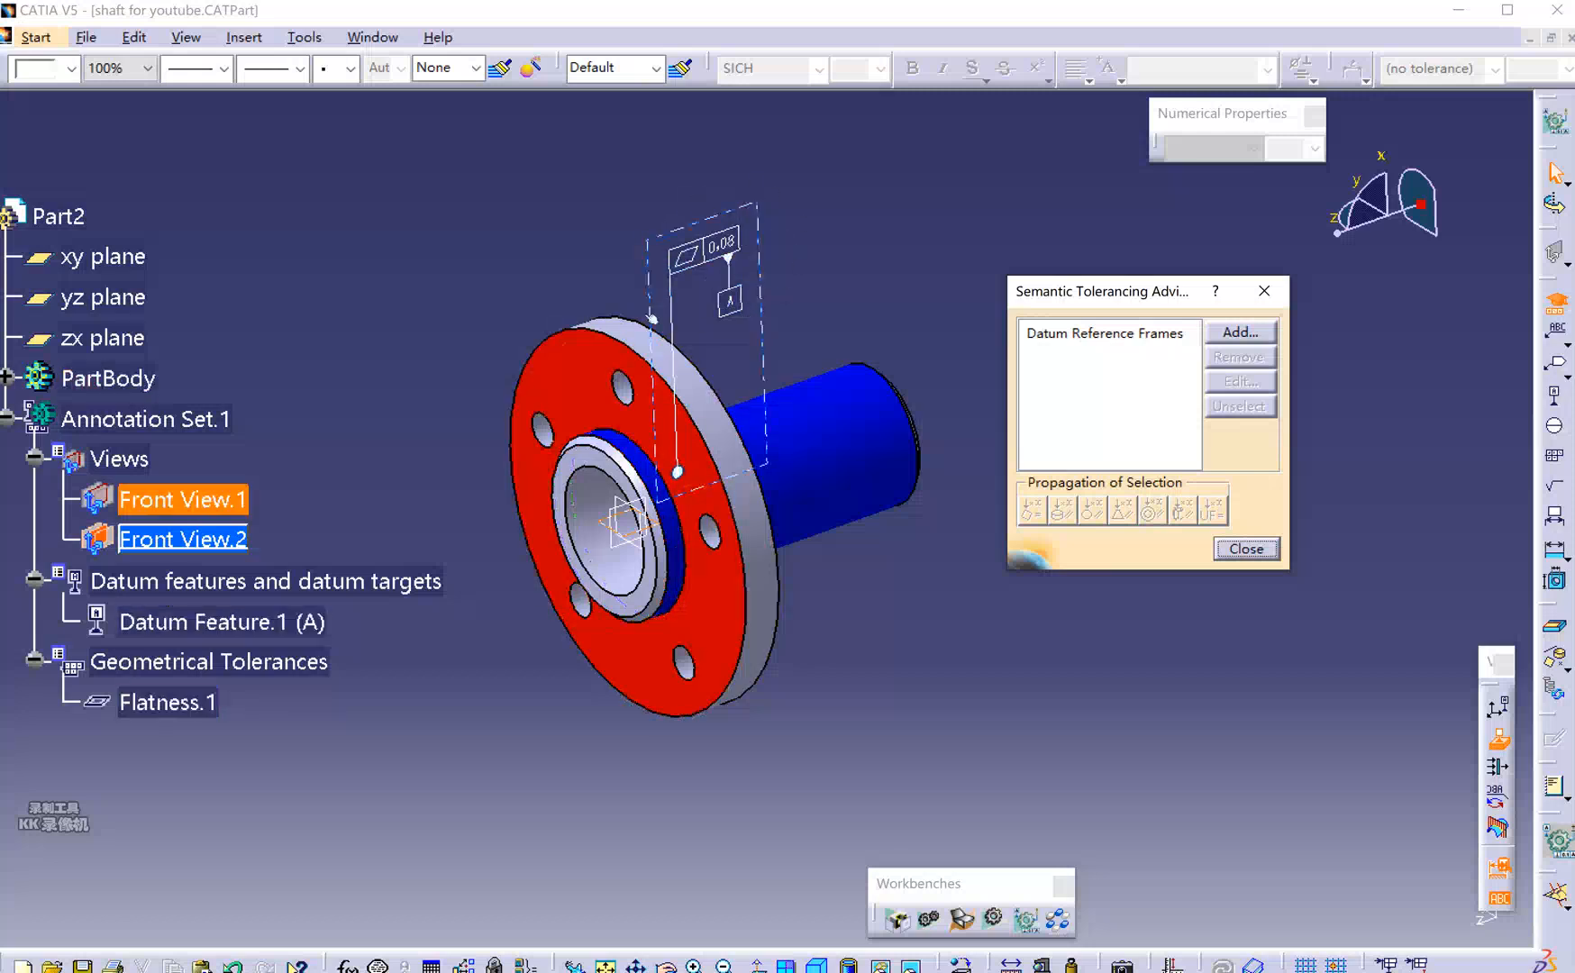
Dimension the bore's inner face as Ø50 in NUM.DIMM format with upper limit 0.2.
click(641, 460)
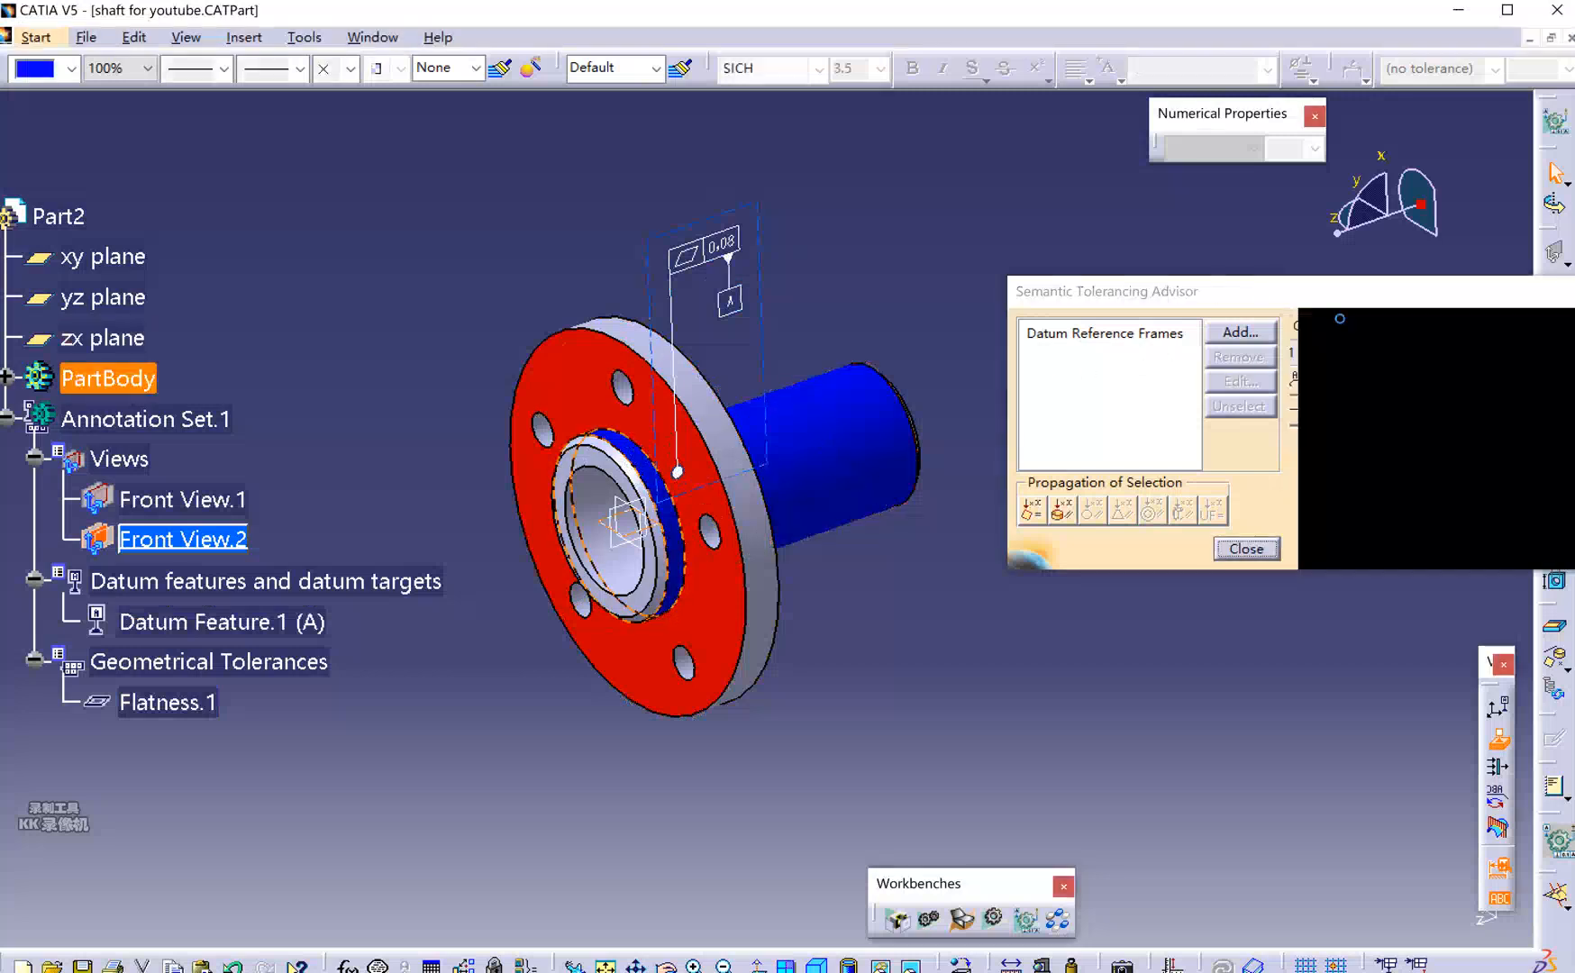
drag(1302, 293, 1156, 255)
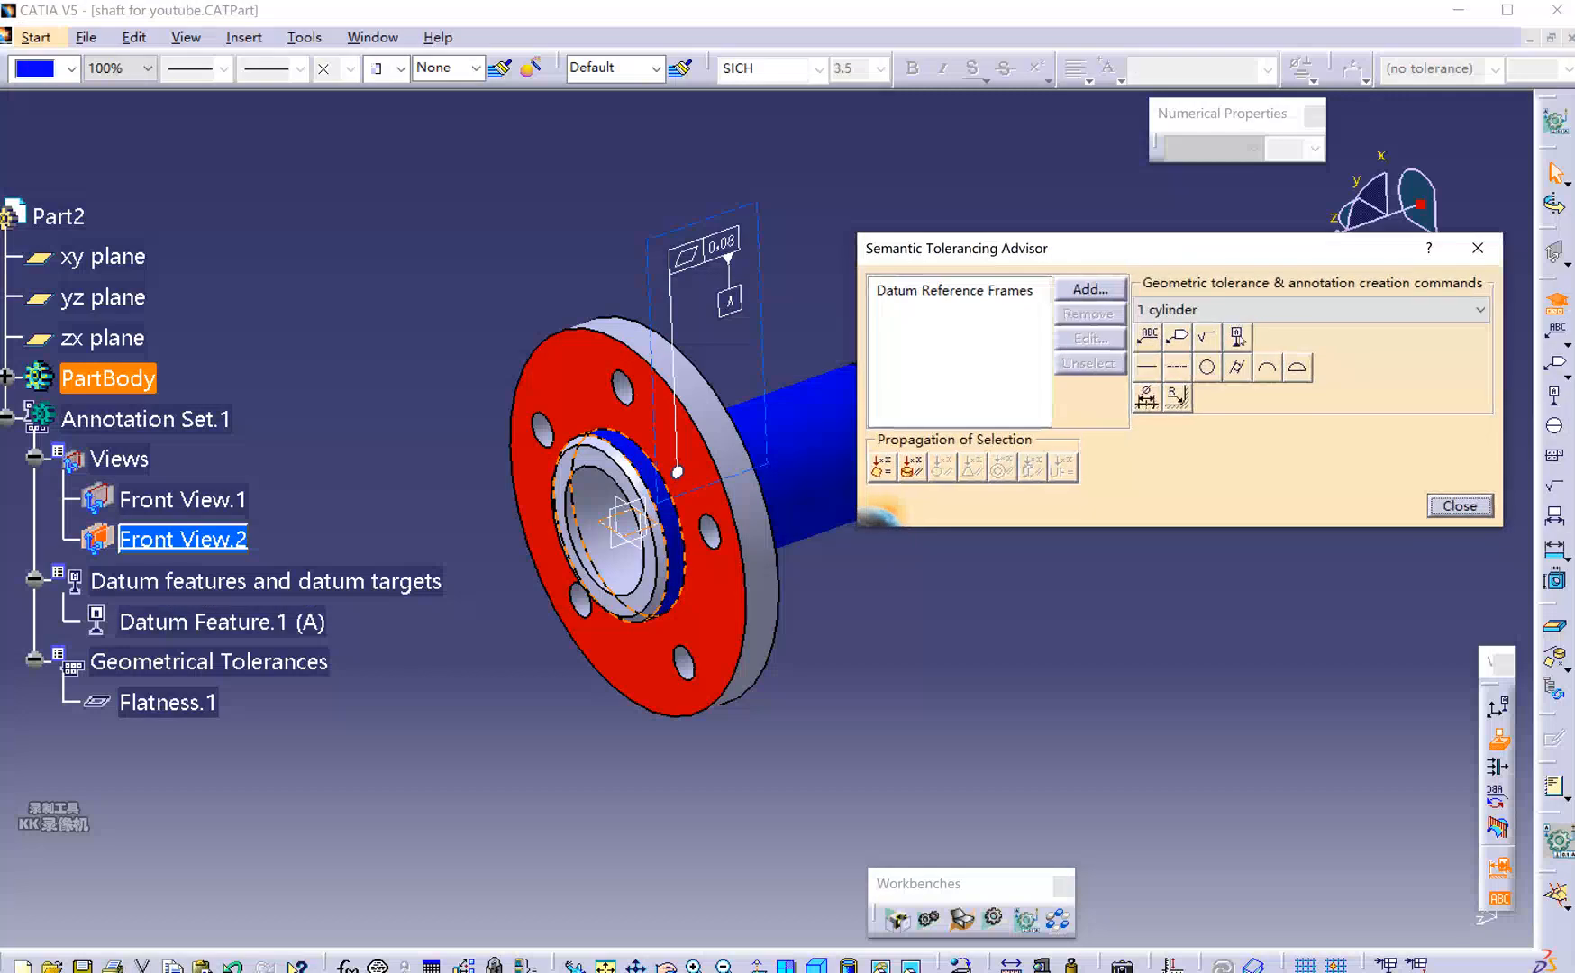
click(1146, 397)
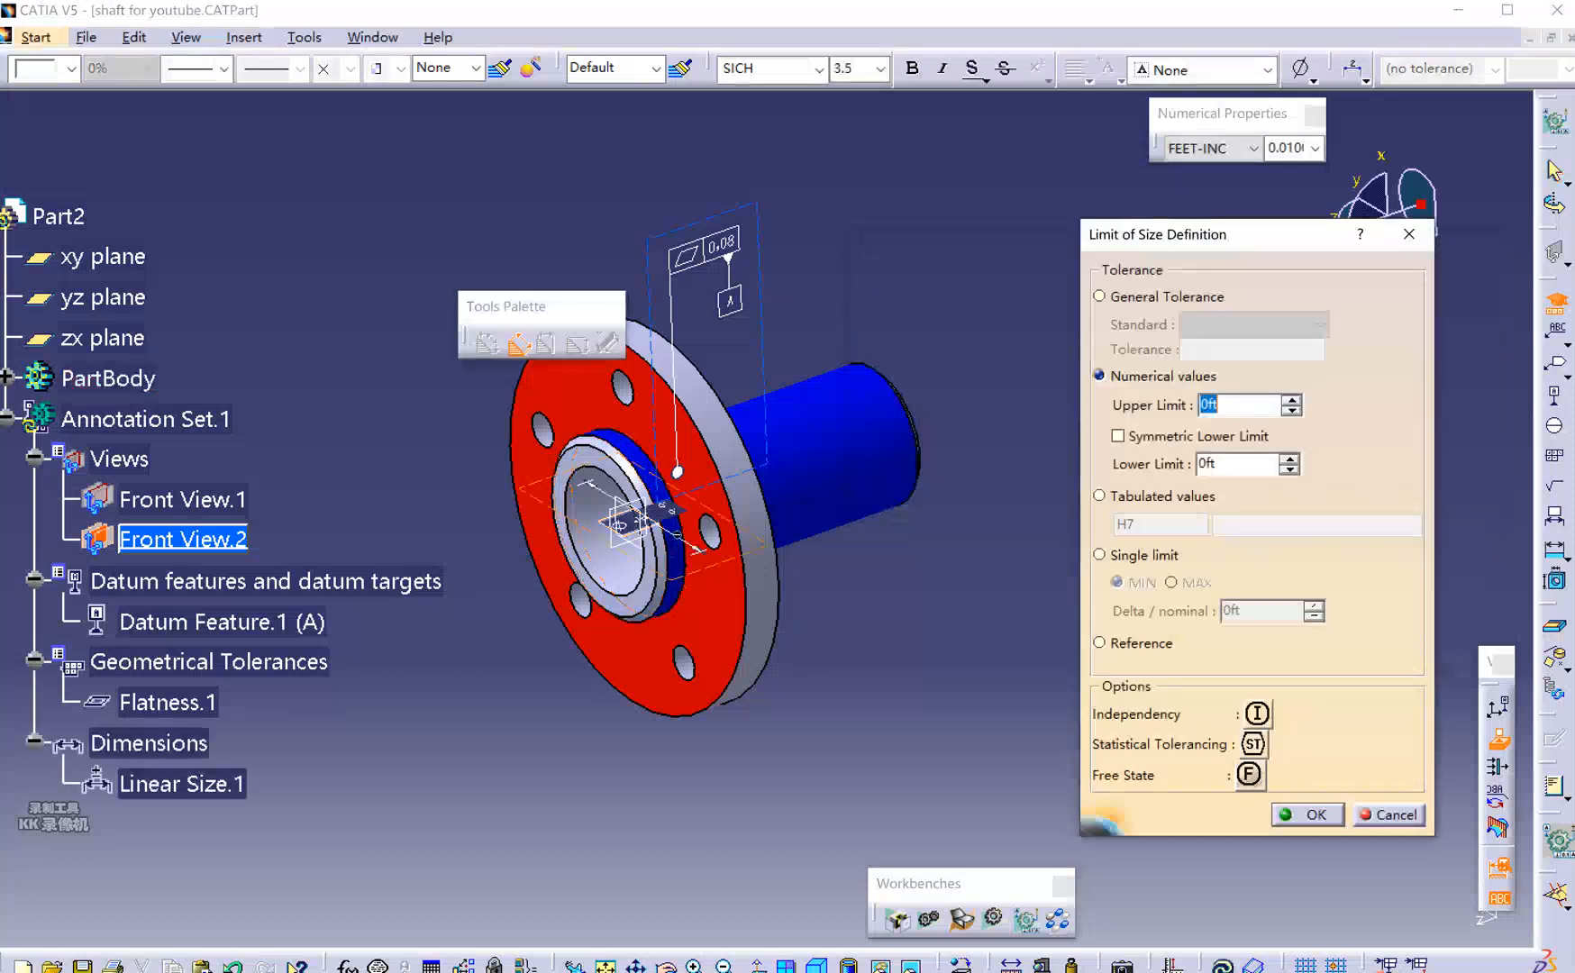
click(1252, 148)
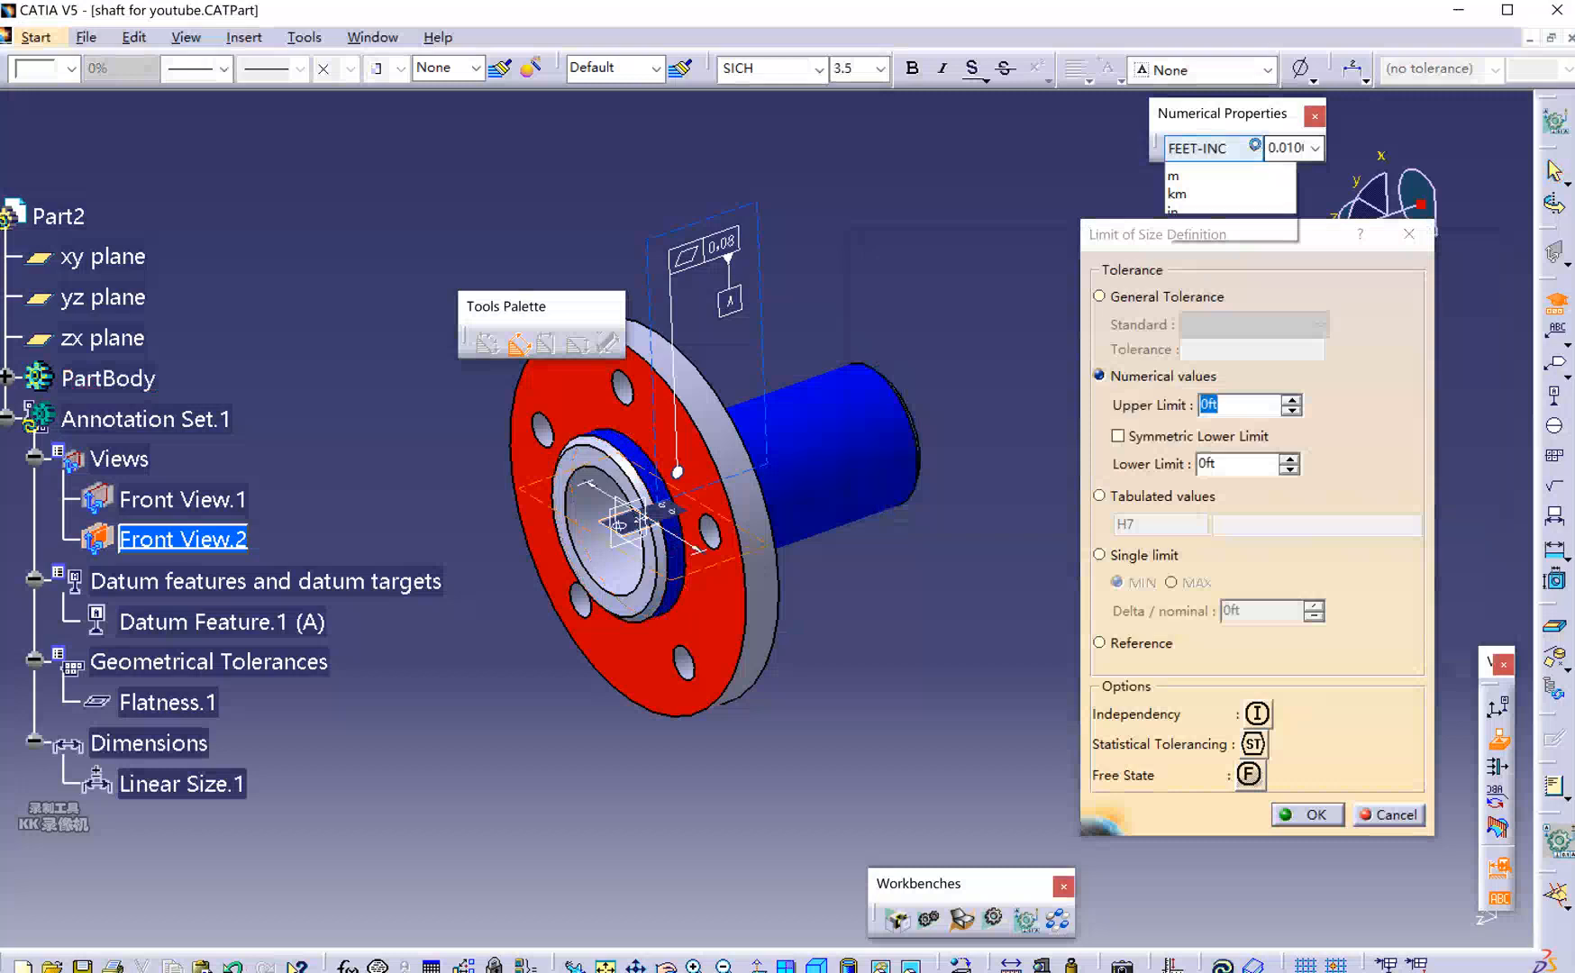
click(1233, 171)
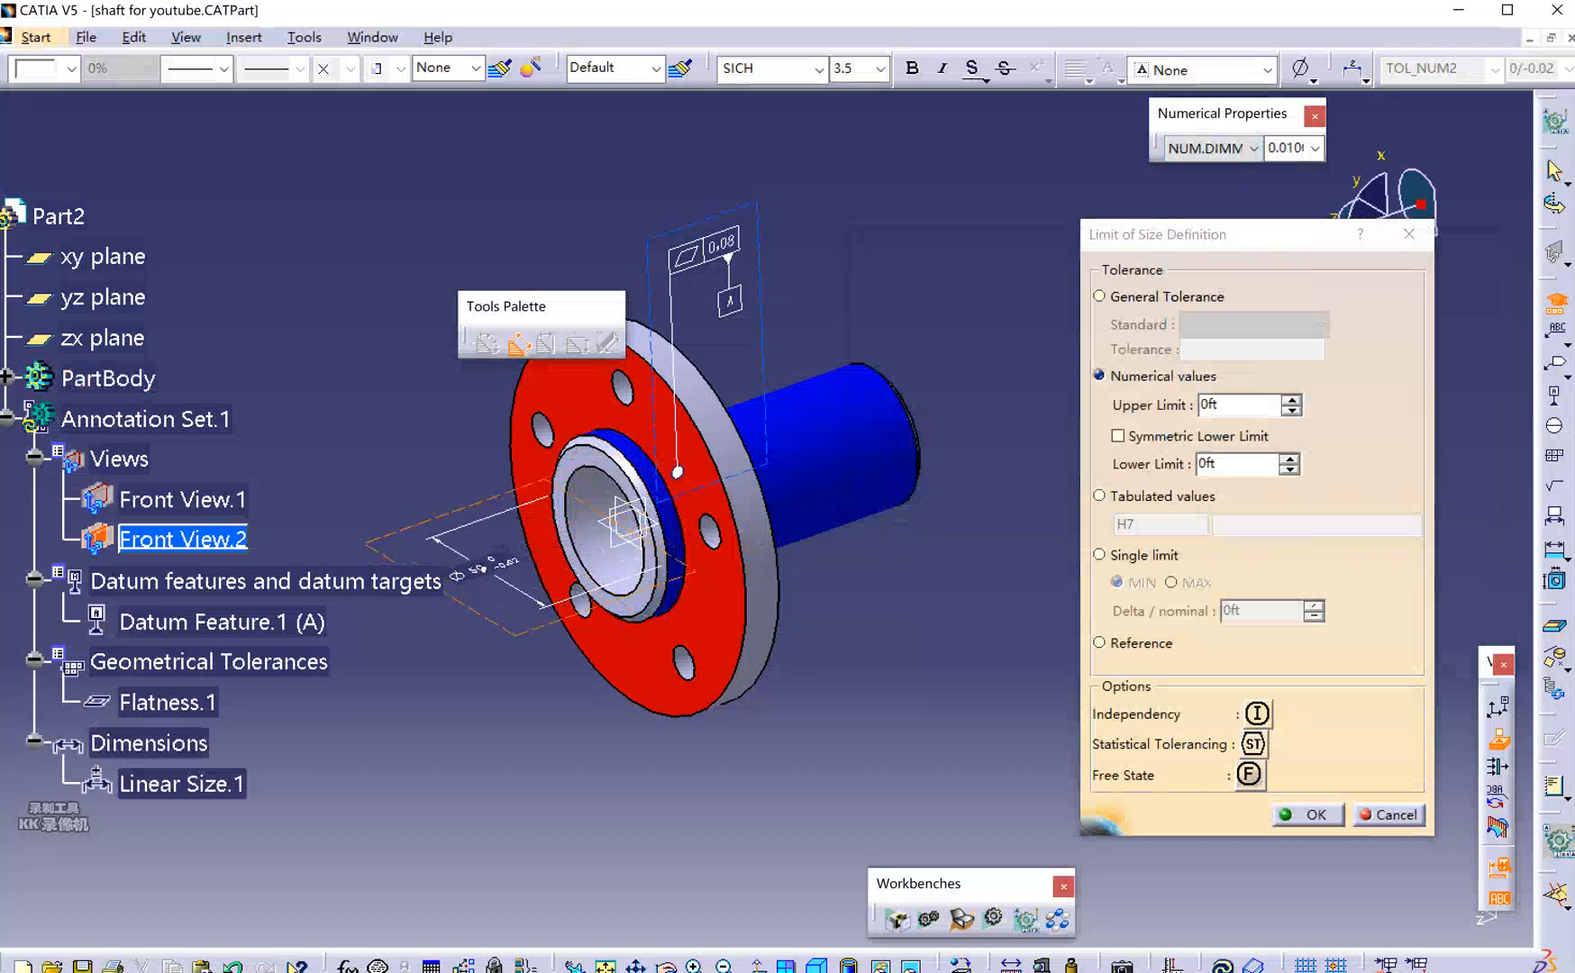
click(484, 573)
middle_drag(555, 713, 682, 758)
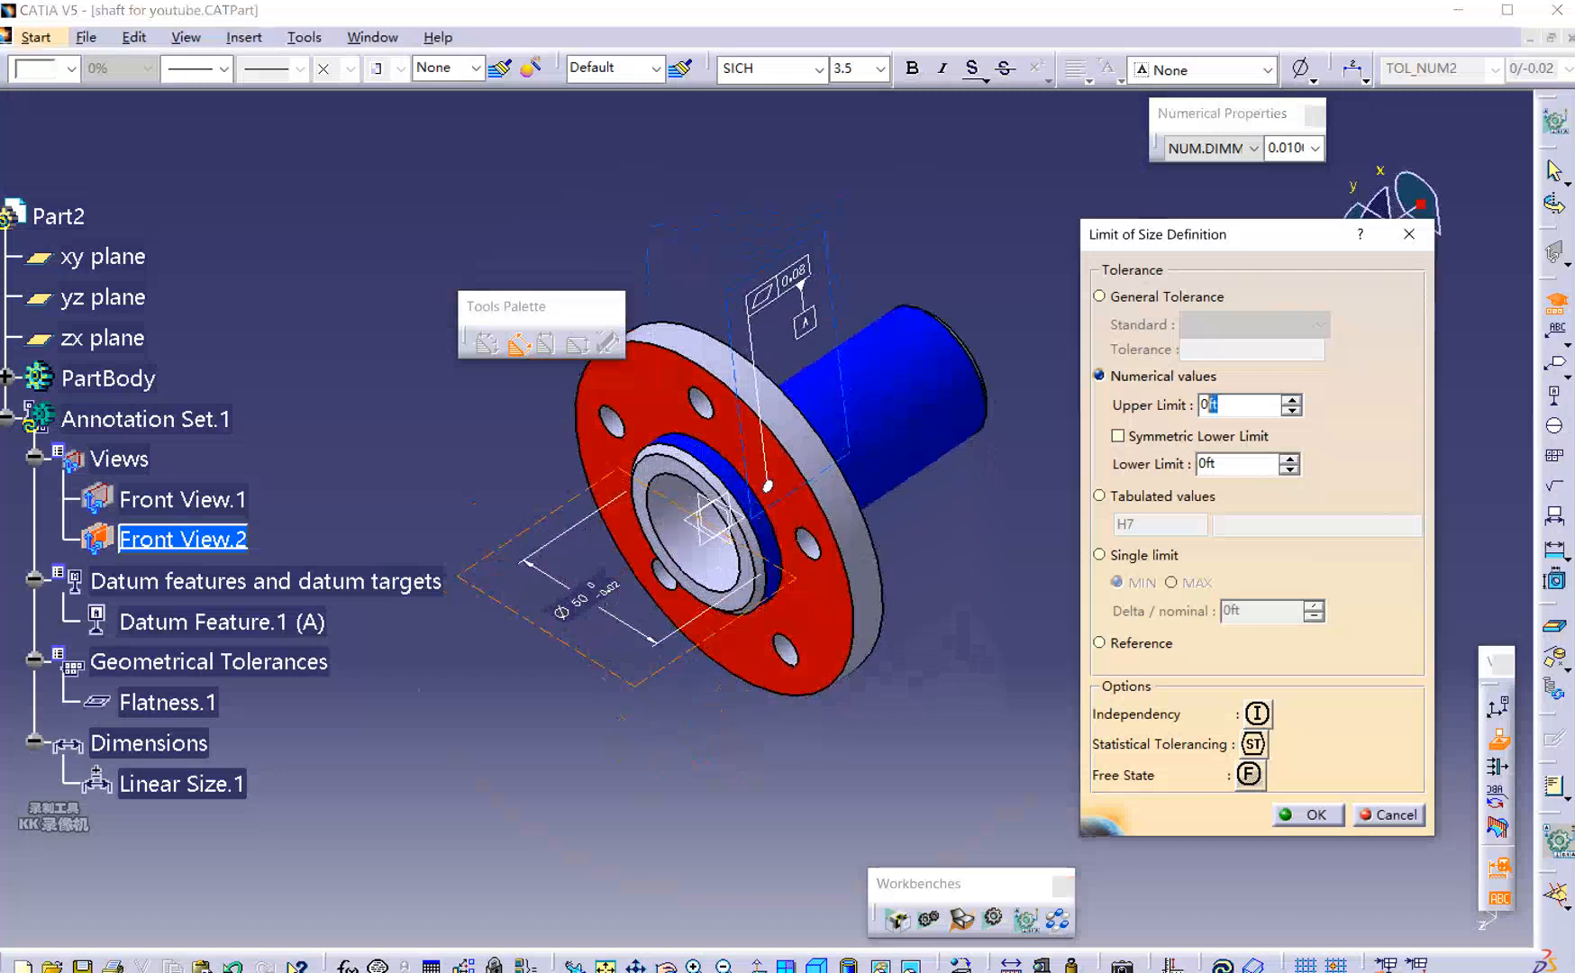
double_click(1204, 404)
text(0.2)
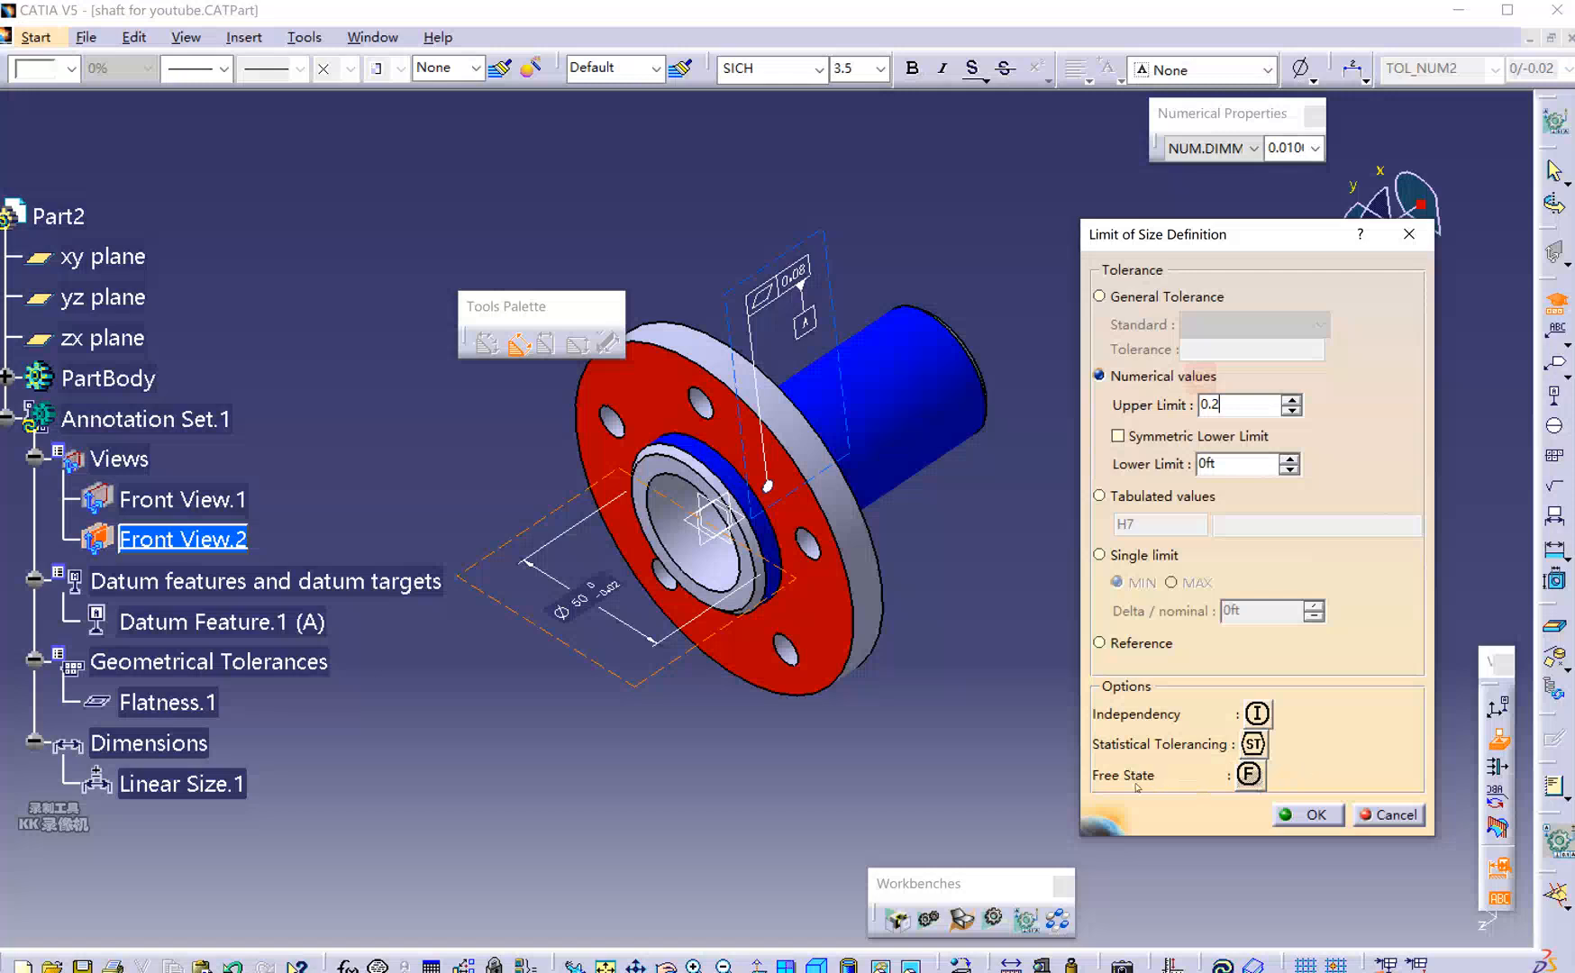
click(1315, 817)
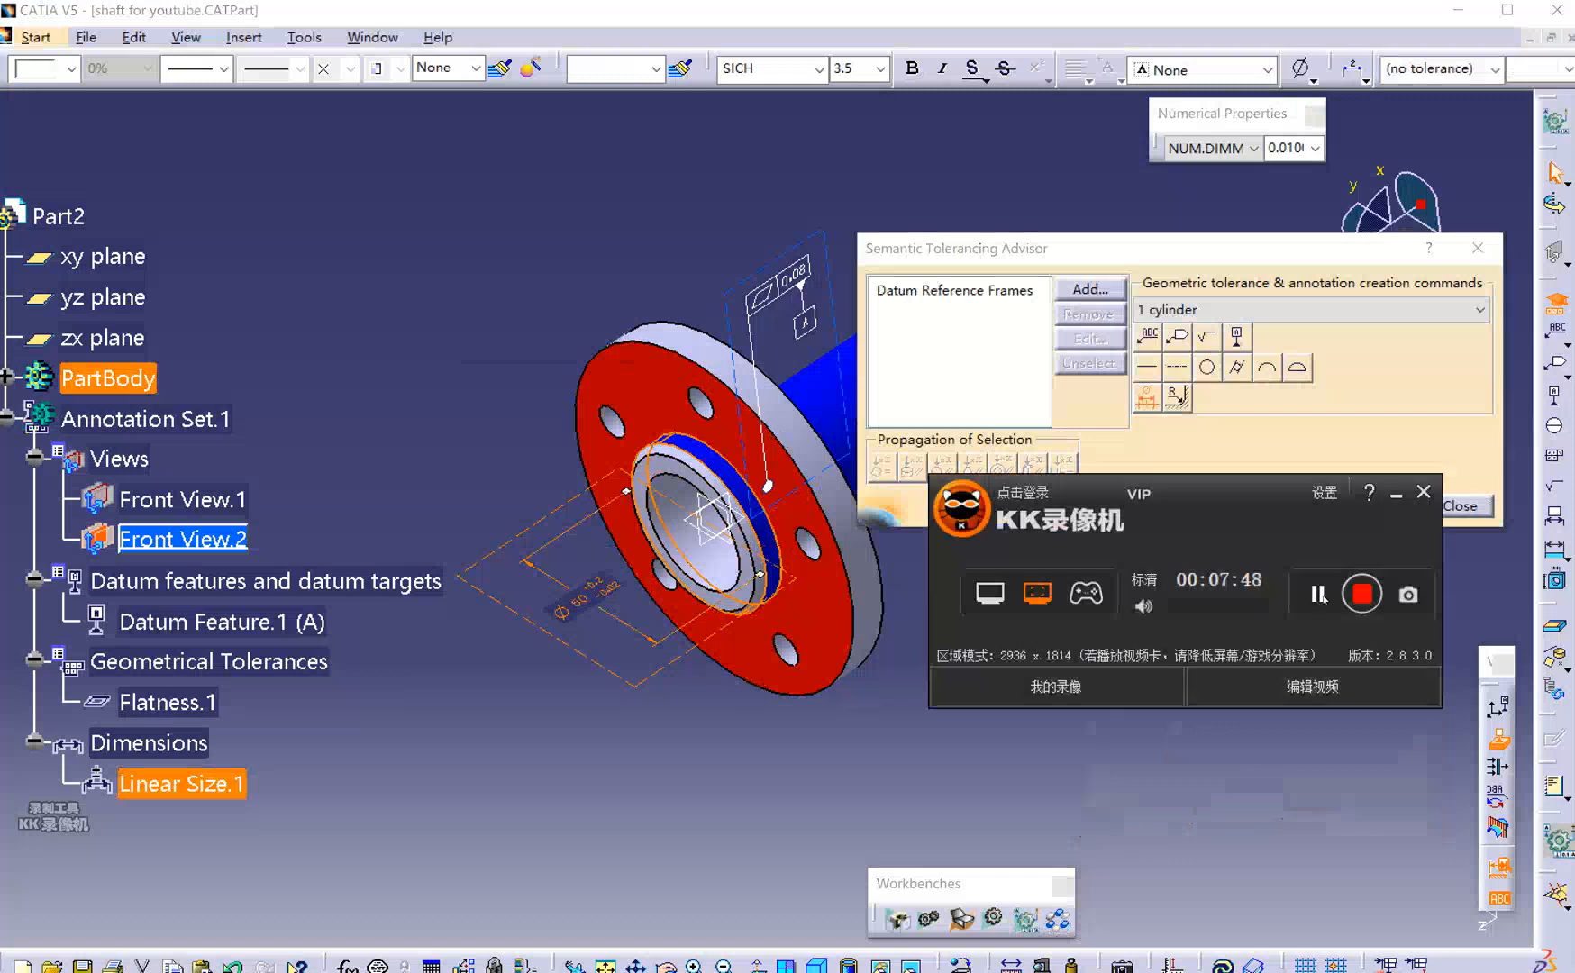
Define Datum reference frame.1 with datum feature A as the primary datum.
drag(1240, 486, 1226, 618)
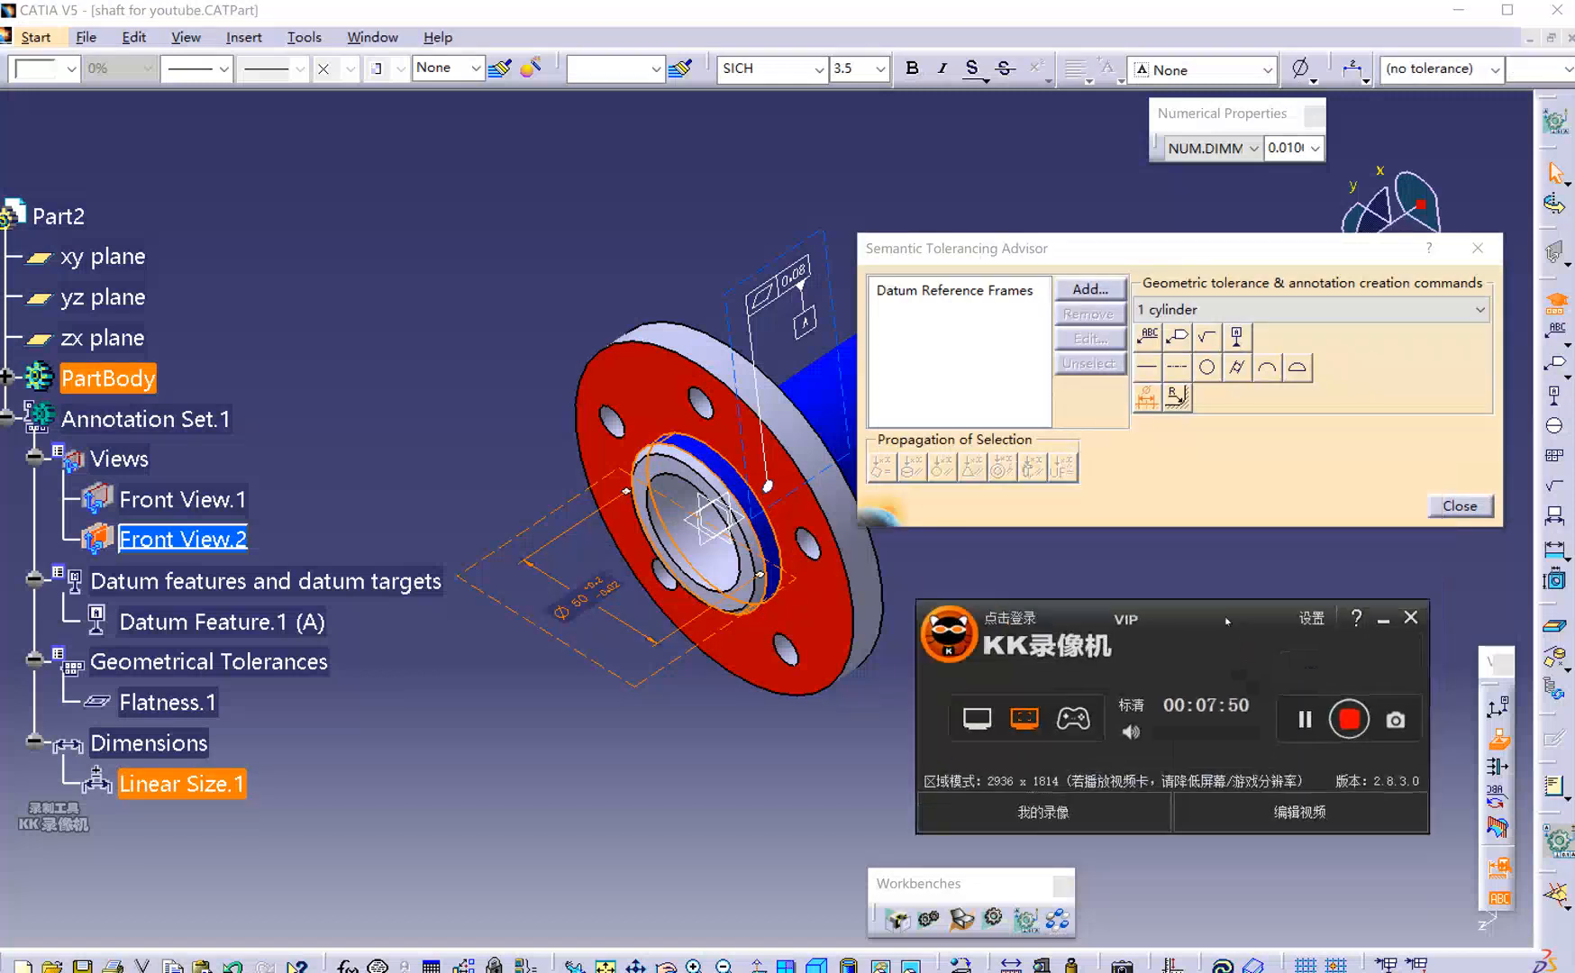
click(1380, 625)
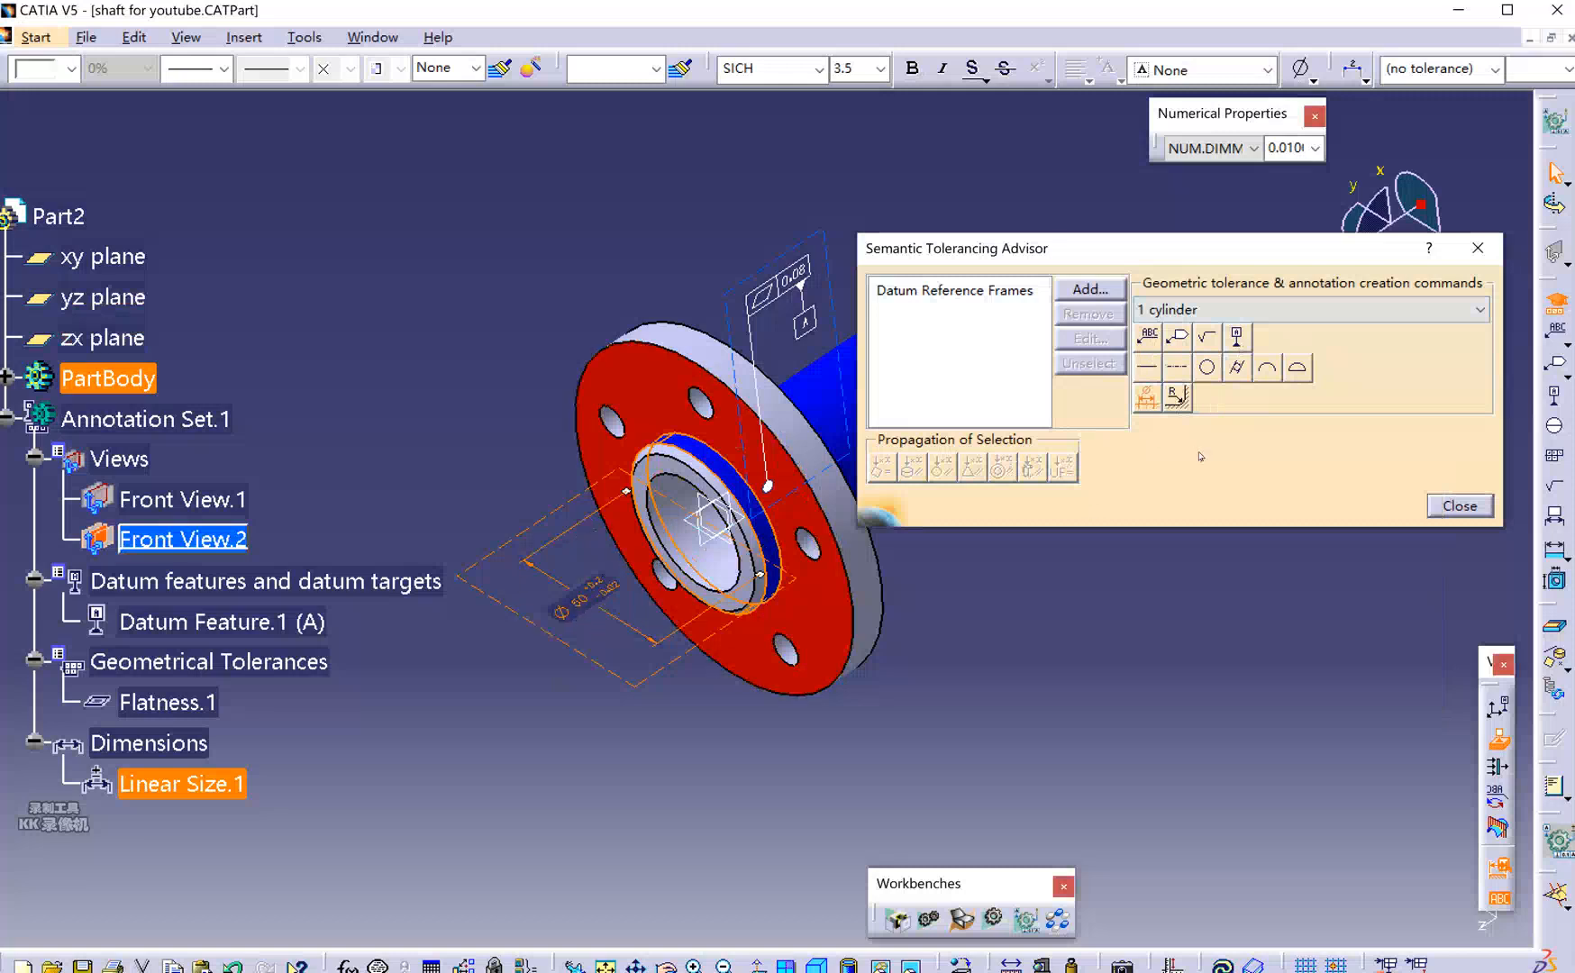
click(820, 323)
click(952, 343)
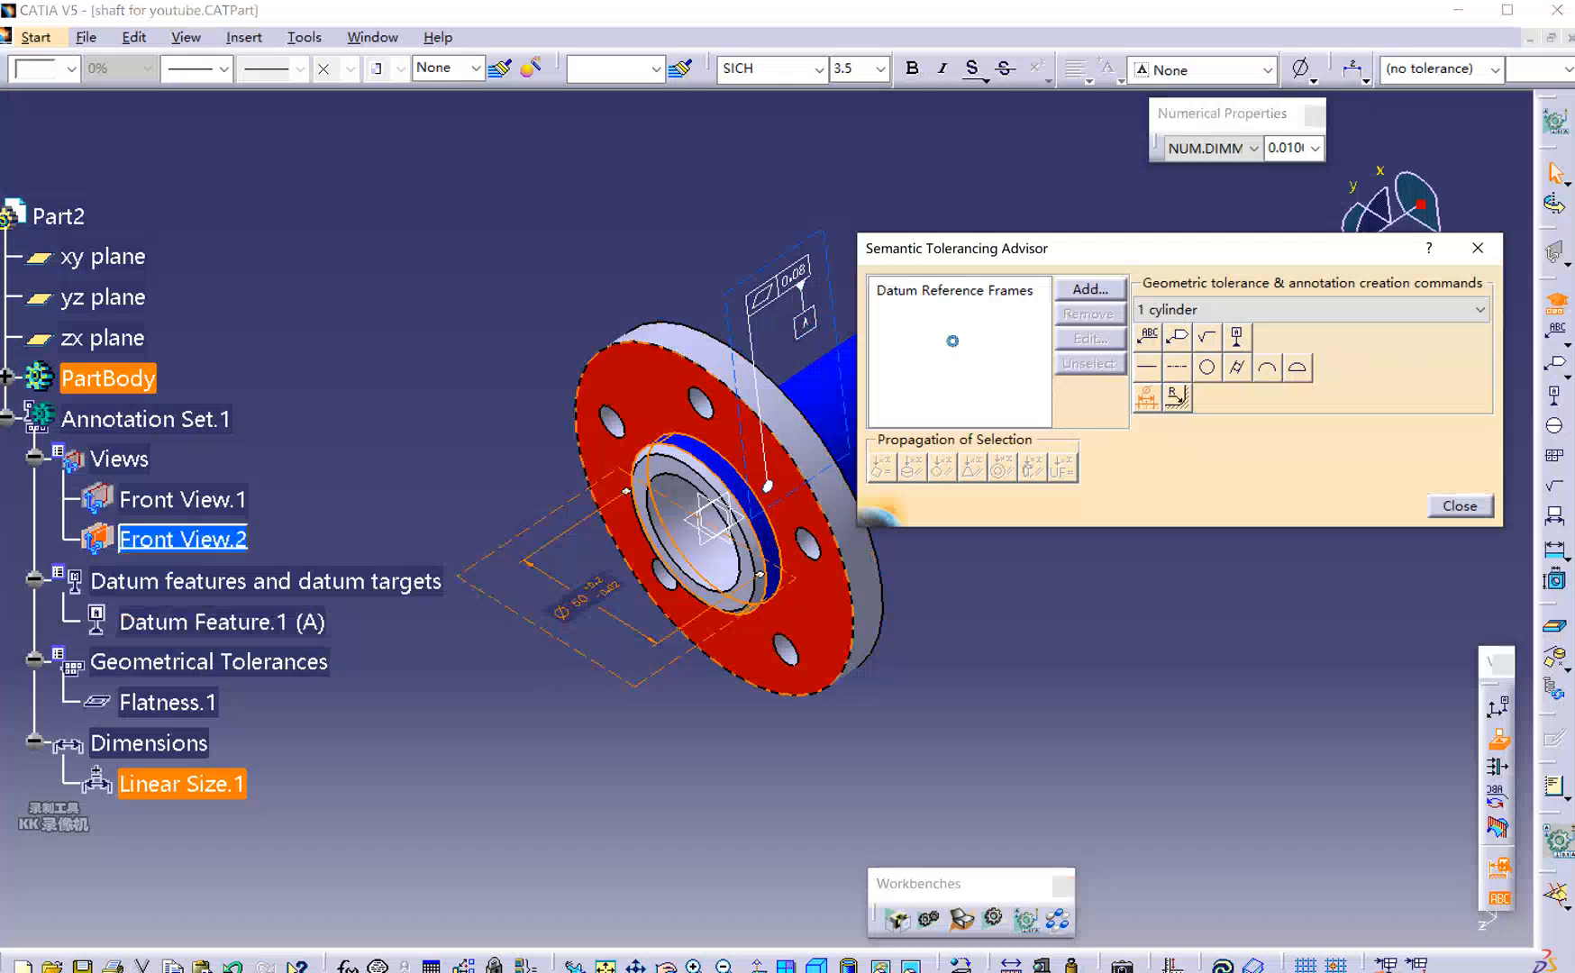
click(1081, 291)
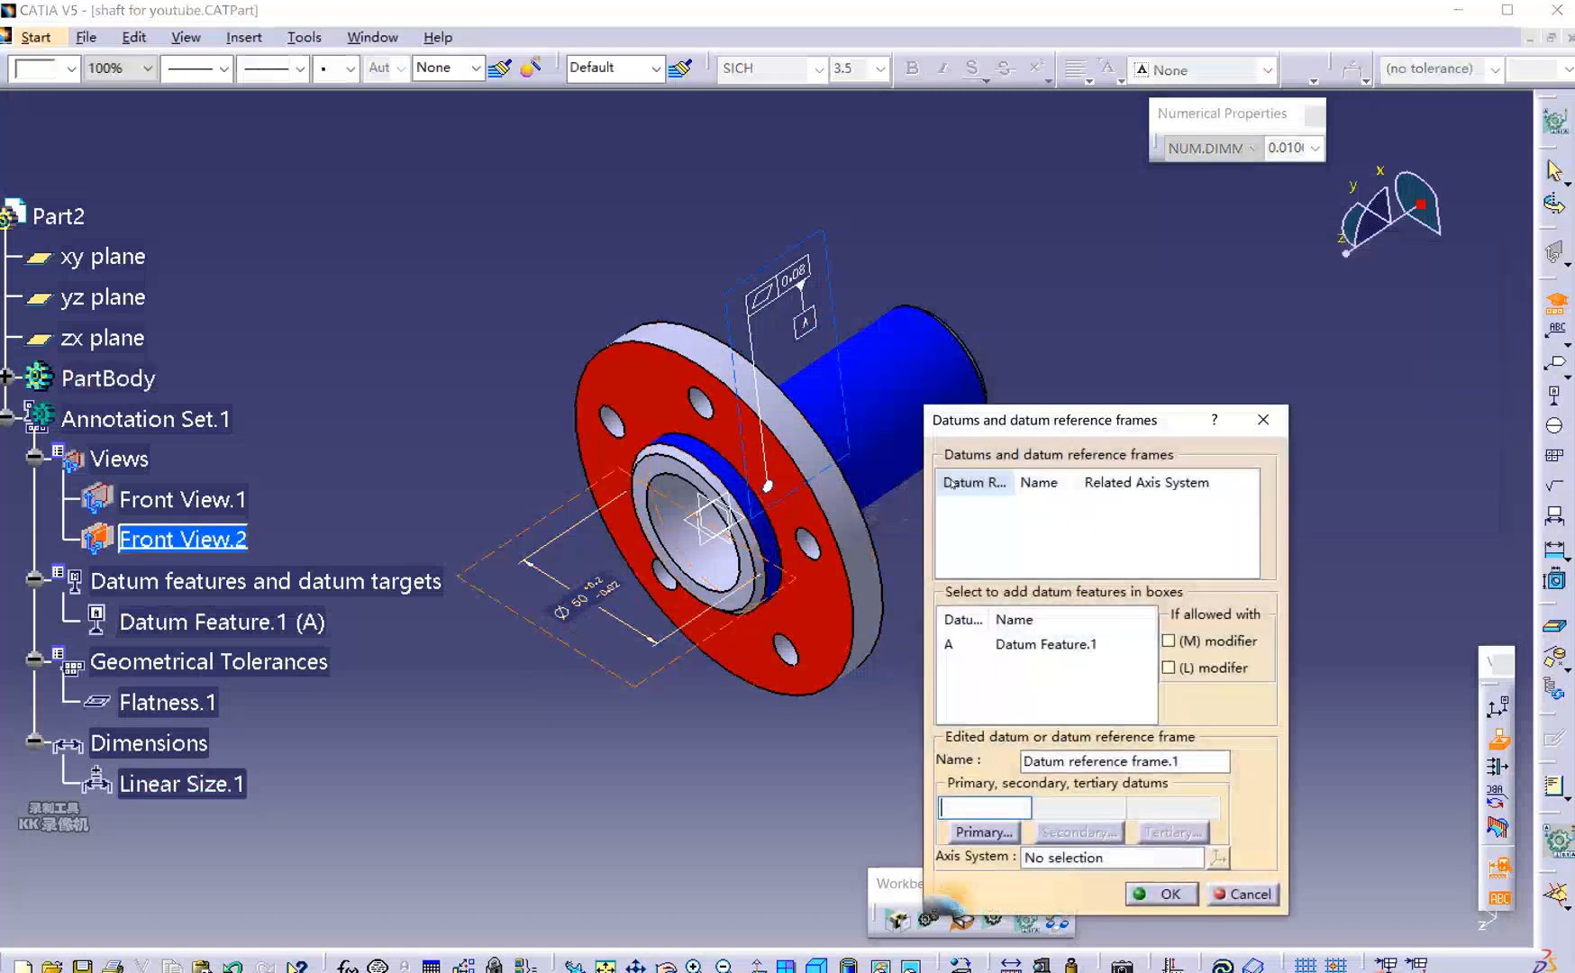
click(969, 645)
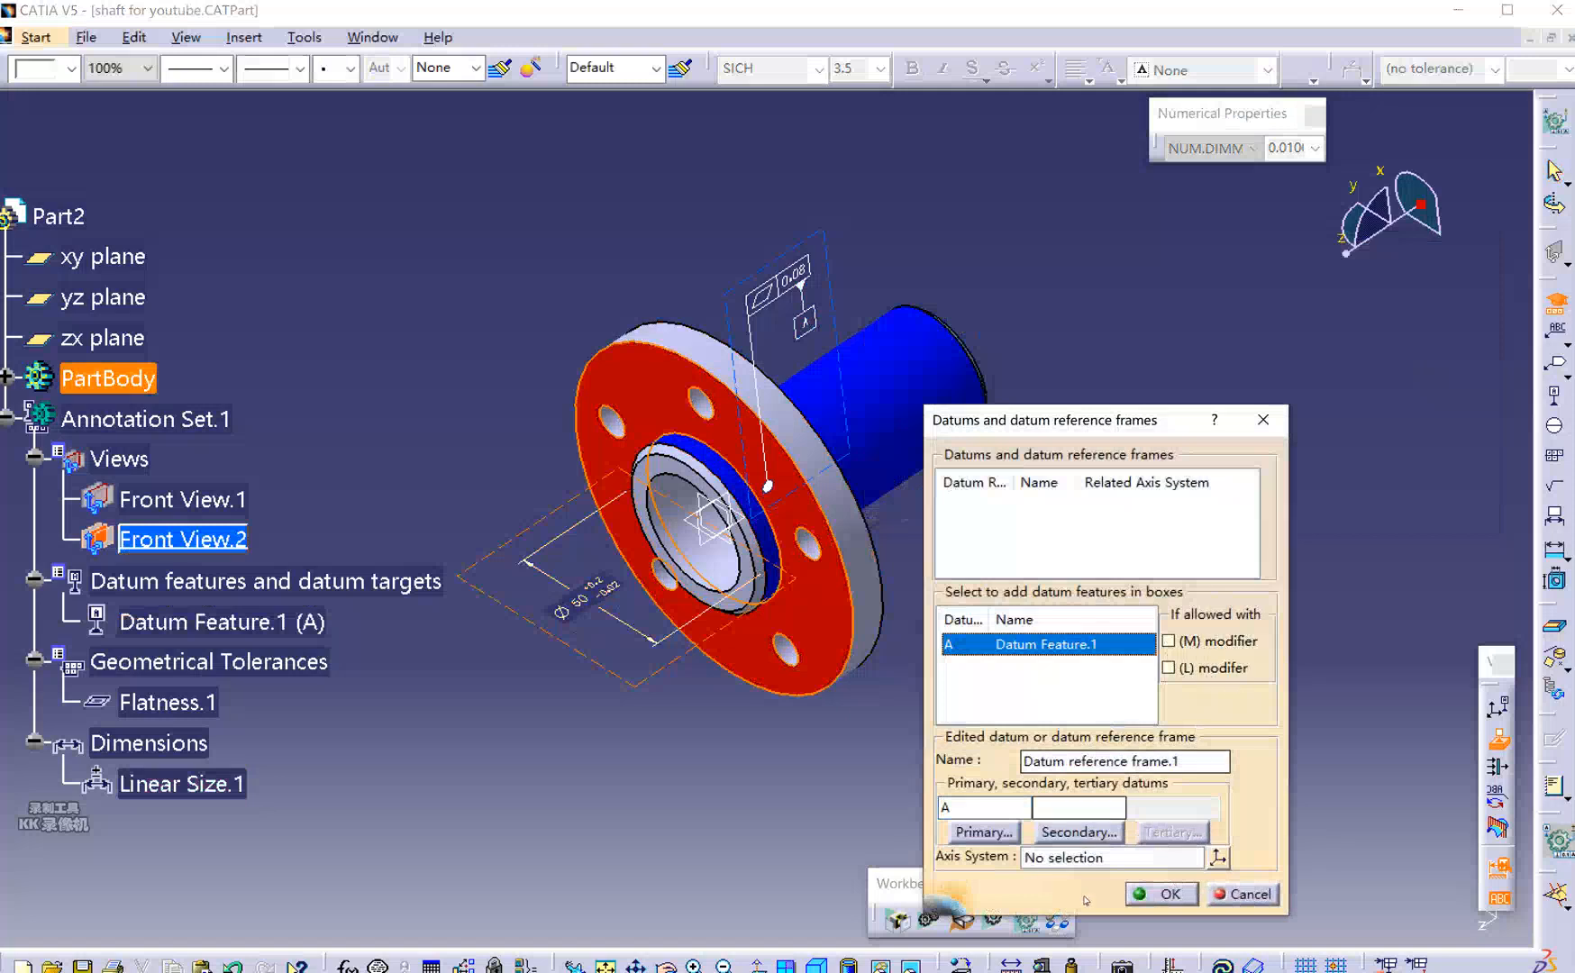
click(1163, 894)
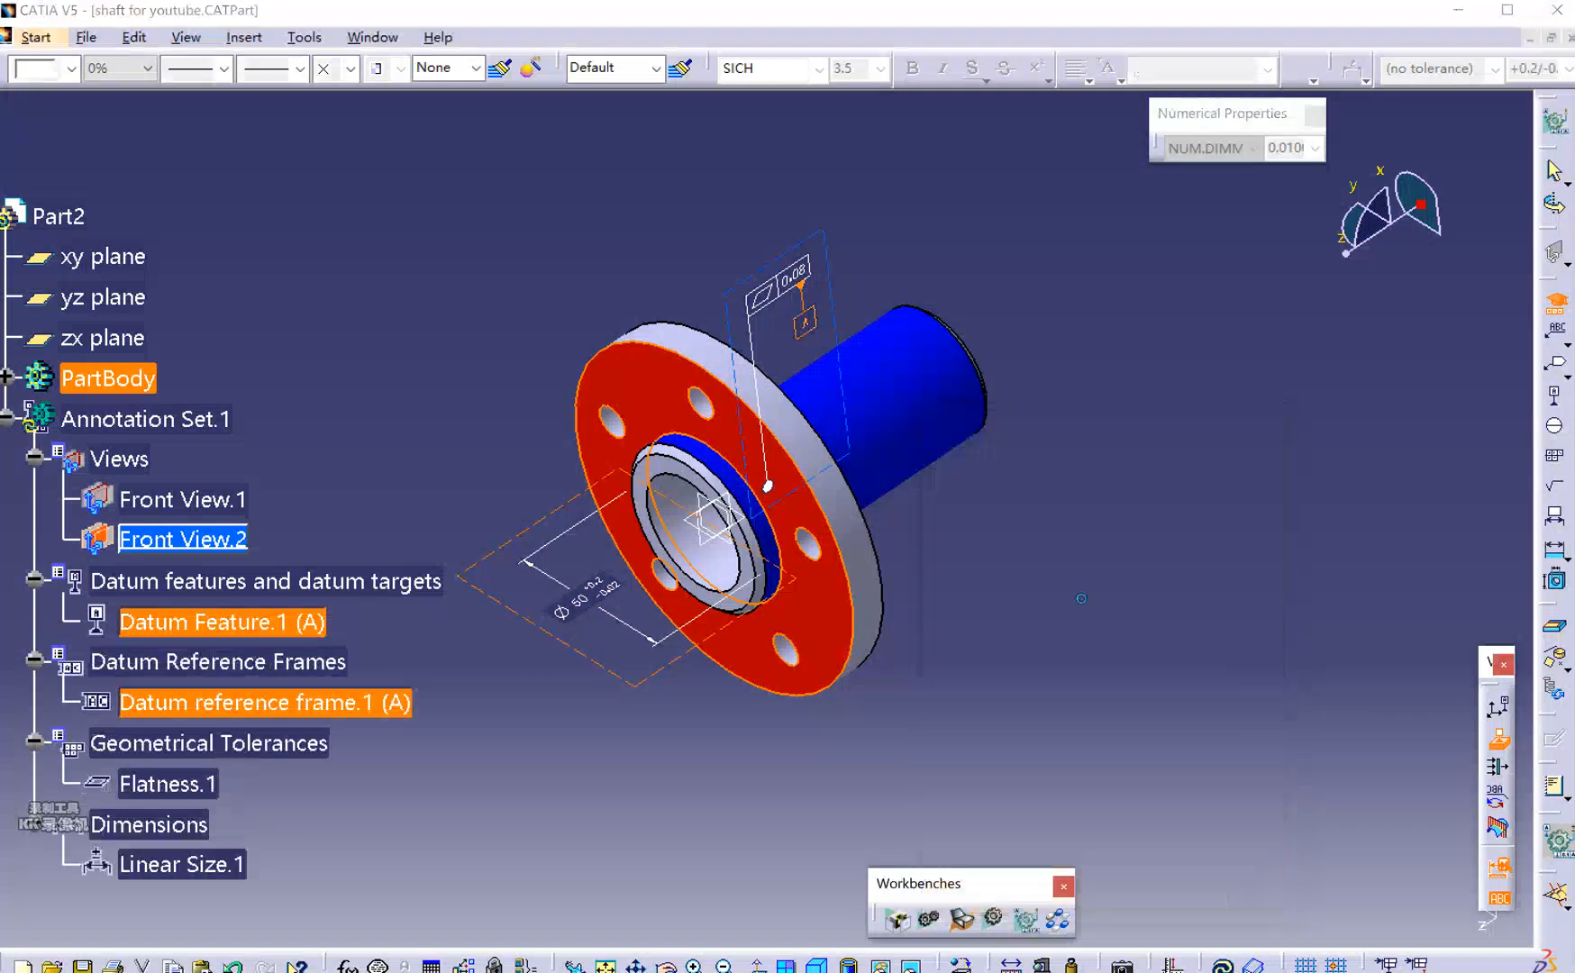
drag(946, 248, 1019, 307)
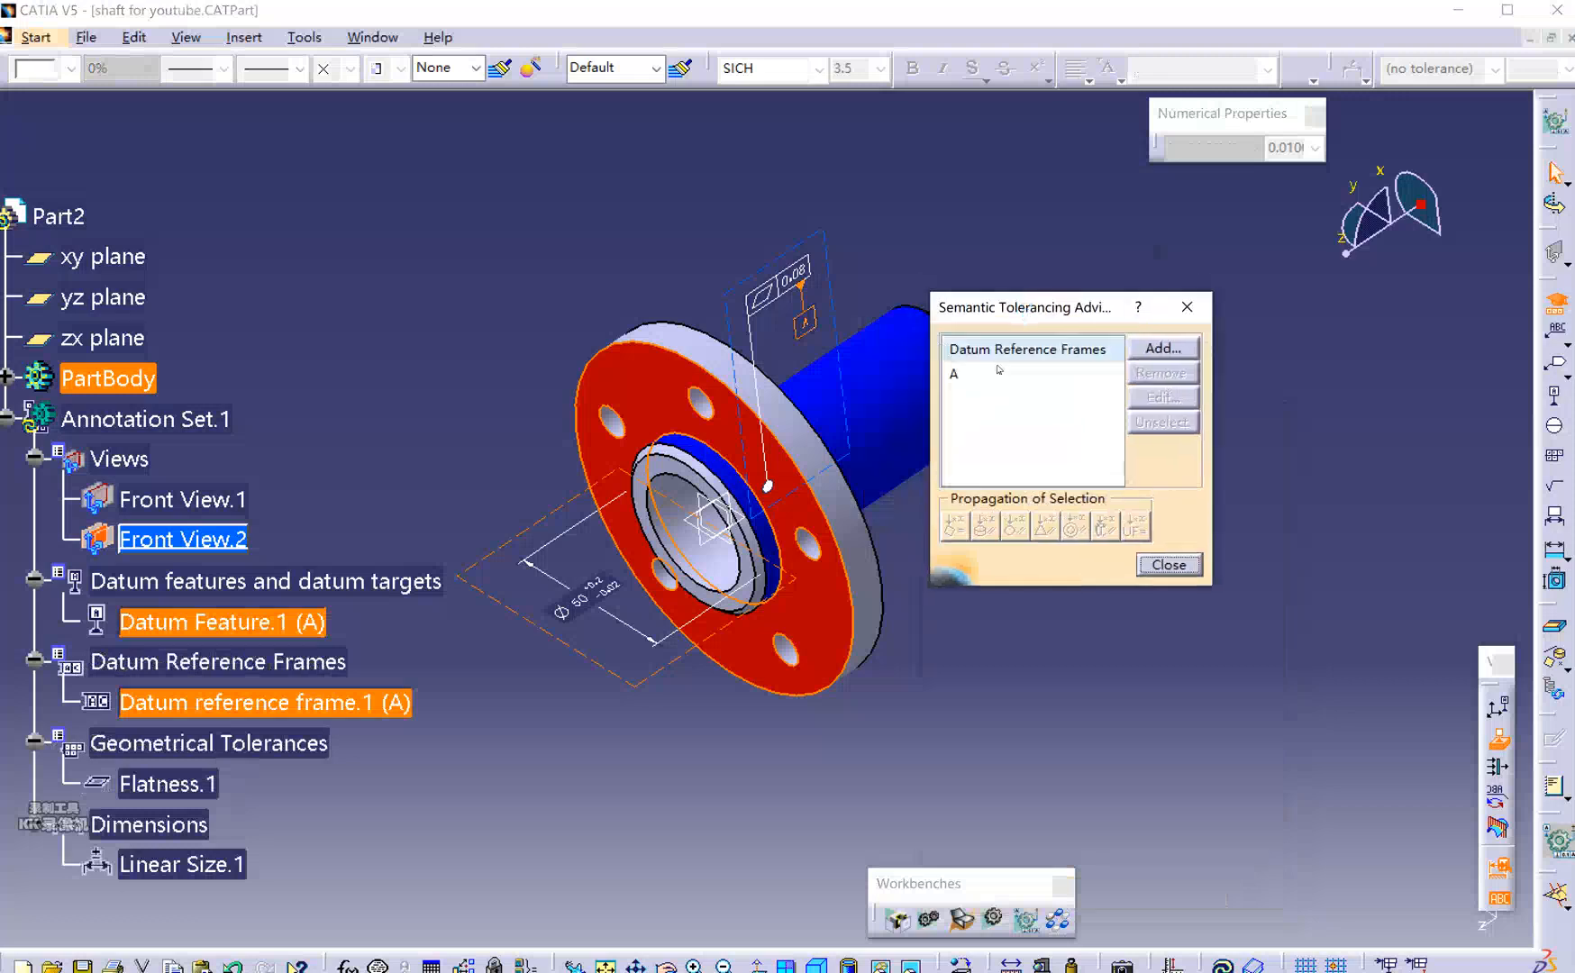
Add a Ø0.5 mm perpendicularity tolerance at MMC, referencing datum A, to the Ø50 bore.
click(984, 374)
click(579, 607)
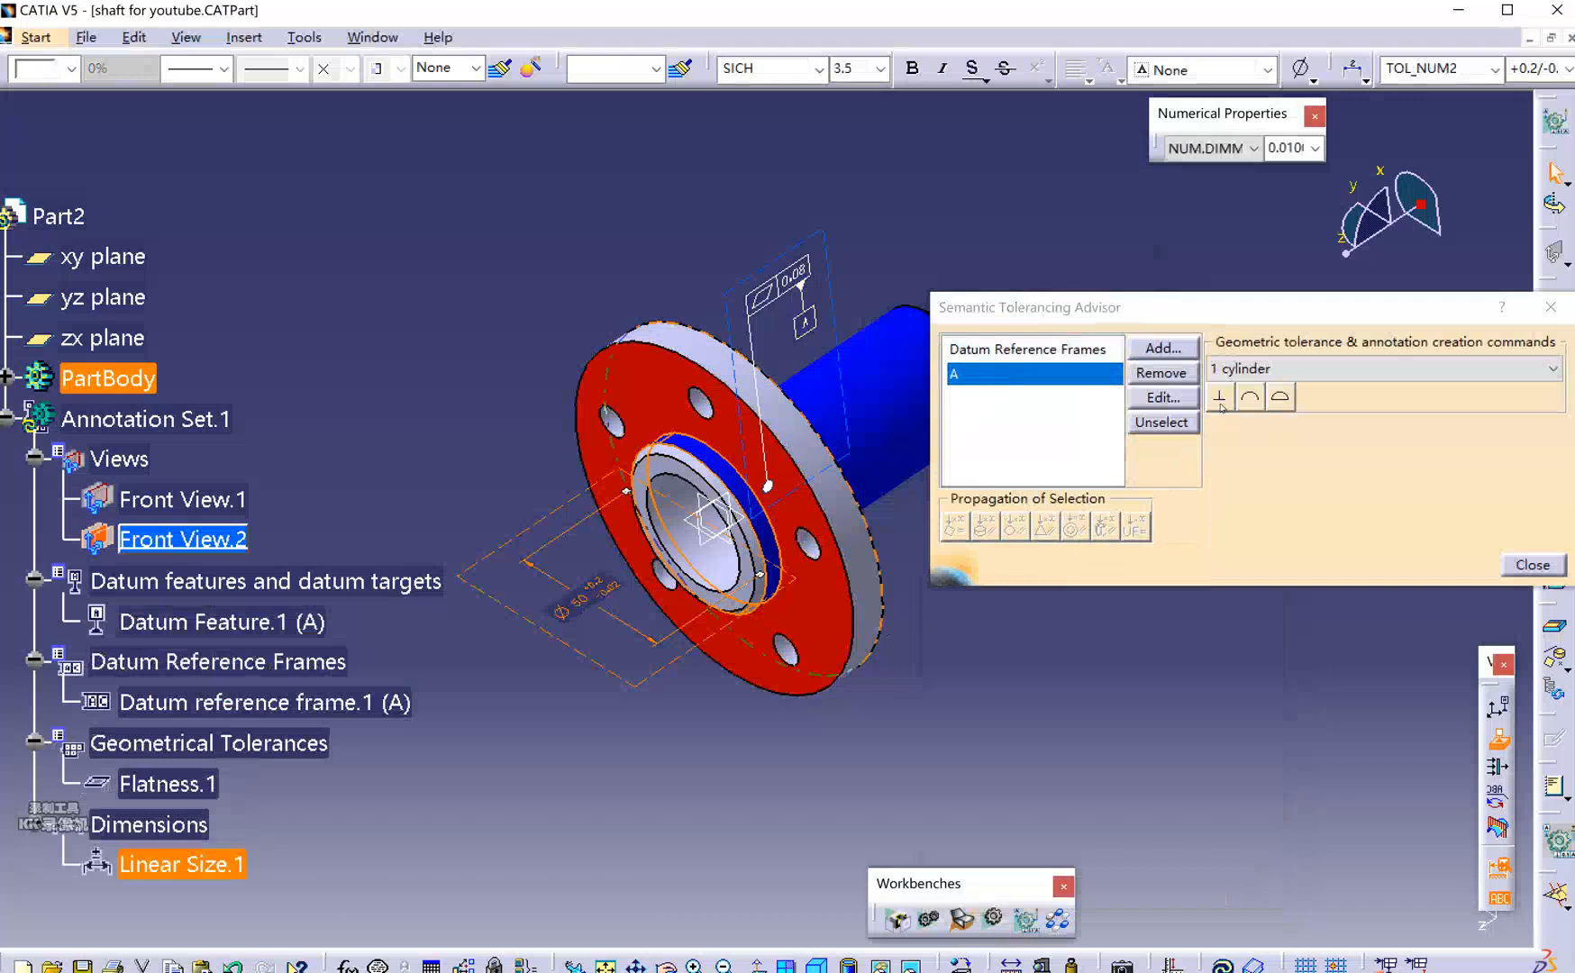
click(1221, 404)
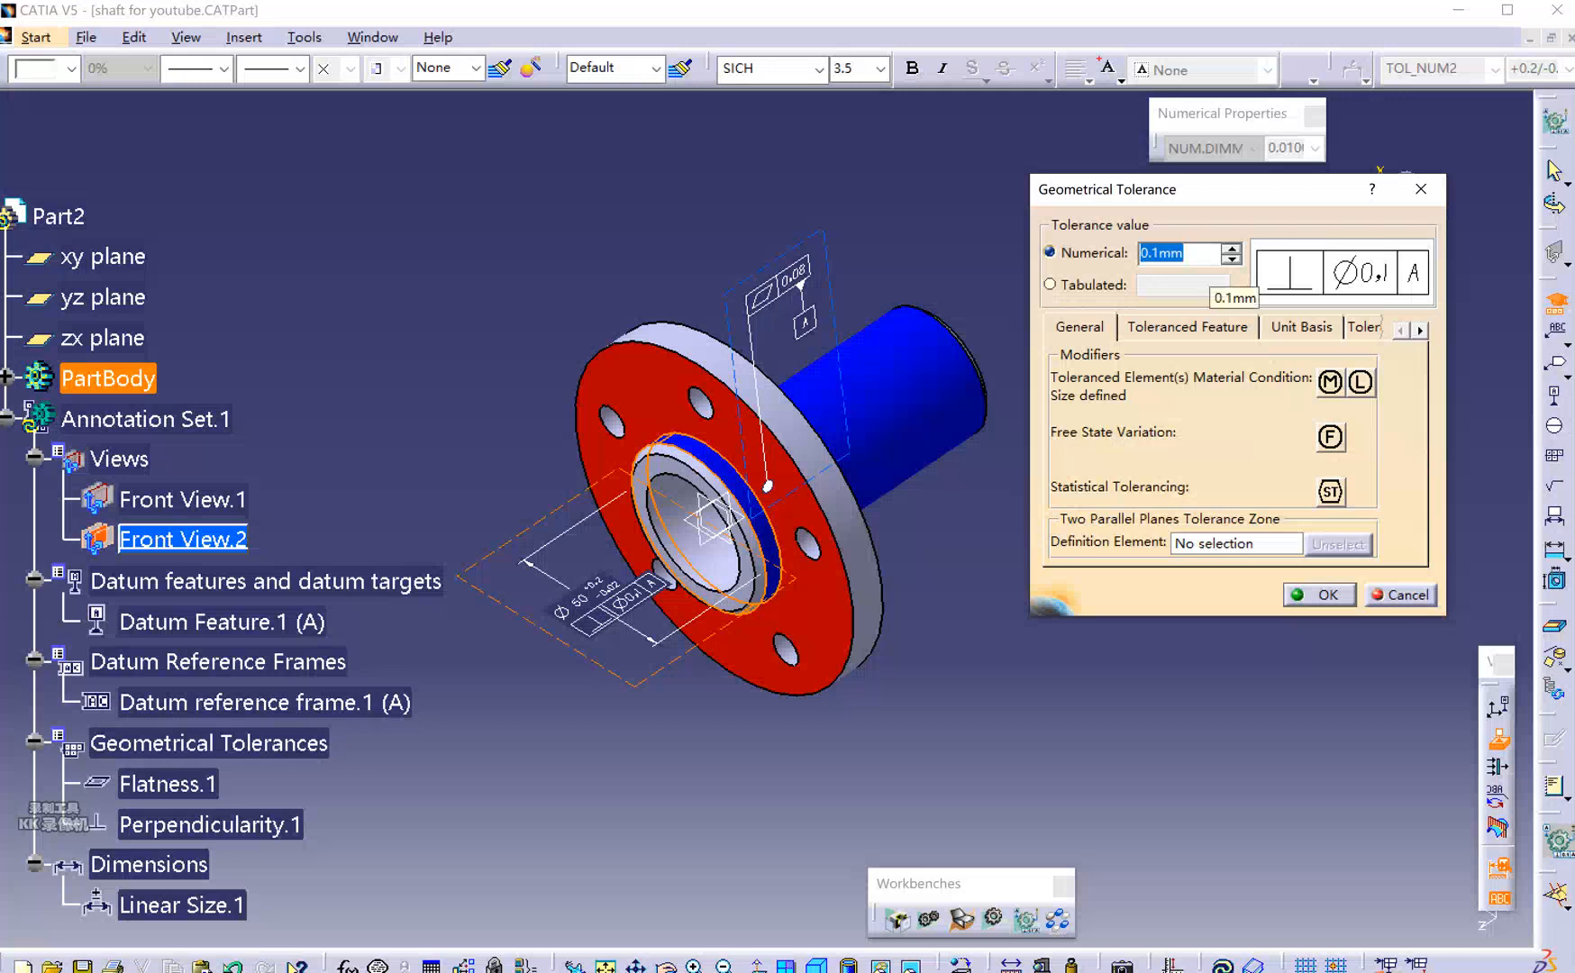
text(0.5)
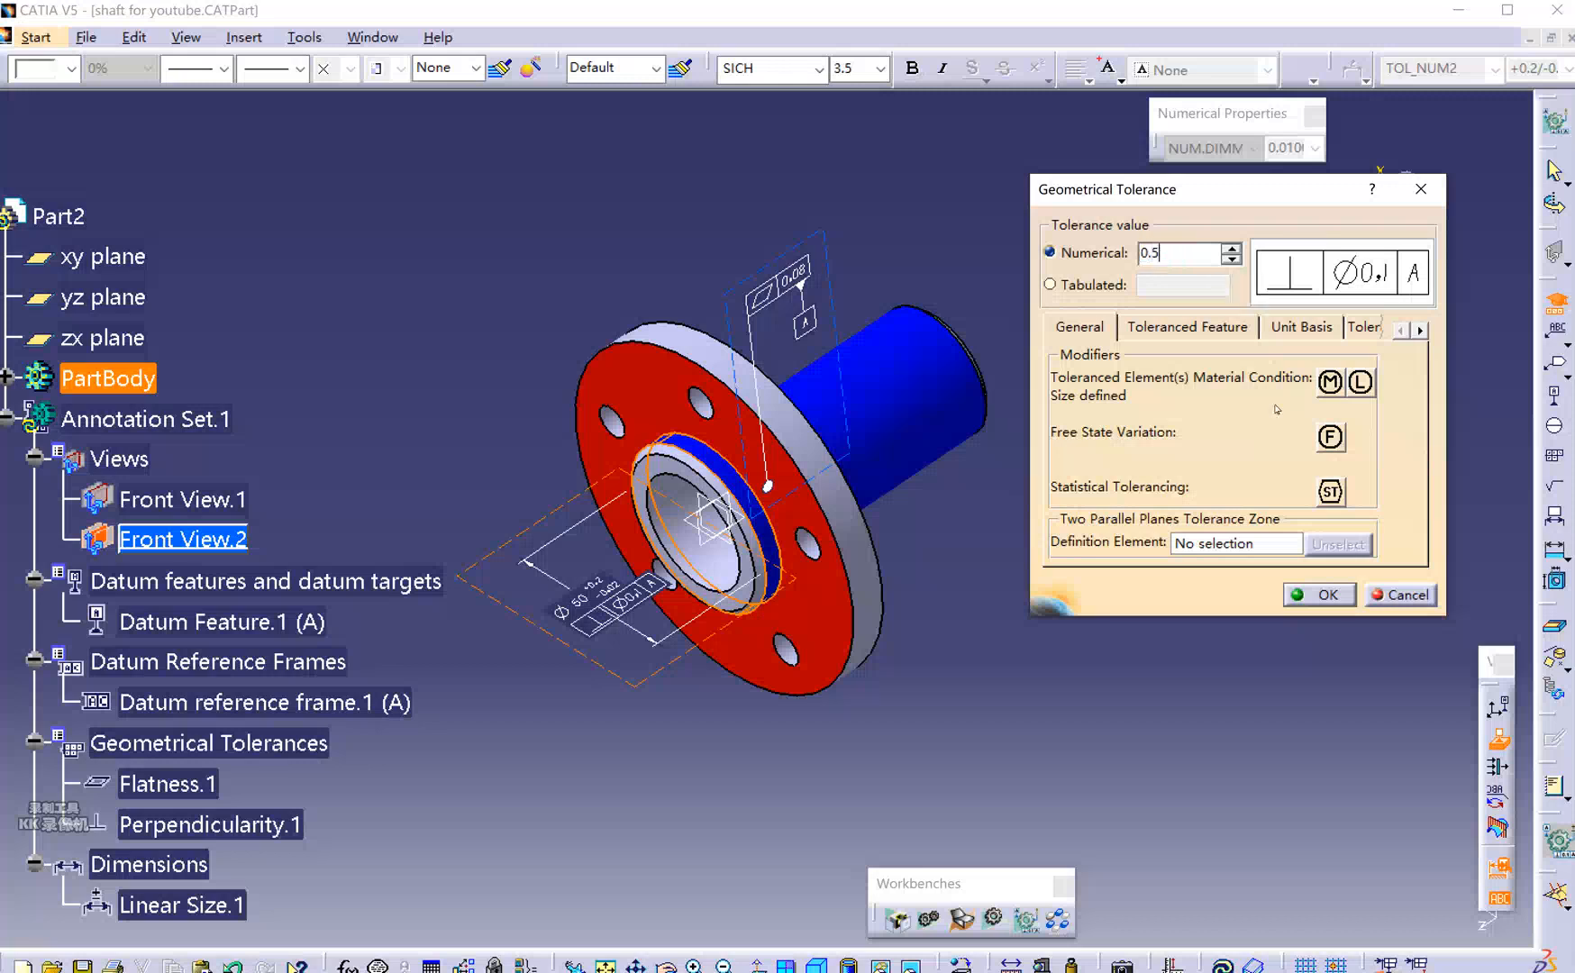
click(1331, 384)
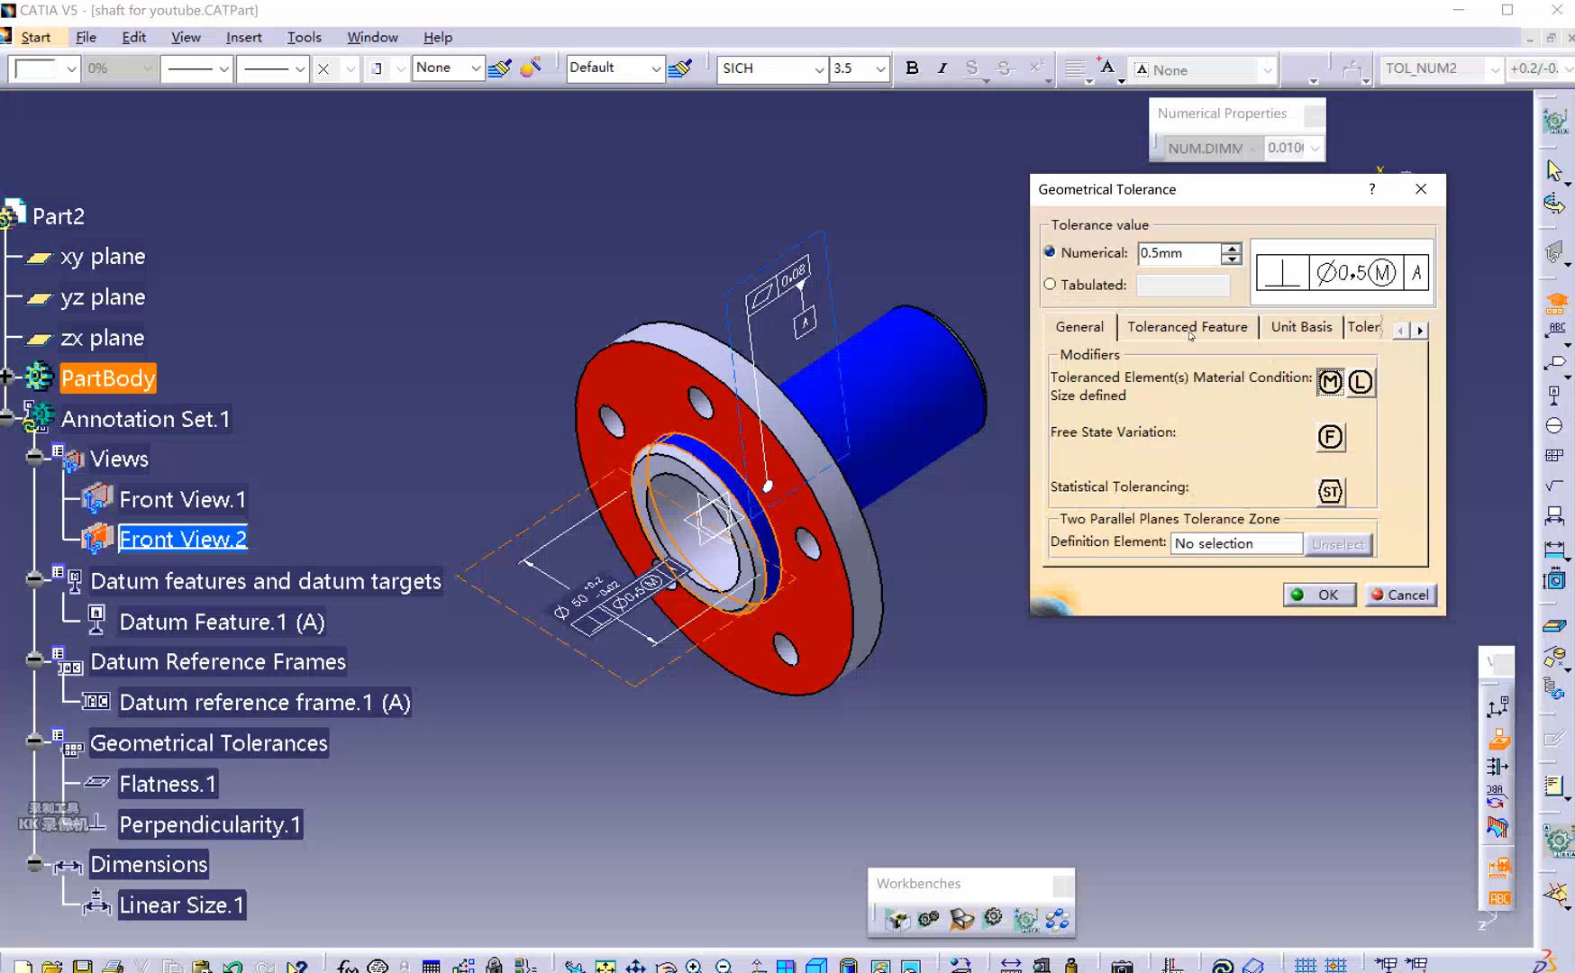
click(1326, 597)
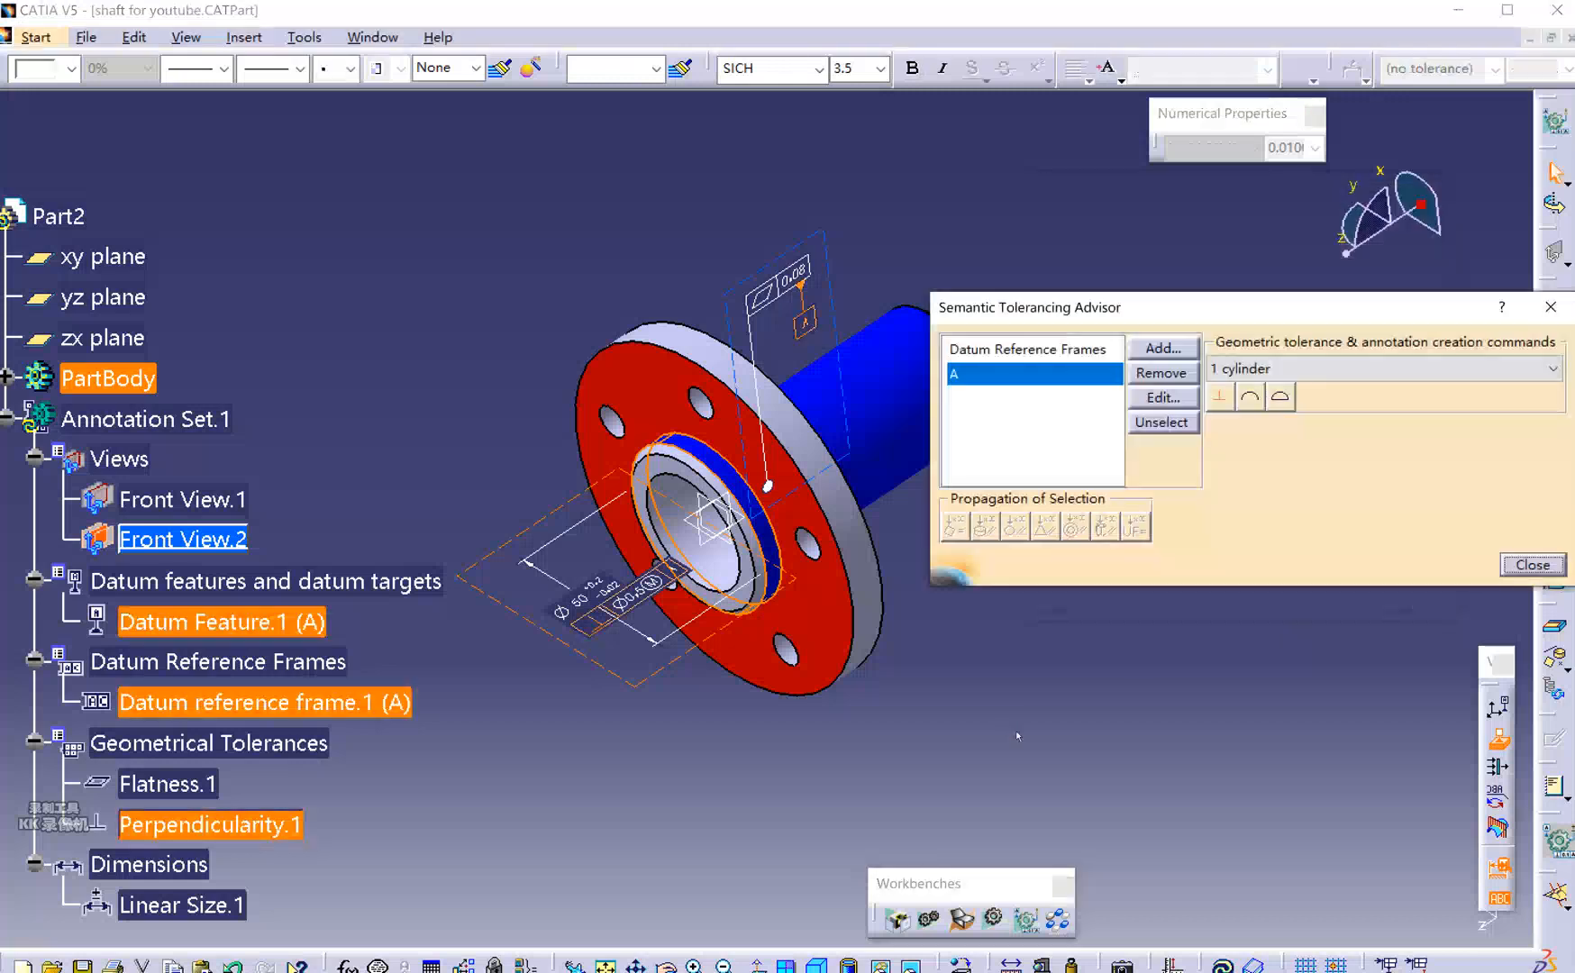
Select the Ø50 bore dimension and slide its text up-left along the dimension line.
click(1532, 565)
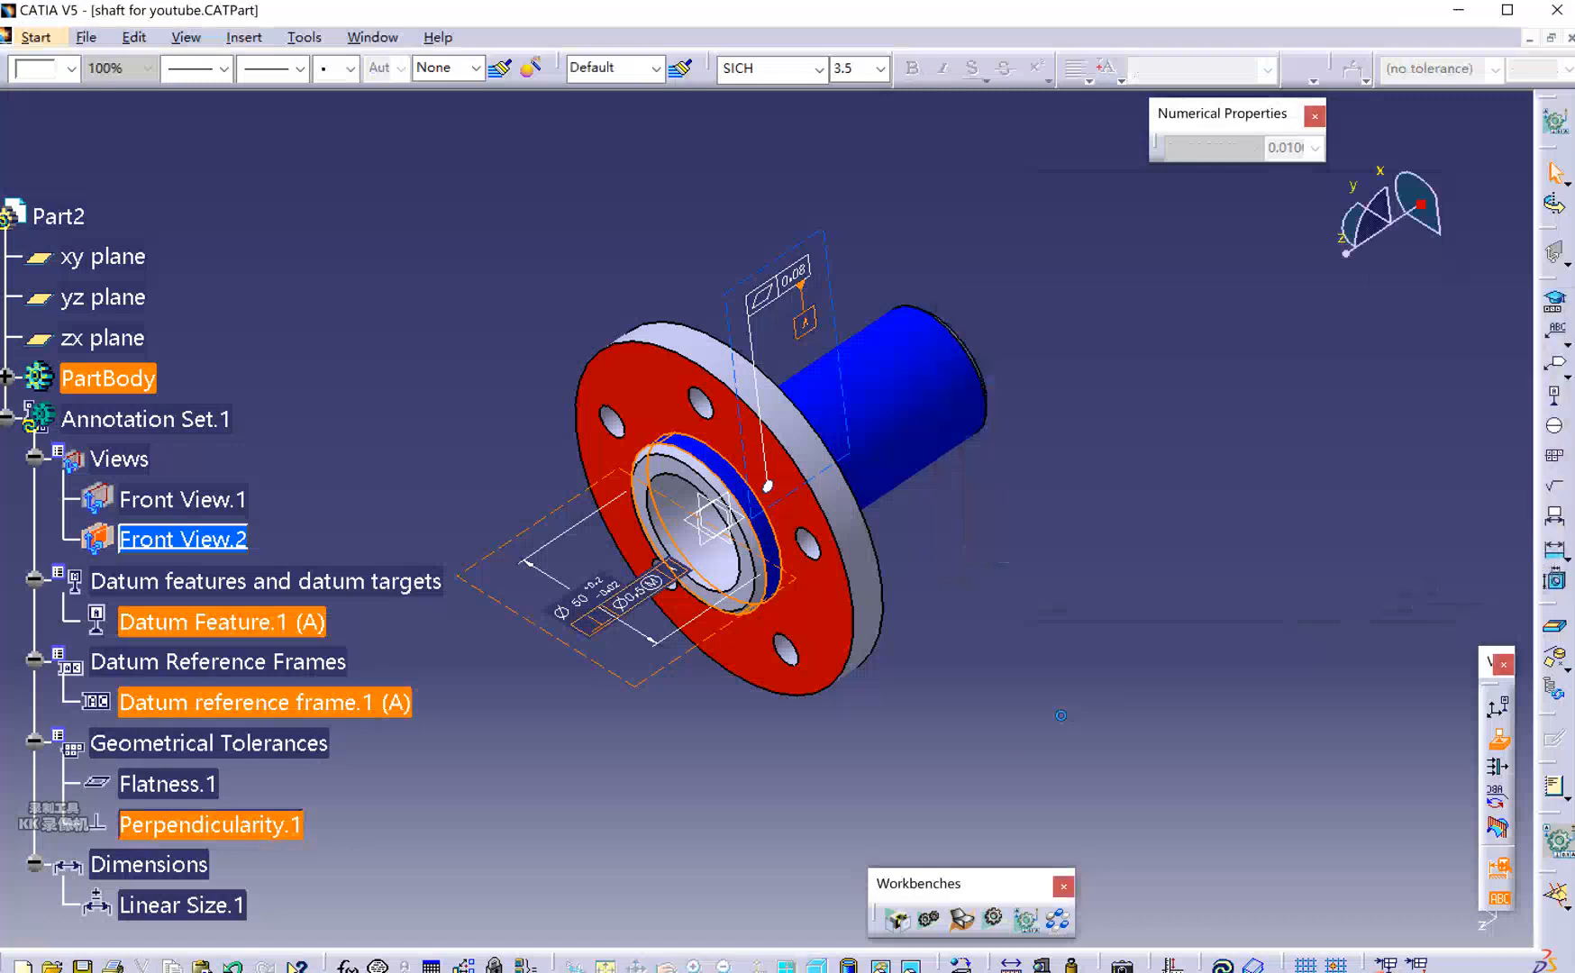
mouse_move(1030, 652)
middle_down()
mouse_move(1111, 636)
mouse_move(1097, 609)
middle_up()
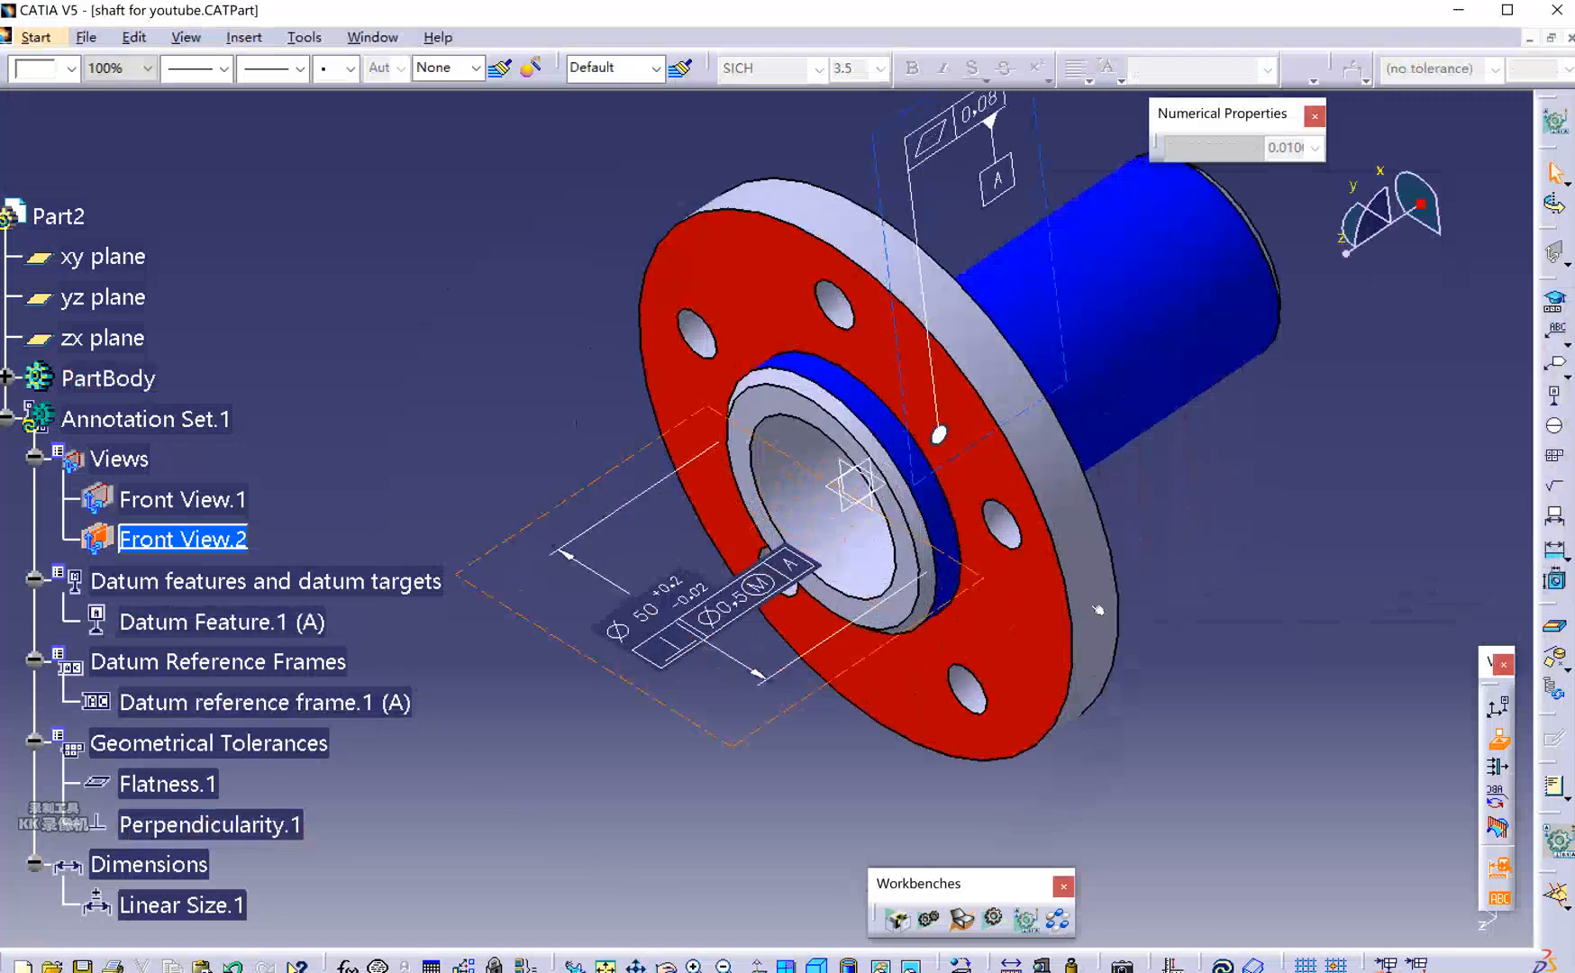
click(682, 645)
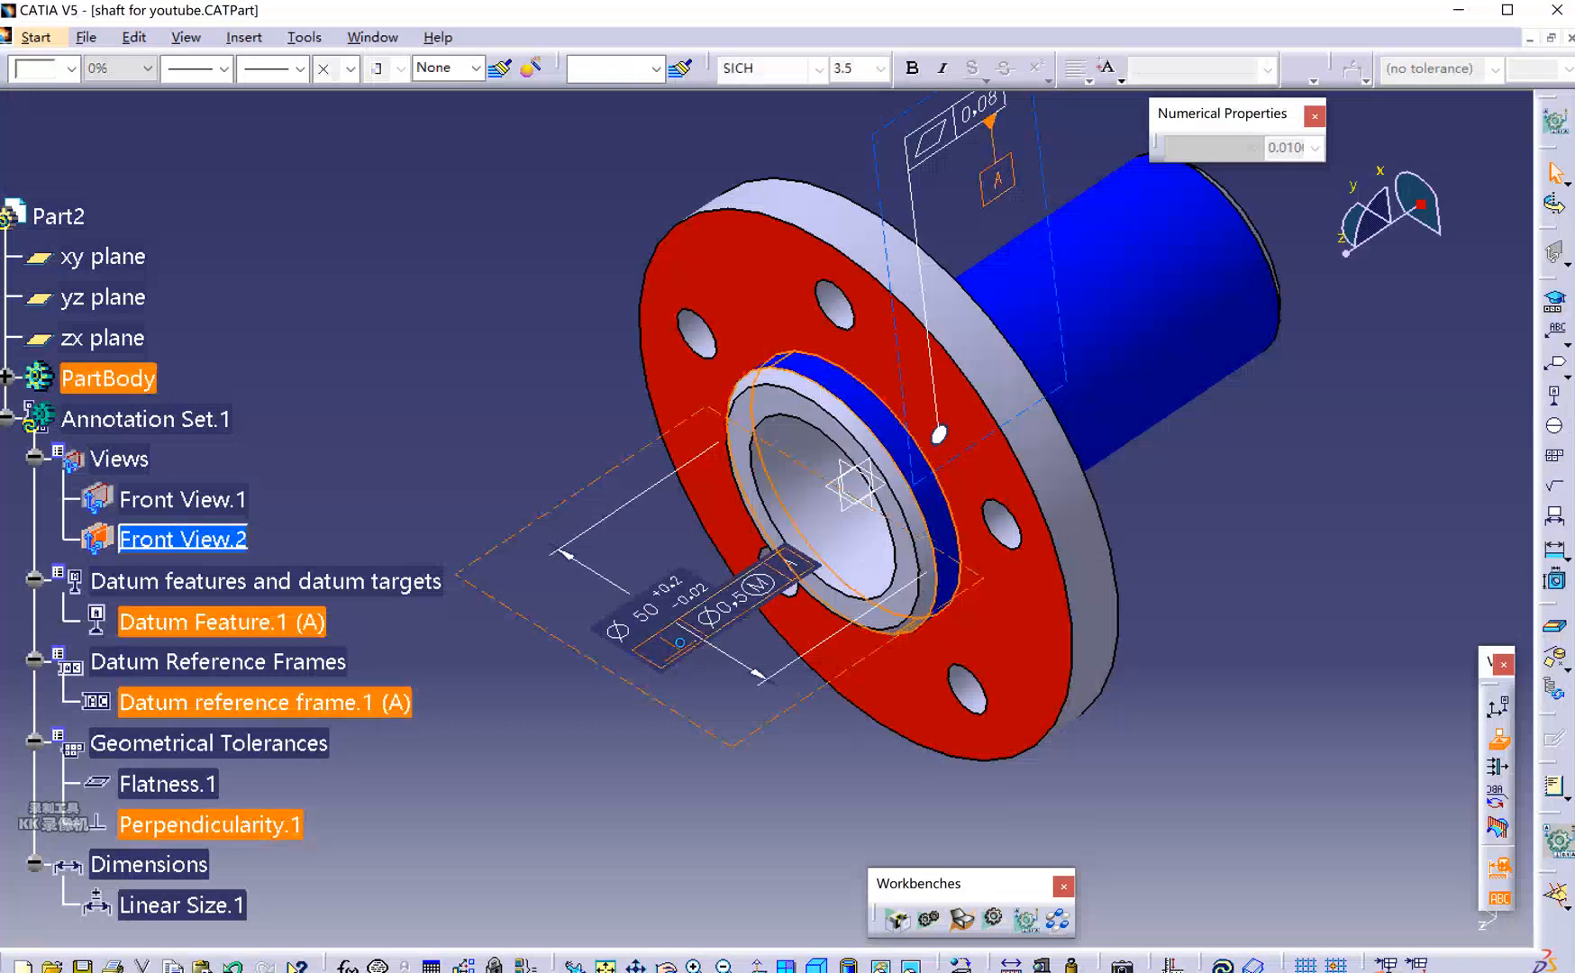
click(651, 607)
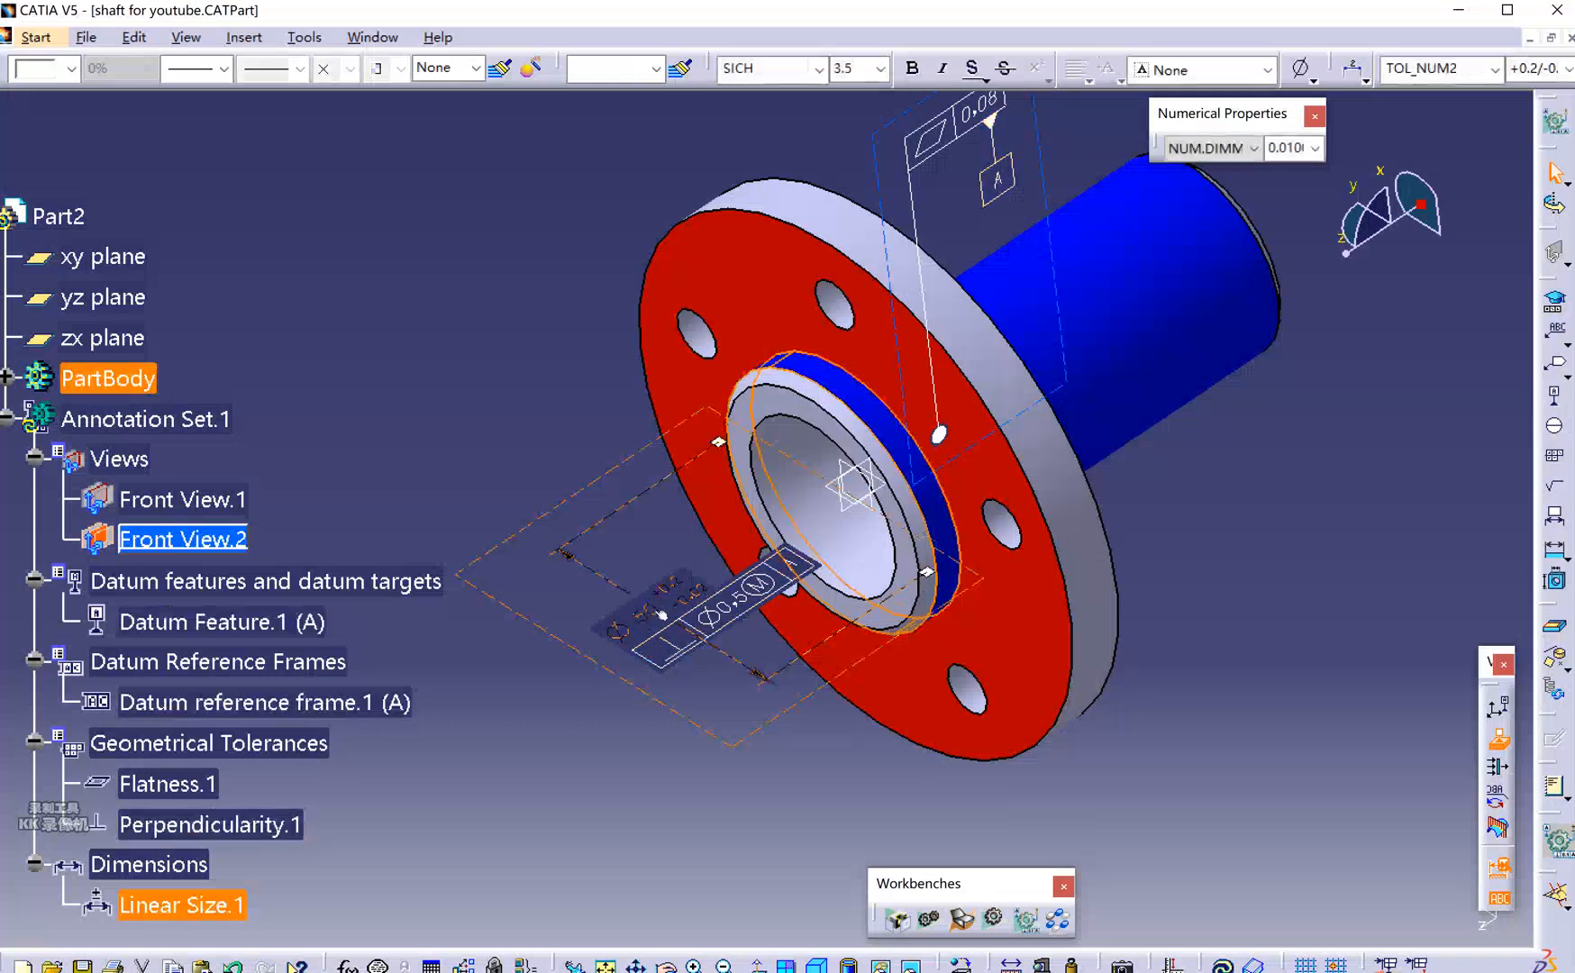
drag(660, 611, 1049, 847)
middle_drag(1175, 553, 1090, 461)
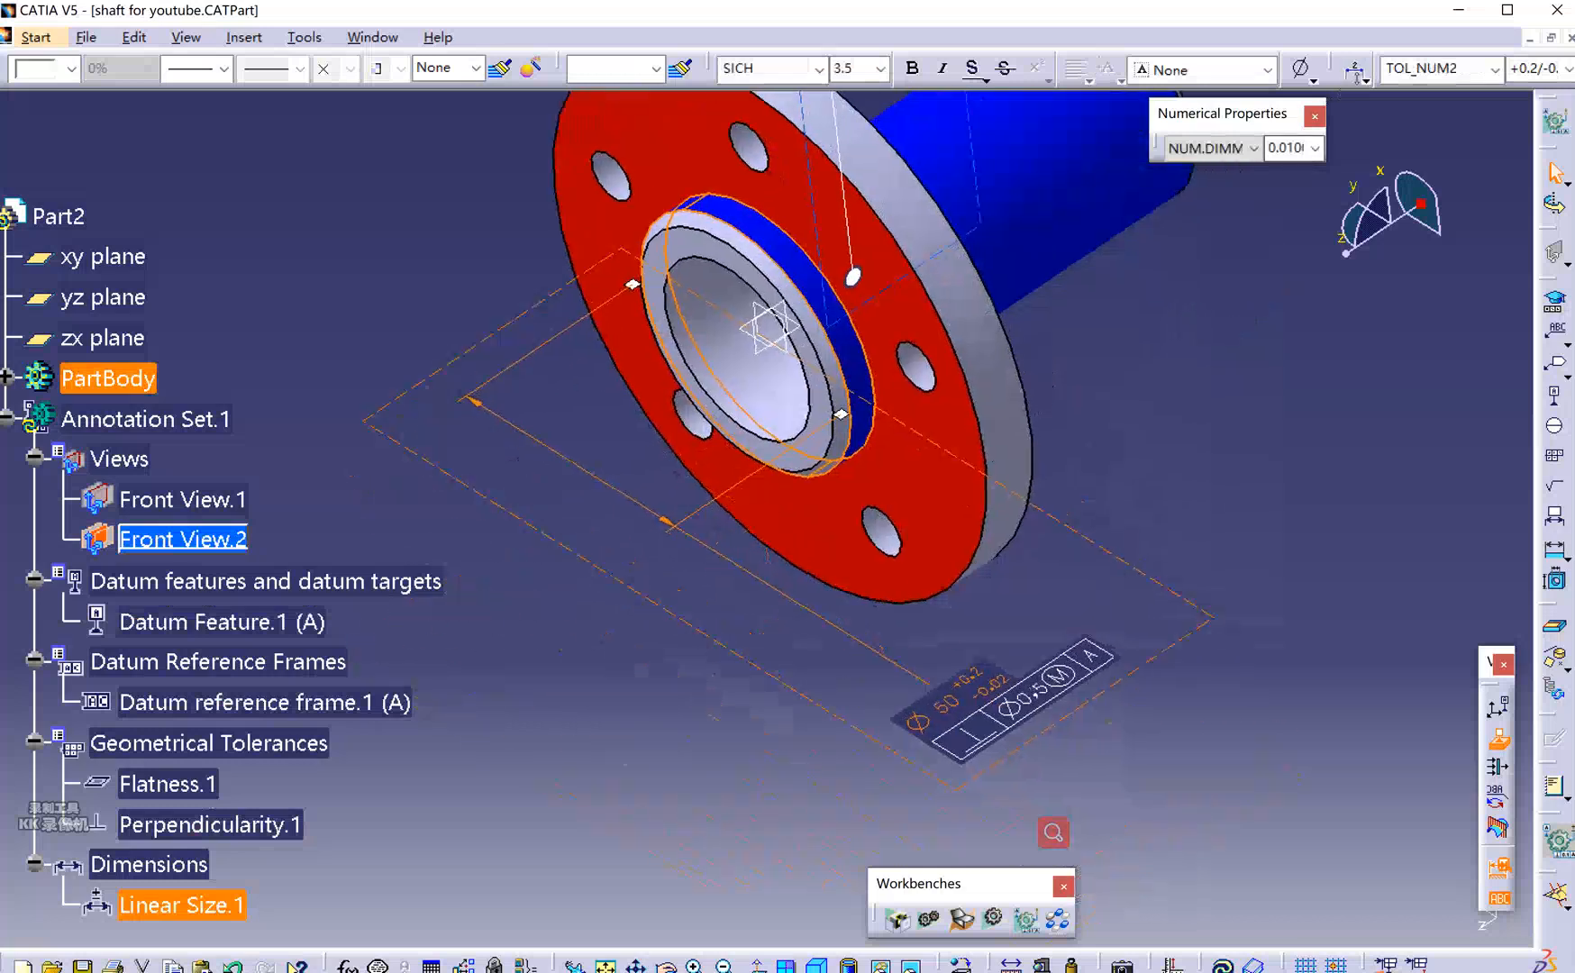
Apply a different layout to the Ø50 dimension and move it with its frame upper-left.
click(1364, 81)
click(1383, 126)
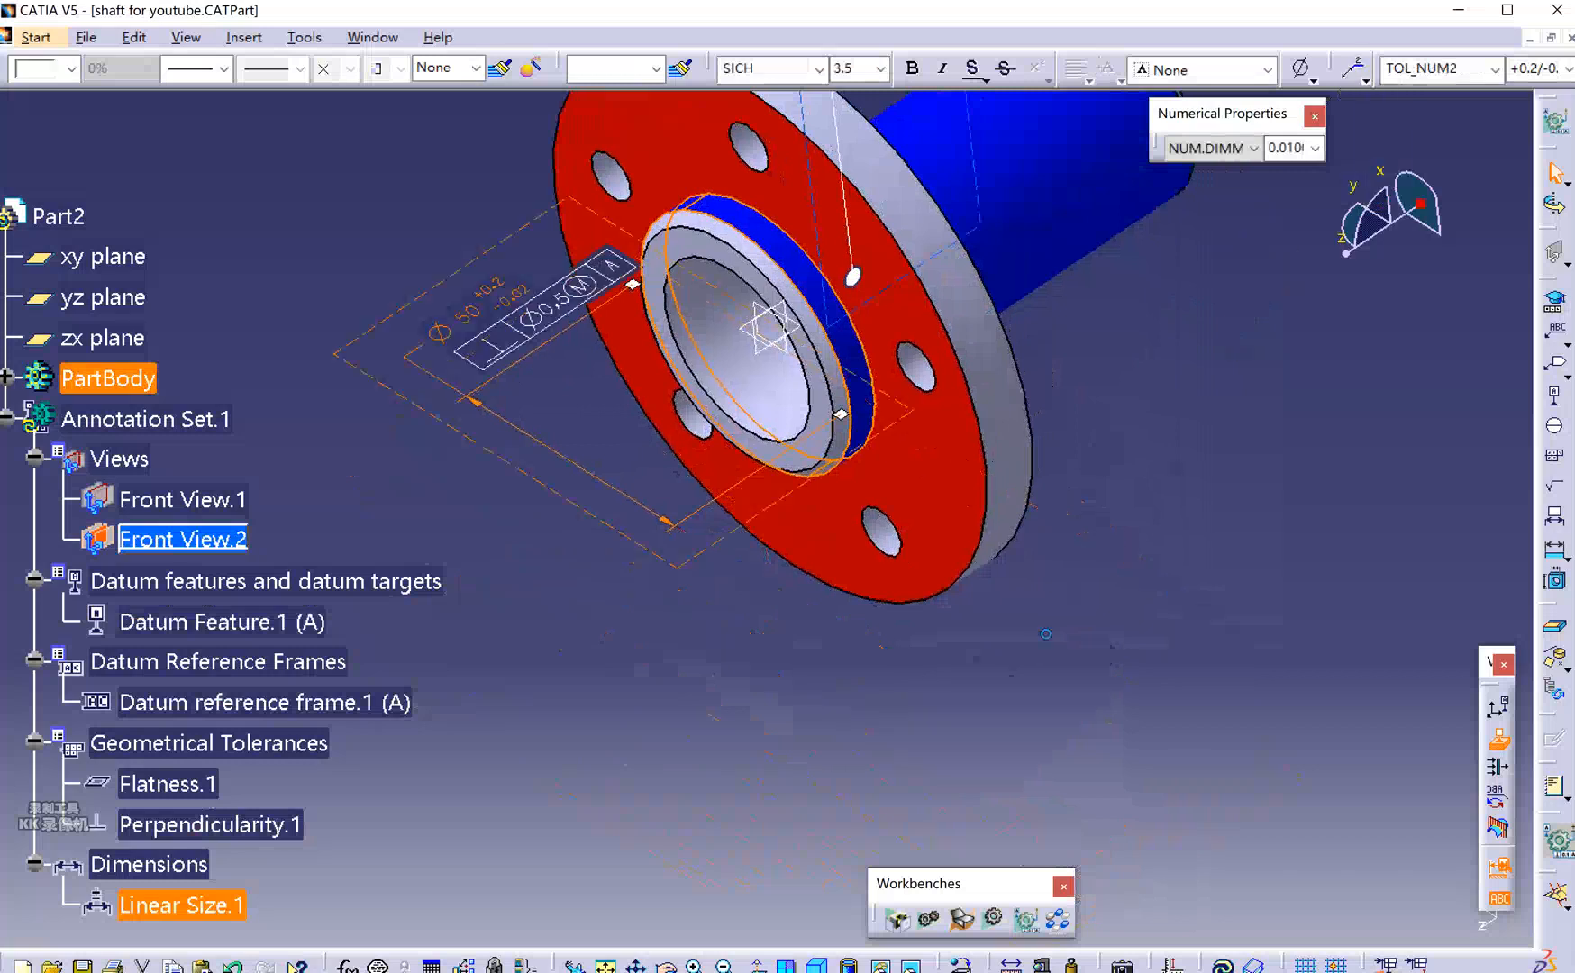
mouse_move(547, 365)
mouse_down()
mouse_move(793, 577)
mouse_move(541, 387)
mouse_move(308, 282)
mouse_up()
scroll(298, 266, down, 3)
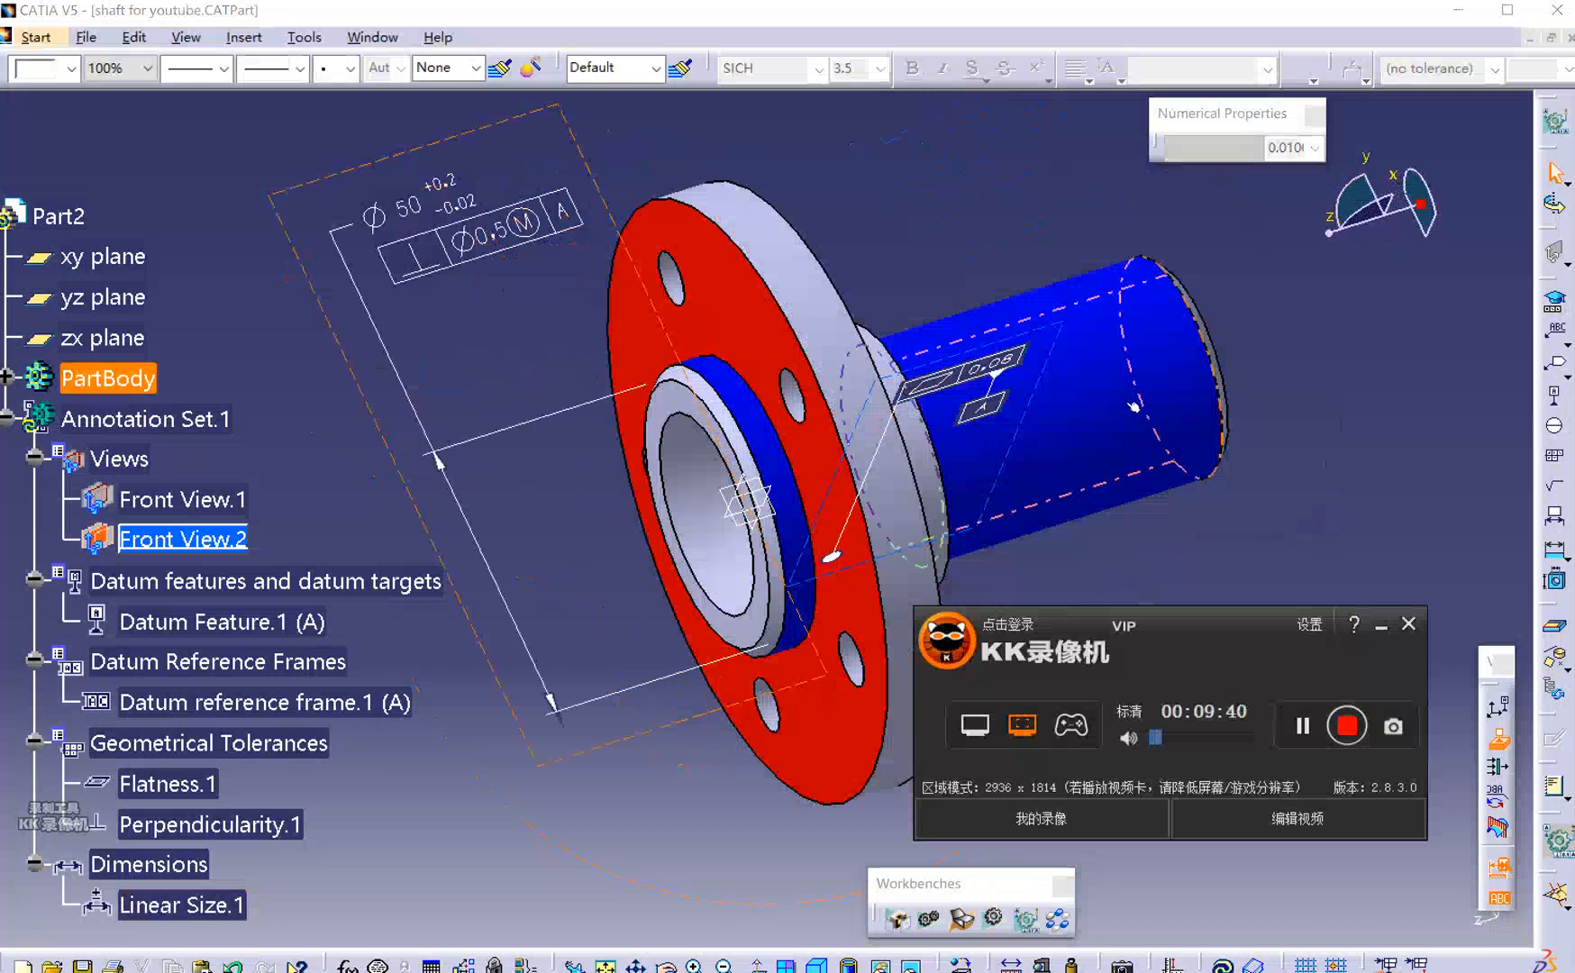
Select the shaft's outer cylinder in the Semantic Tolerancing Advisor.
click(1555, 301)
drag(1064, 310, 1294, 465)
click(1200, 412)
drag(1397, 468, 1121, 524)
Drop the datum feature B attempt and choose datum frame A as the reference.
click(1271, 608)
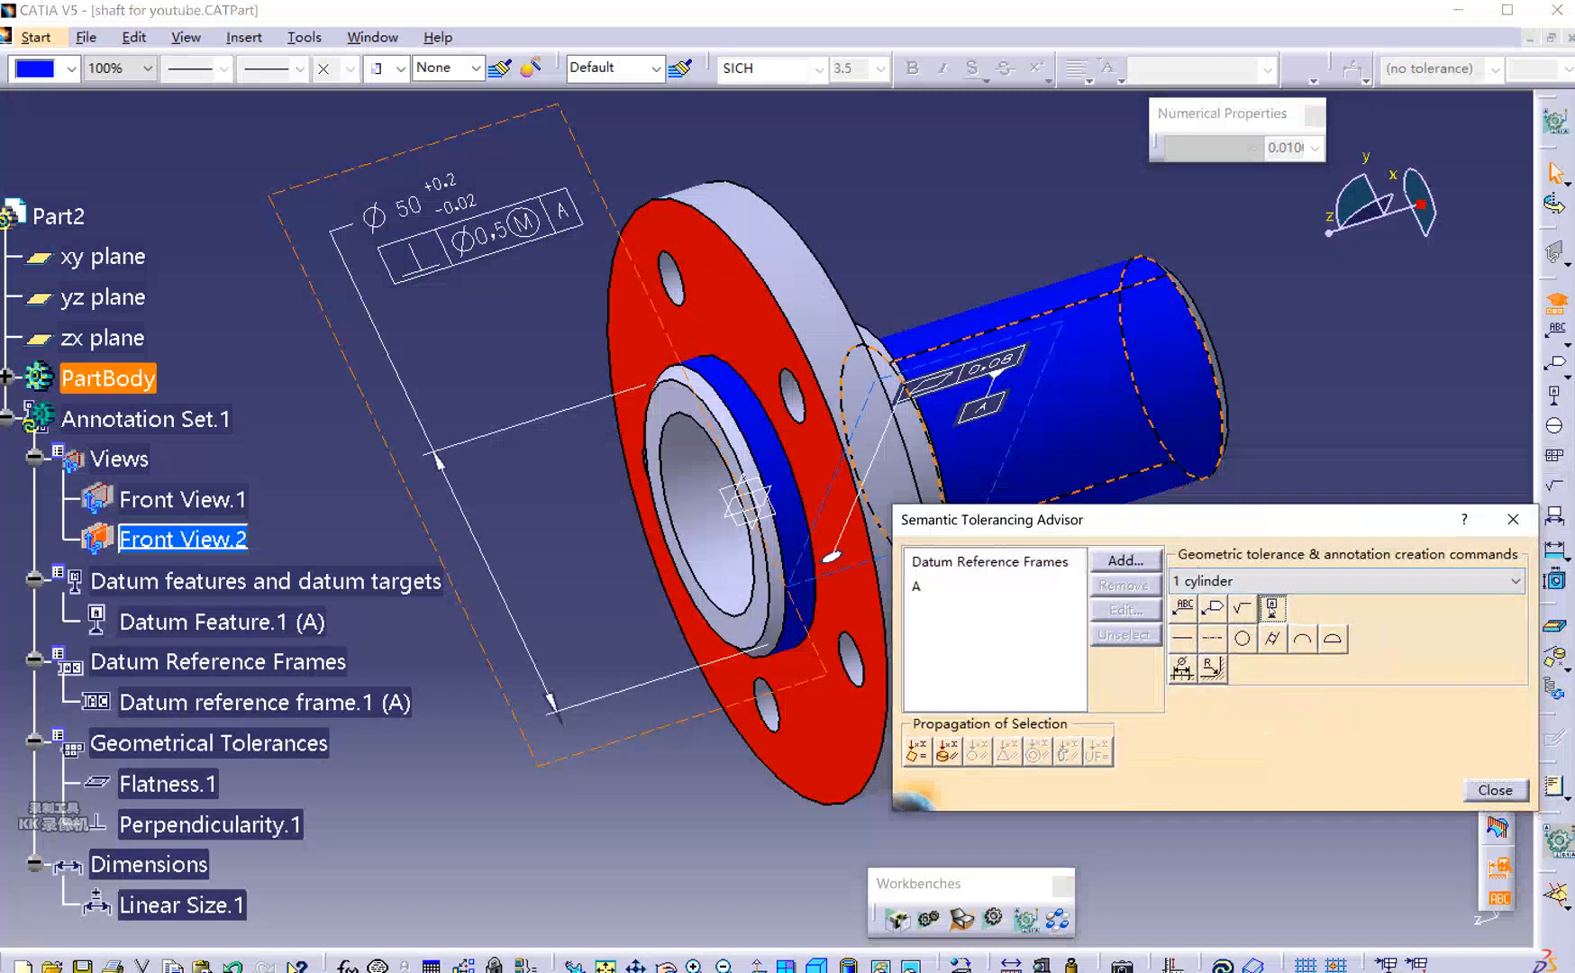
click(1271, 608)
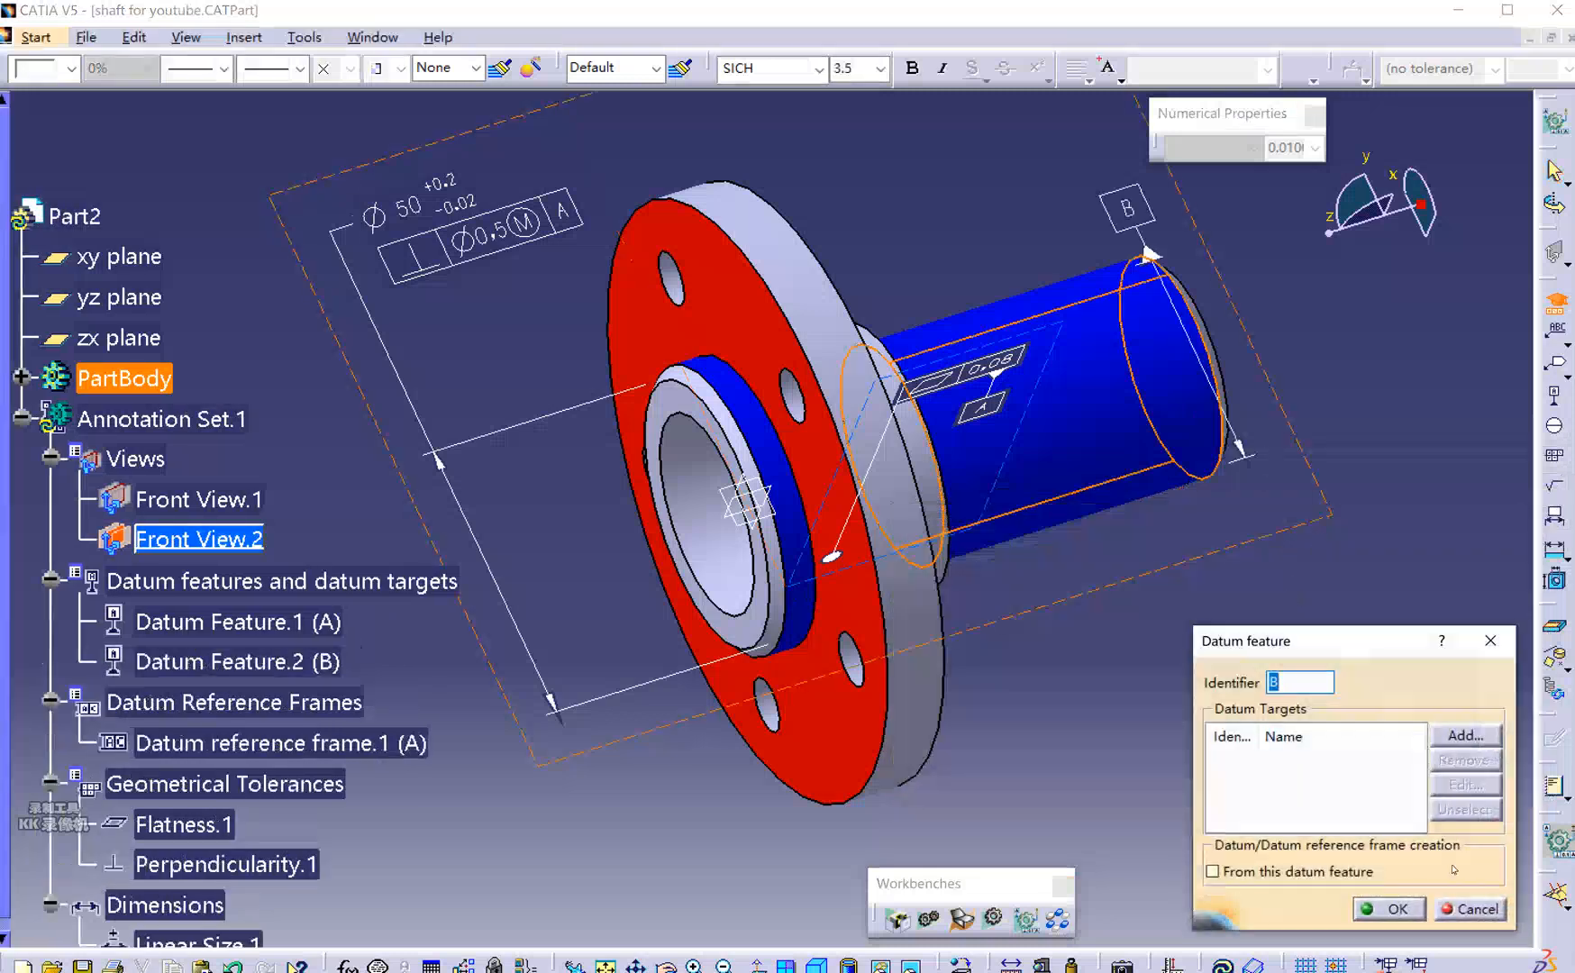
click(1473, 909)
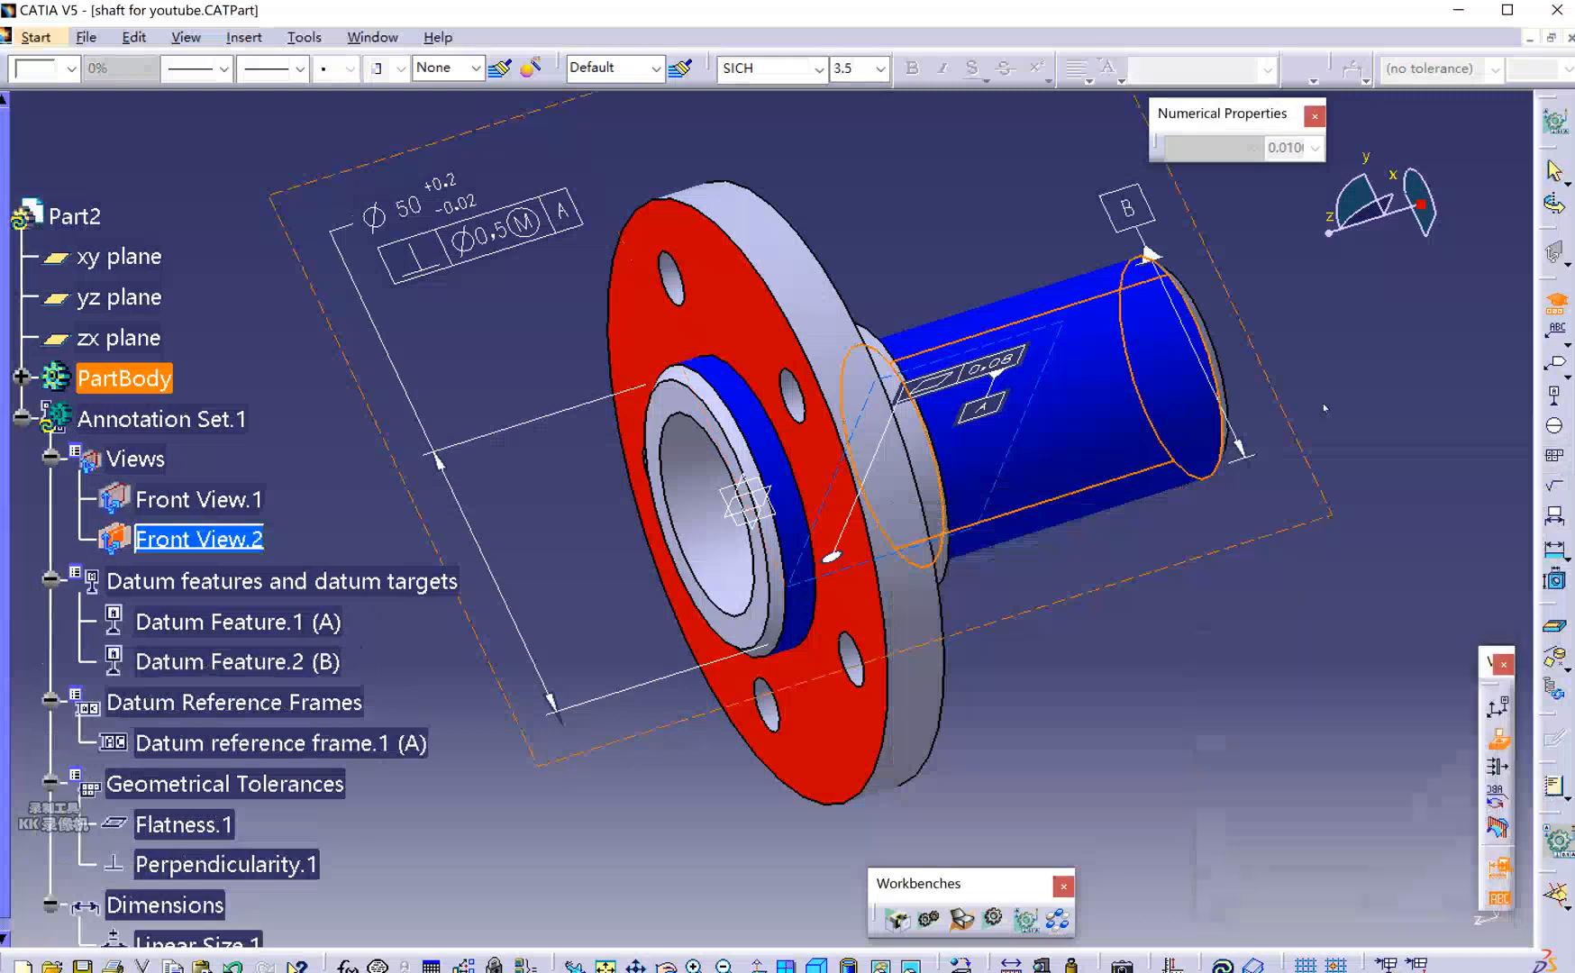
click(970, 594)
Add a Ø0.1 mm perpendicularity to datum A on the shaft, review it, then cancel it.
click(1182, 608)
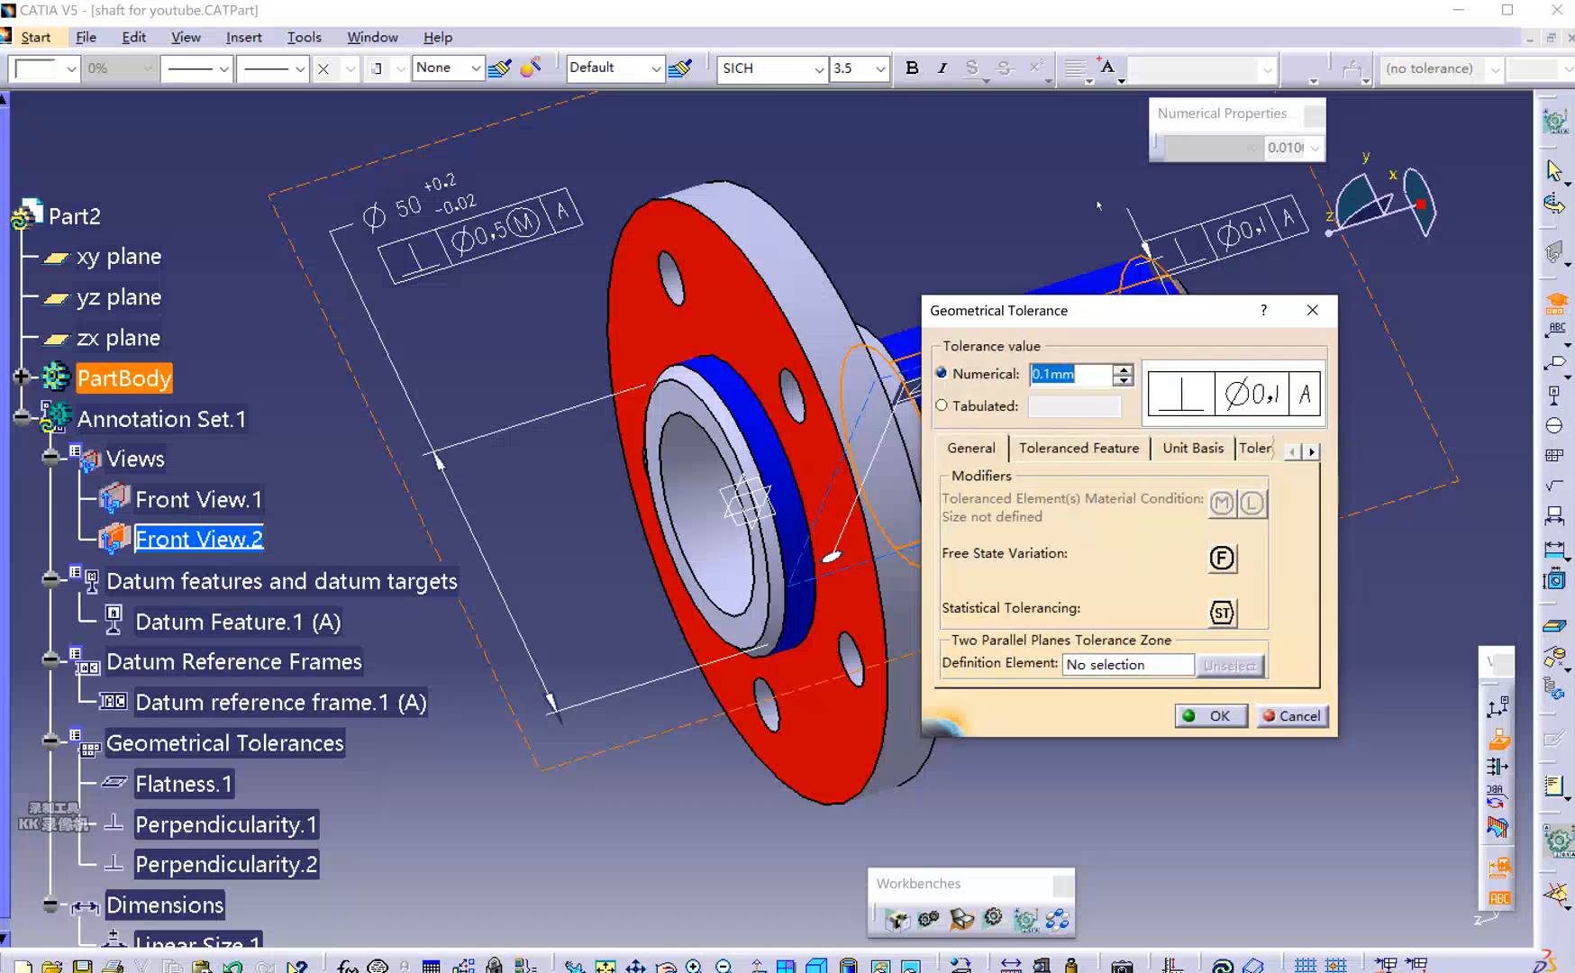
drag(1092, 314, 730, 453)
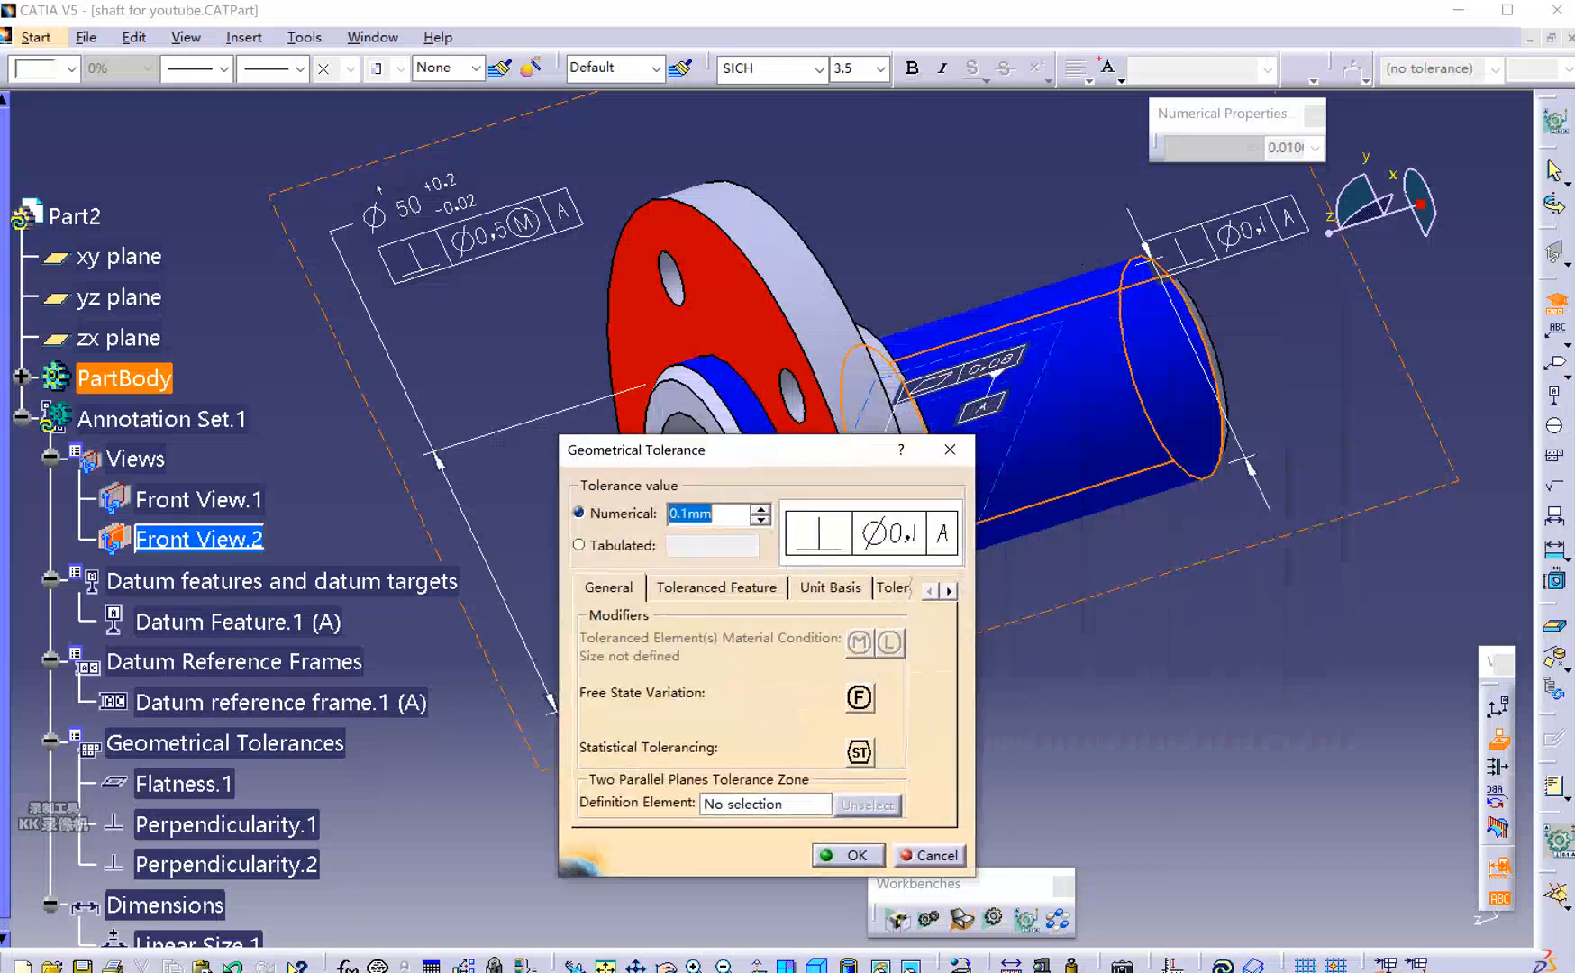
drag(762, 462, 1050, 364)
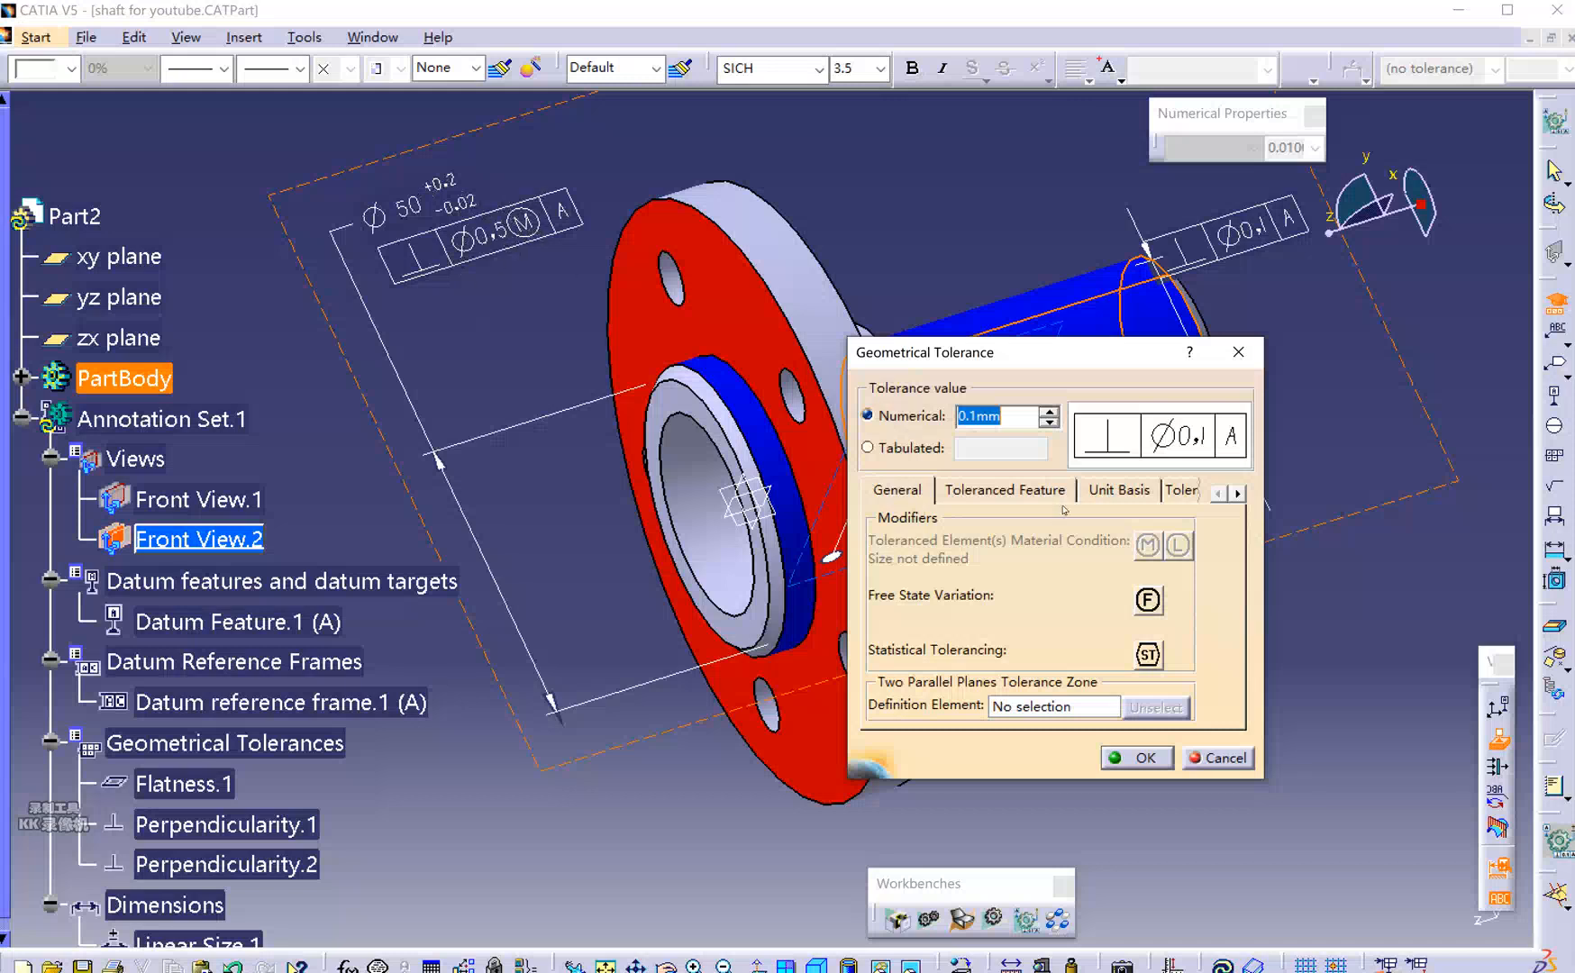
drag(1077, 358, 1159, 324)
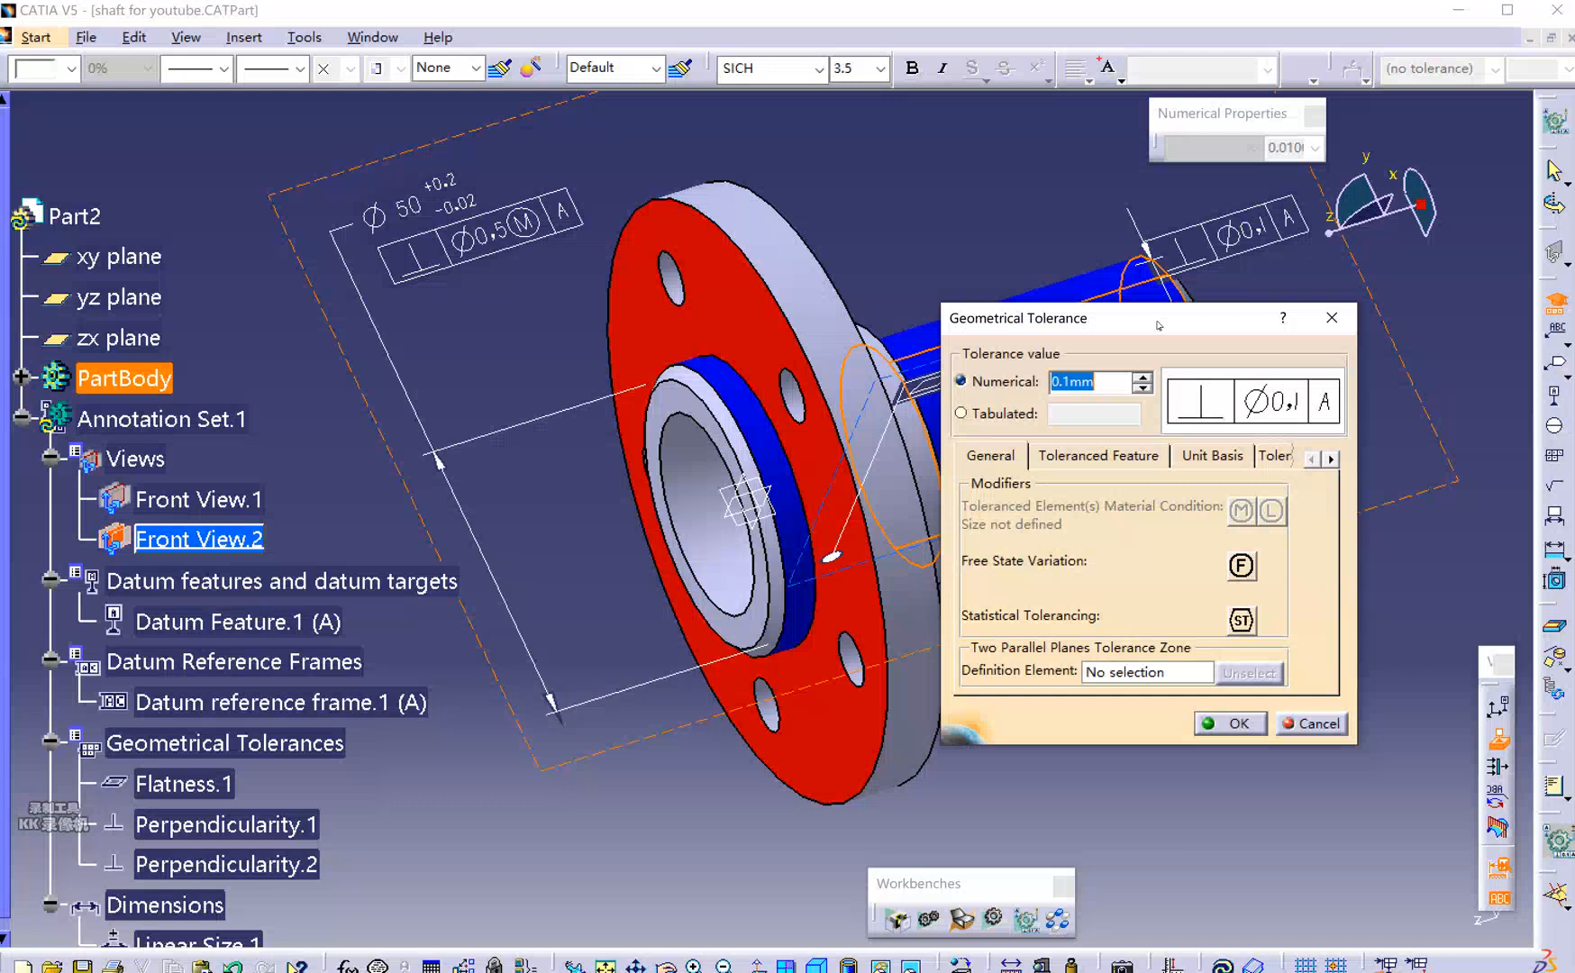
drag(1168, 325, 1080, 328)
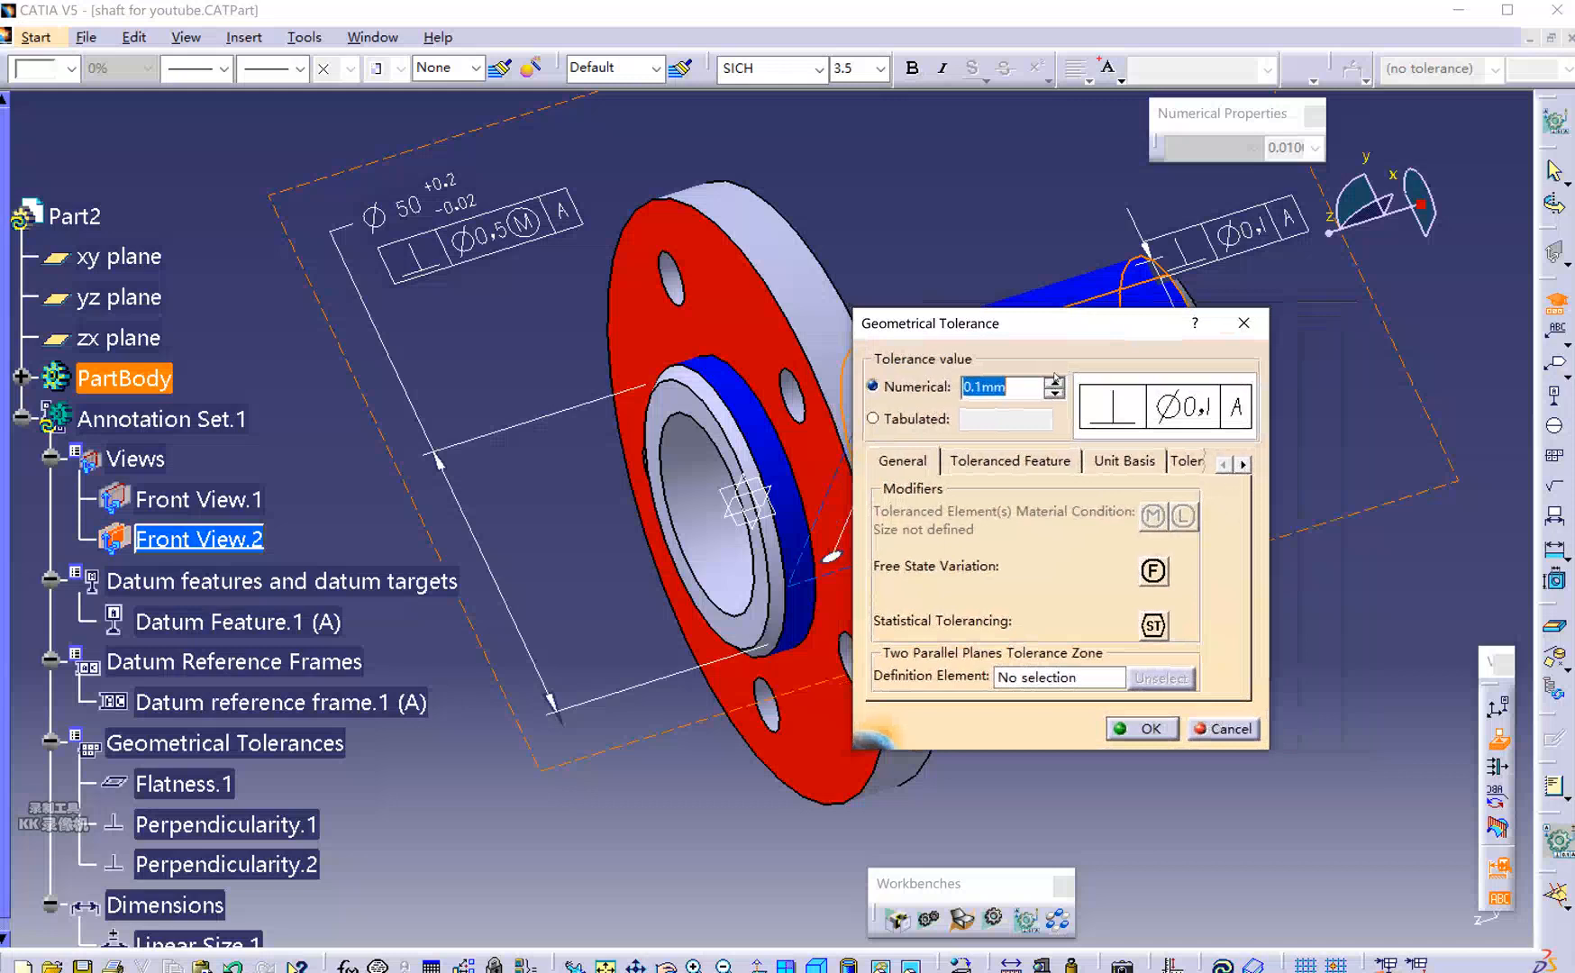
drag(1053, 330, 1102, 358)
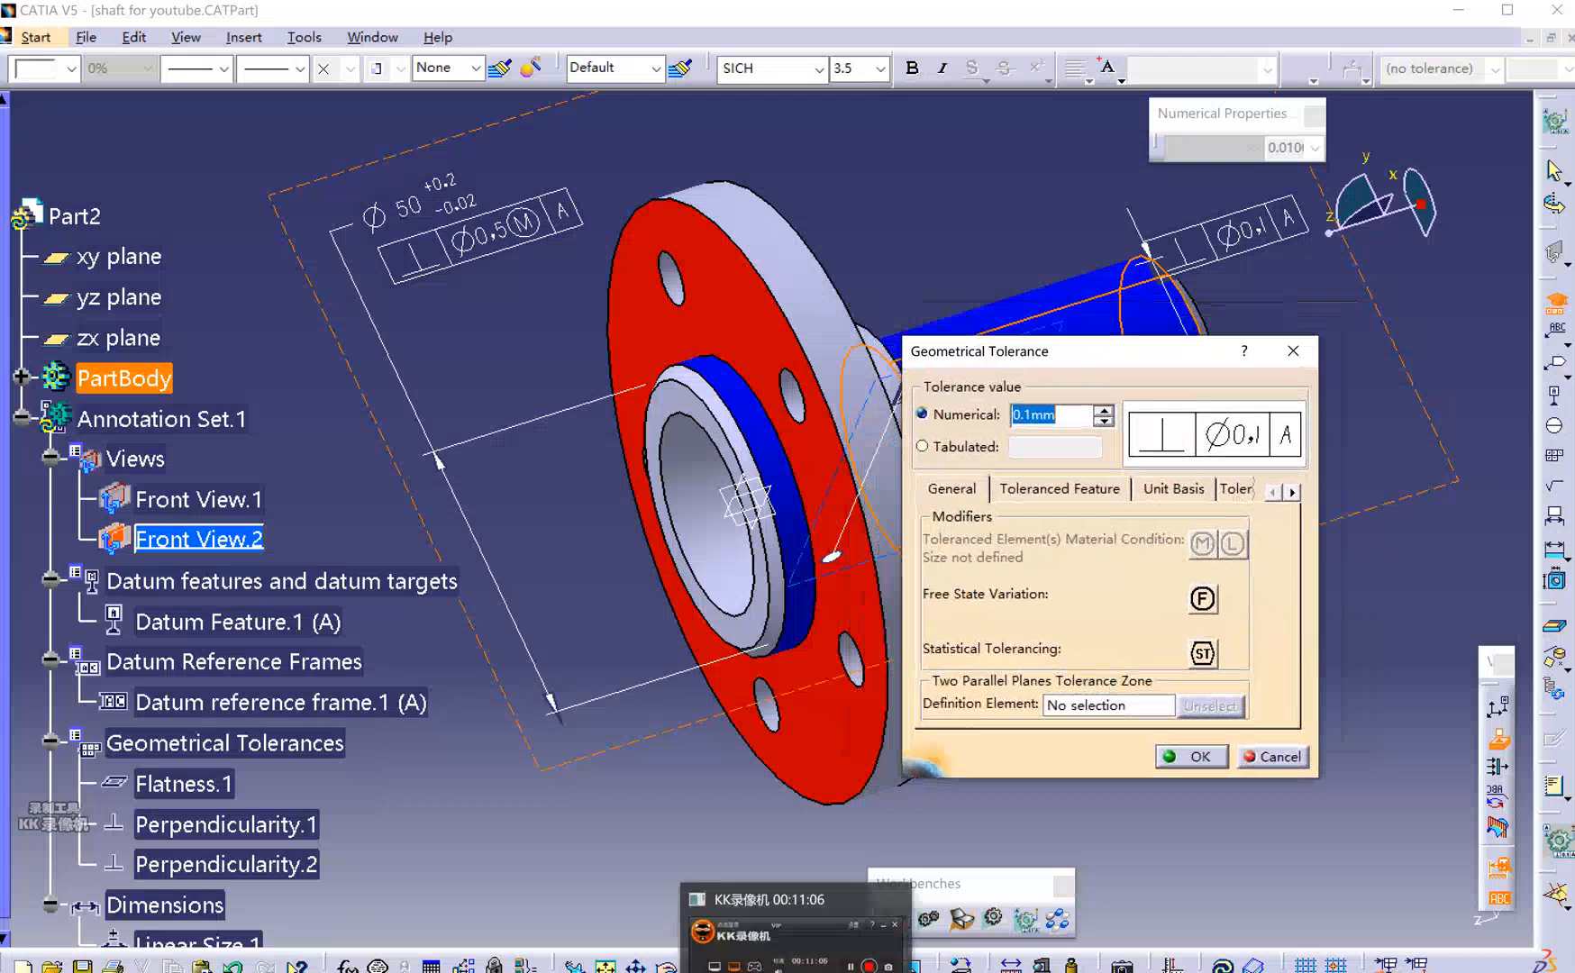
click(1302, 725)
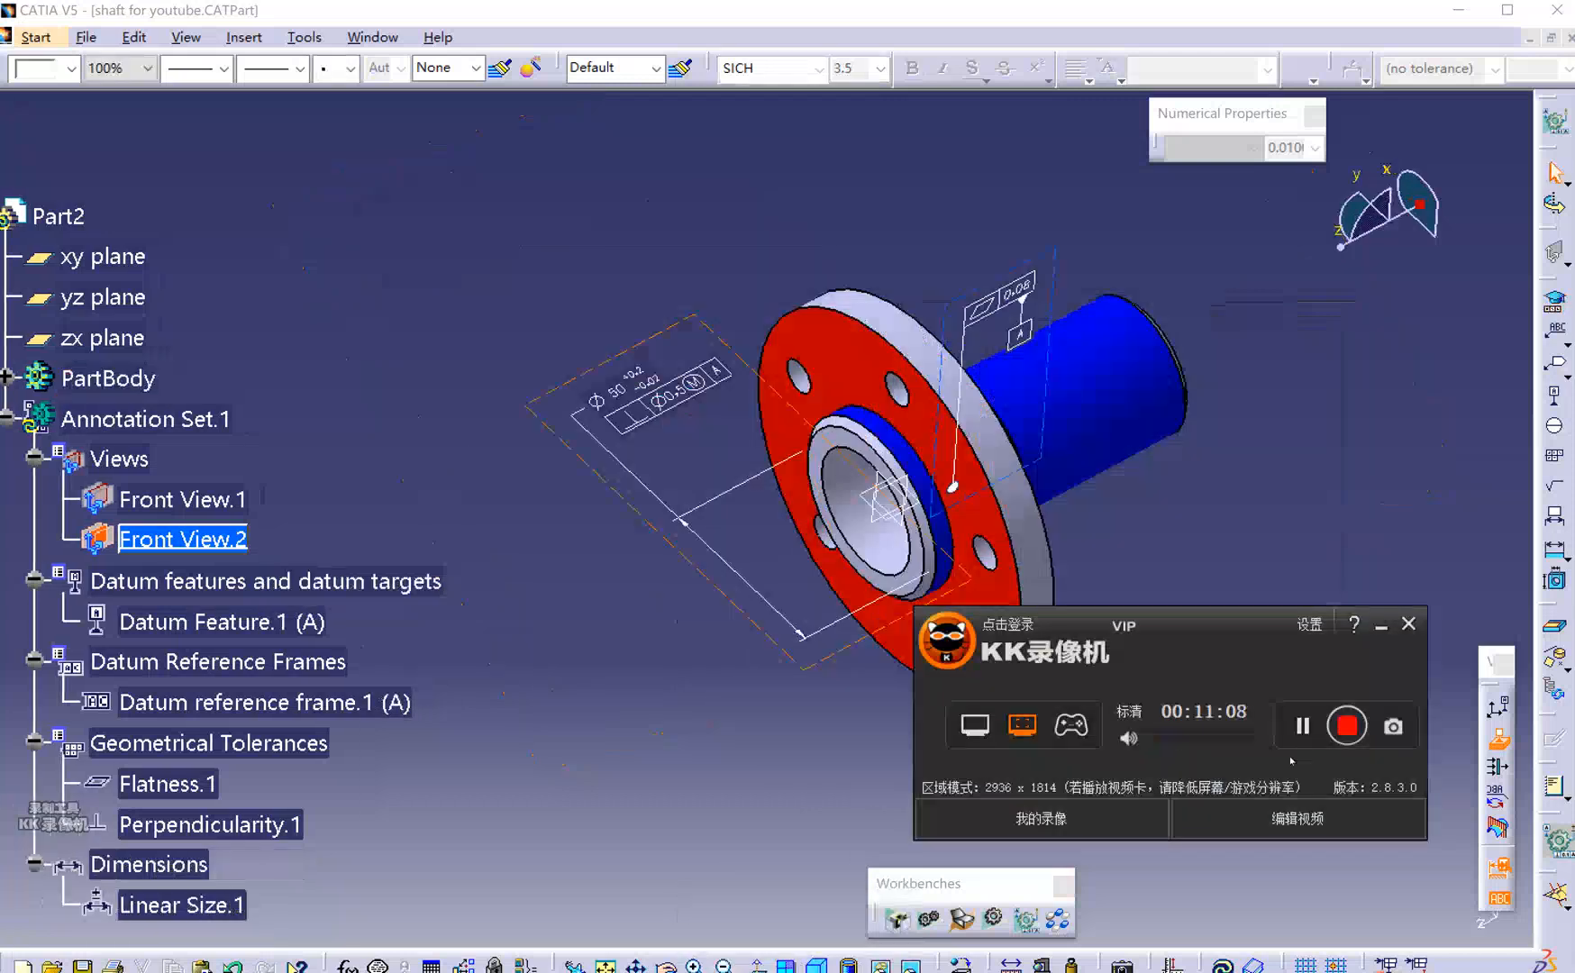
Define the flange's inner bore as datum feature B.
click(1389, 401)
click(1557, 303)
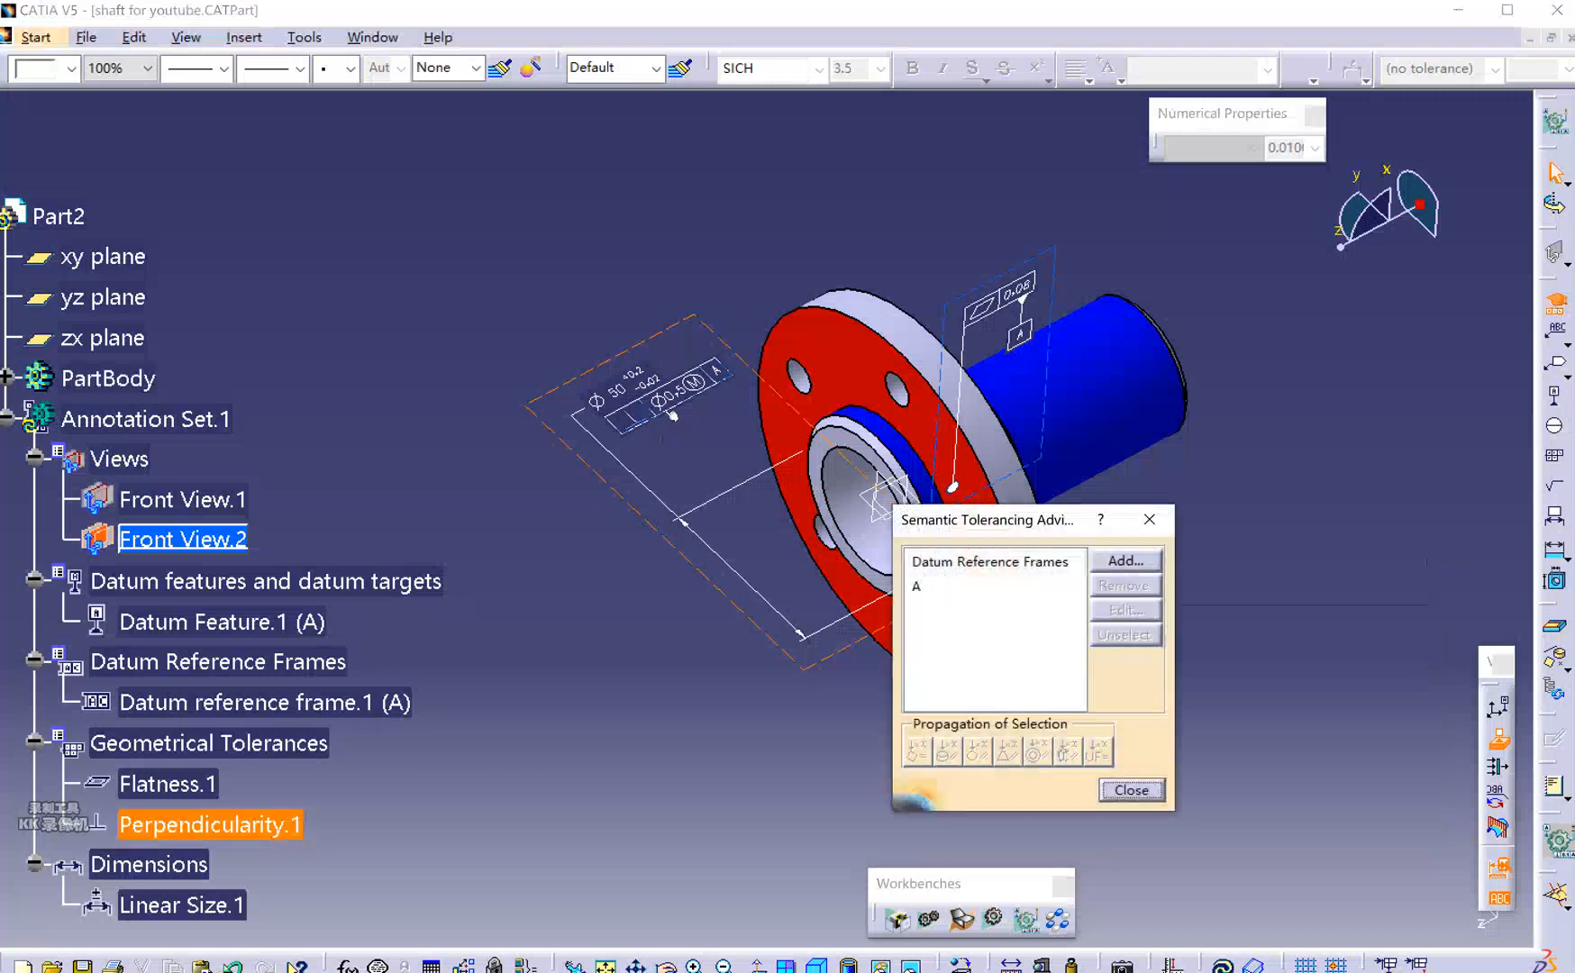
click(847, 486)
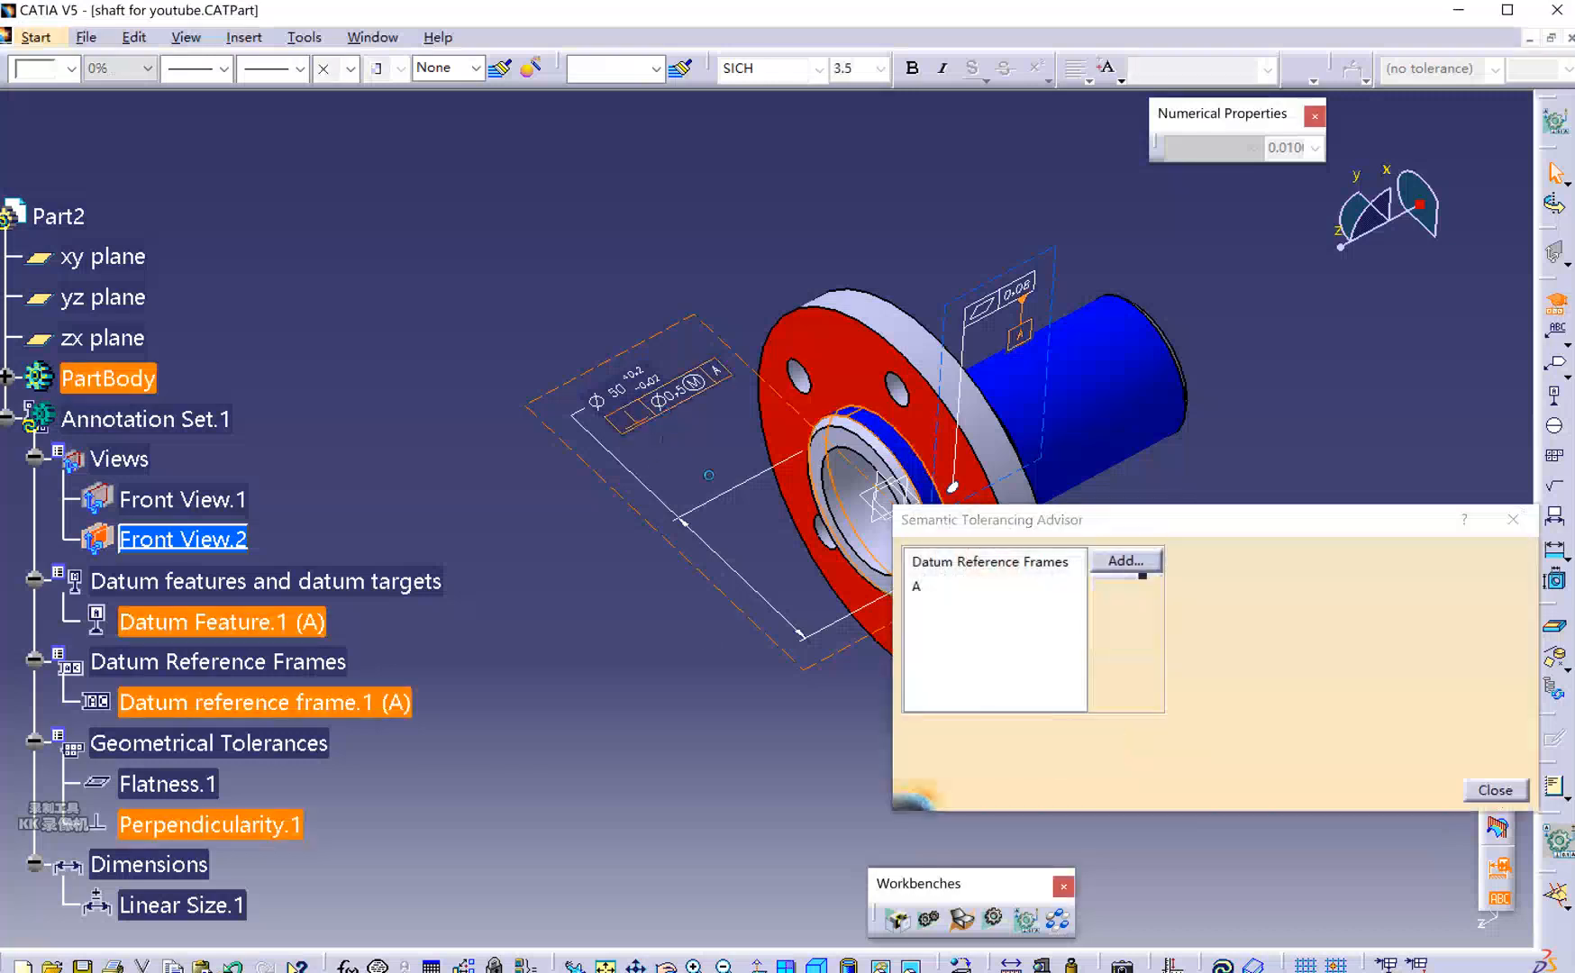
click(1272, 609)
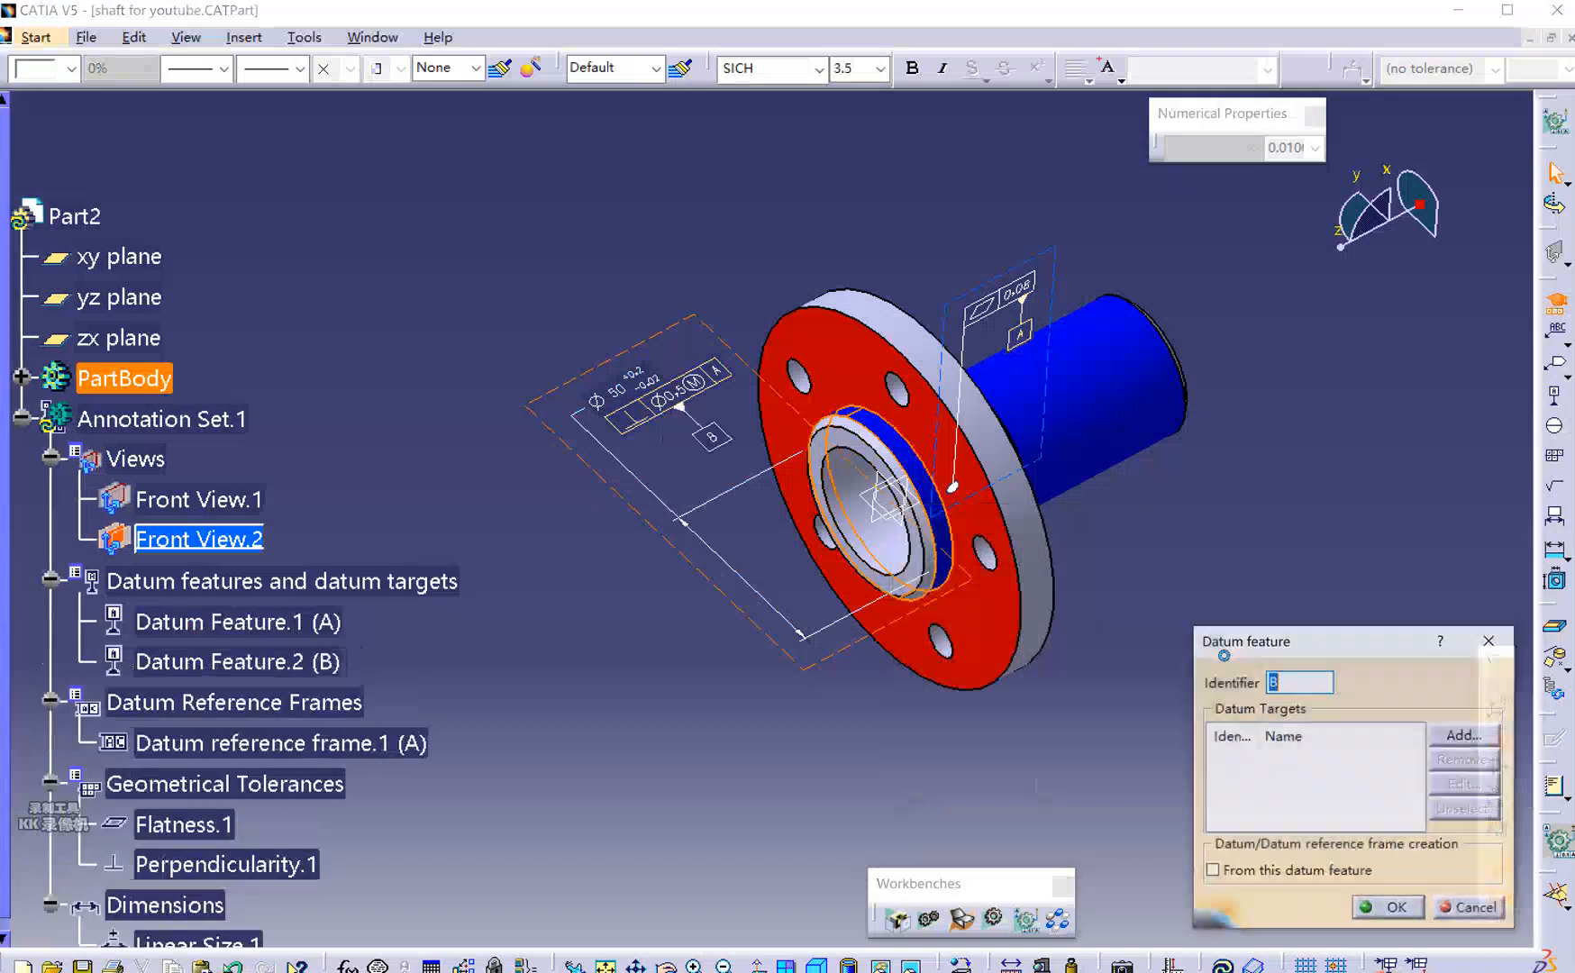
click(1393, 909)
Cancel the offered straightness tolerance on the bore and close the advisor.
click(1223, 565)
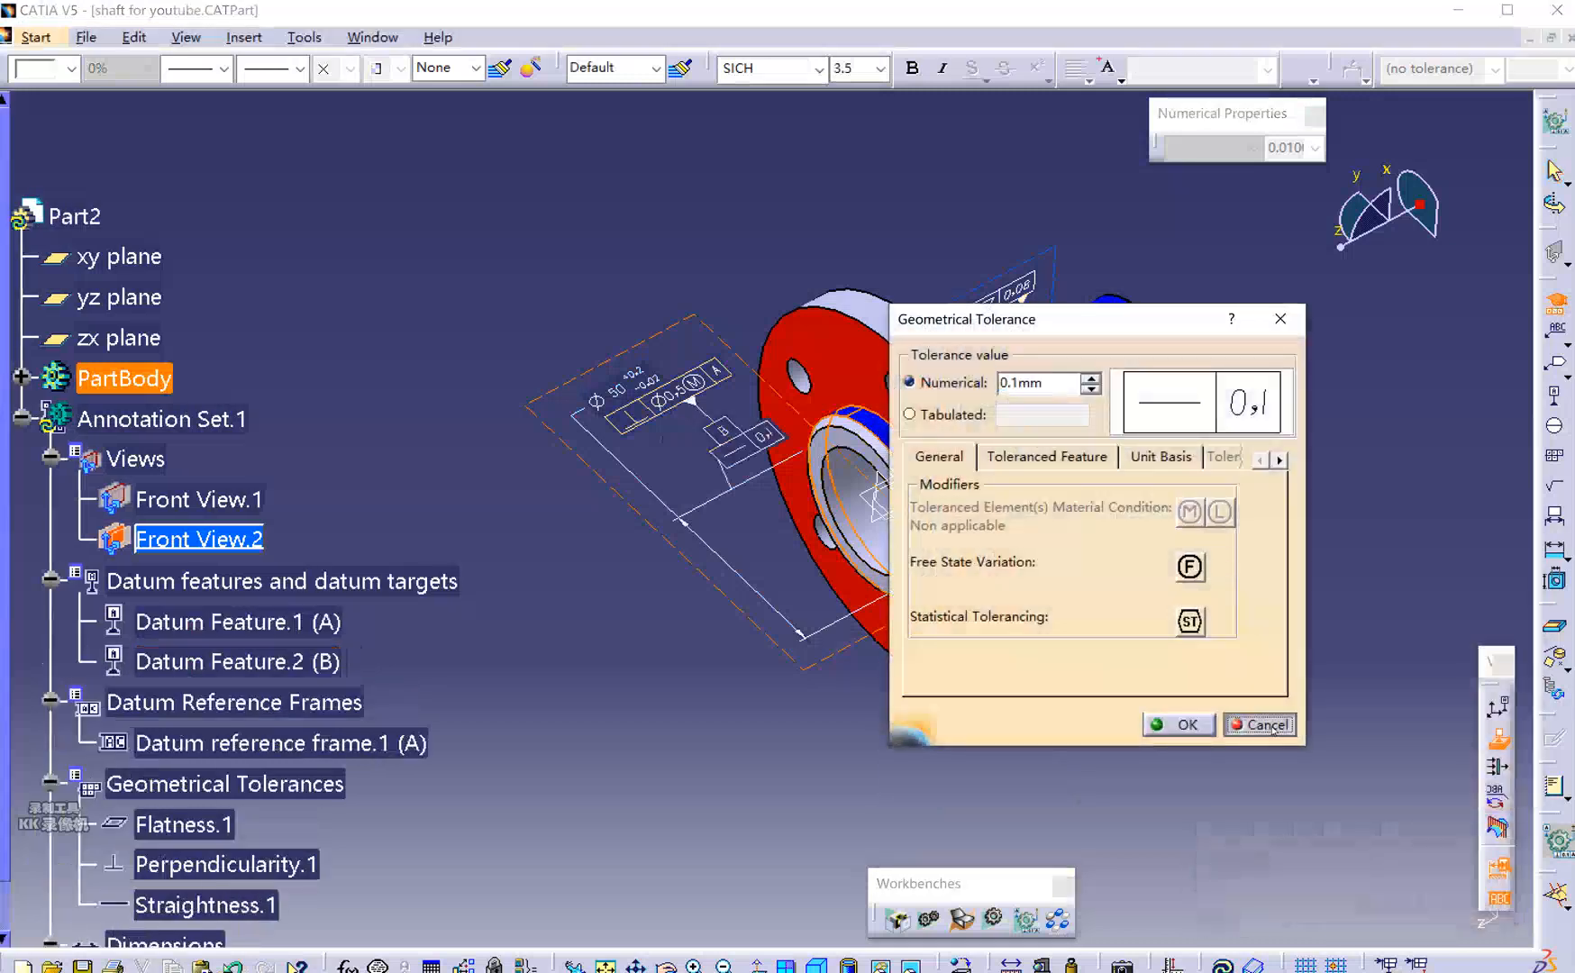
click(1260, 724)
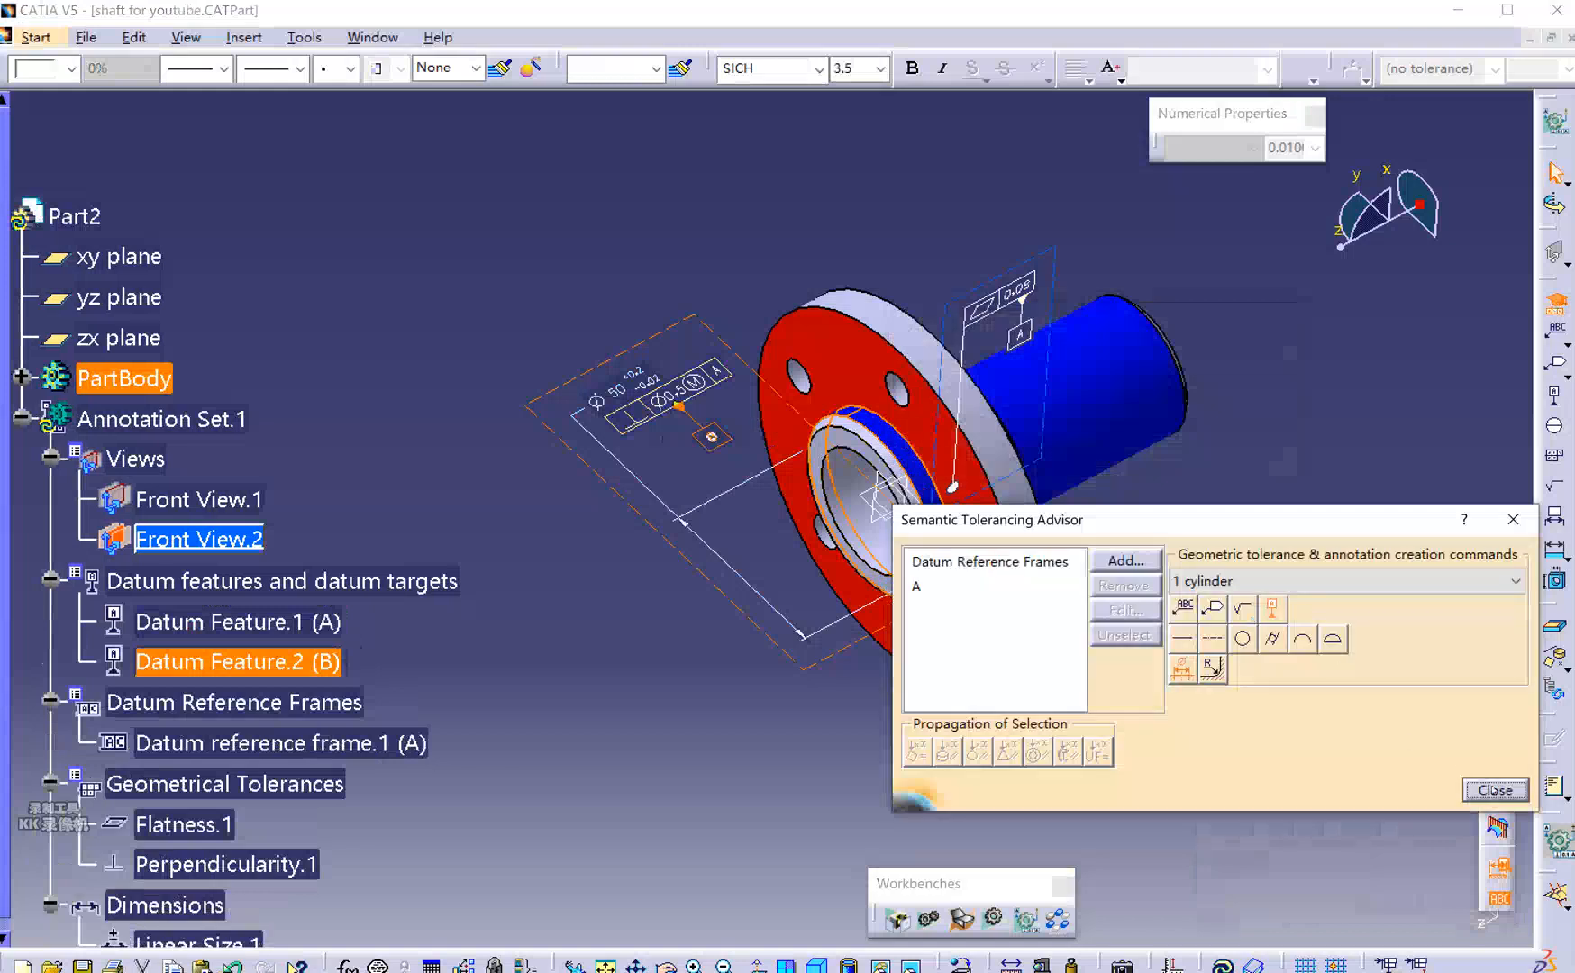
click(1494, 789)
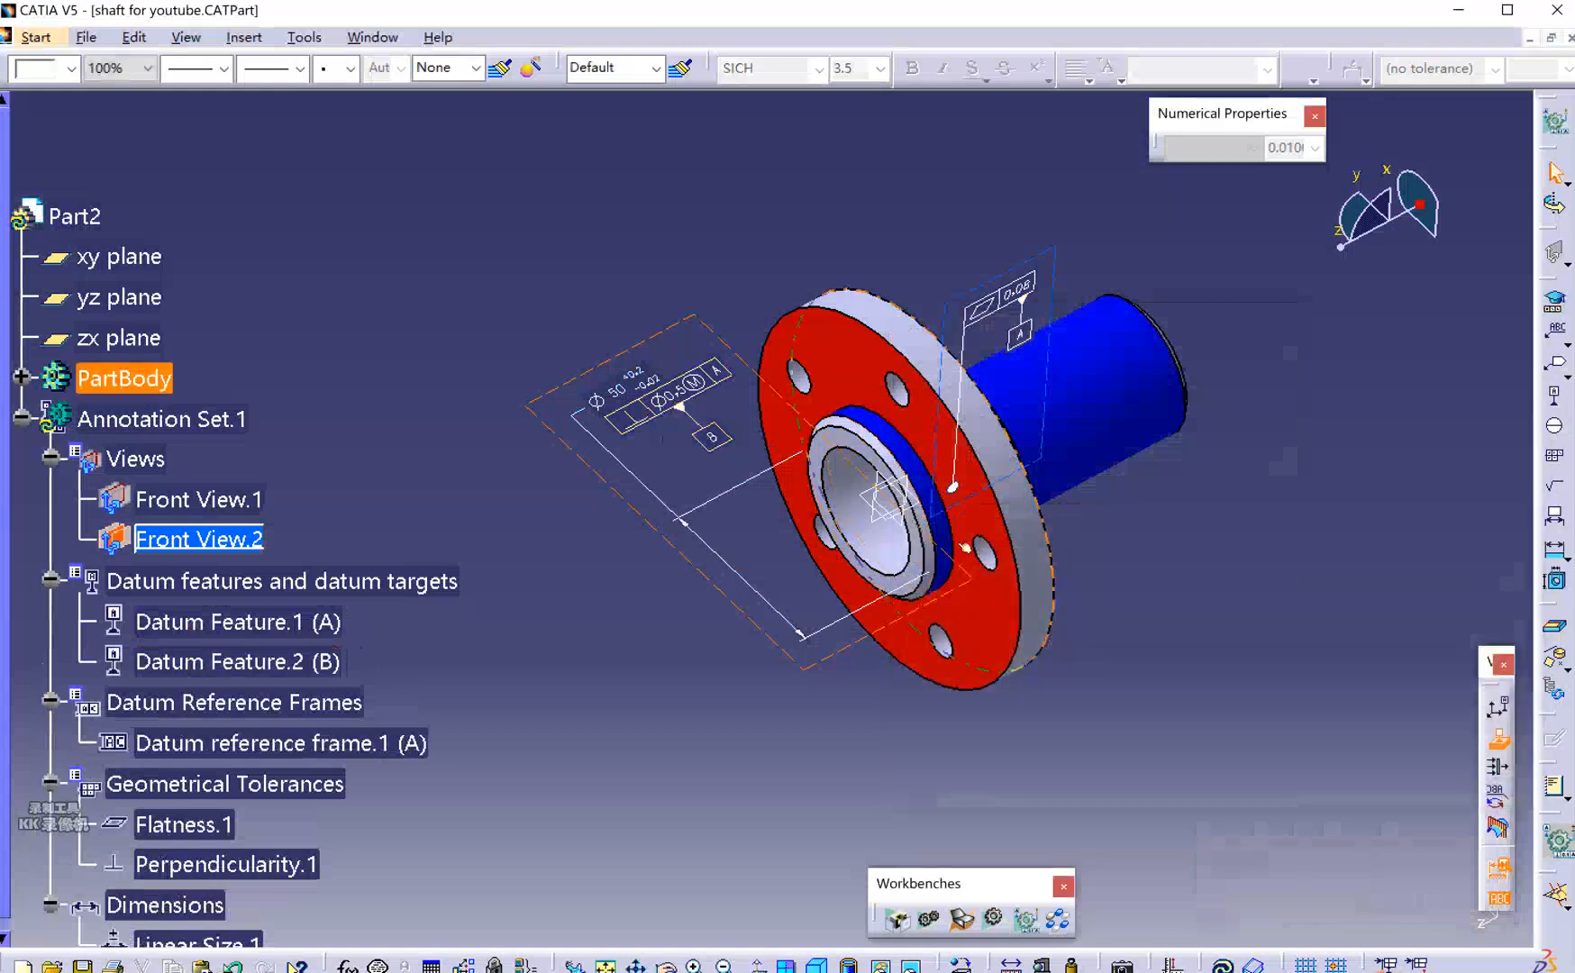
middle_drag(592, 533, 756, 511)
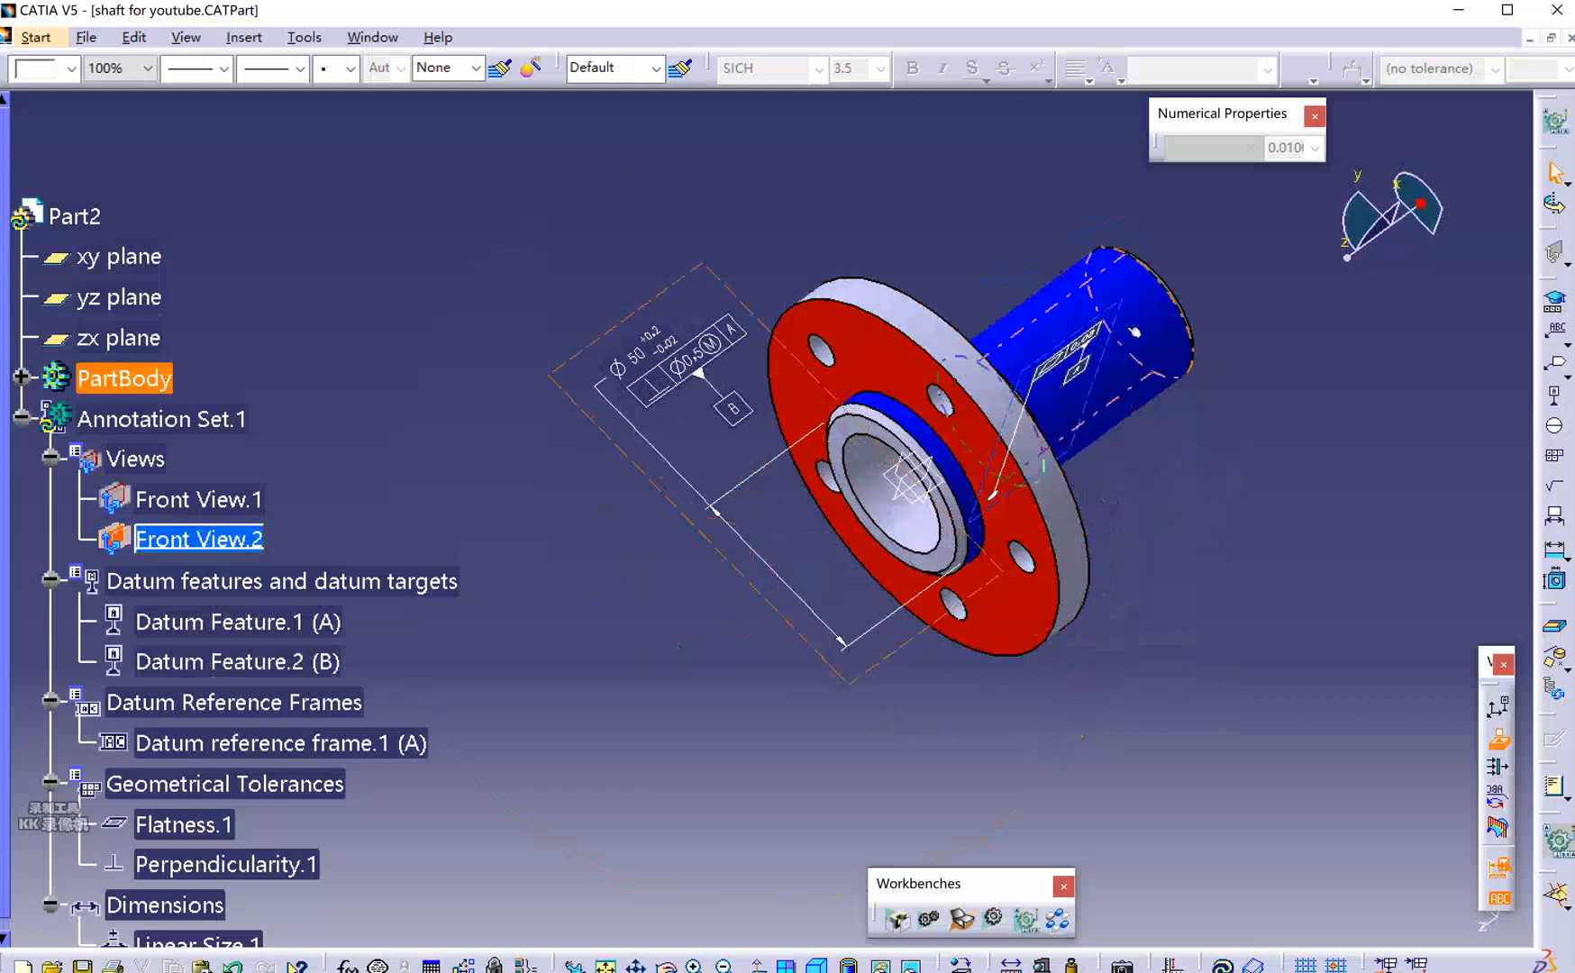
middle_drag(1175, 331, 1117, 551)
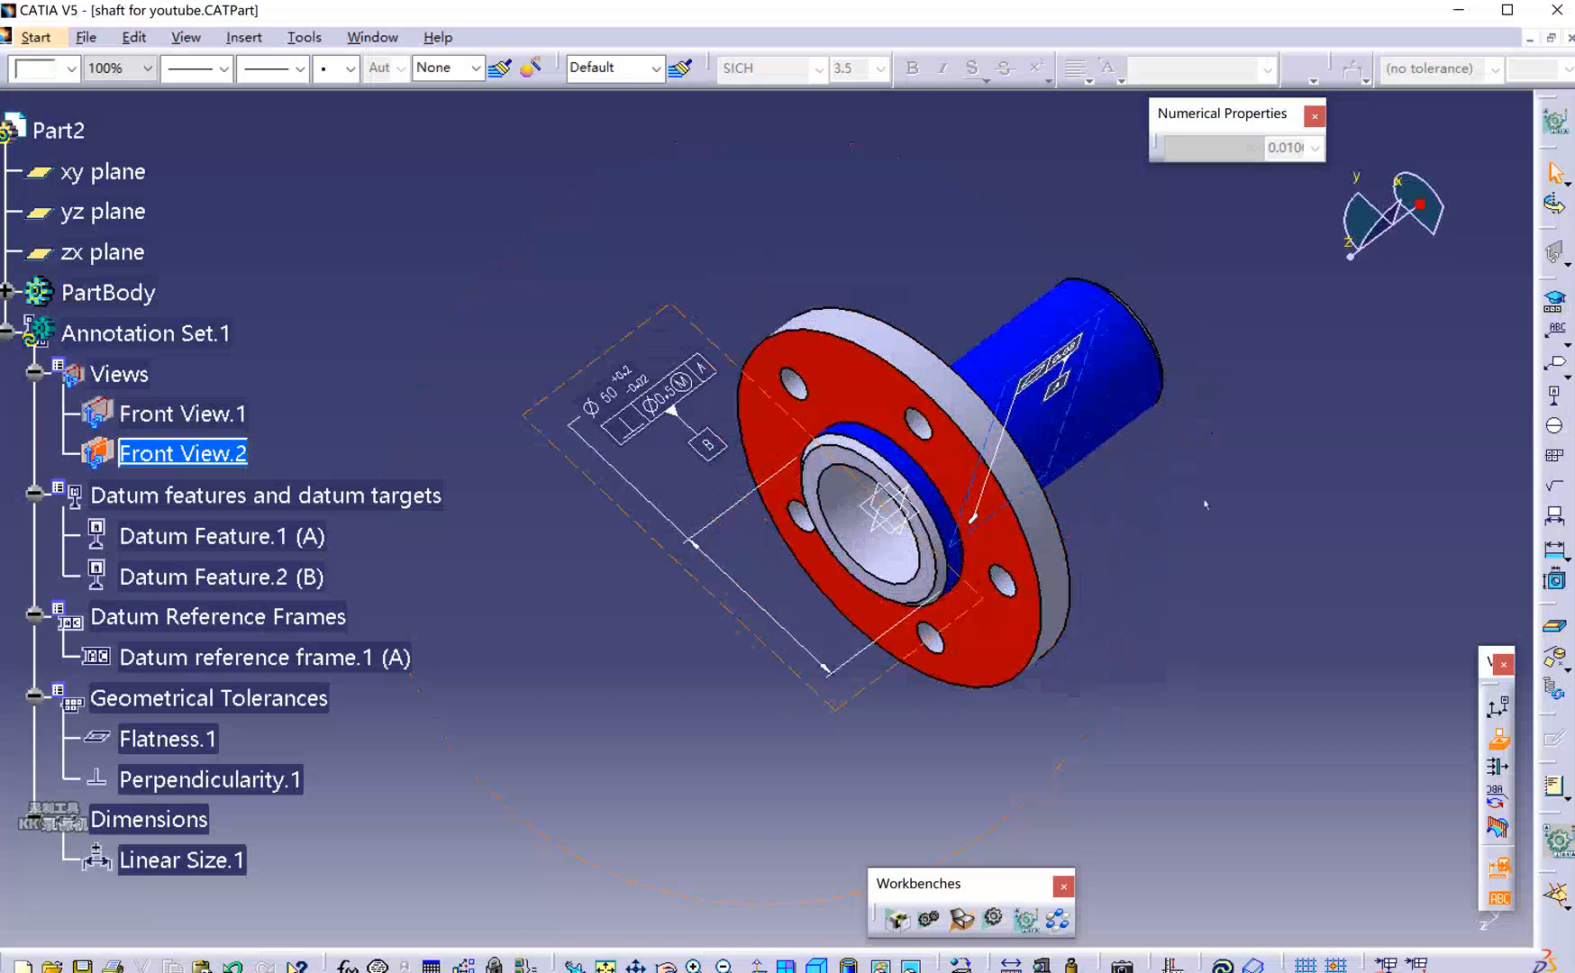
middle_drag(1157, 548, 775, 378)
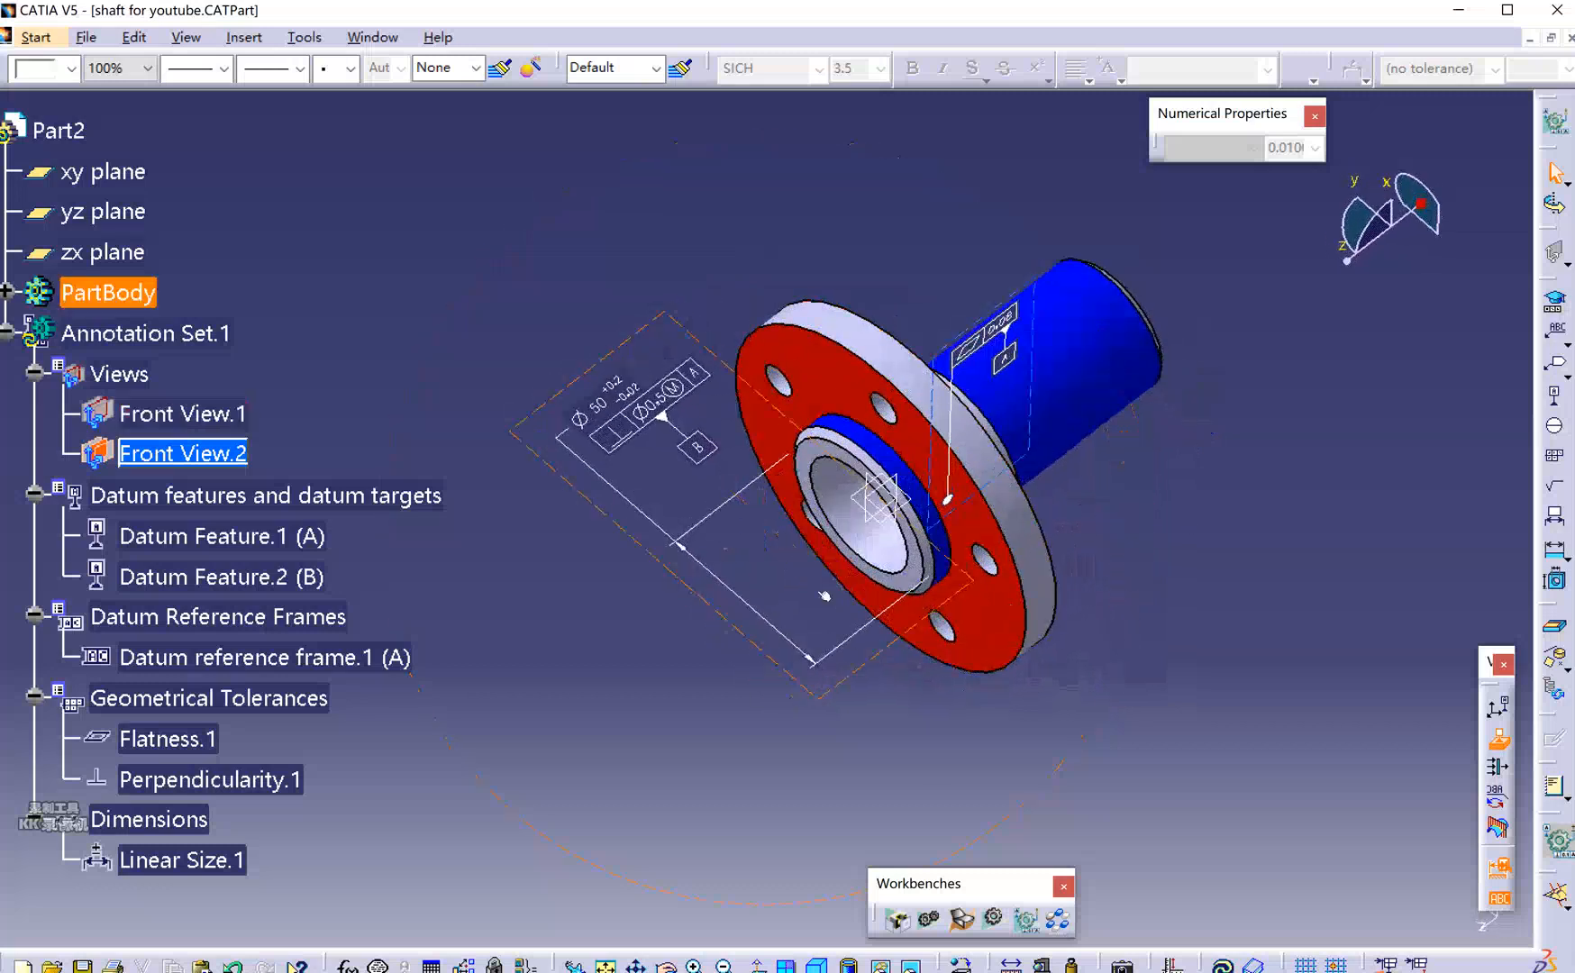
middle_drag(725, 693, 991, 333)
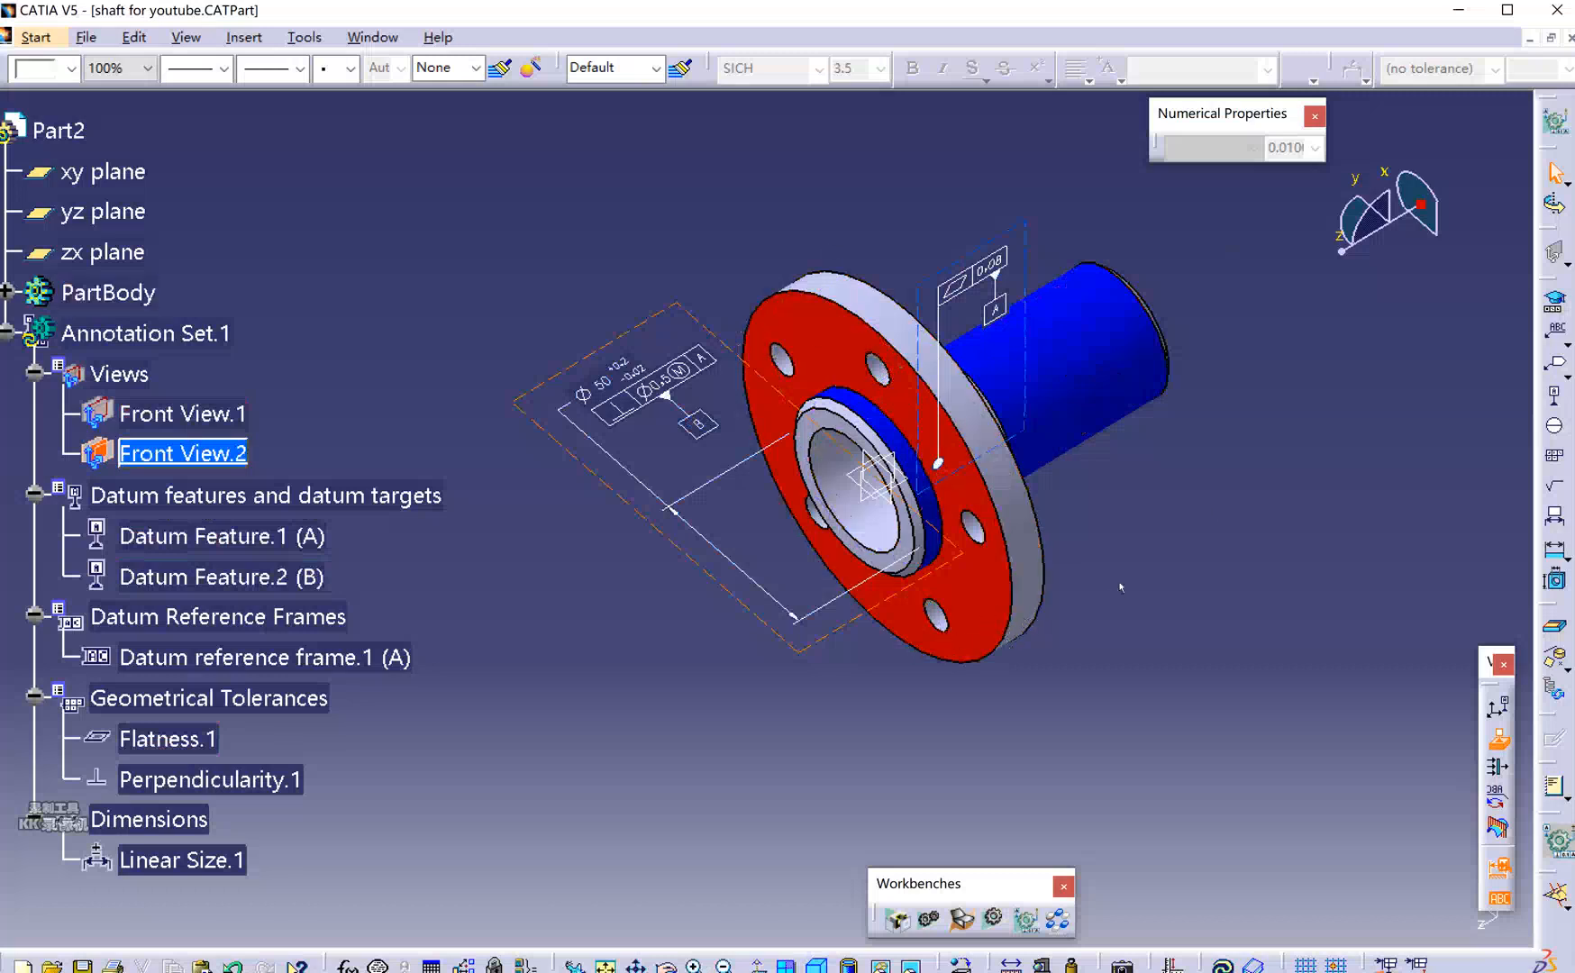
middle_drag(982, 486, 892, 362)
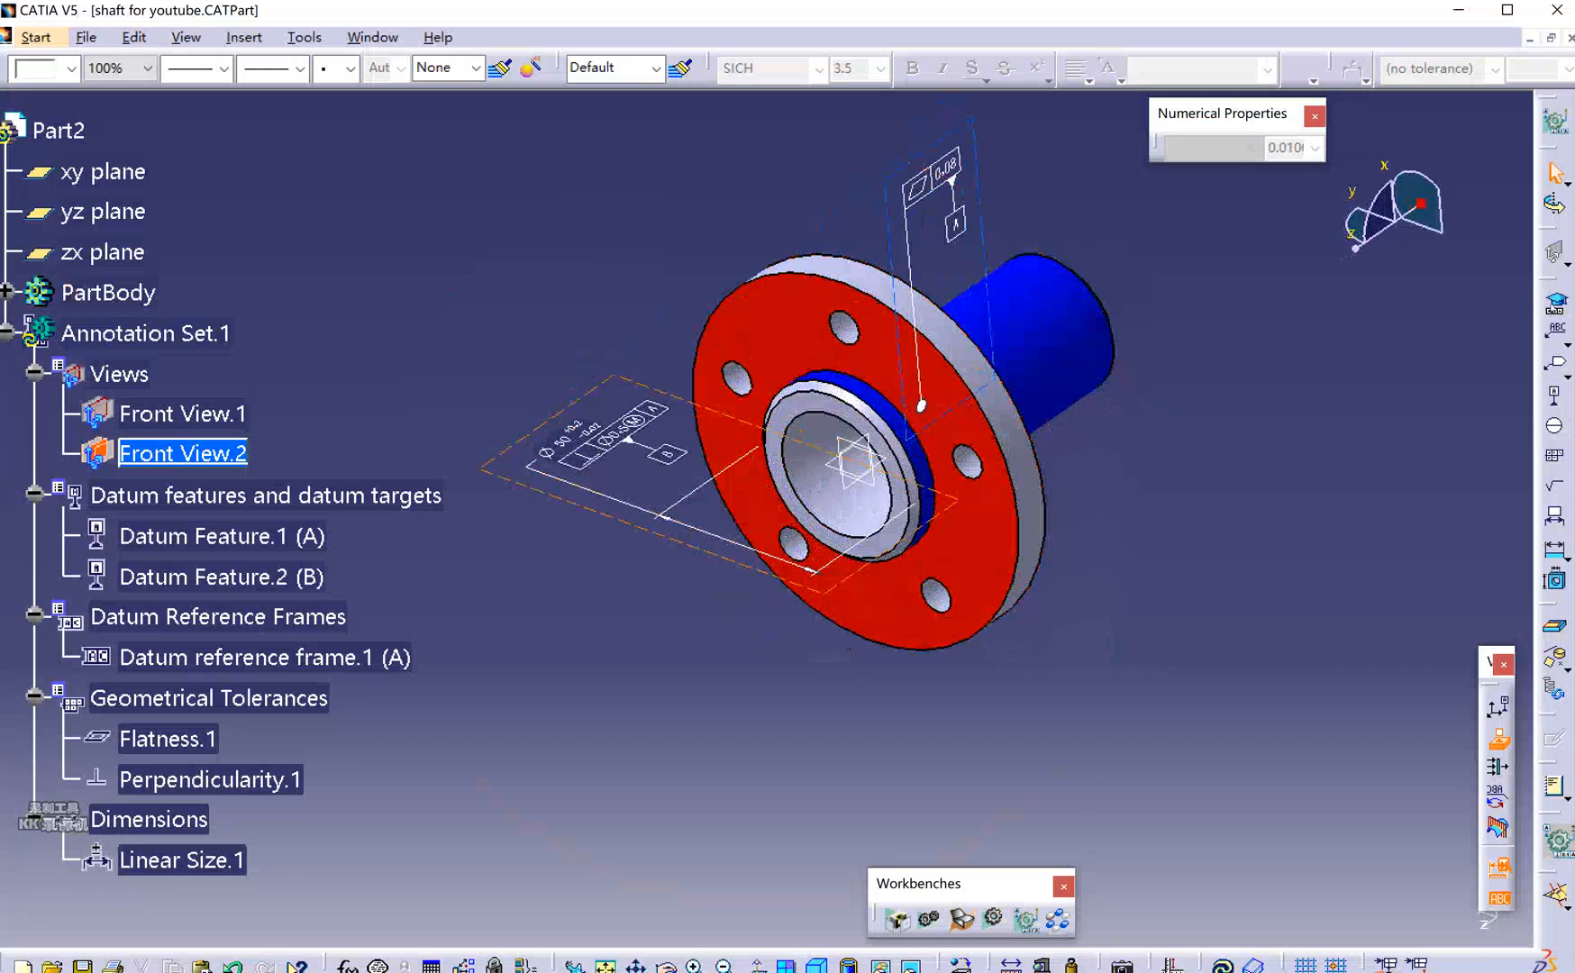
Build frame A|B(M) with Datum Feature.2 at maximum material as secondary, and select it.
click(1554, 301)
drag(1034, 521, 1283, 350)
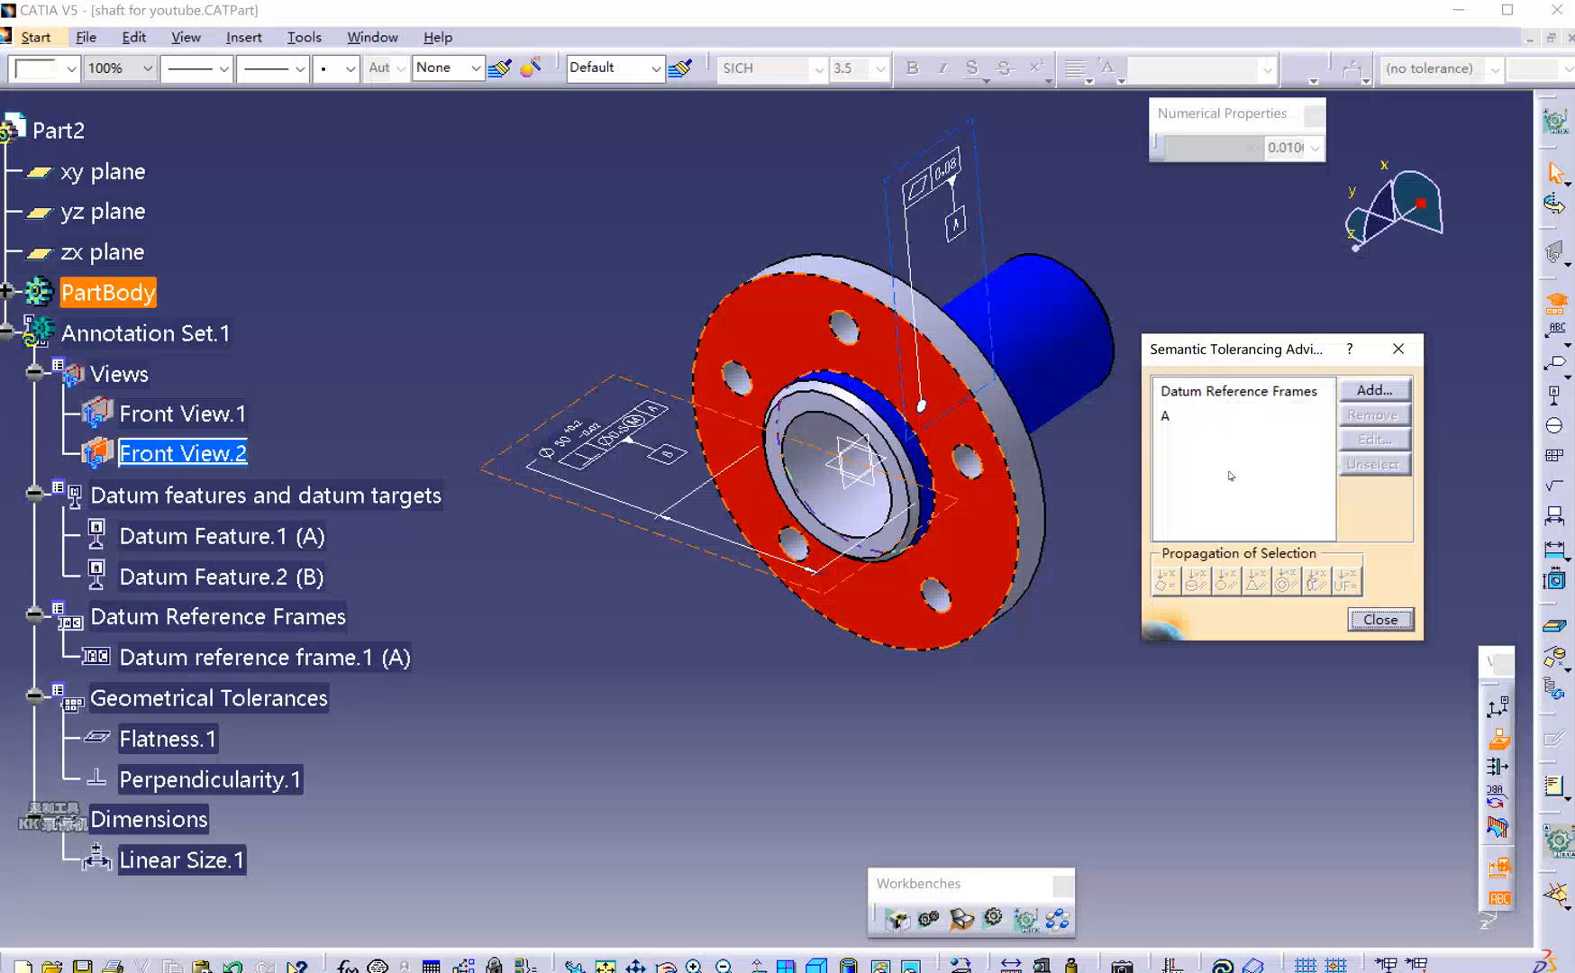
click(1363, 393)
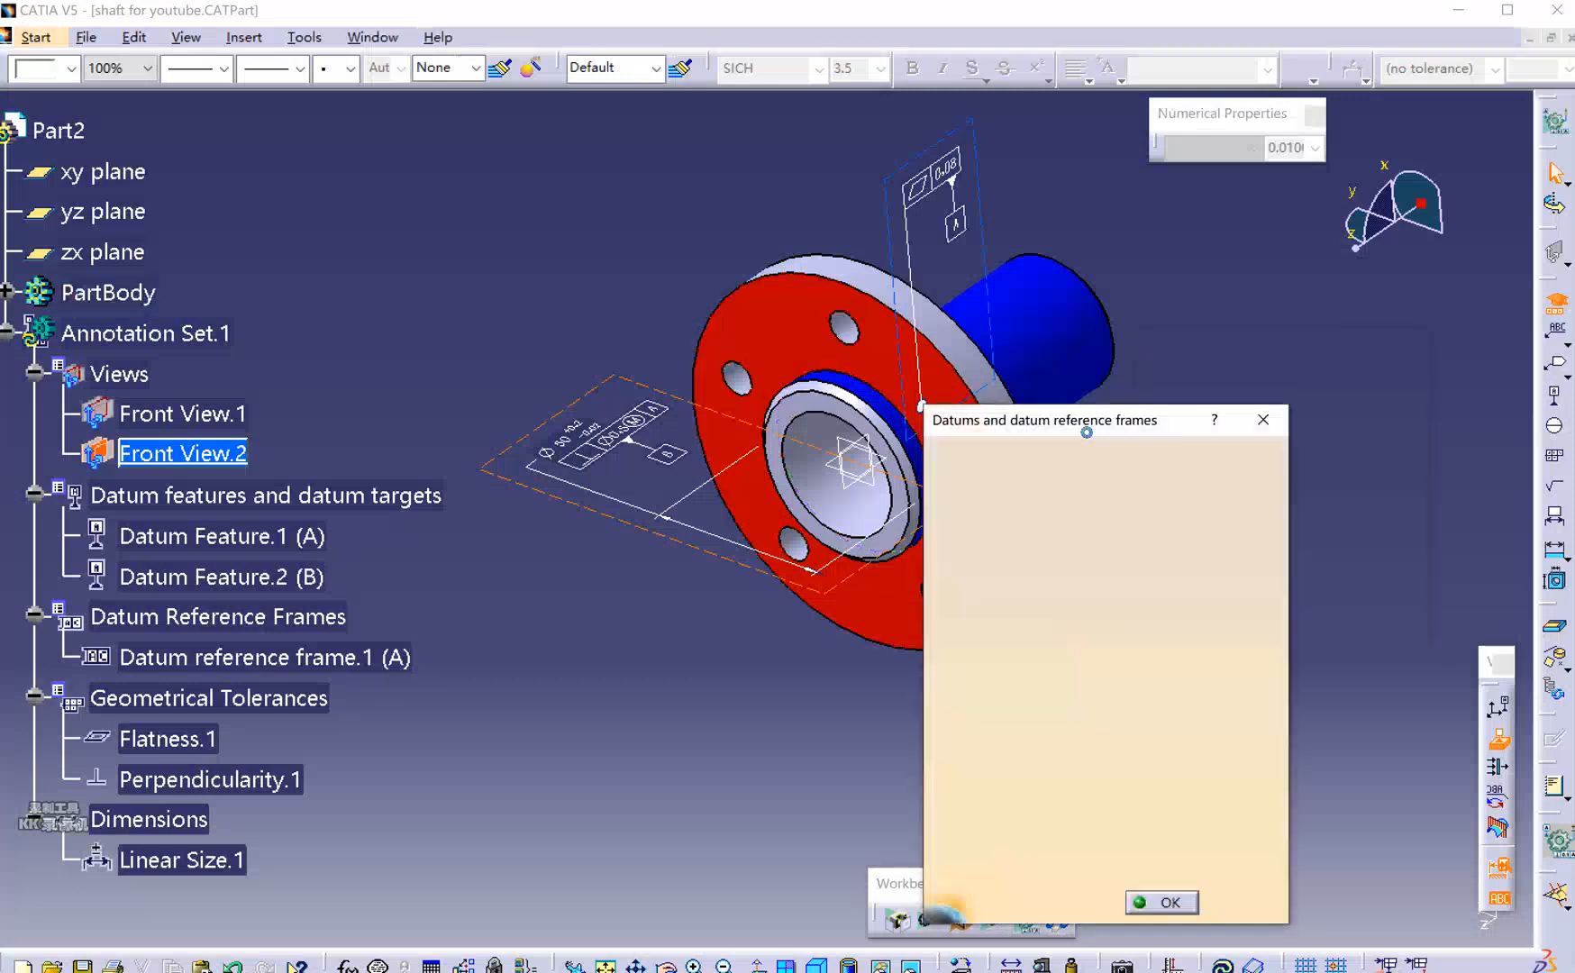
drag(1098, 426, 1149, 321)
click(1018, 552)
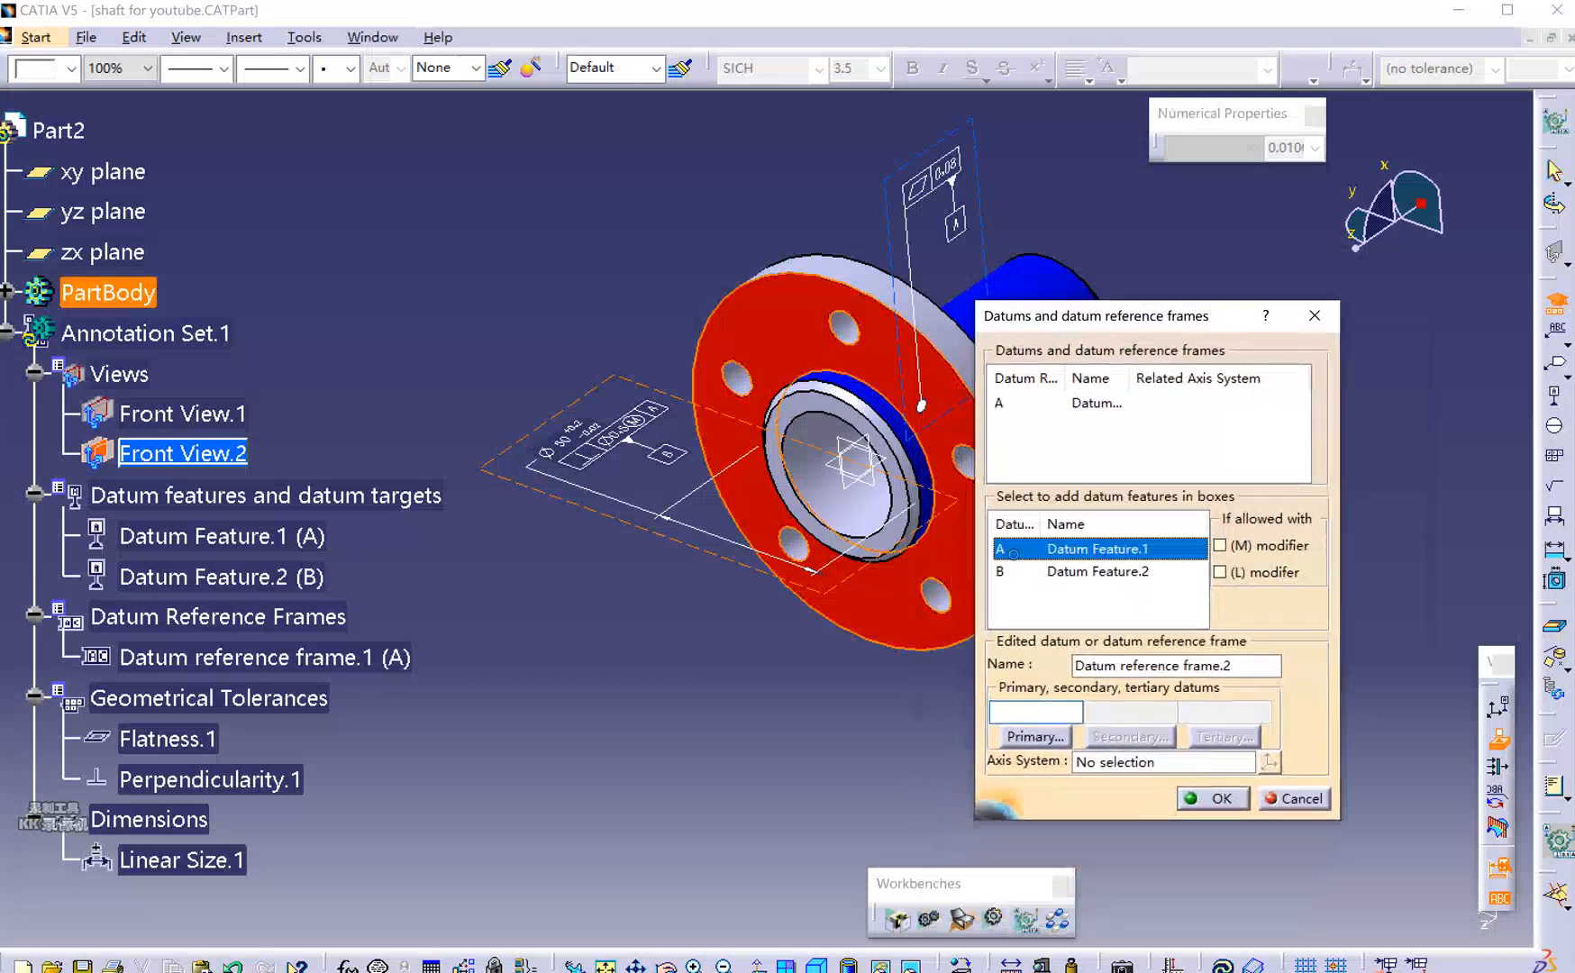
click(1220, 545)
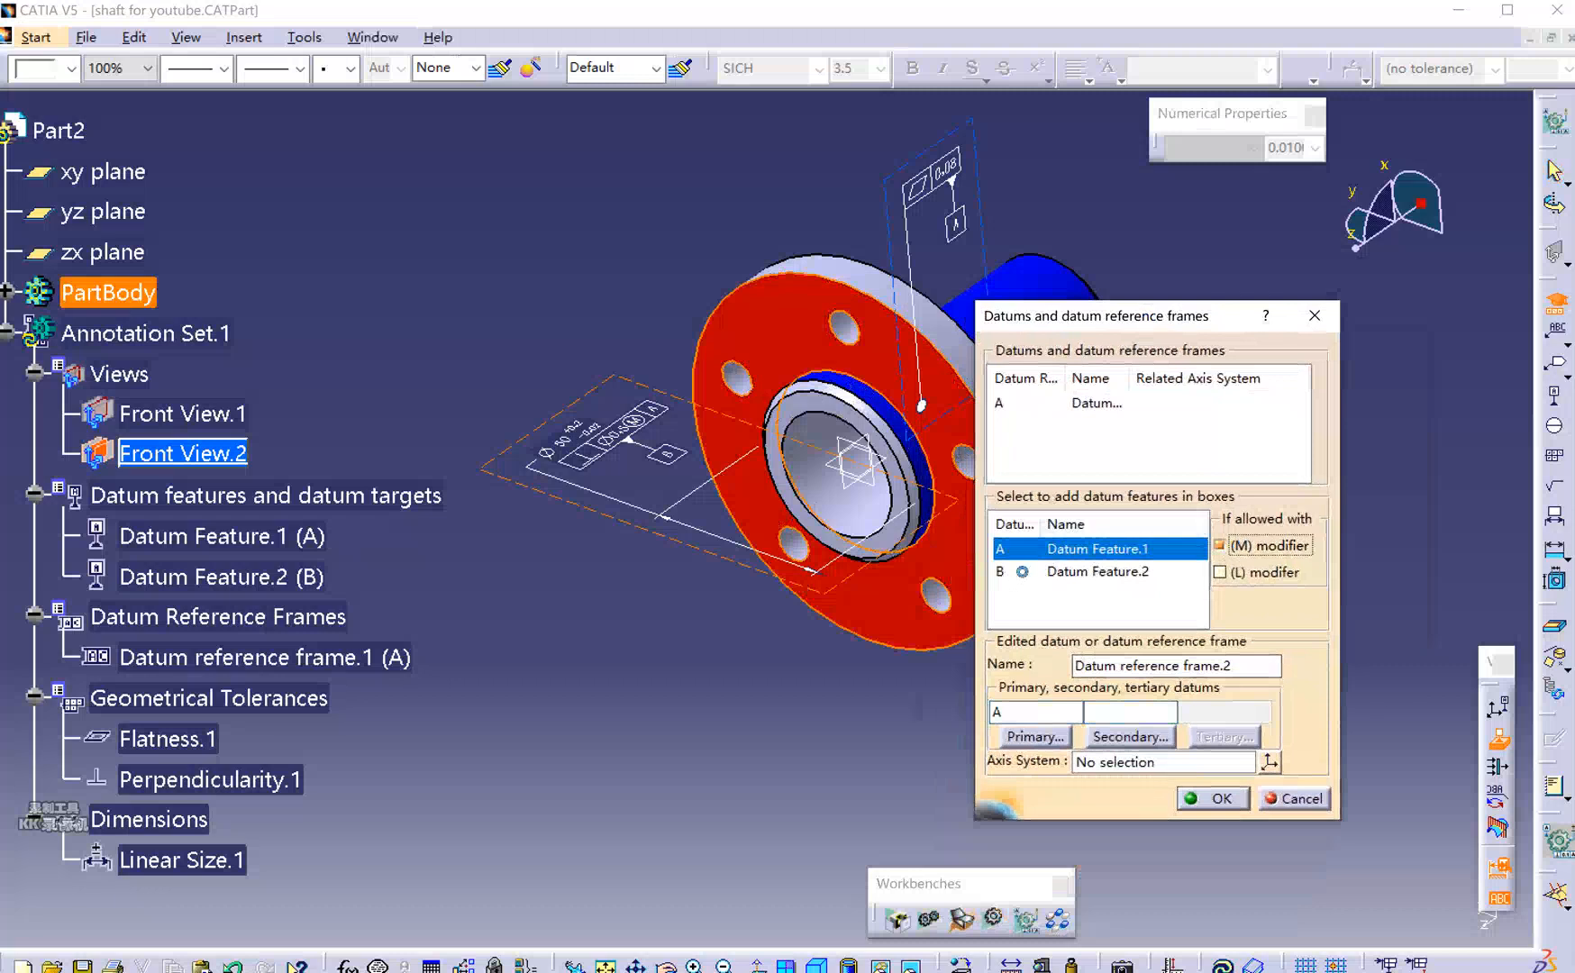
click(1024, 575)
click(1216, 798)
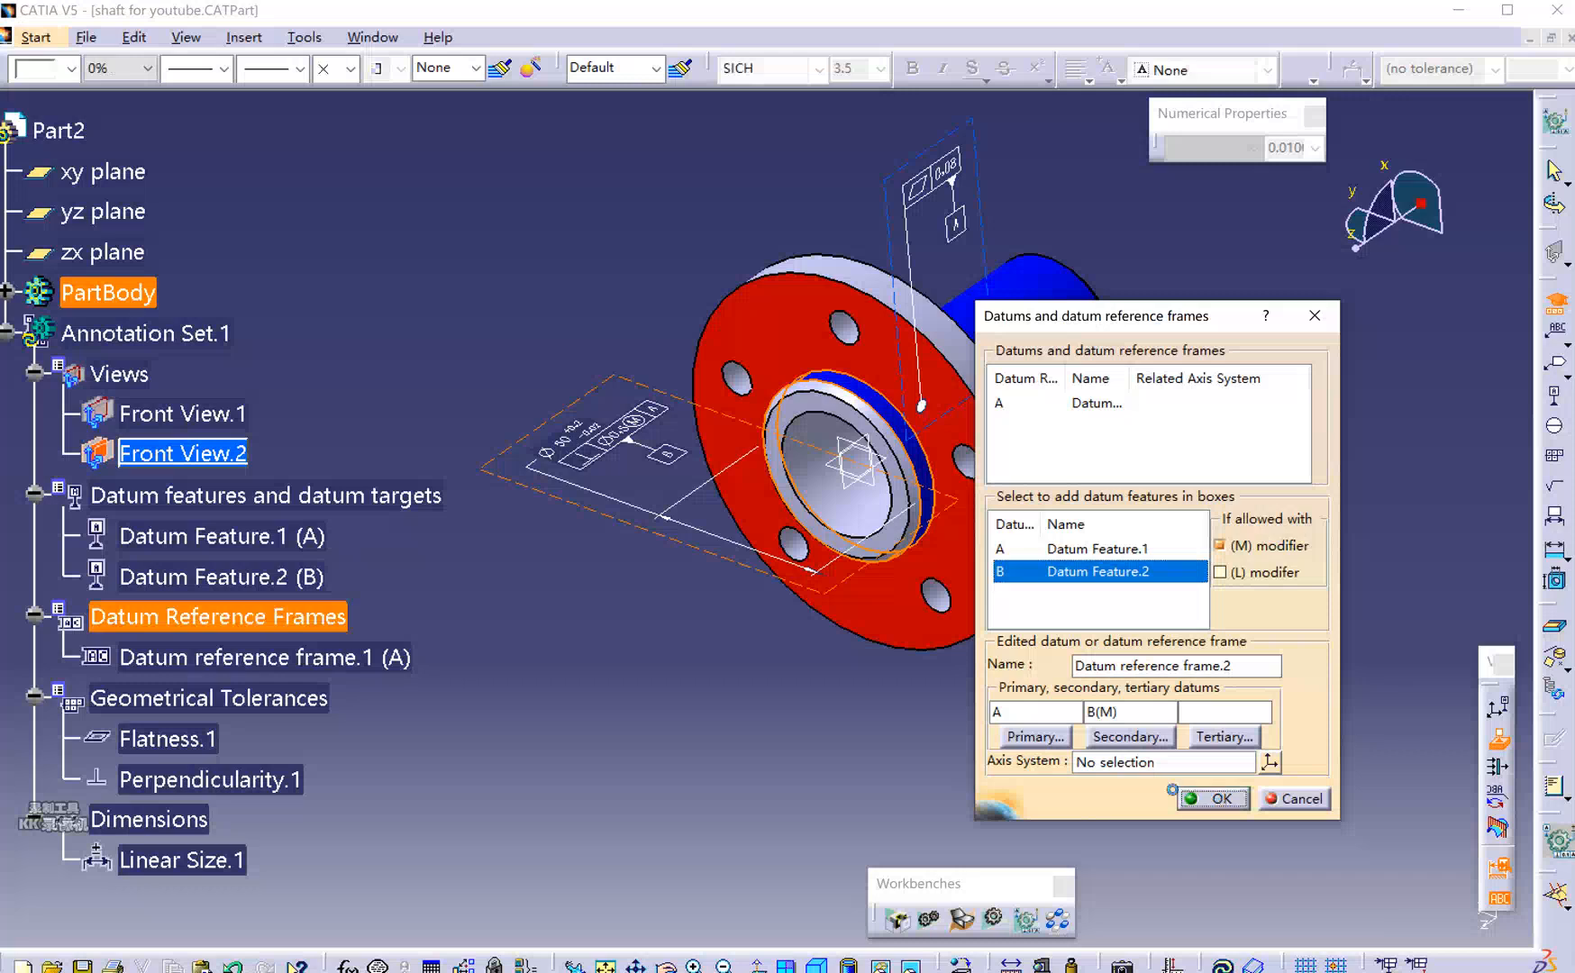
click(1182, 440)
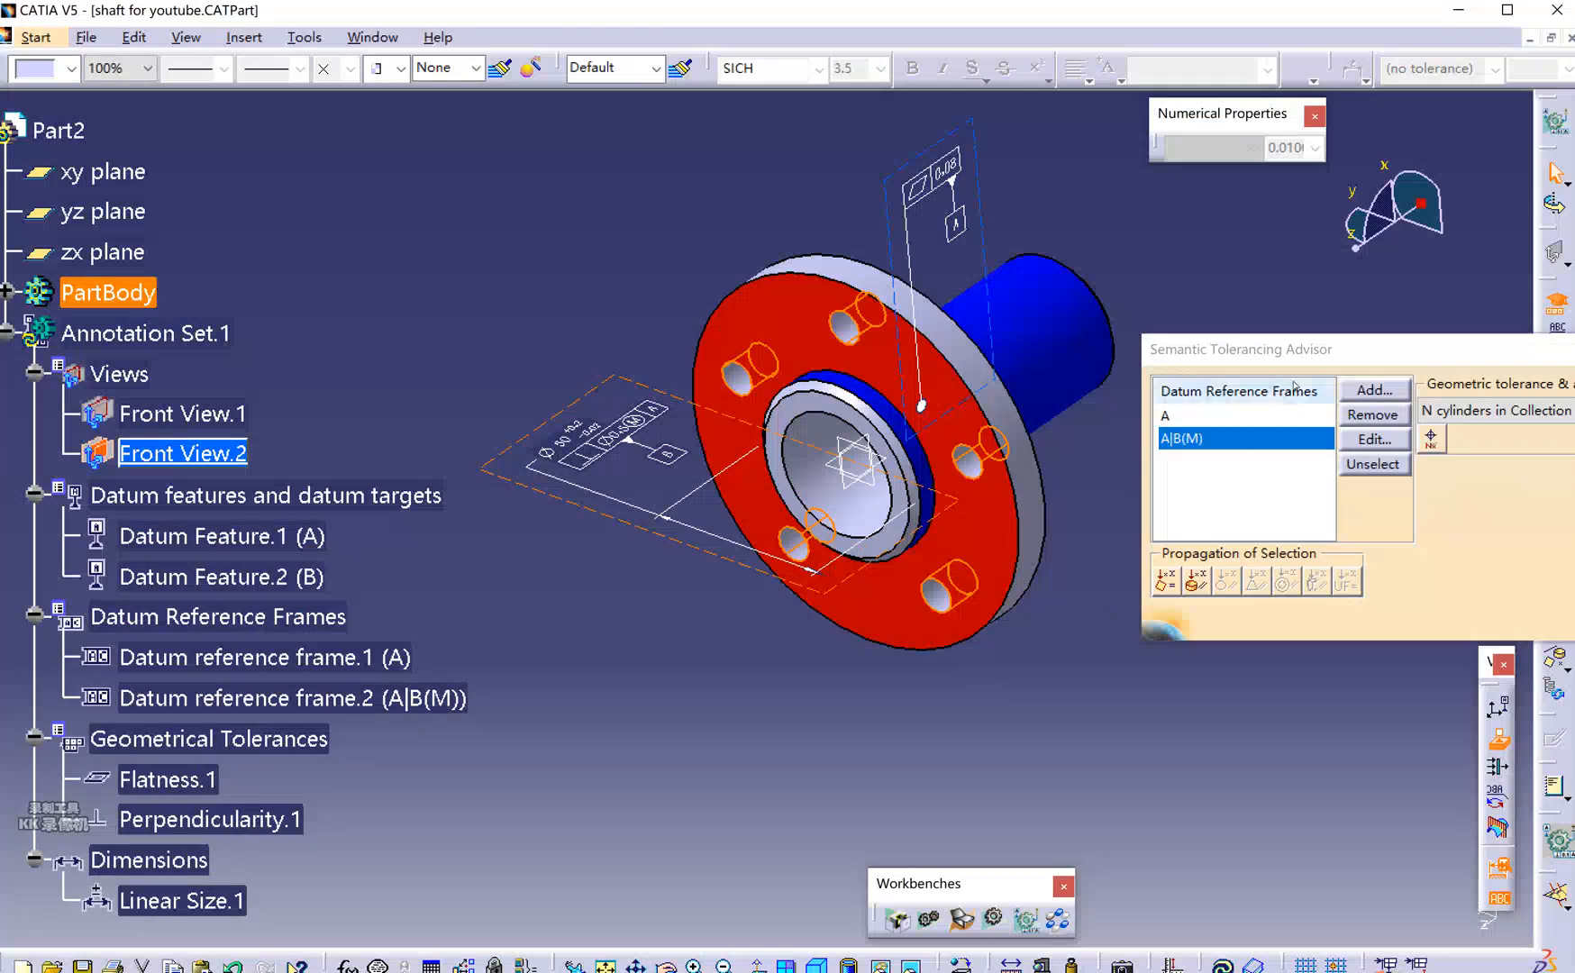
Pick the N cylinders in Collection command for the five-bolt-hole pattern.
drag(1320, 348, 908, 484)
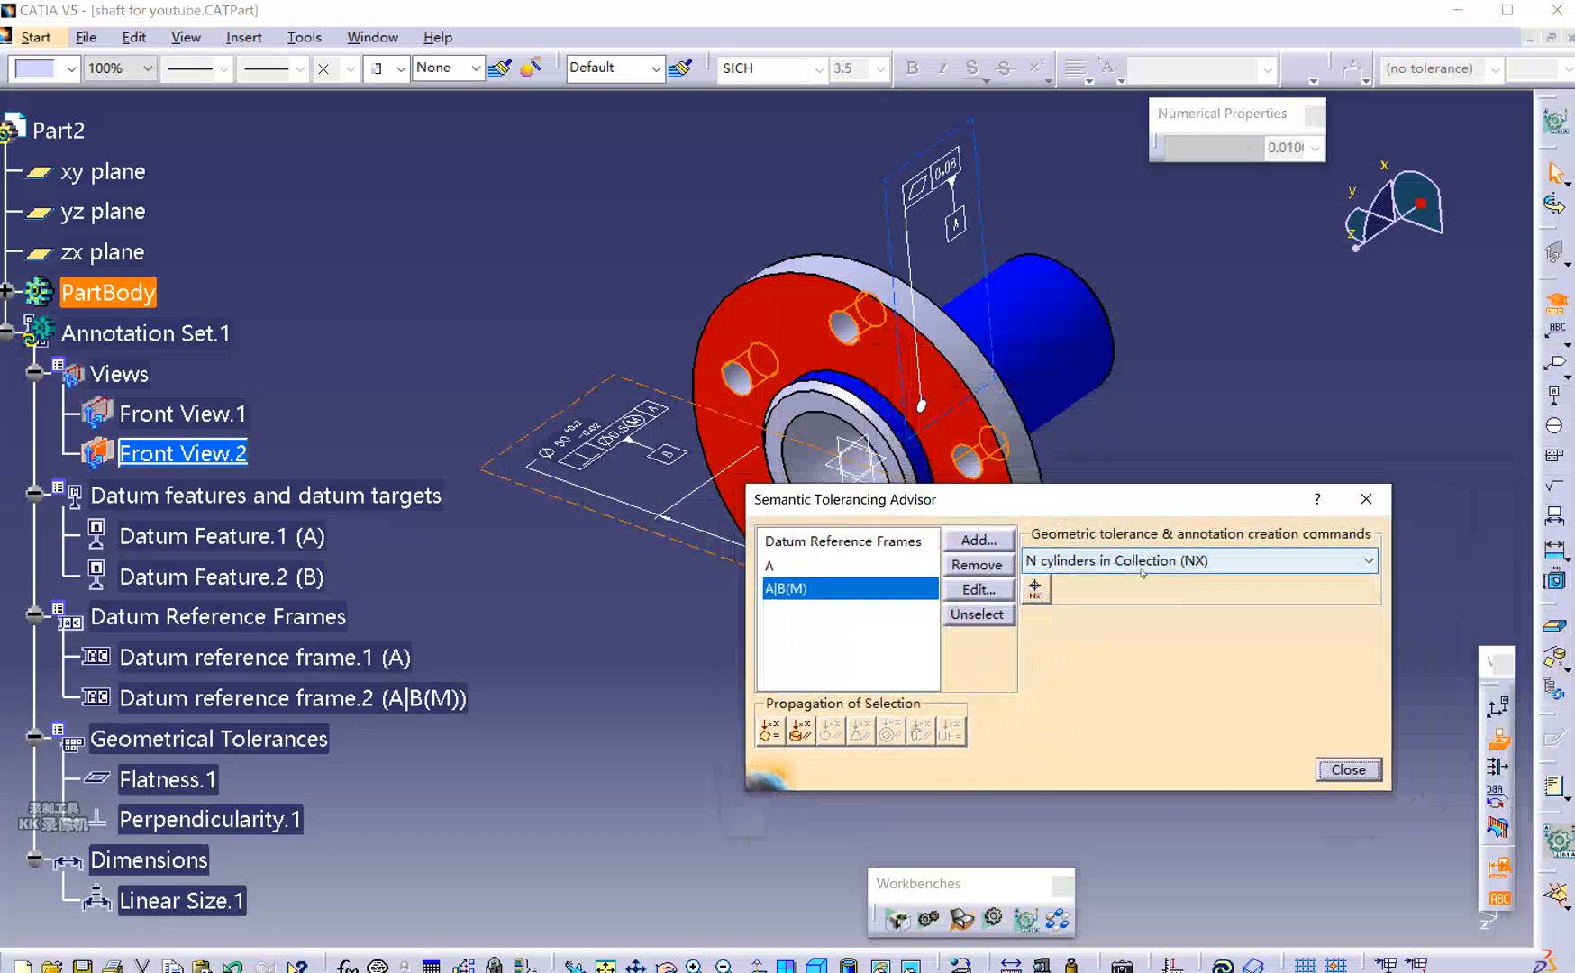
drag(1075, 507, 1045, 526)
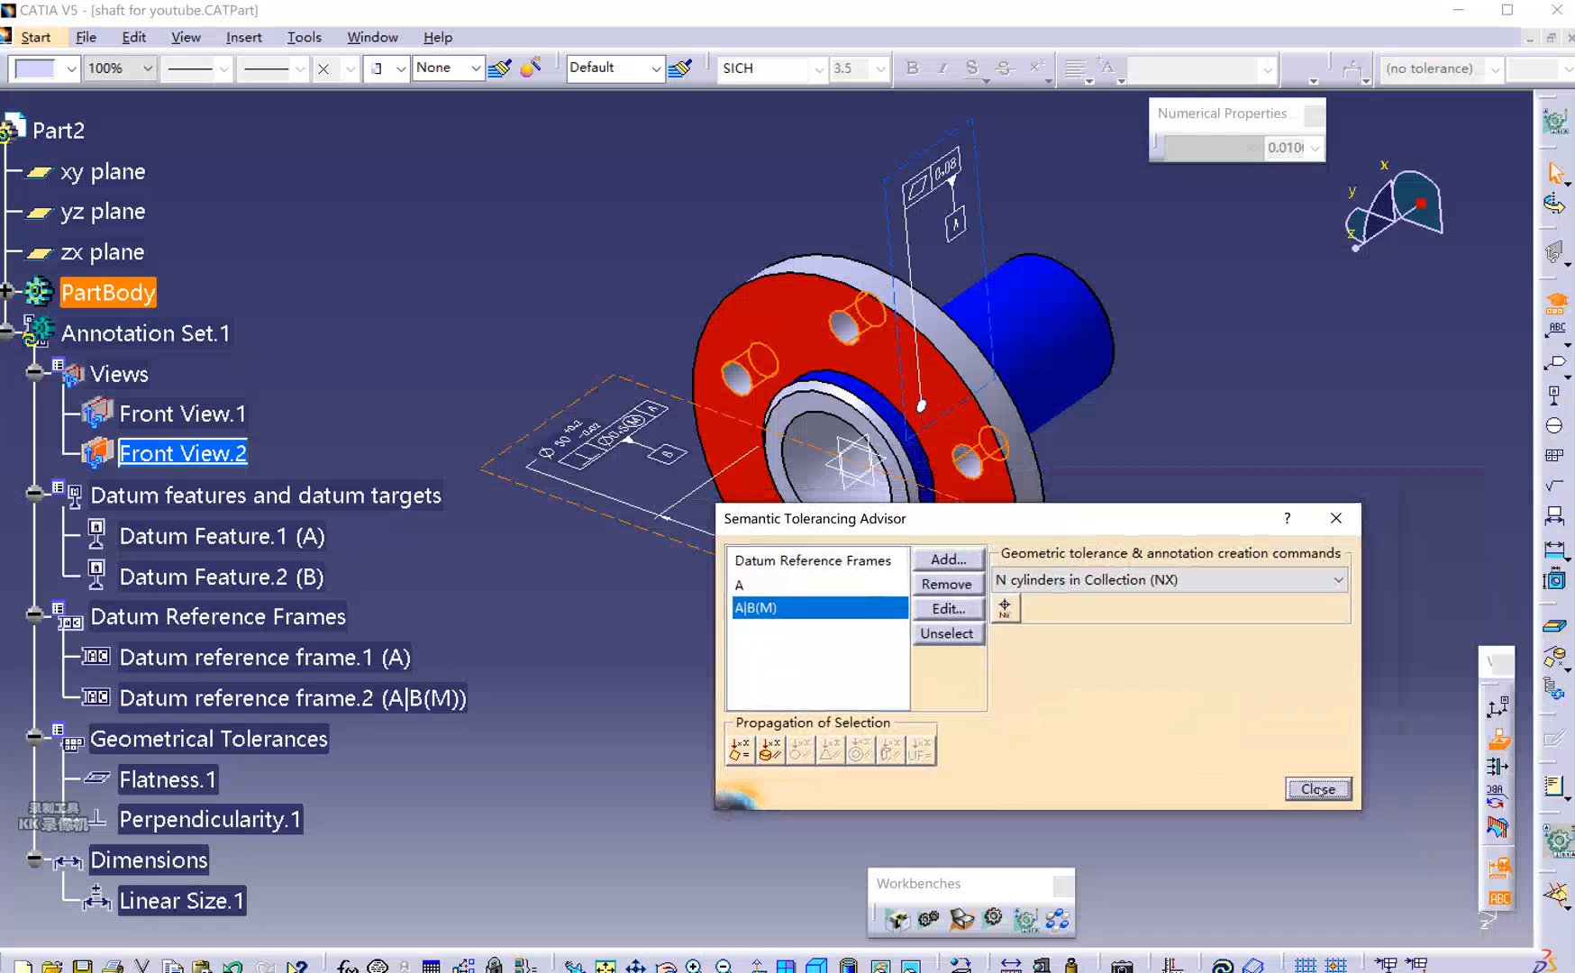
click(1005, 610)
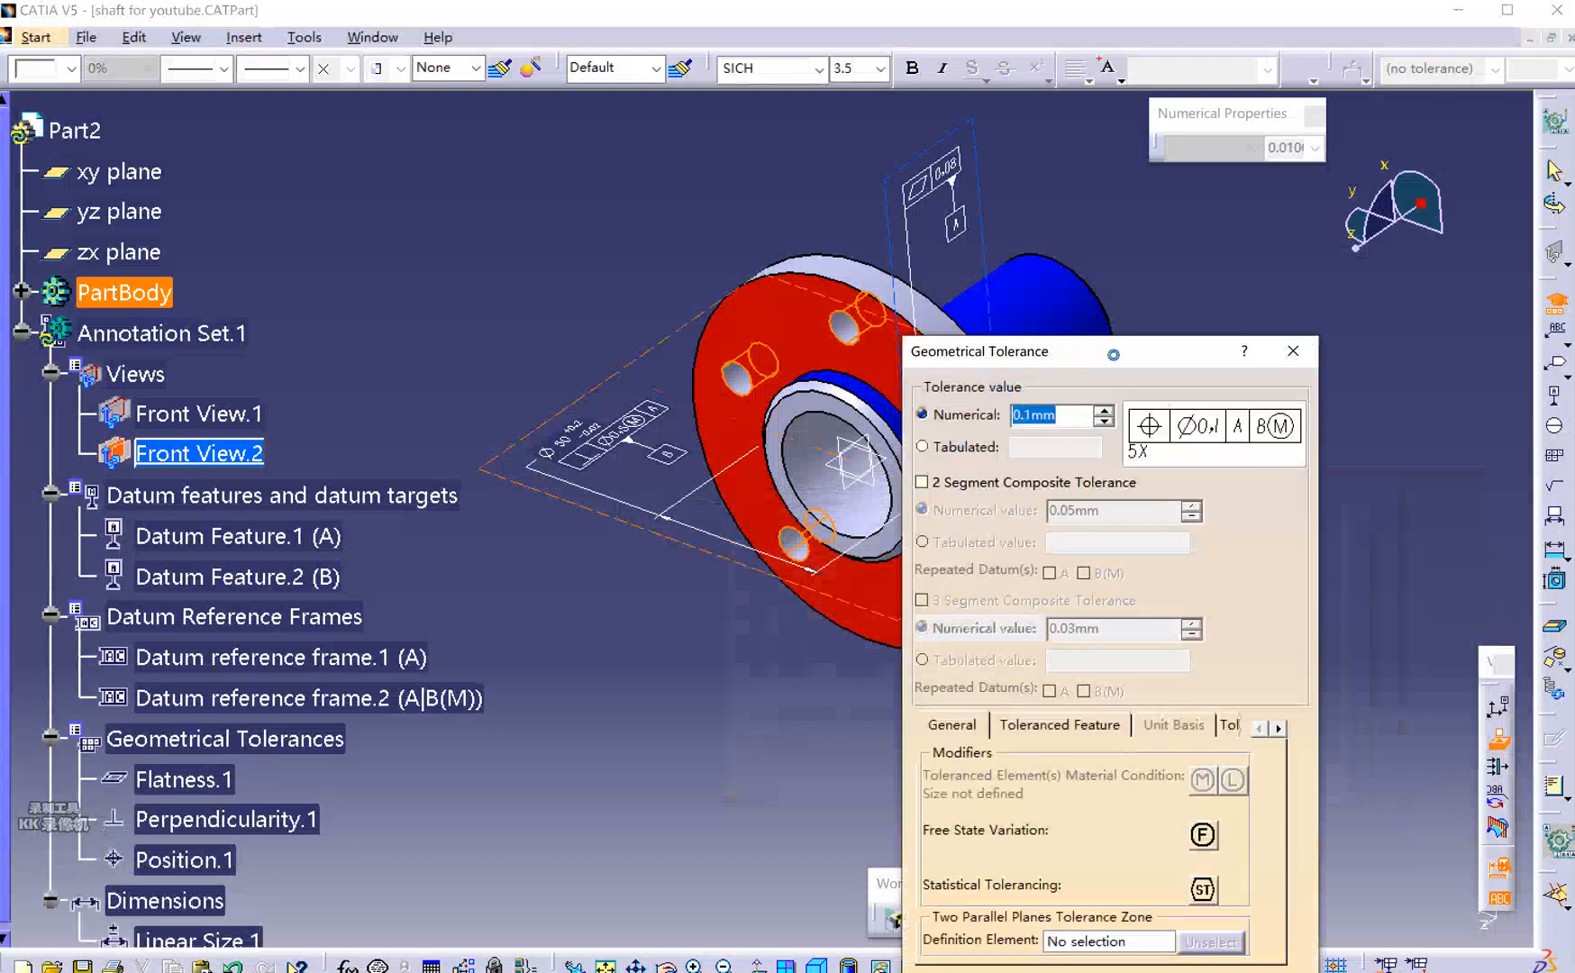
drag(1114, 354, 1303, 239)
mouse_move(659, 574)
middle_down()
mouse_move(730, 541)
mouse_move(813, 549)
middle_up()
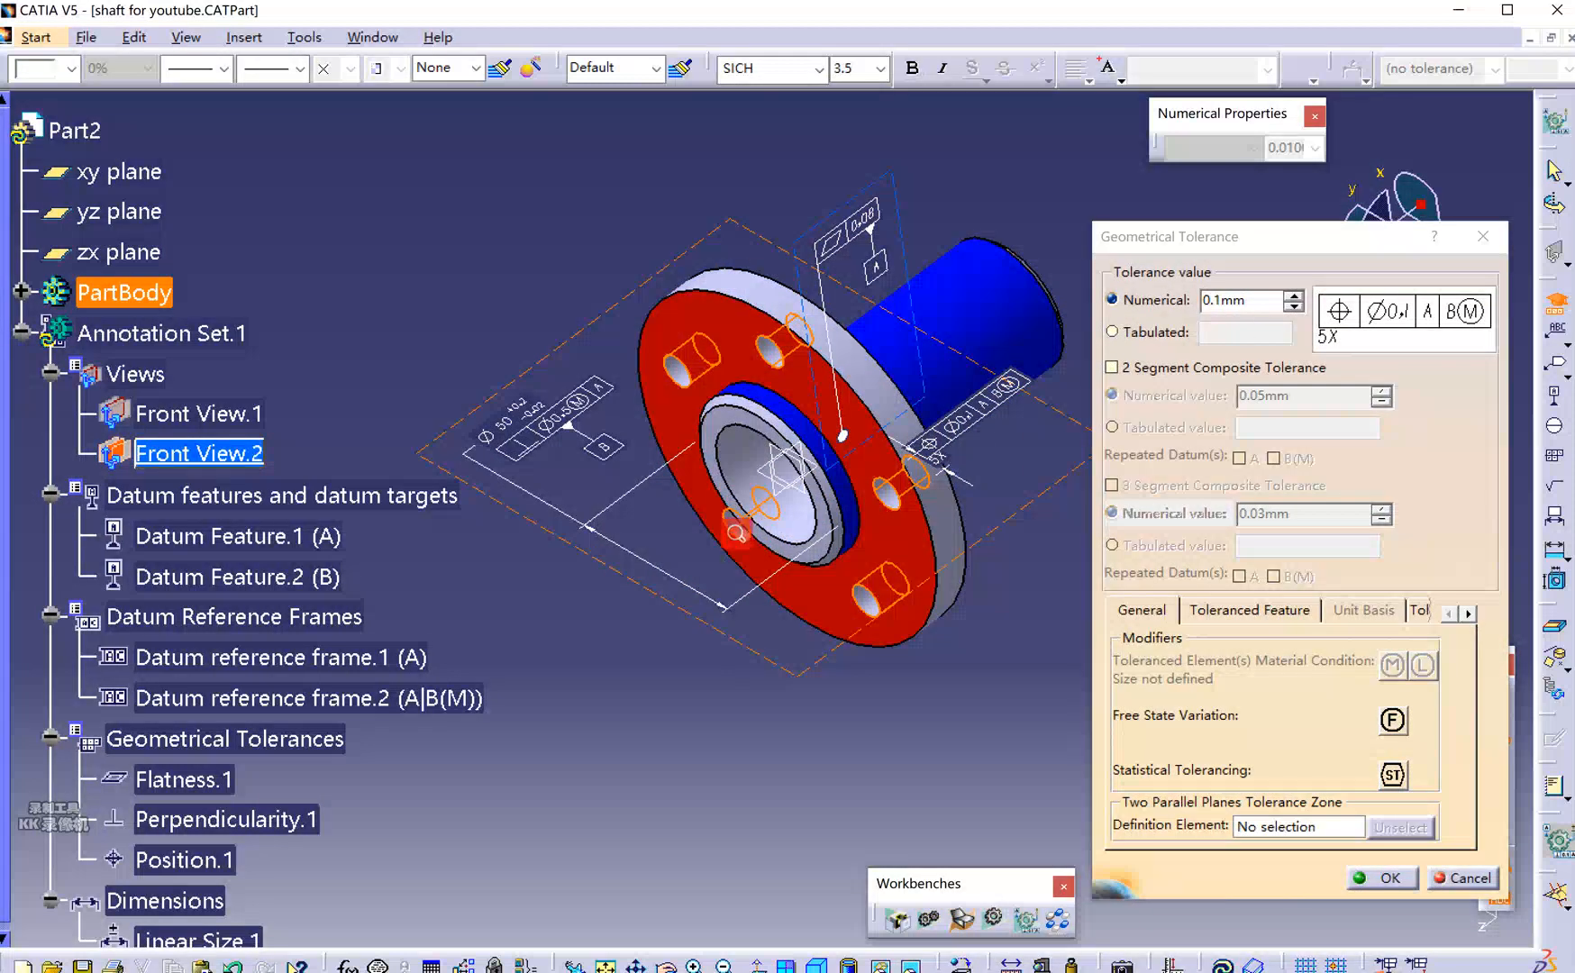
click(1248, 301)
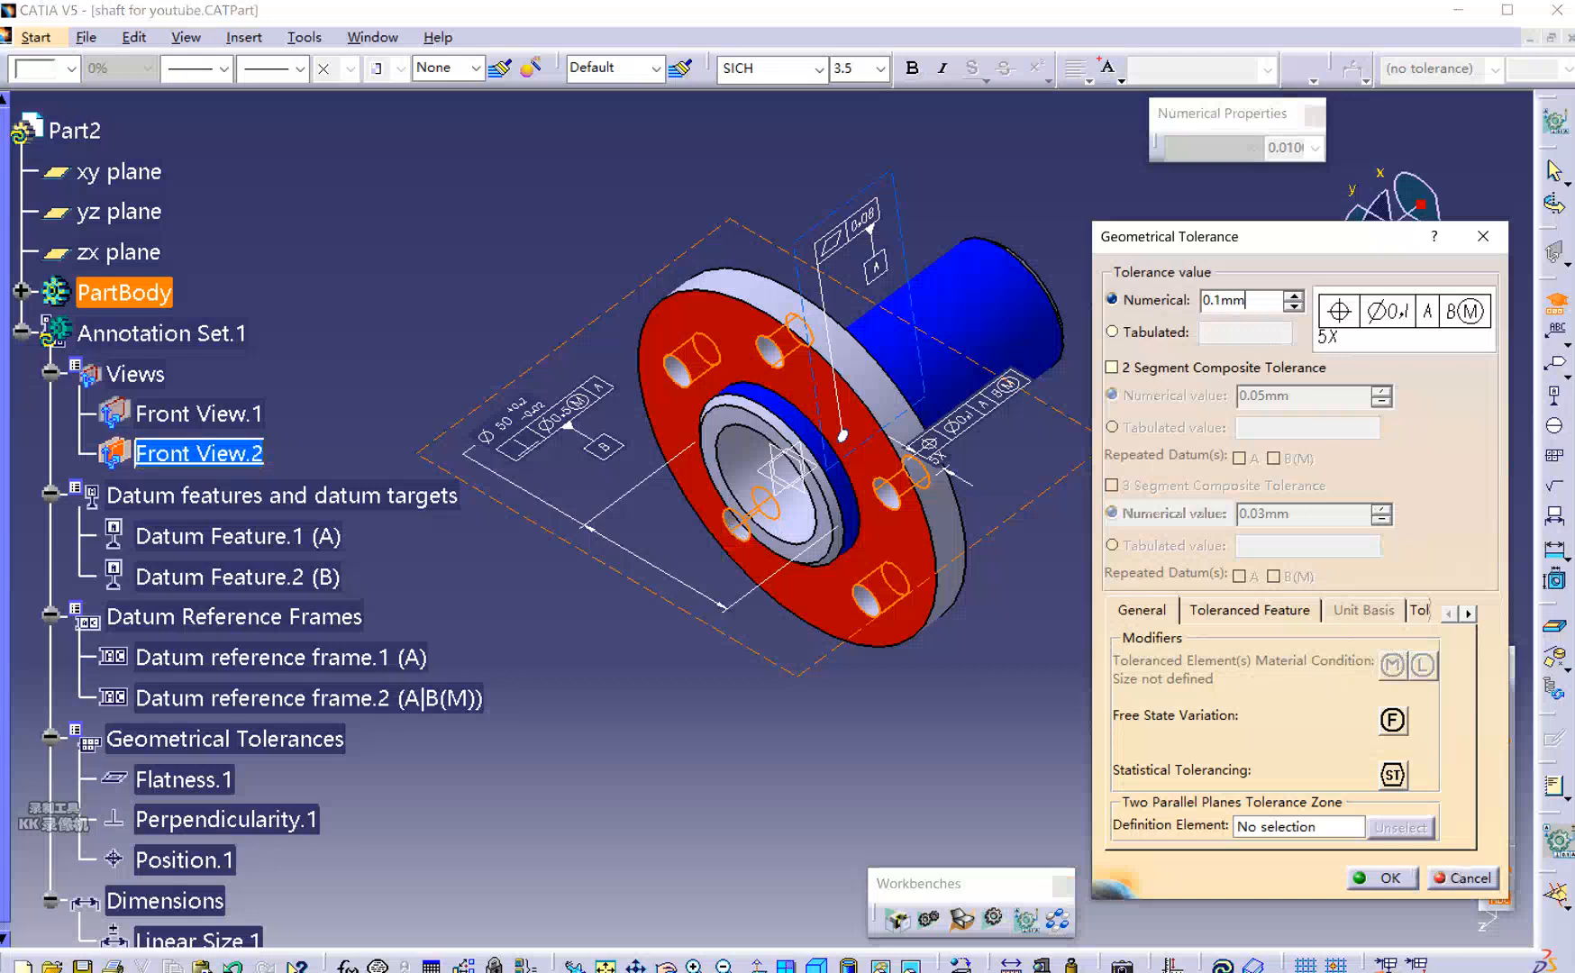
click(1463, 878)
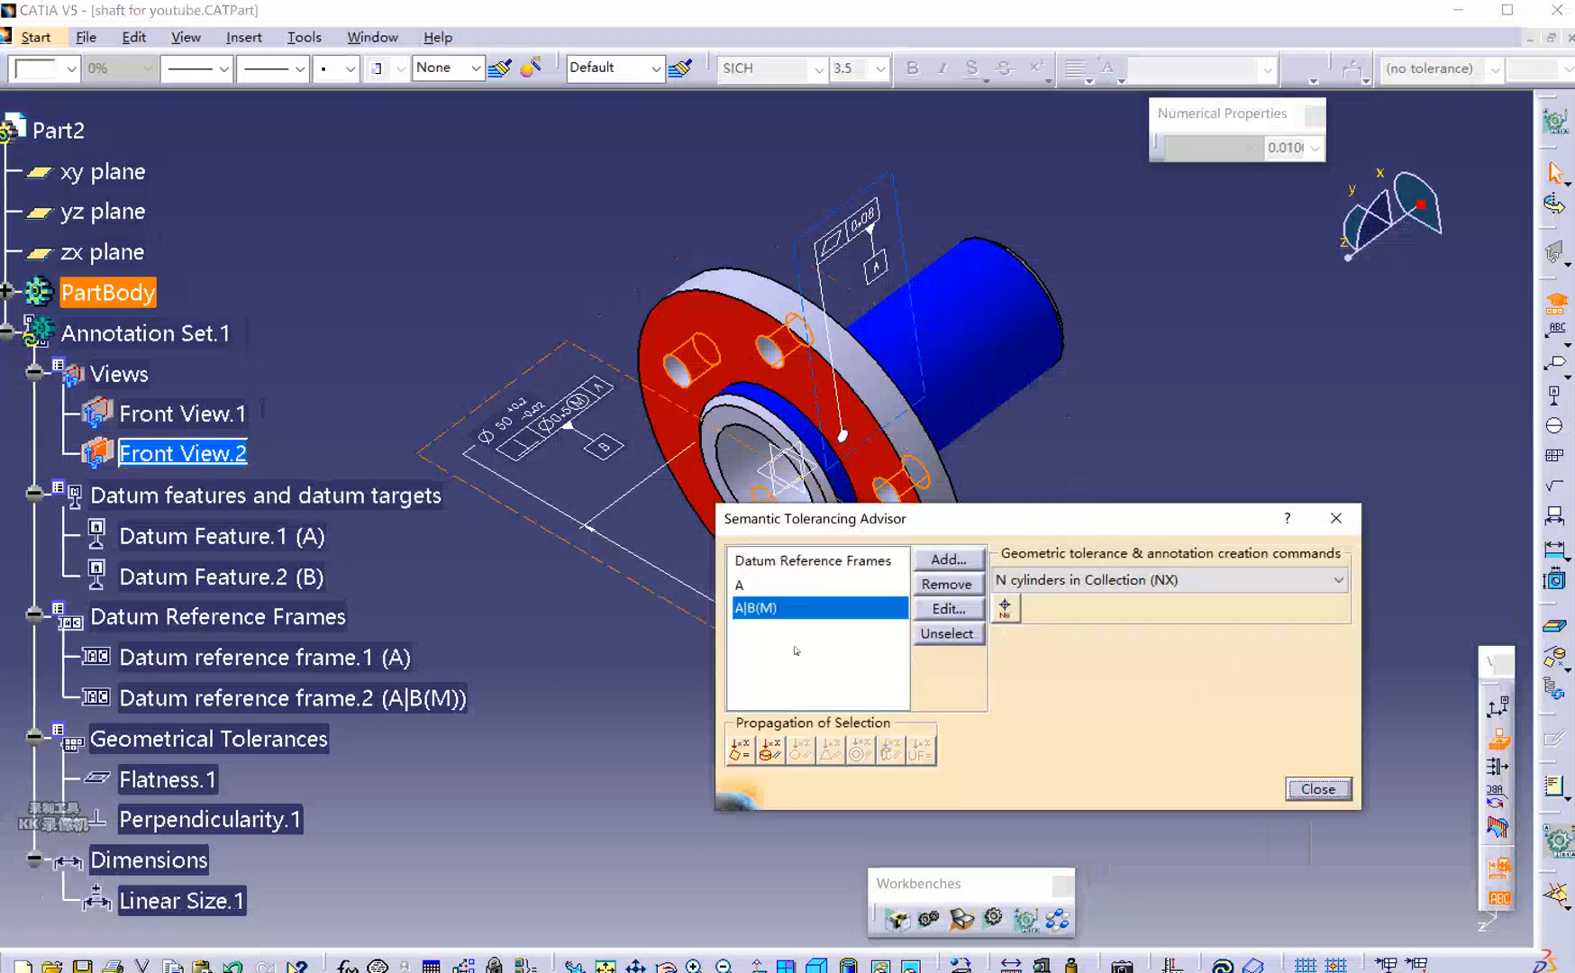
Add a 5X bolt-hole diameter dimension in NUM.DIMM with a symmetric 0.2 upper limit.
click(793, 645)
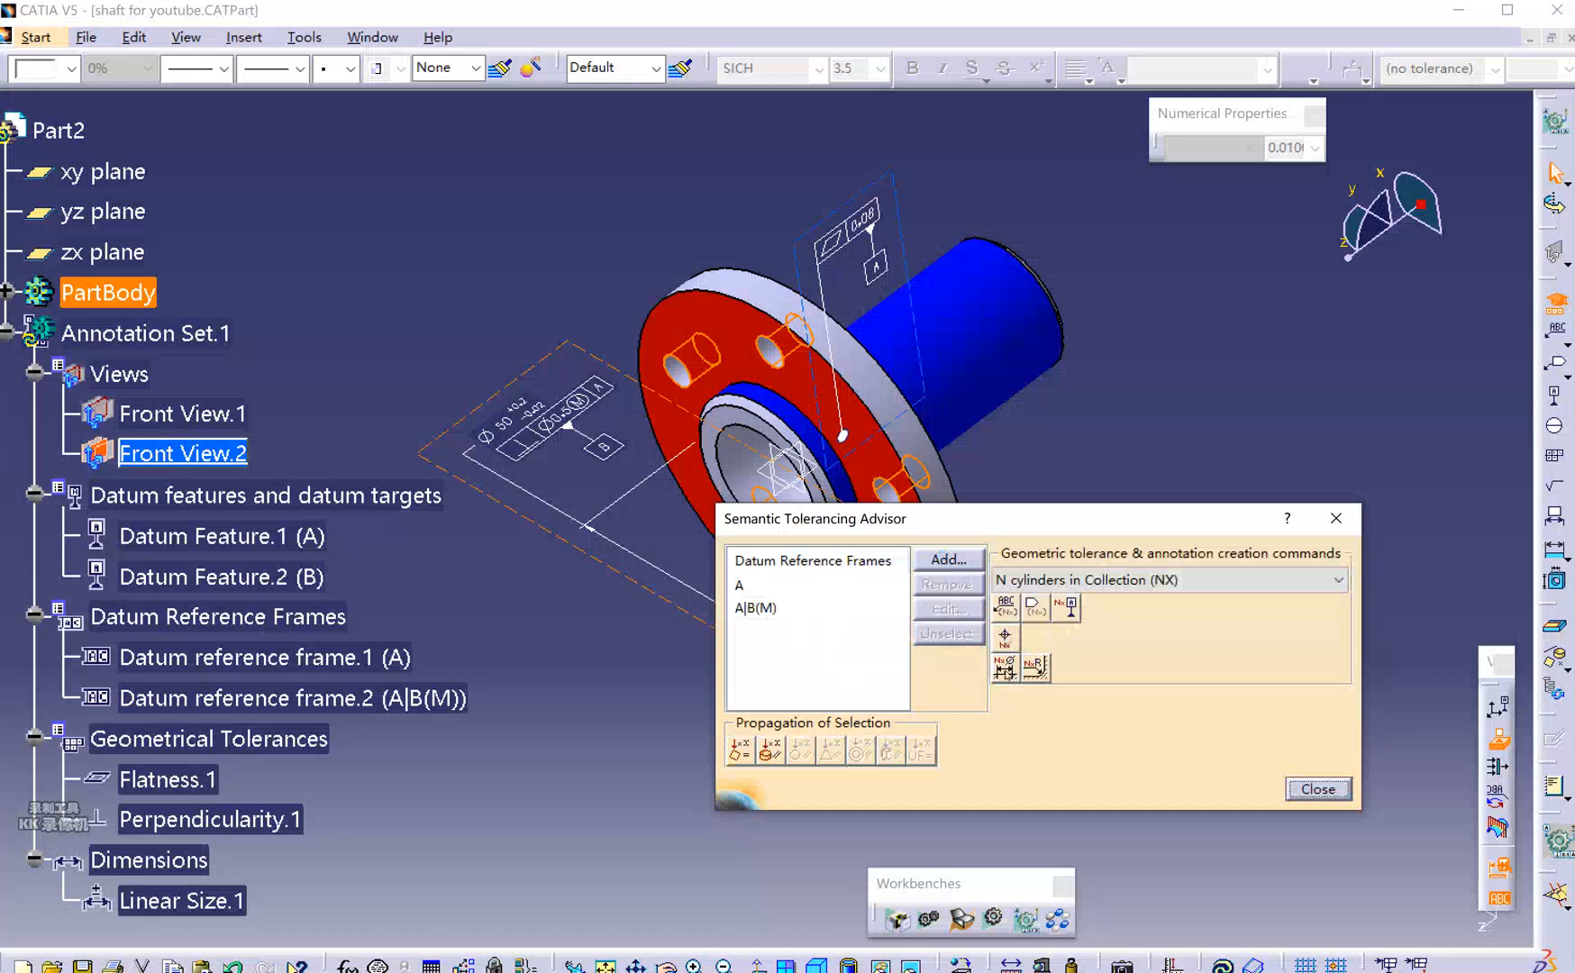
click(1004, 667)
click(1005, 666)
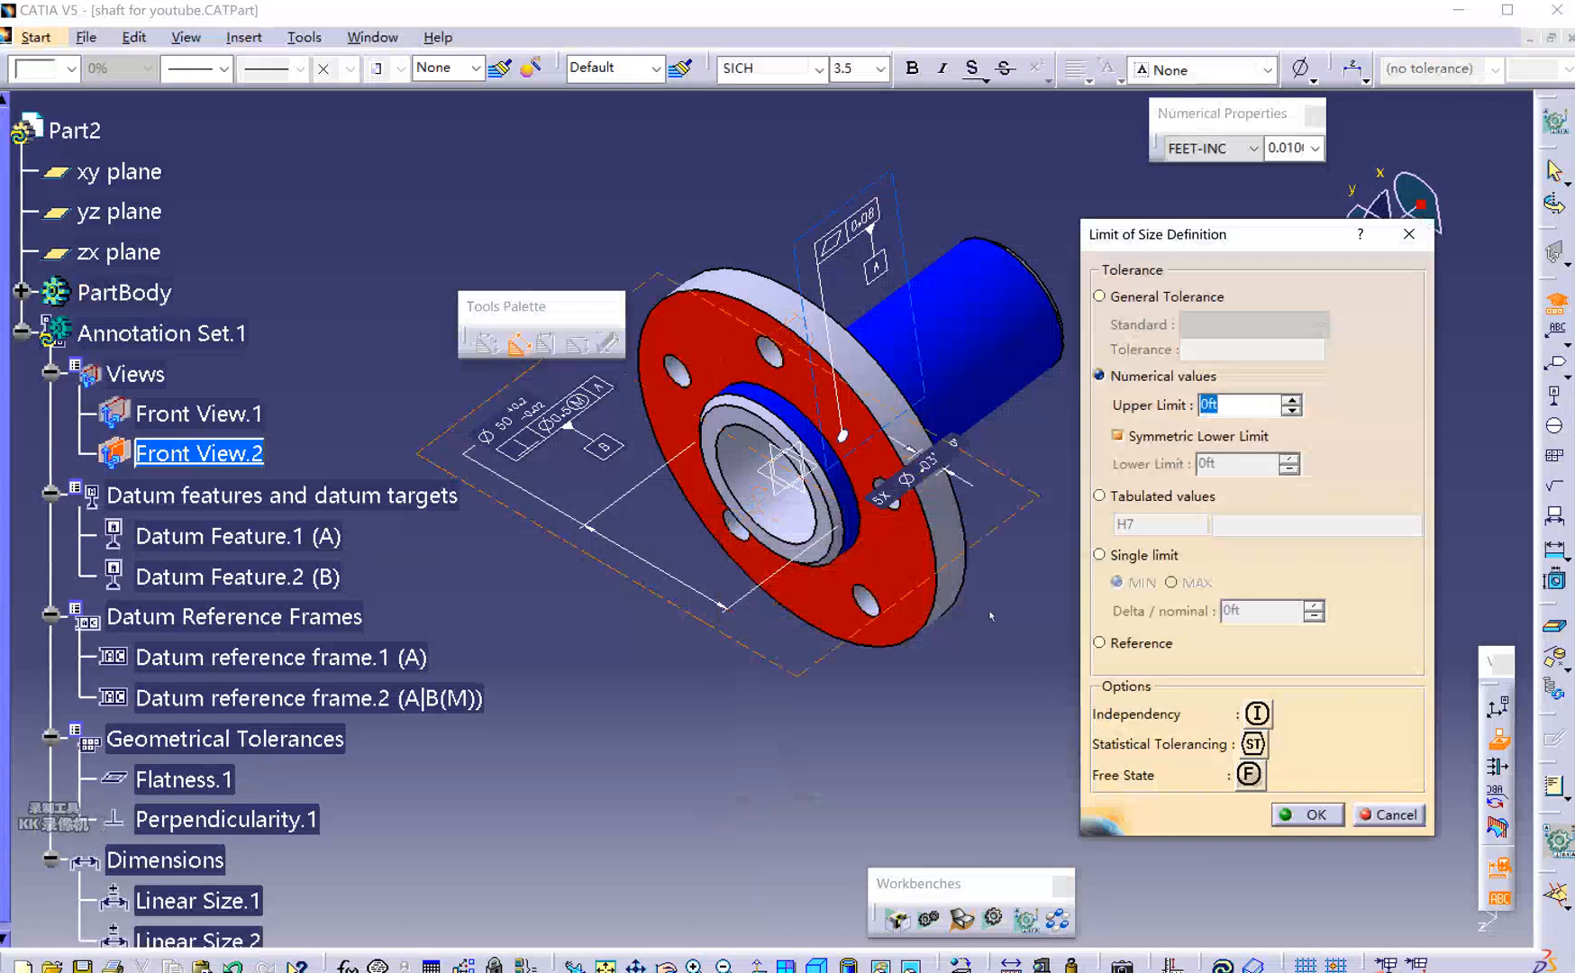
click(1212, 148)
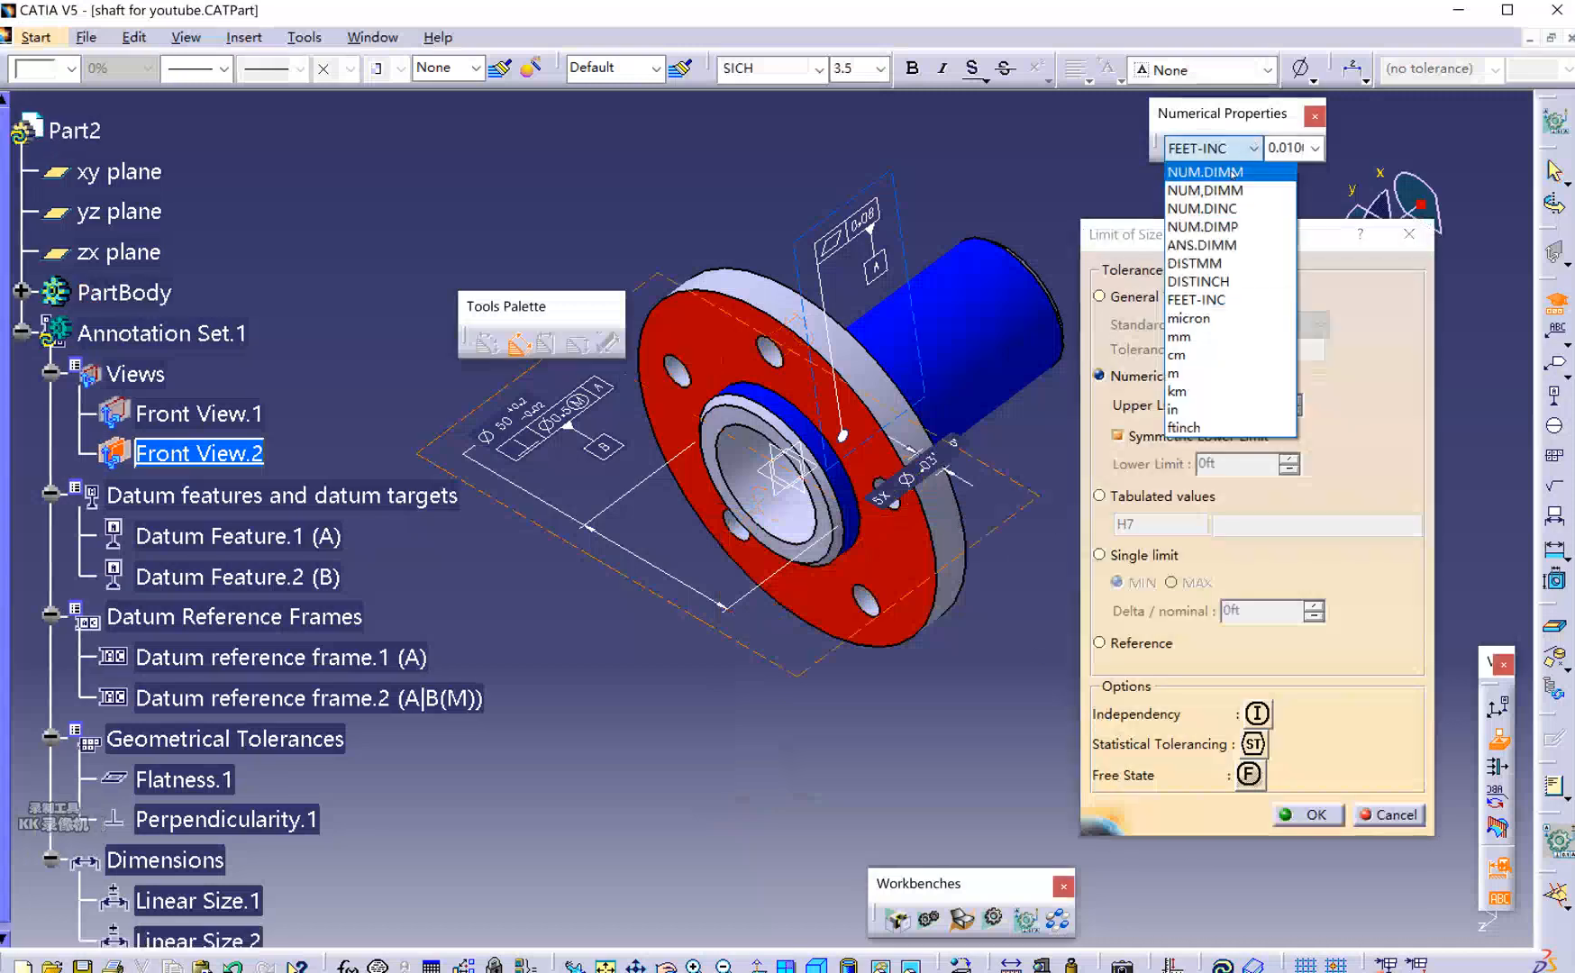
click(1207, 168)
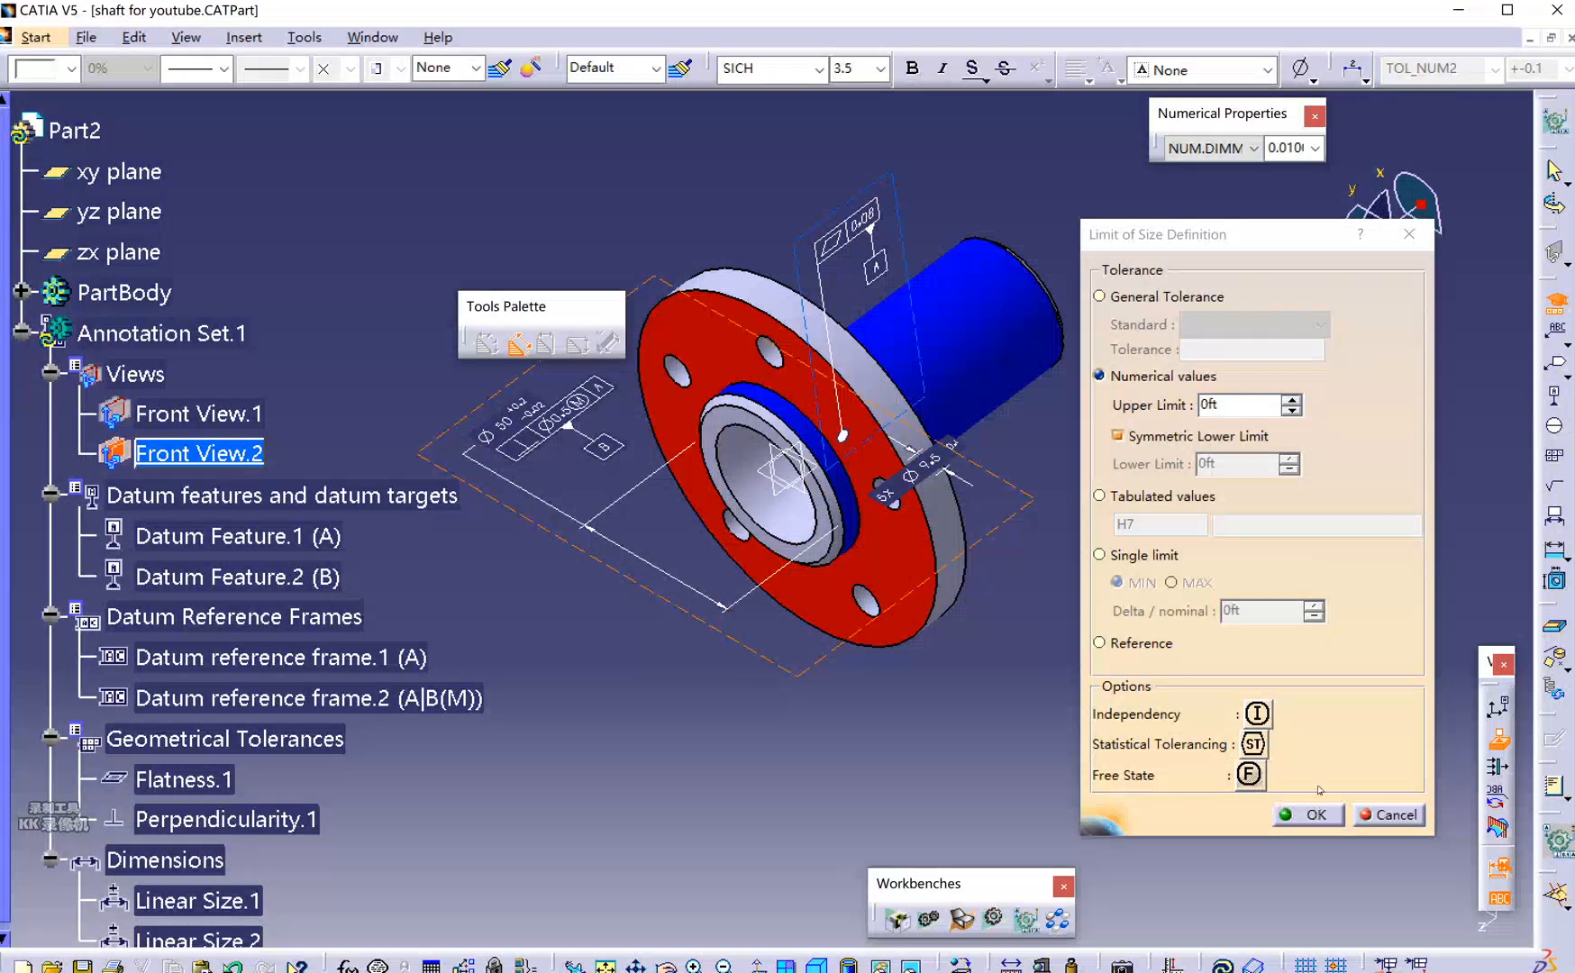
double_click(1212, 404)
text(0.02)
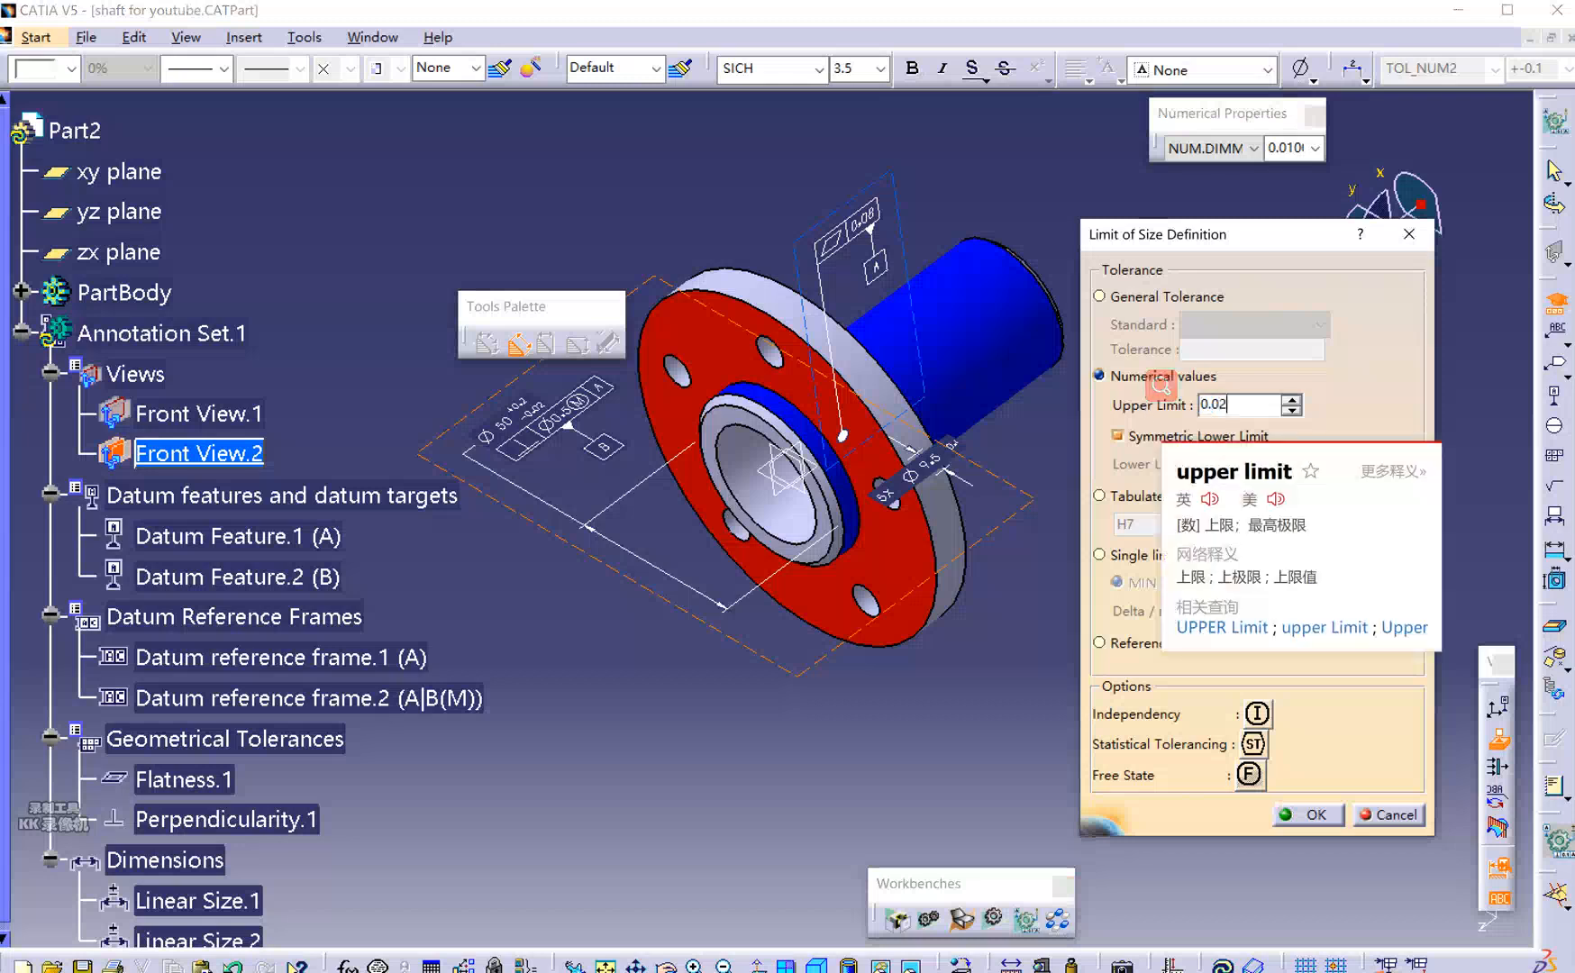
drag(1222, 405, 1208, 405)
key(BackSpace)
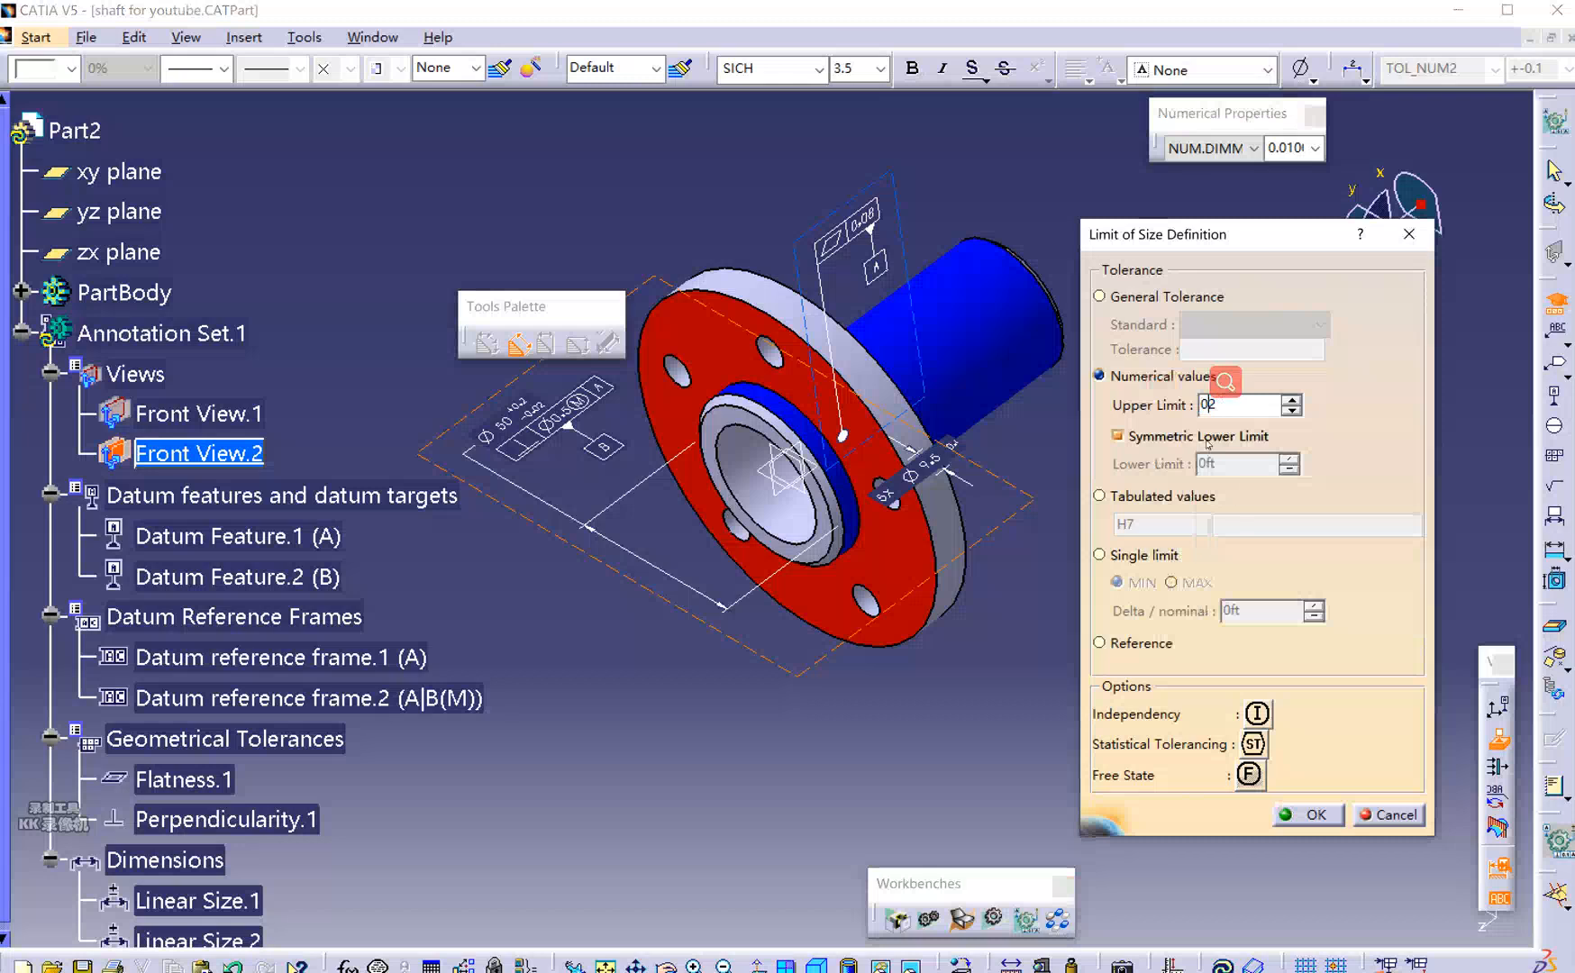
text(.)
click(1313, 813)
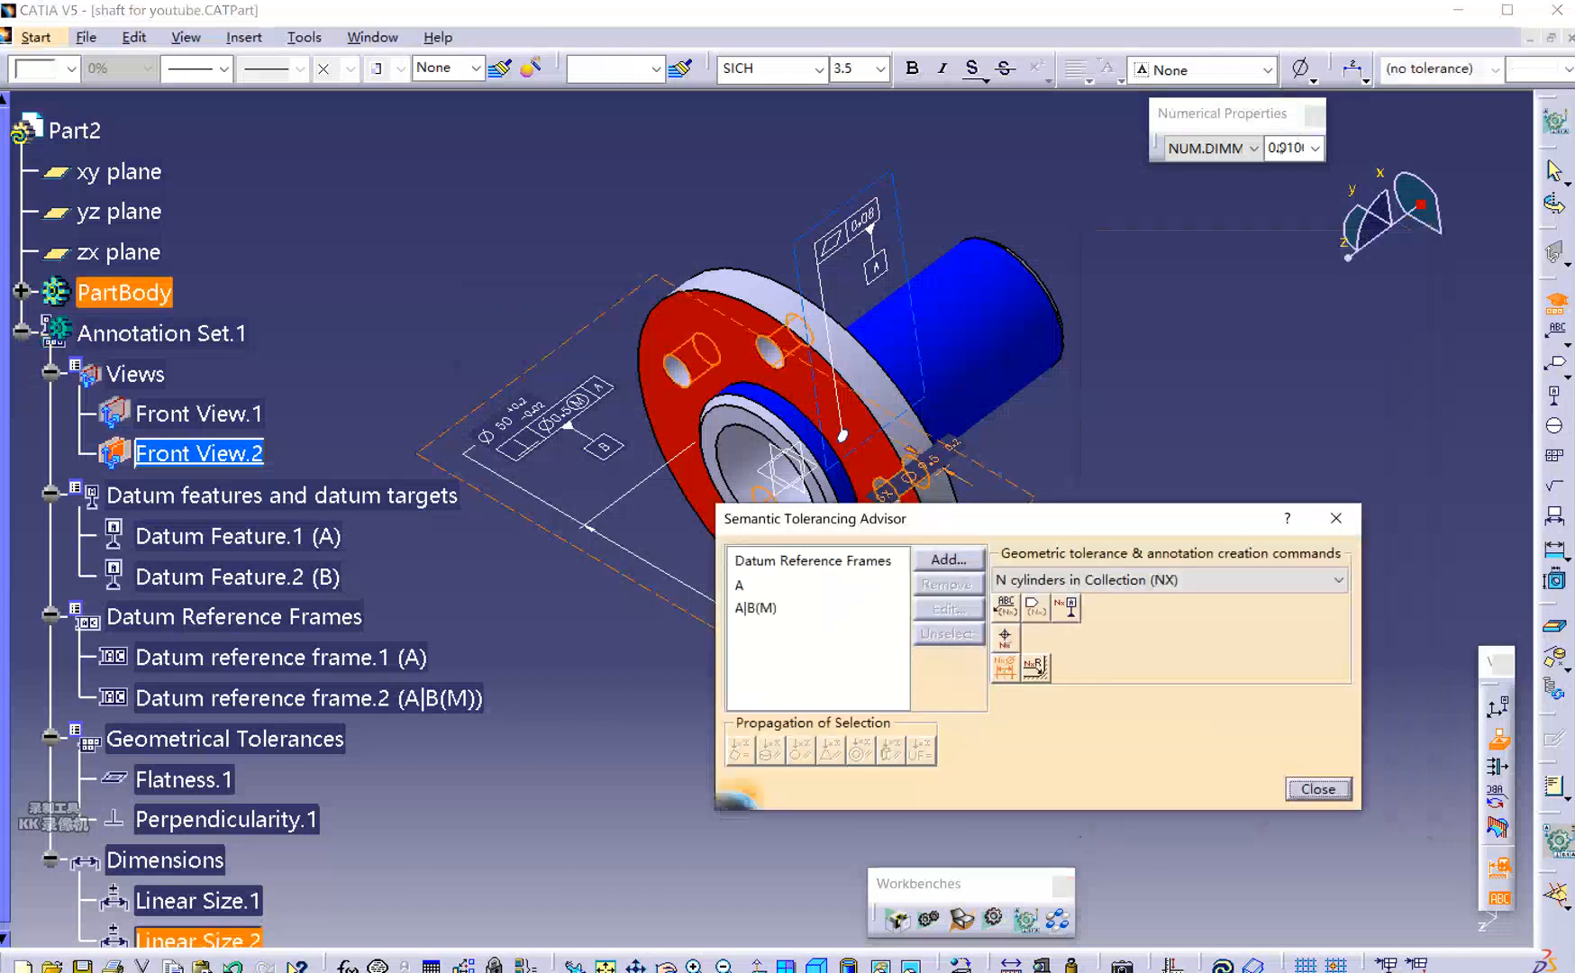
Display the hole dimension as TOL_RES1 limits, text along its line, beside the flange.
click(1495, 69)
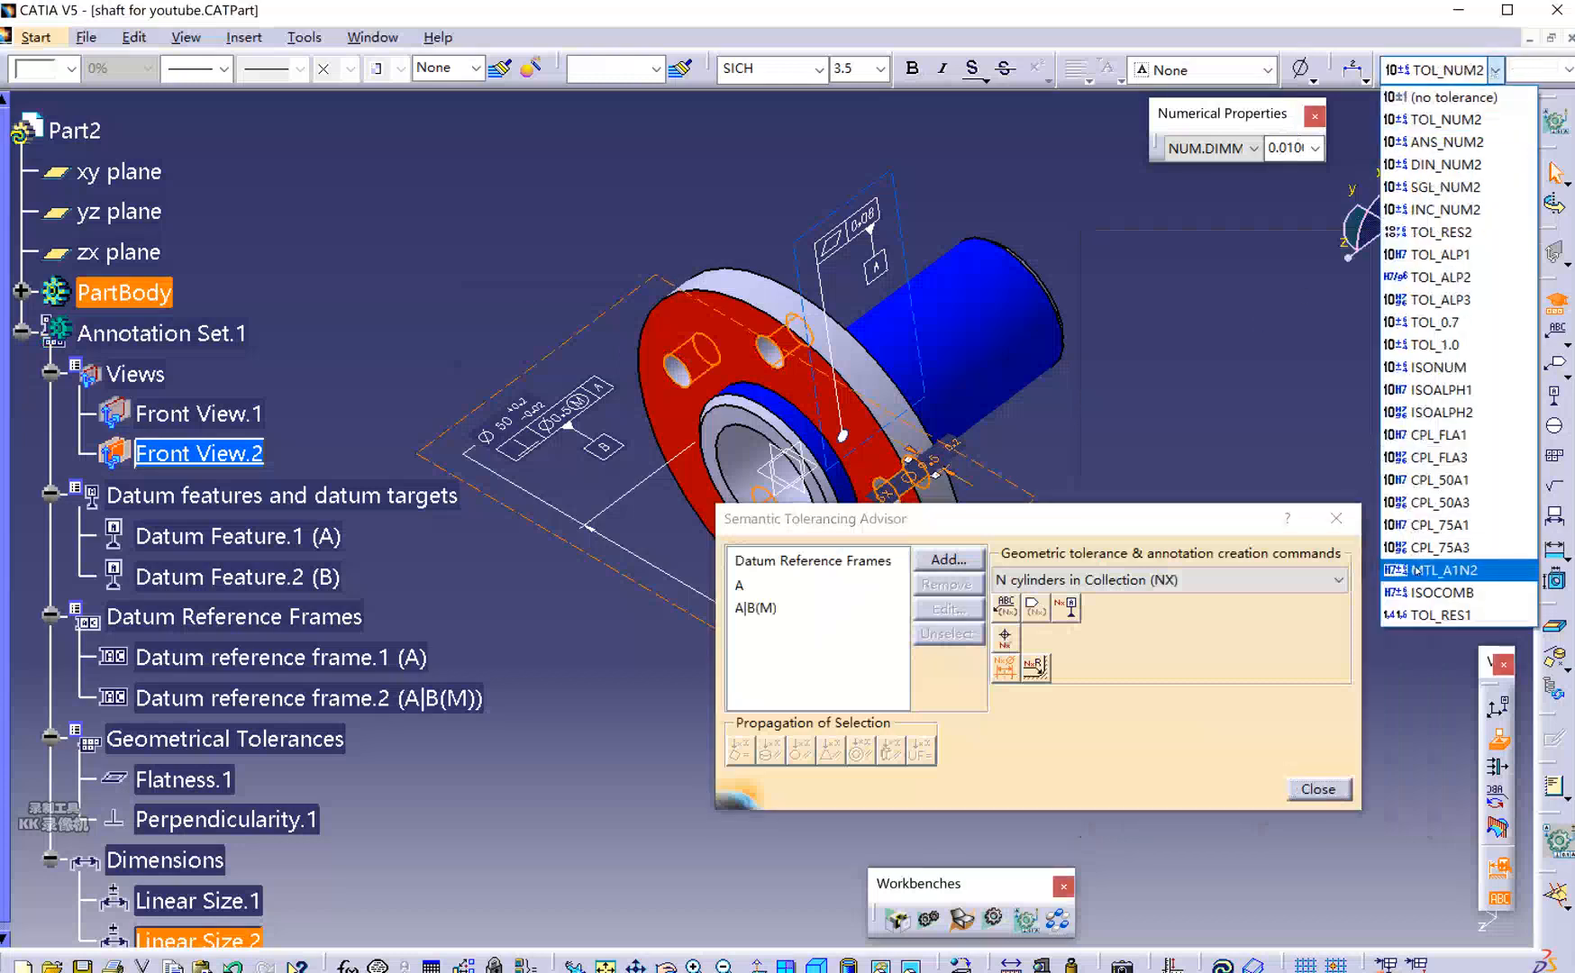
click(1431, 617)
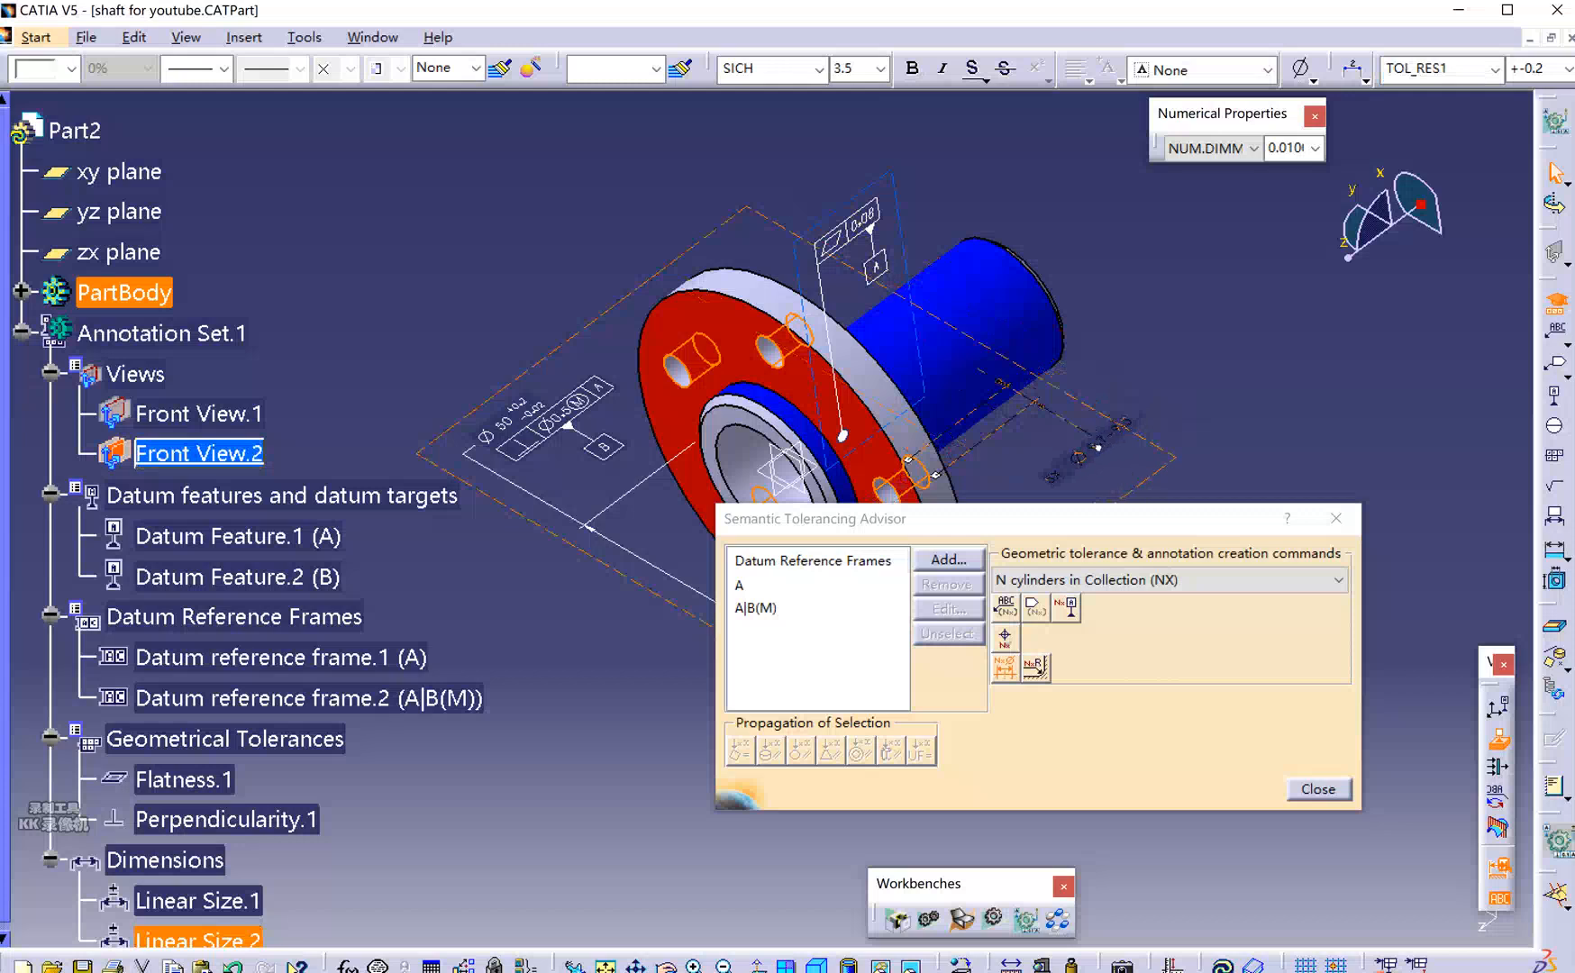
click(1070, 468)
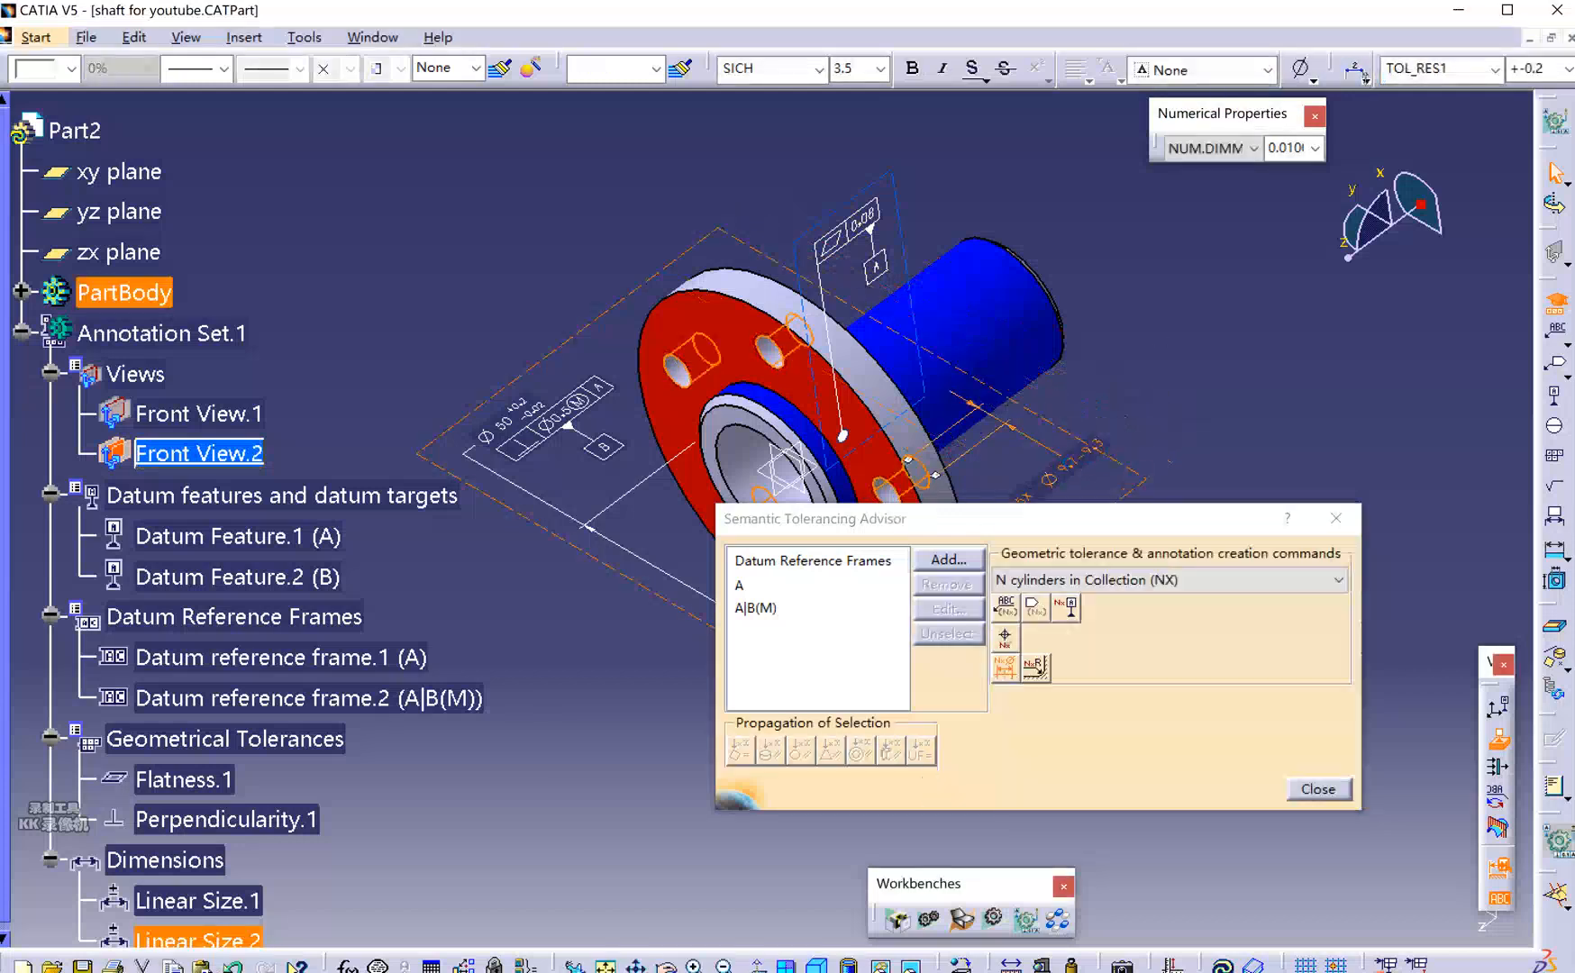
click(1365, 78)
click(1395, 136)
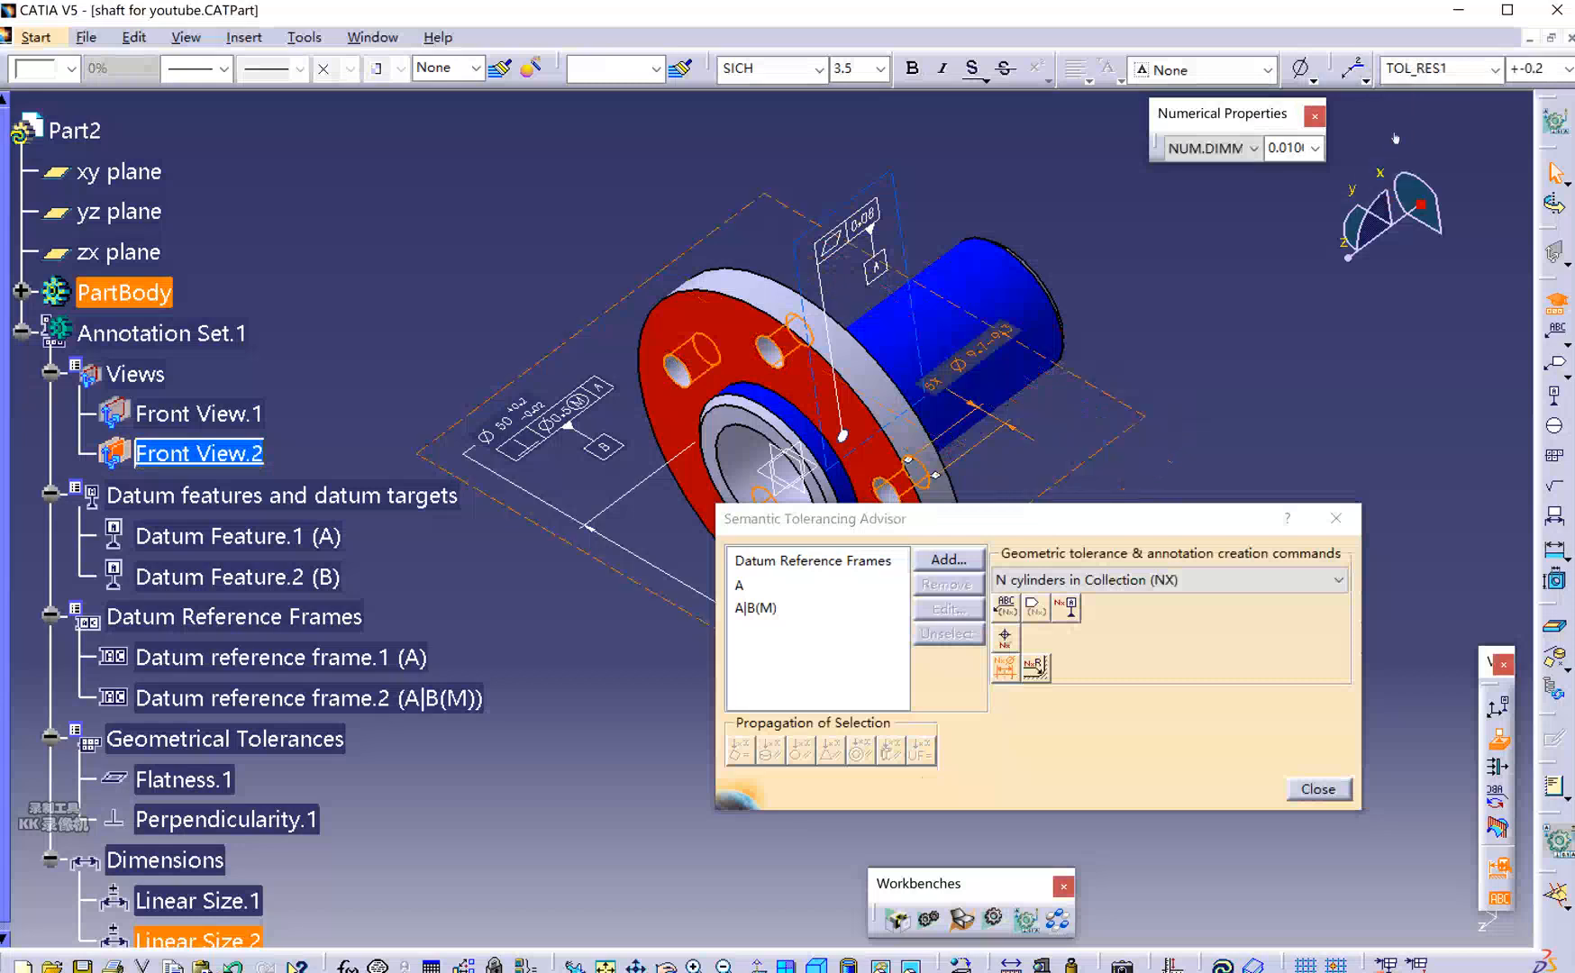
drag(979, 362, 986, 444)
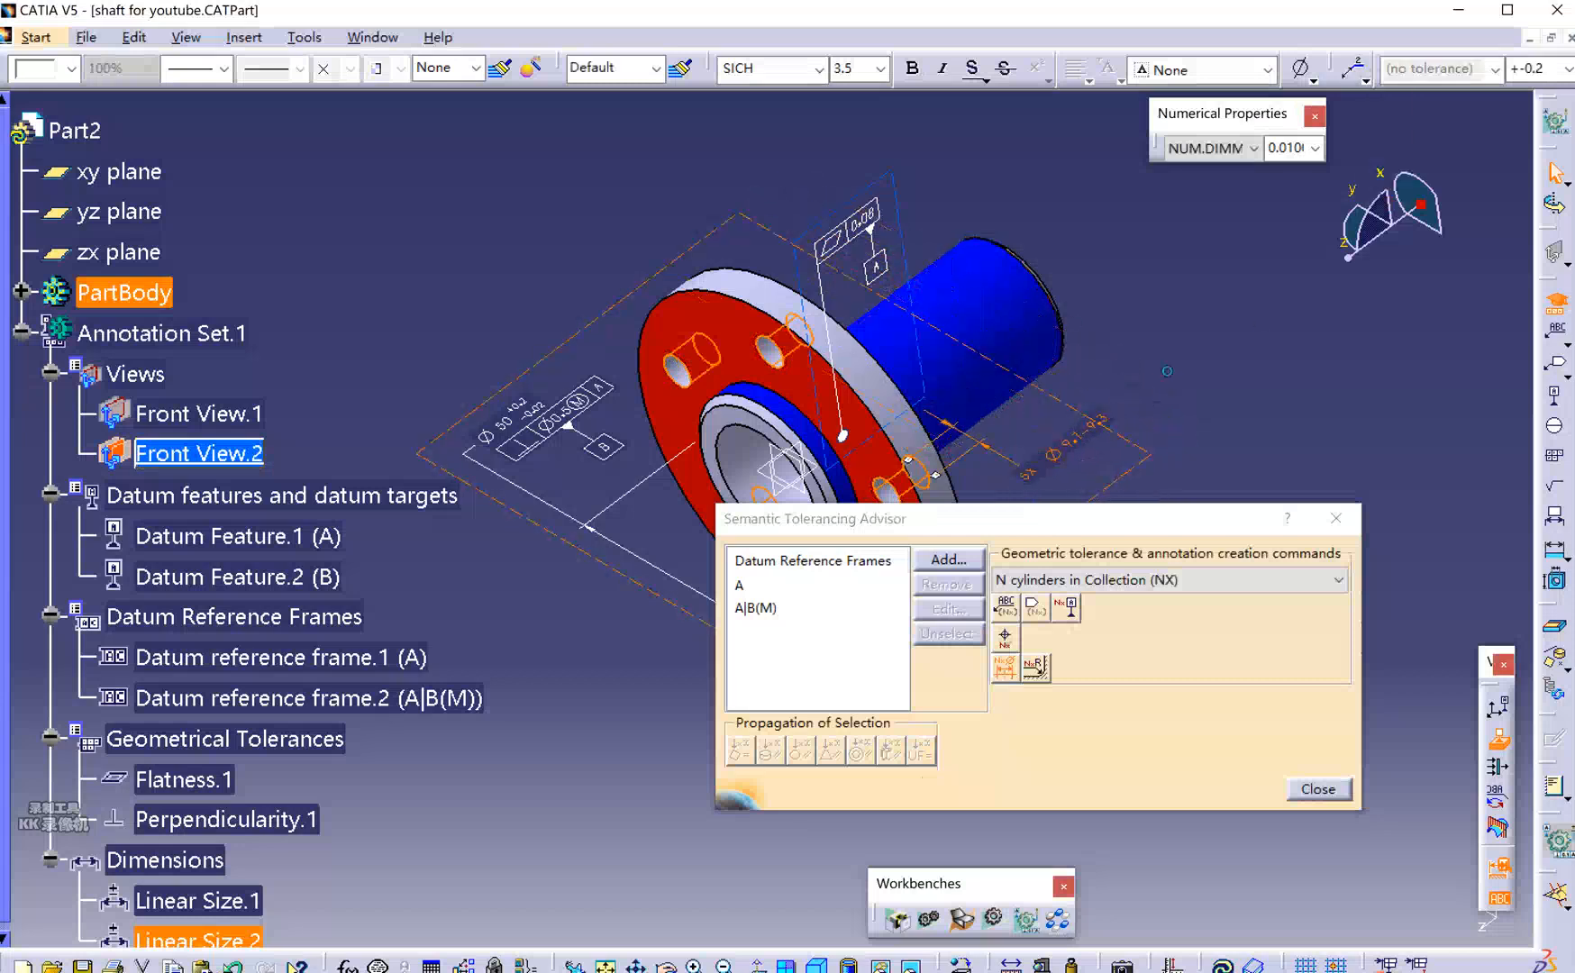
key(Escape)
Select the hole diameter dimension and shift the tolerancing advisor lower.
middle_drag(1261, 496, 1238, 478)
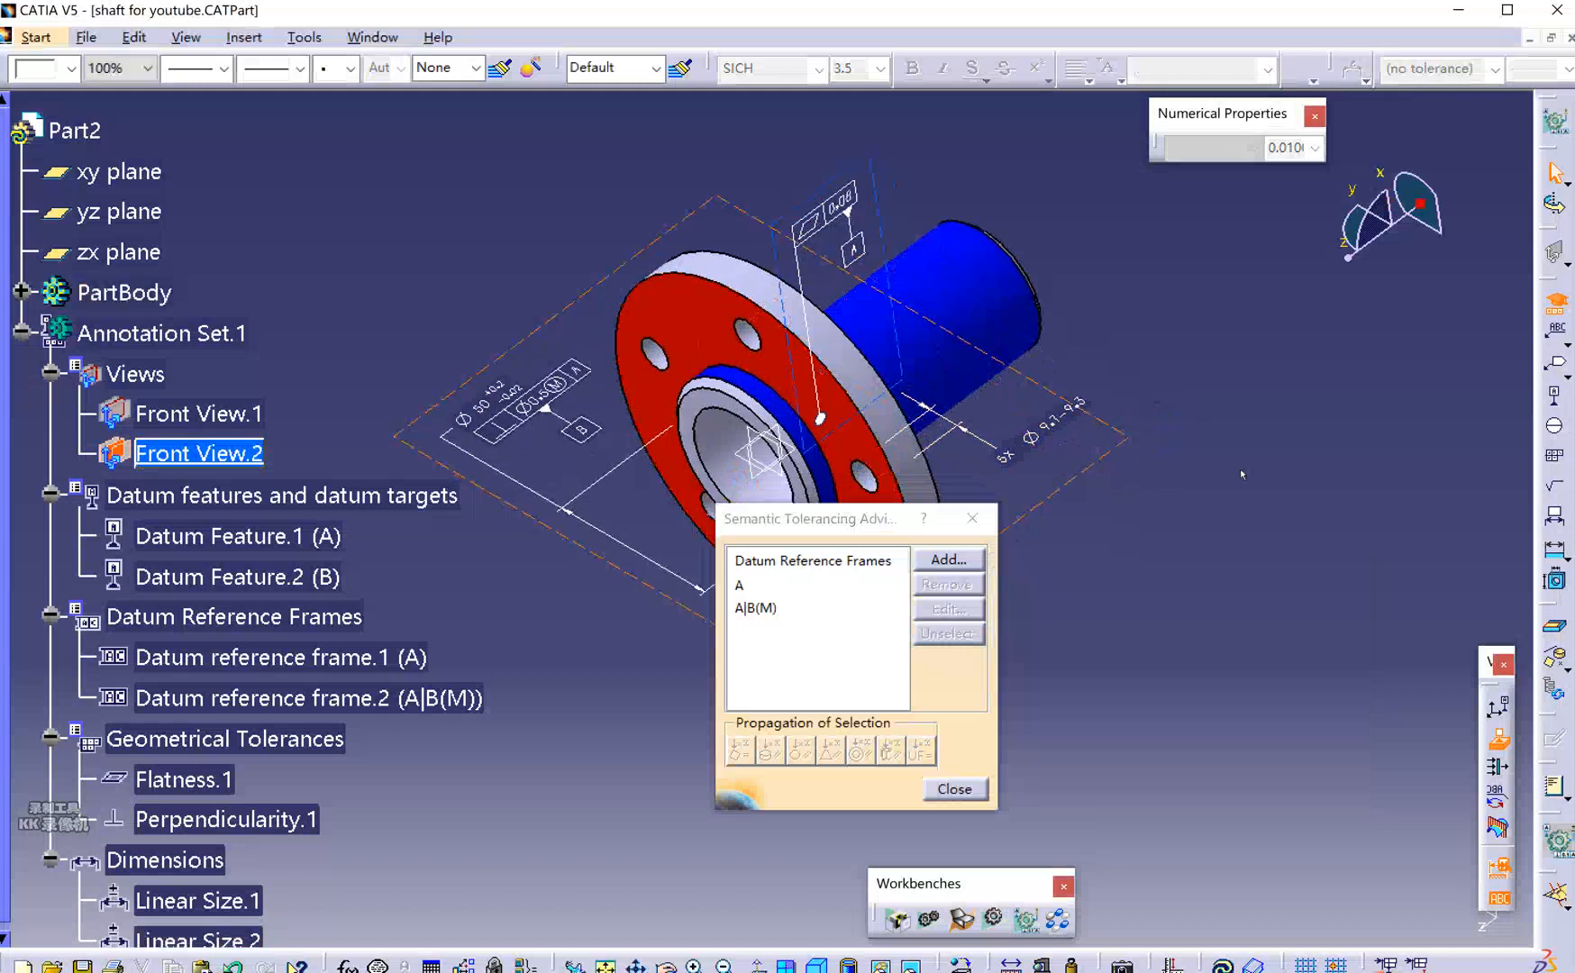
click(1040, 431)
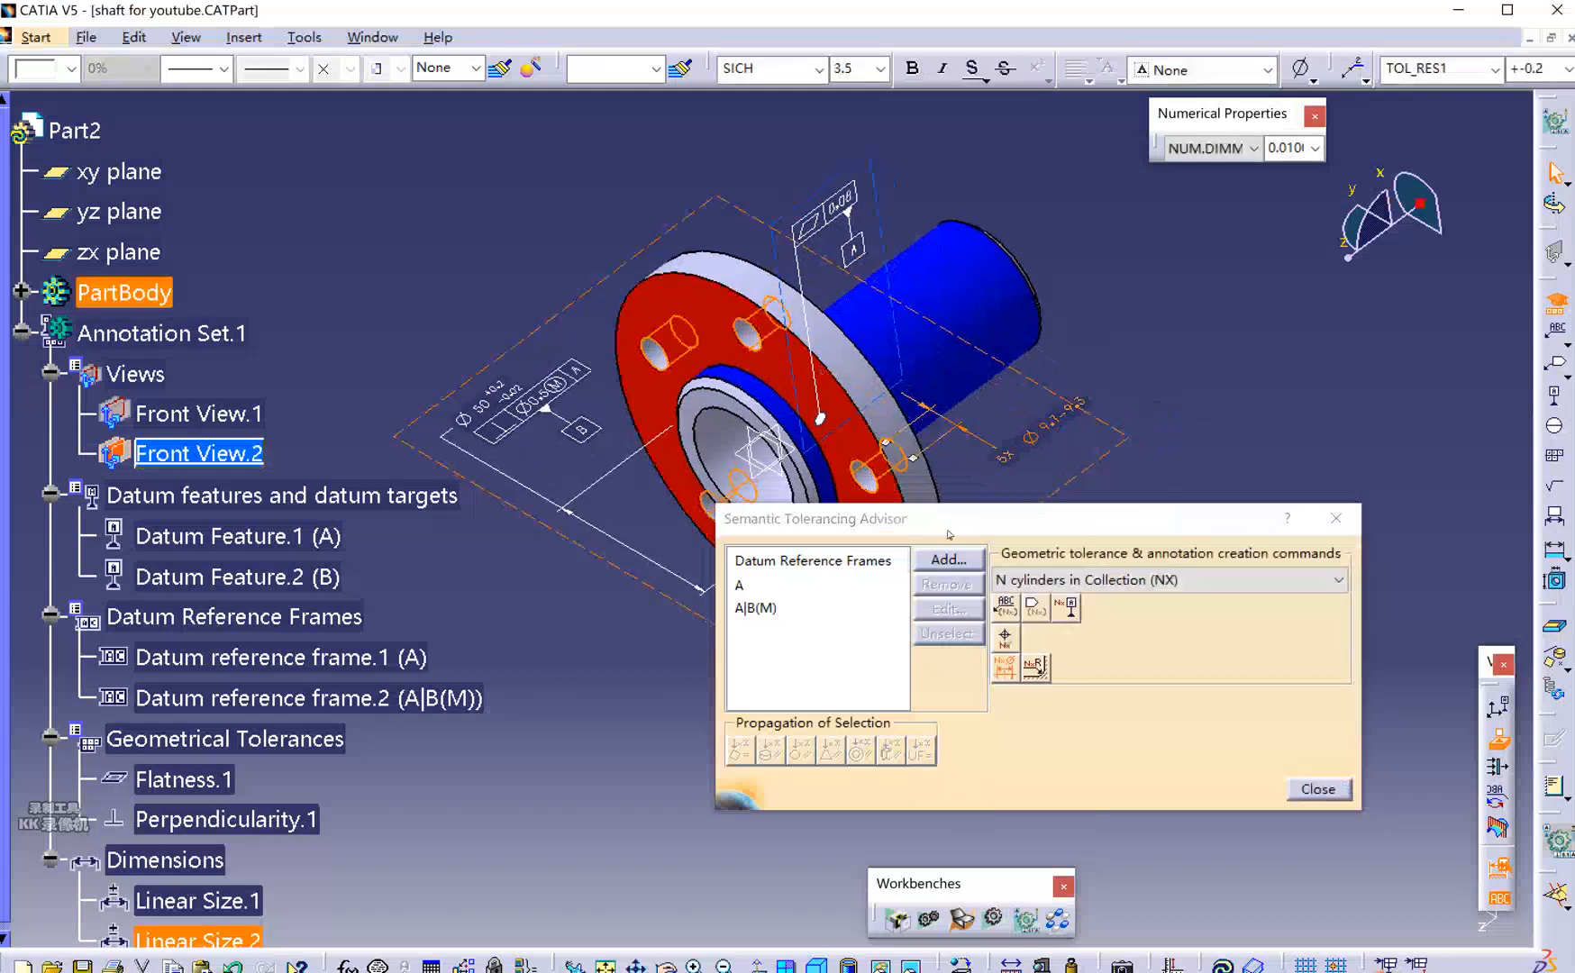
mouse_move(901, 556)
mouse_down()
mouse_move(1129, 563)
mouse_move(928, 580)
mouse_move(883, 555)
mouse_move(888, 574)
mouse_up()
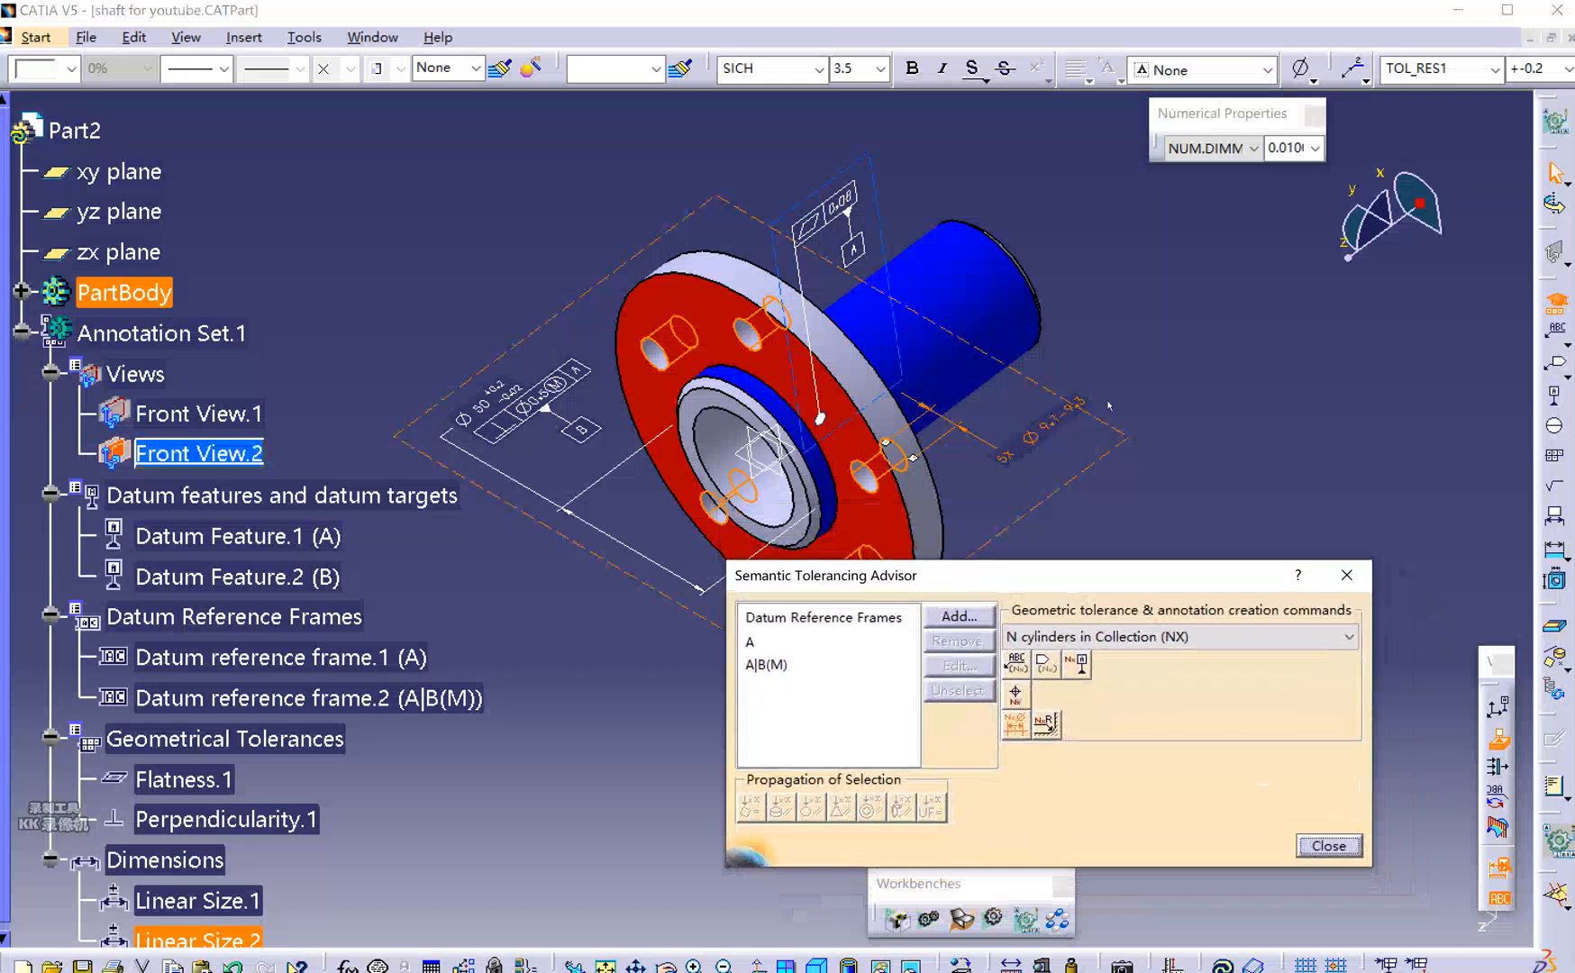
click(1214, 366)
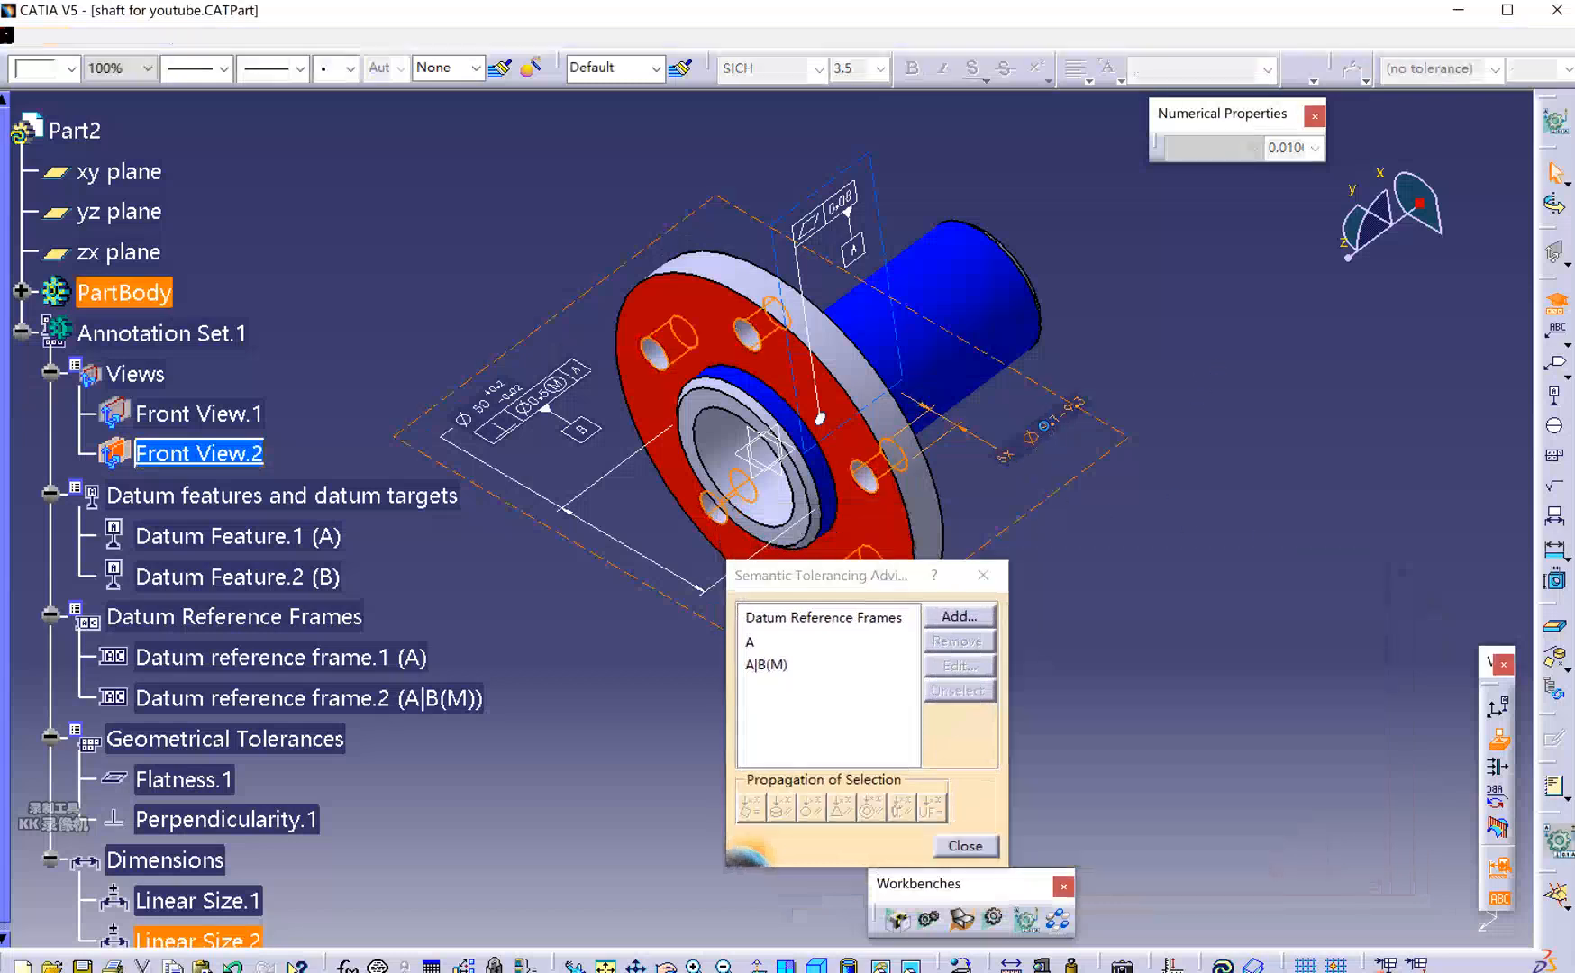
In the 5X hole dimension's Tolerance properties, change the upper value from 0.2 to 0 mm.
right_click(1045, 430)
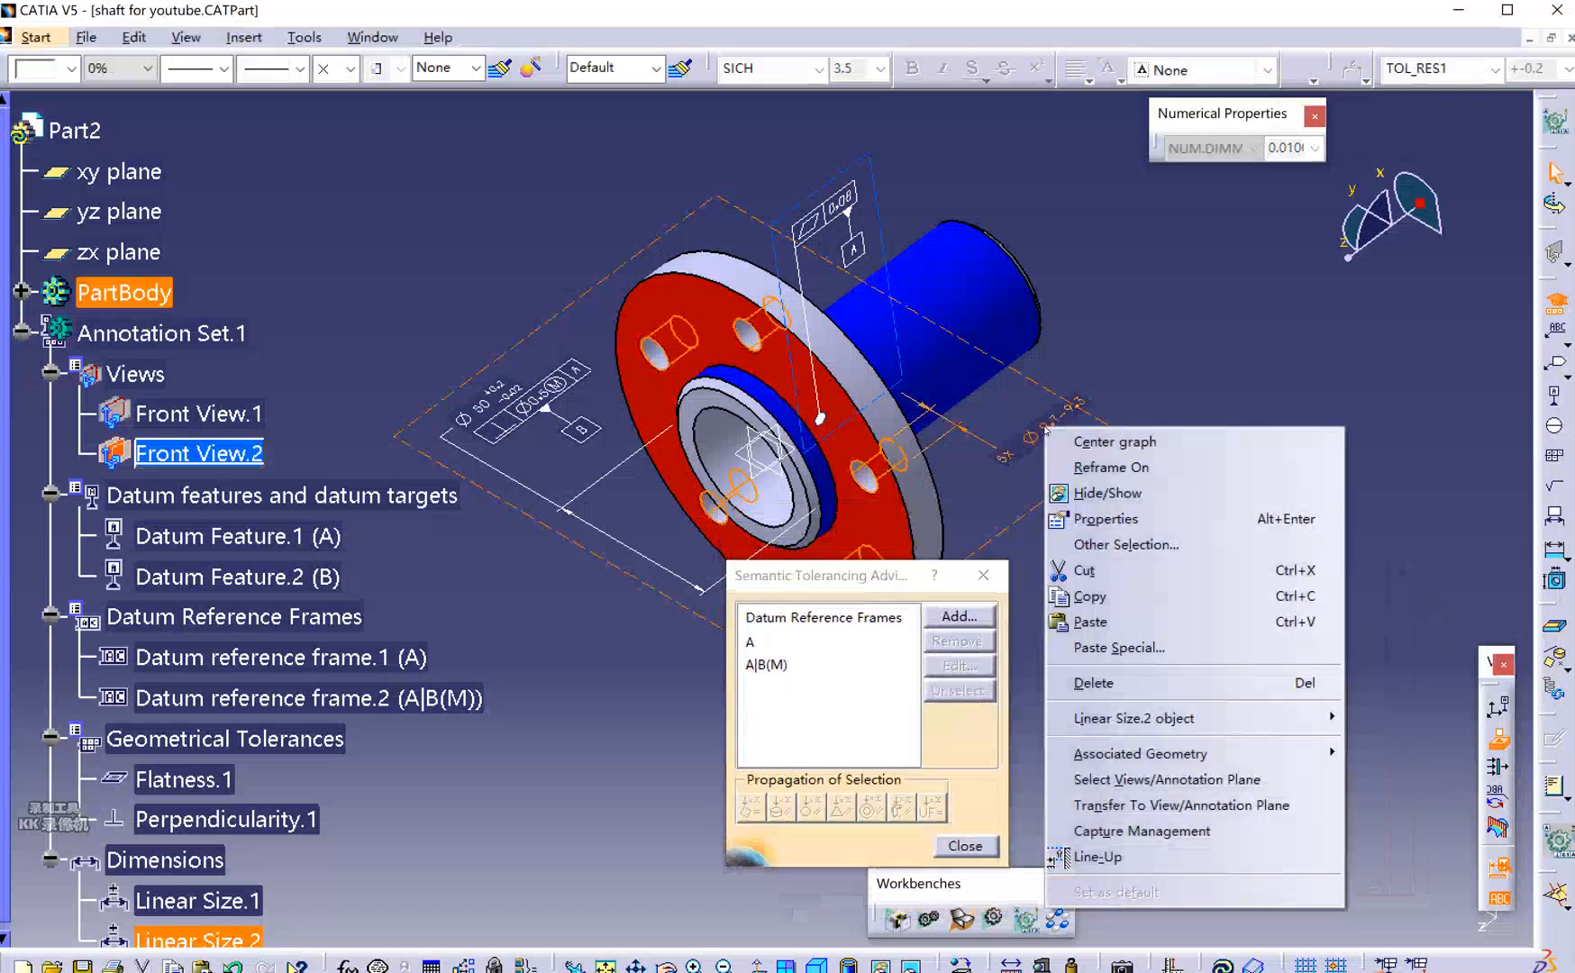
click(1134, 518)
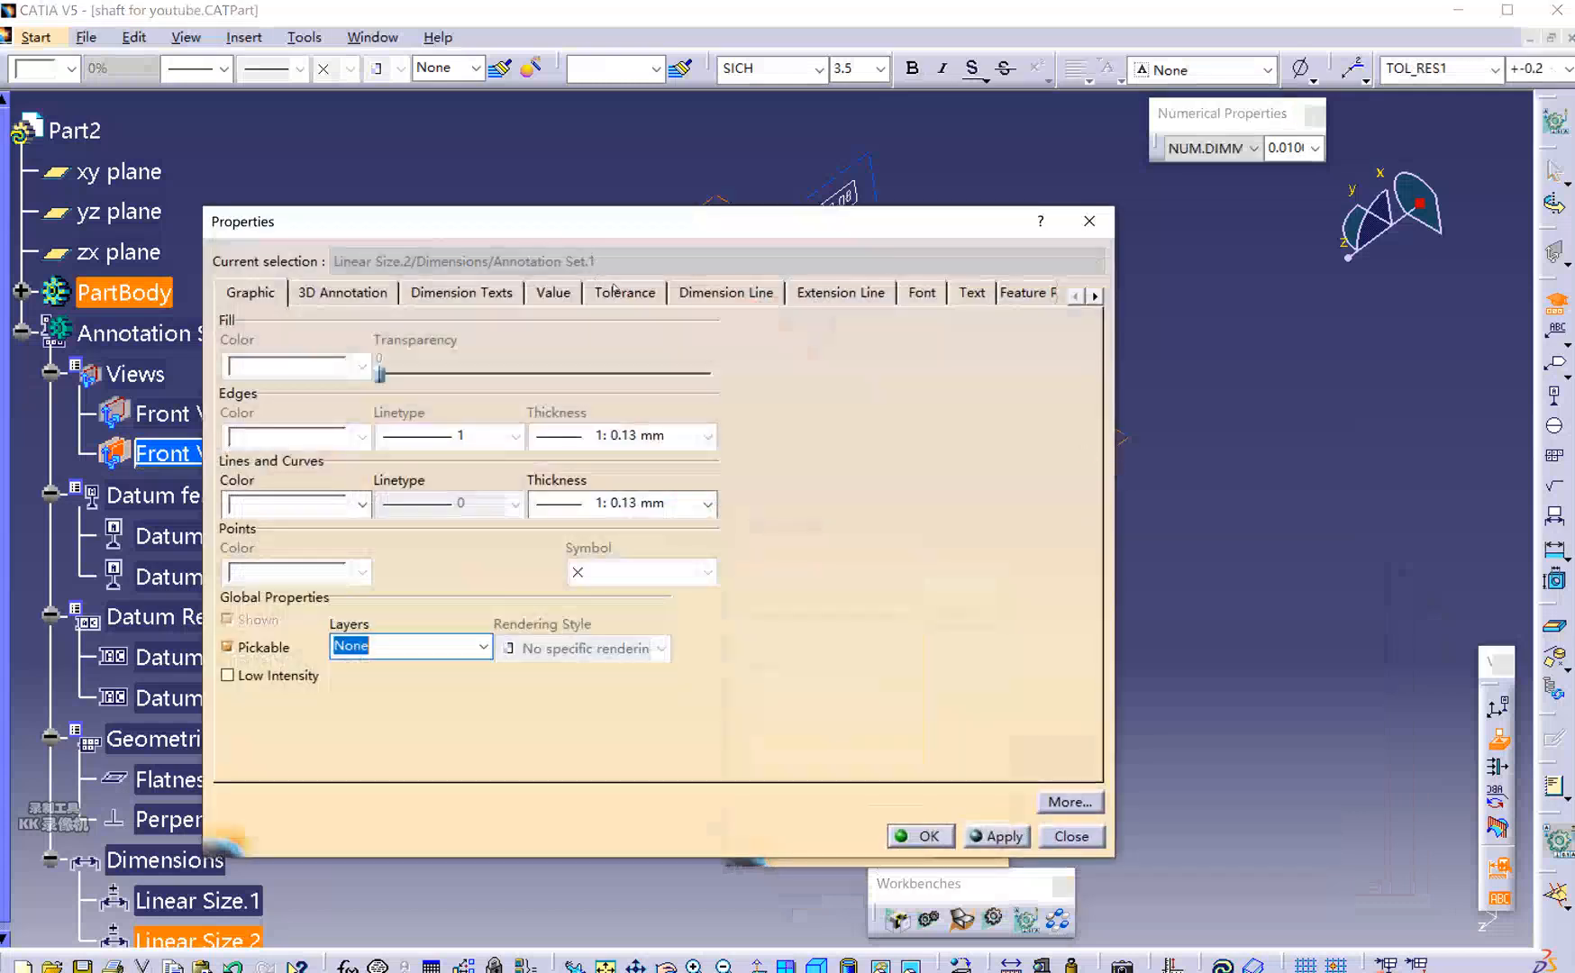
click(603, 285)
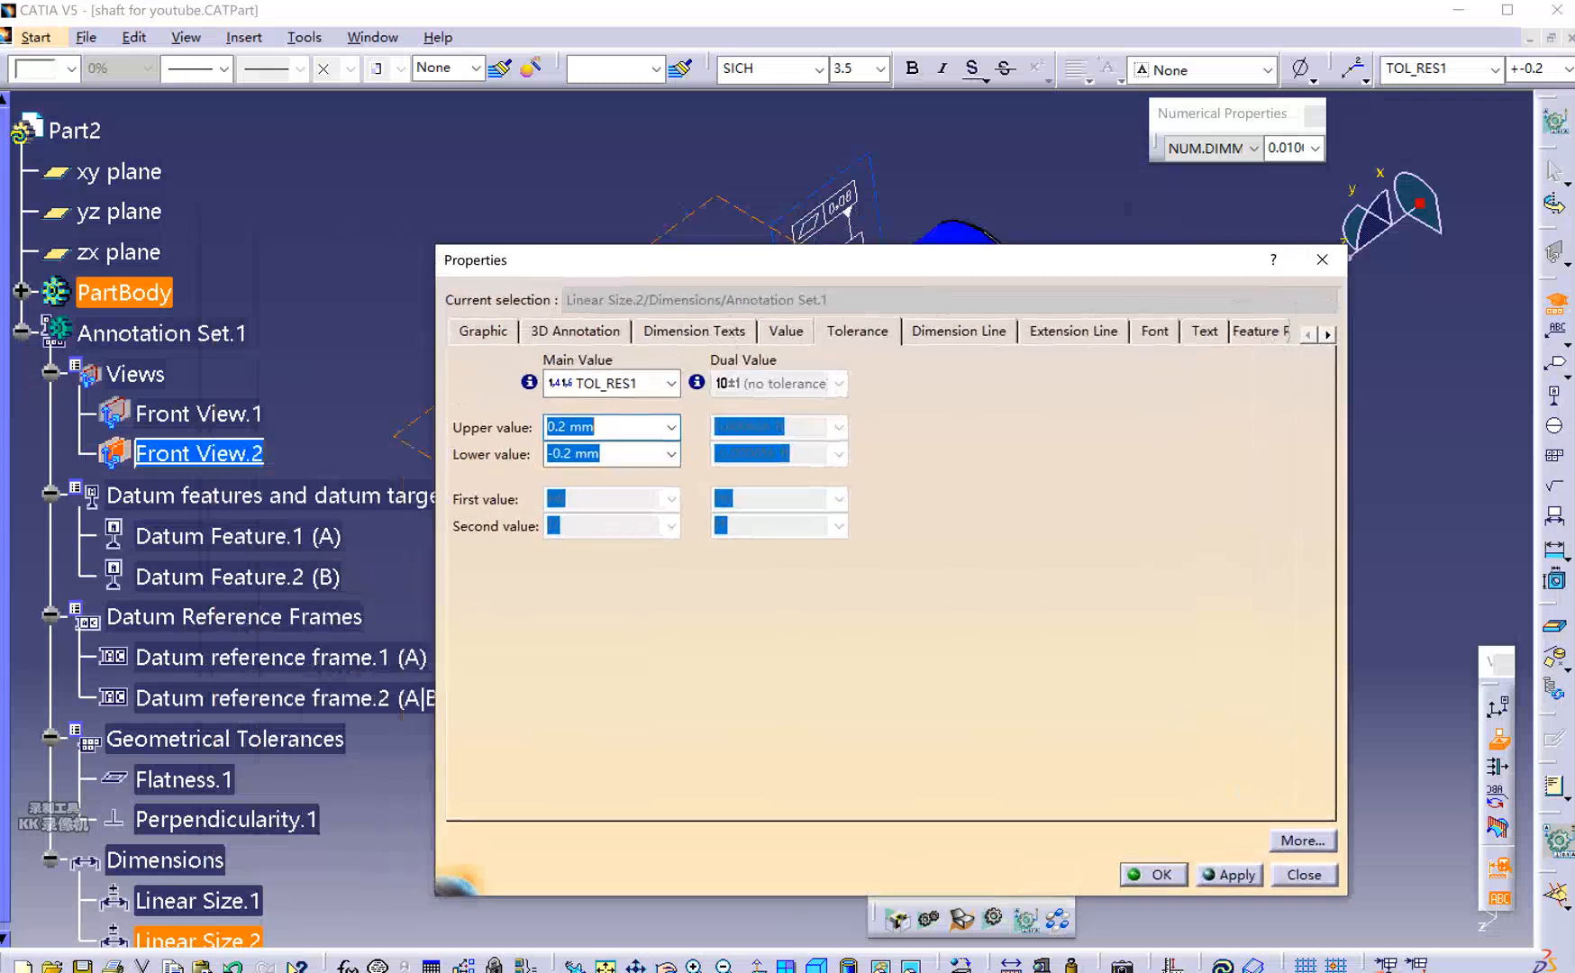
click(594, 426)
drag(565, 426, 530, 431)
text(0)
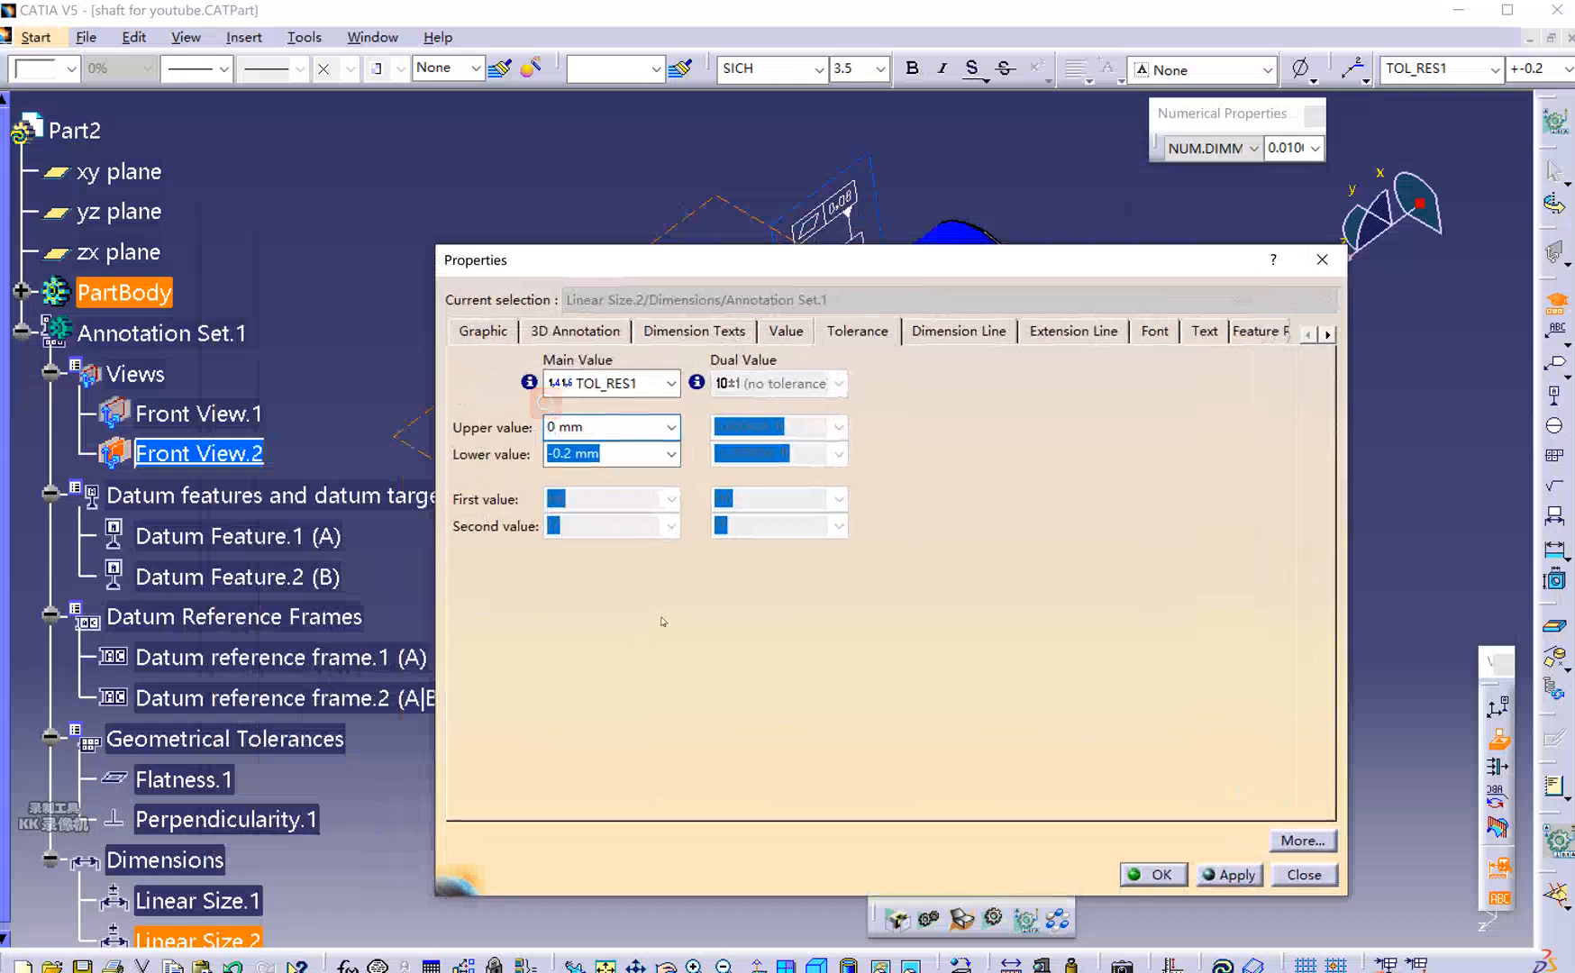
click(1201, 871)
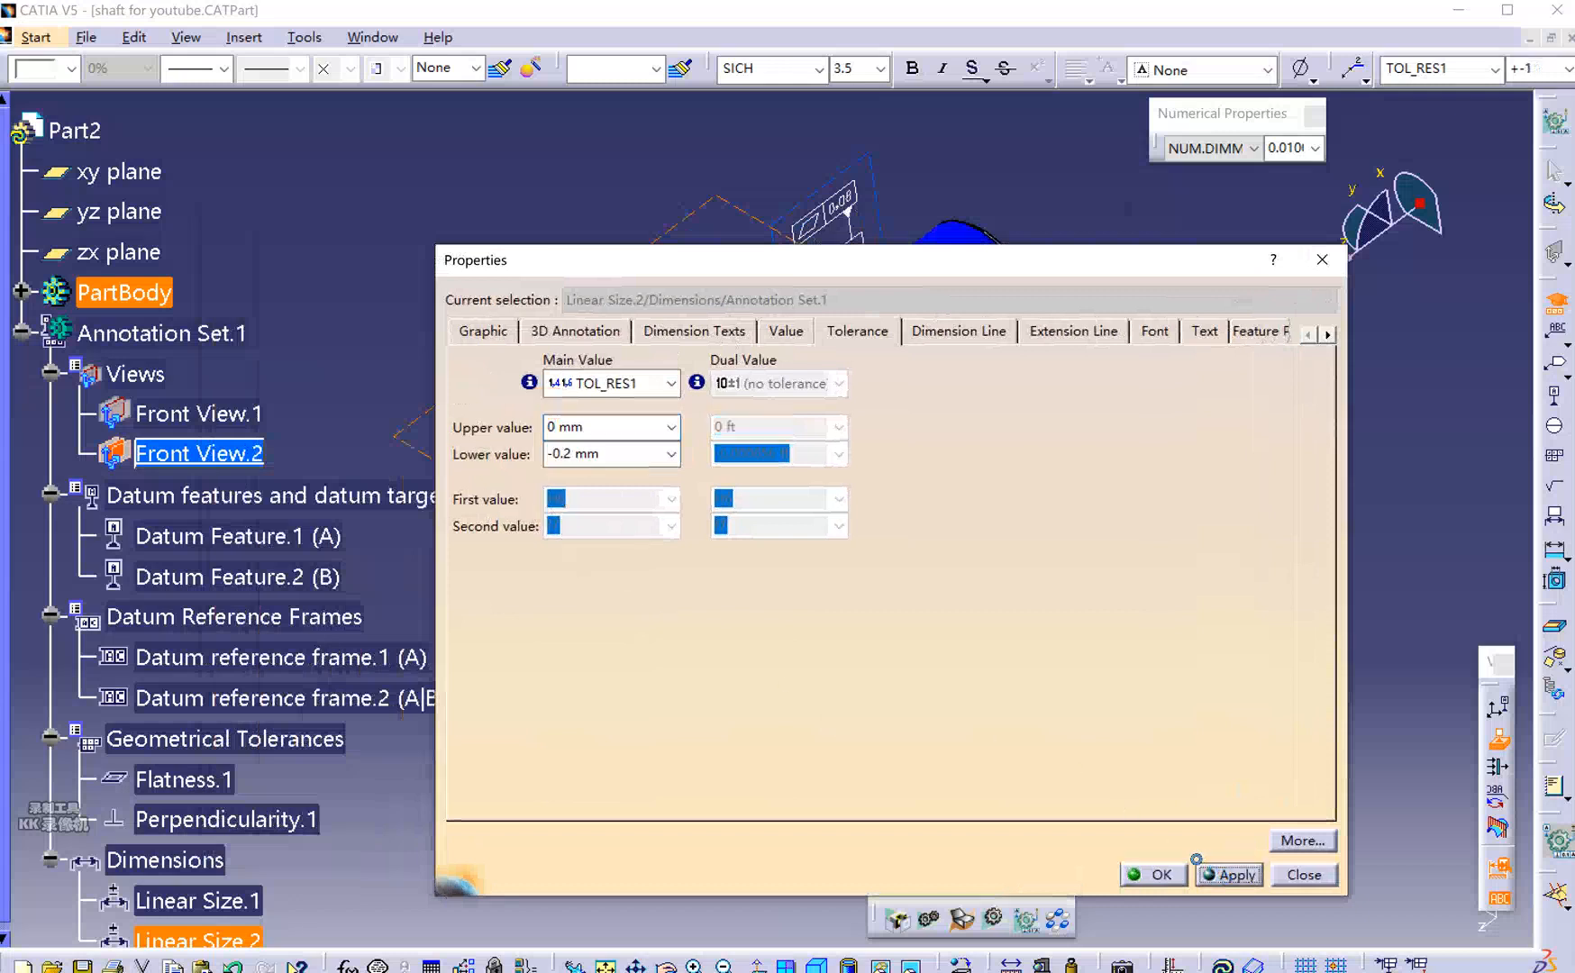
click(1159, 874)
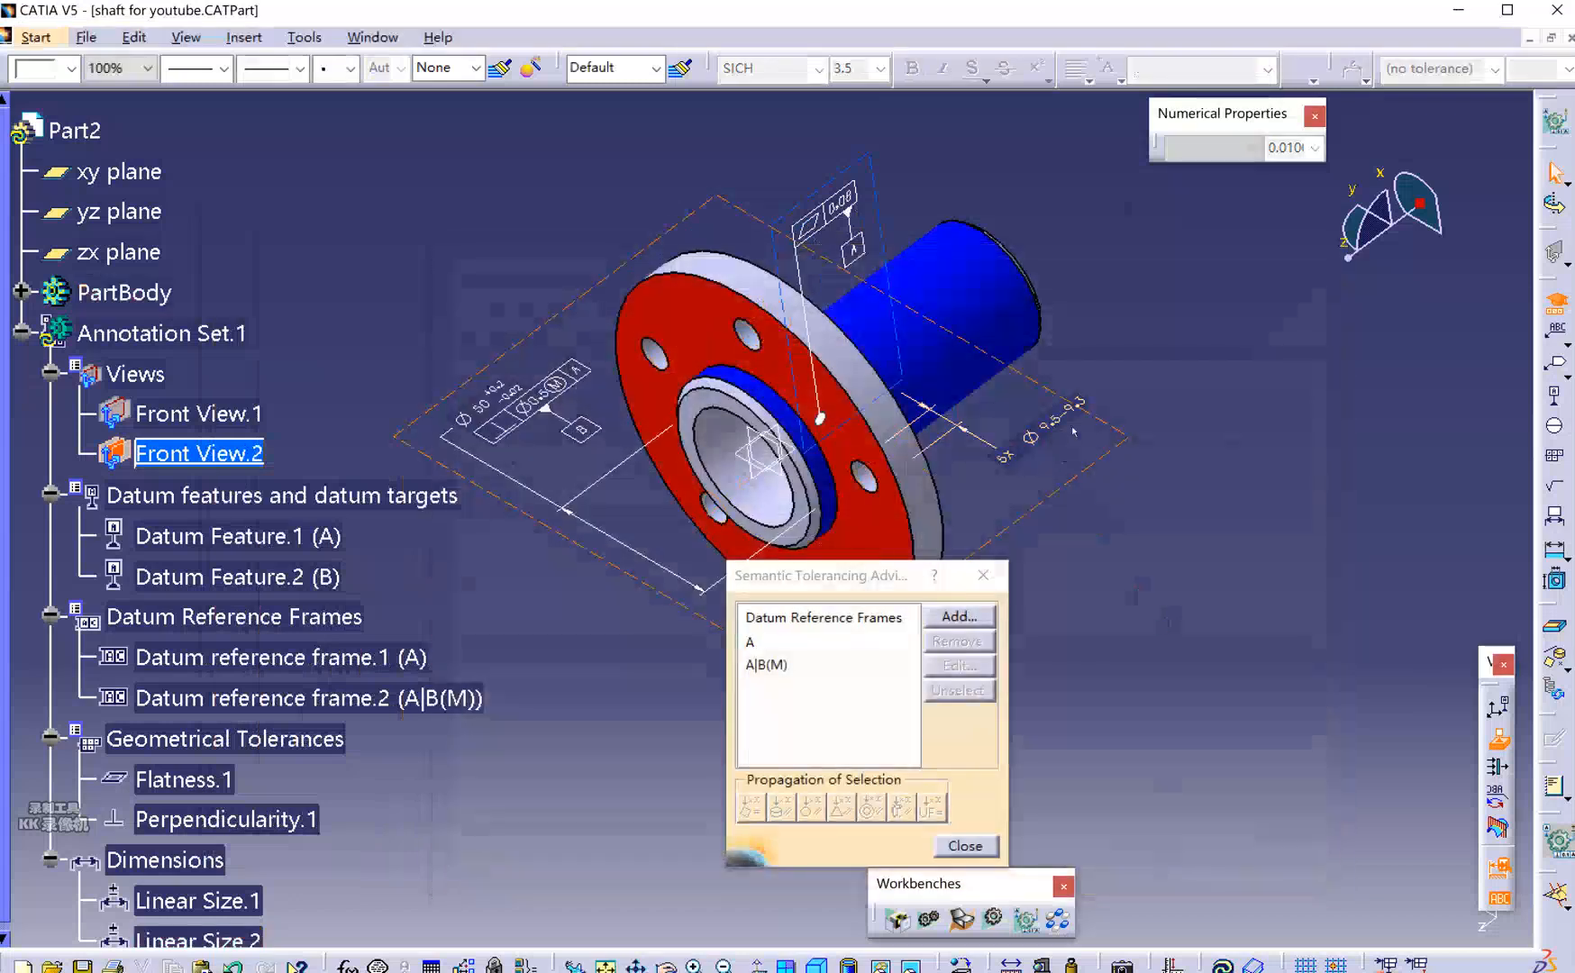
Move the advisor aside and open Properties for Annotation Set.1 in the tree.
drag(878, 573, 705, 451)
middle_drag(1067, 622, 1079, 630)
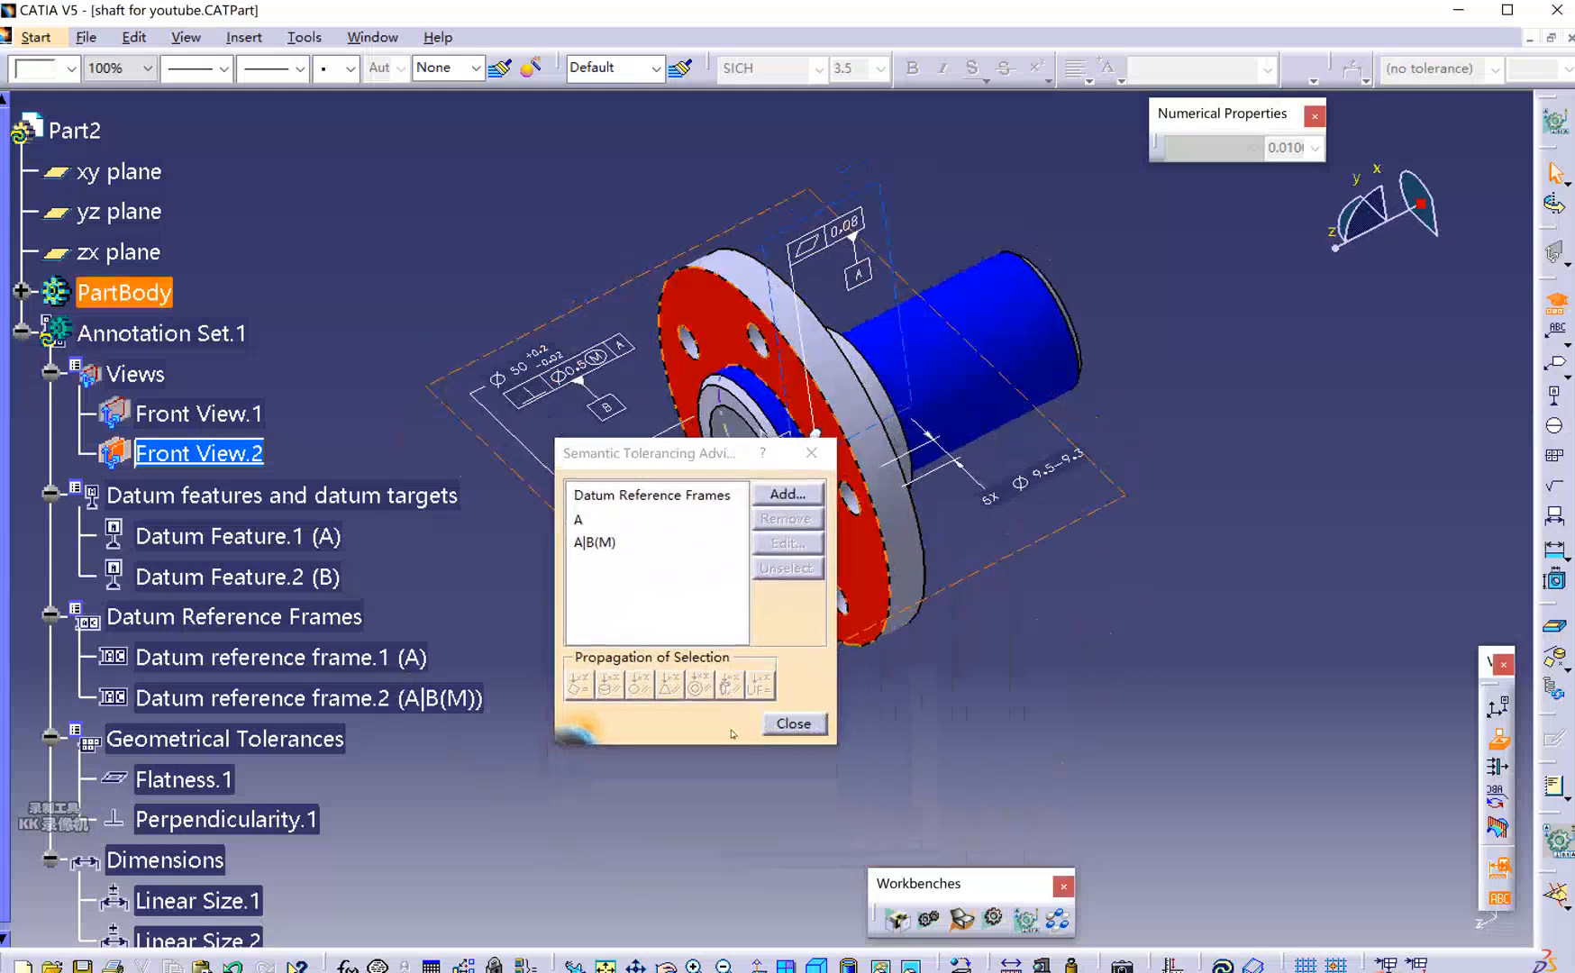
right_click(150, 345)
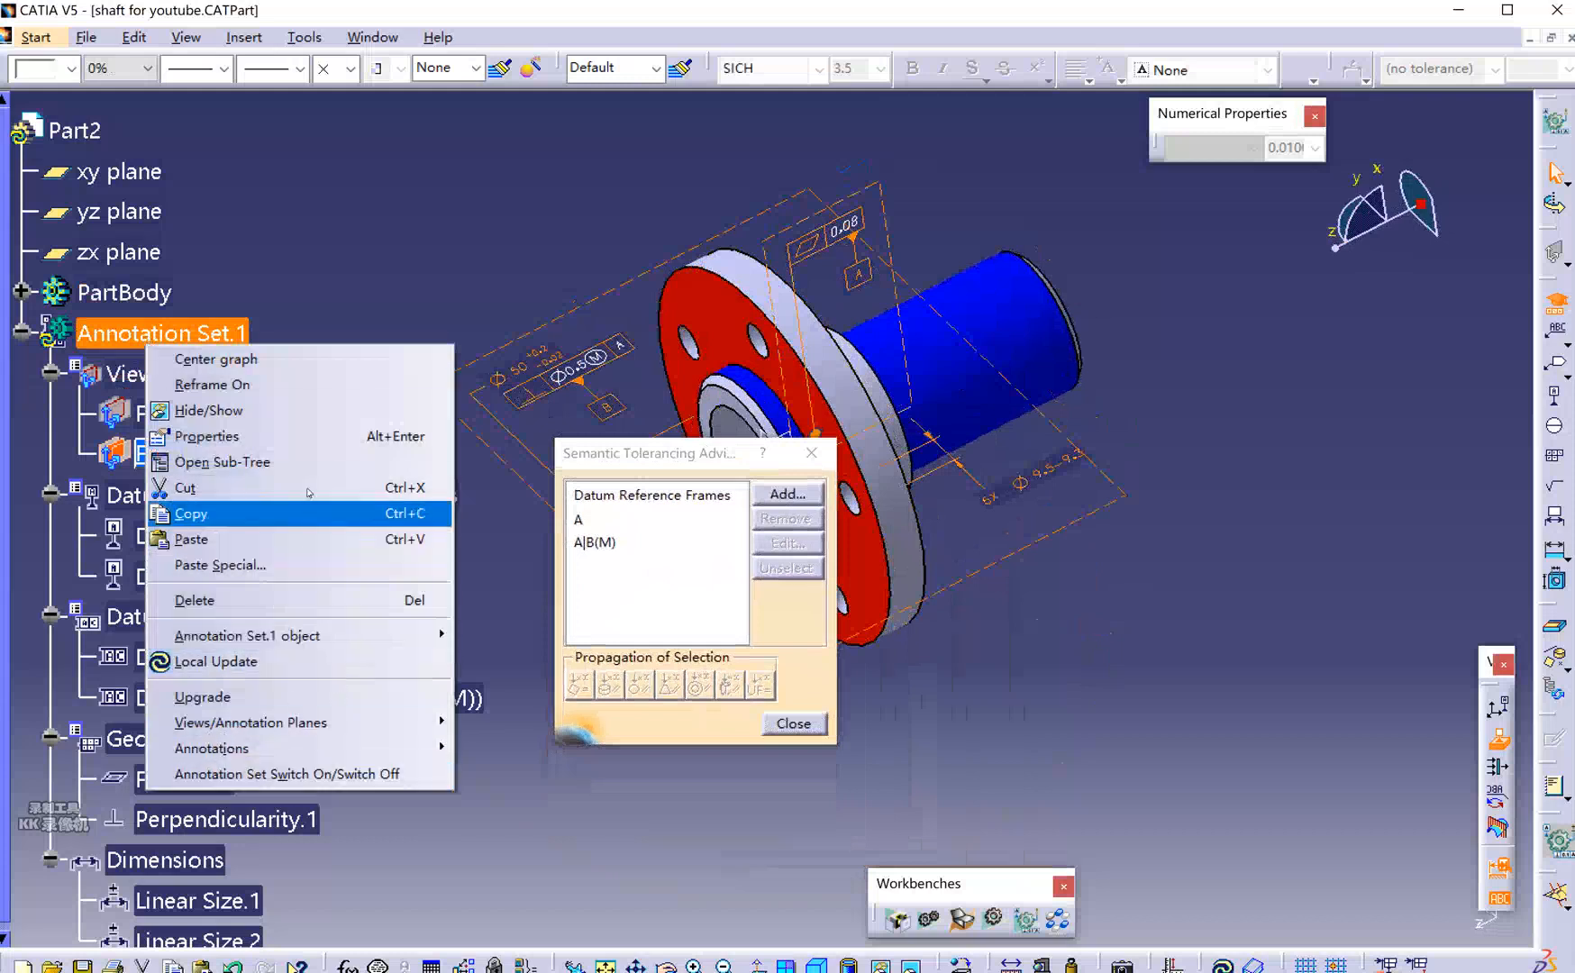
click(311, 438)
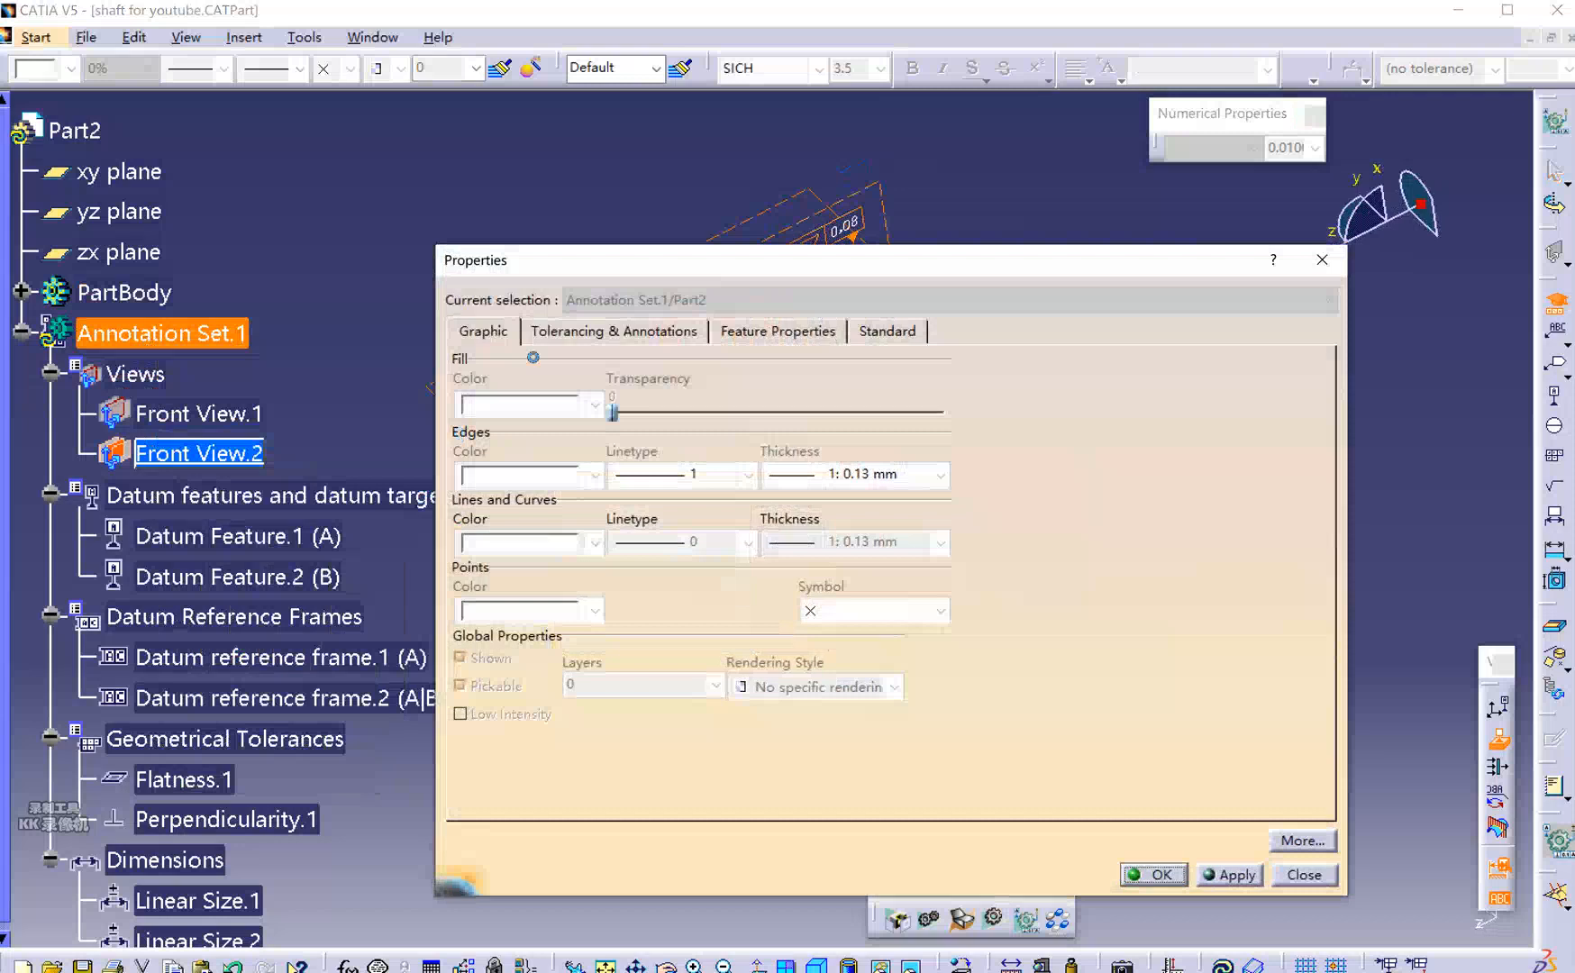
click(624, 331)
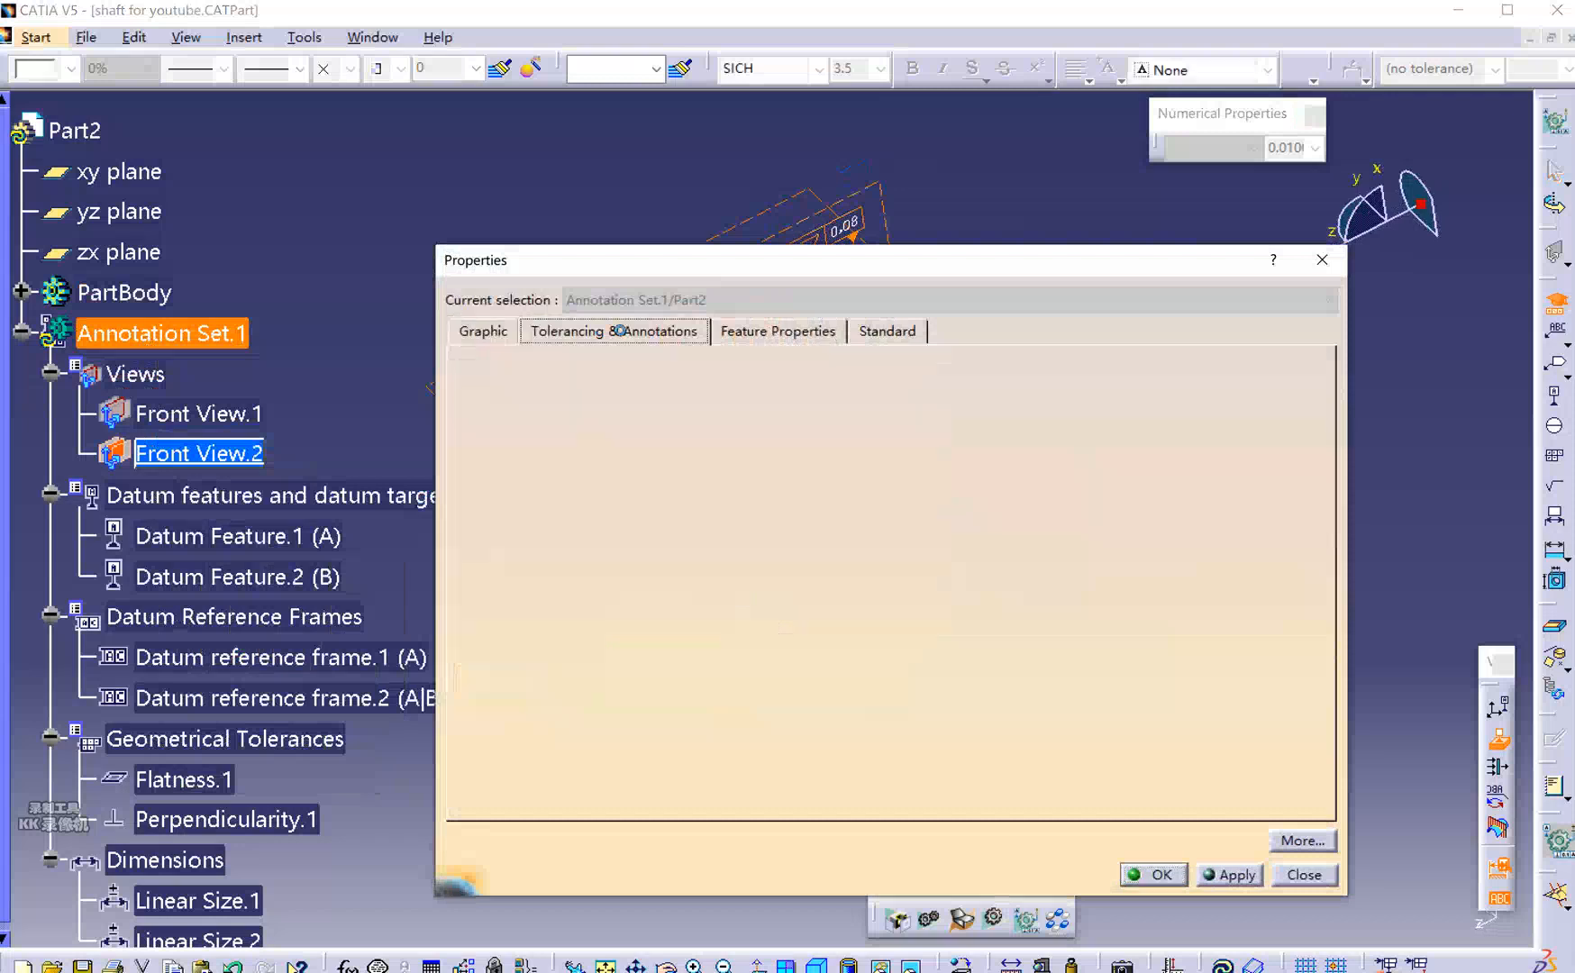
click(832, 329)
click(886, 335)
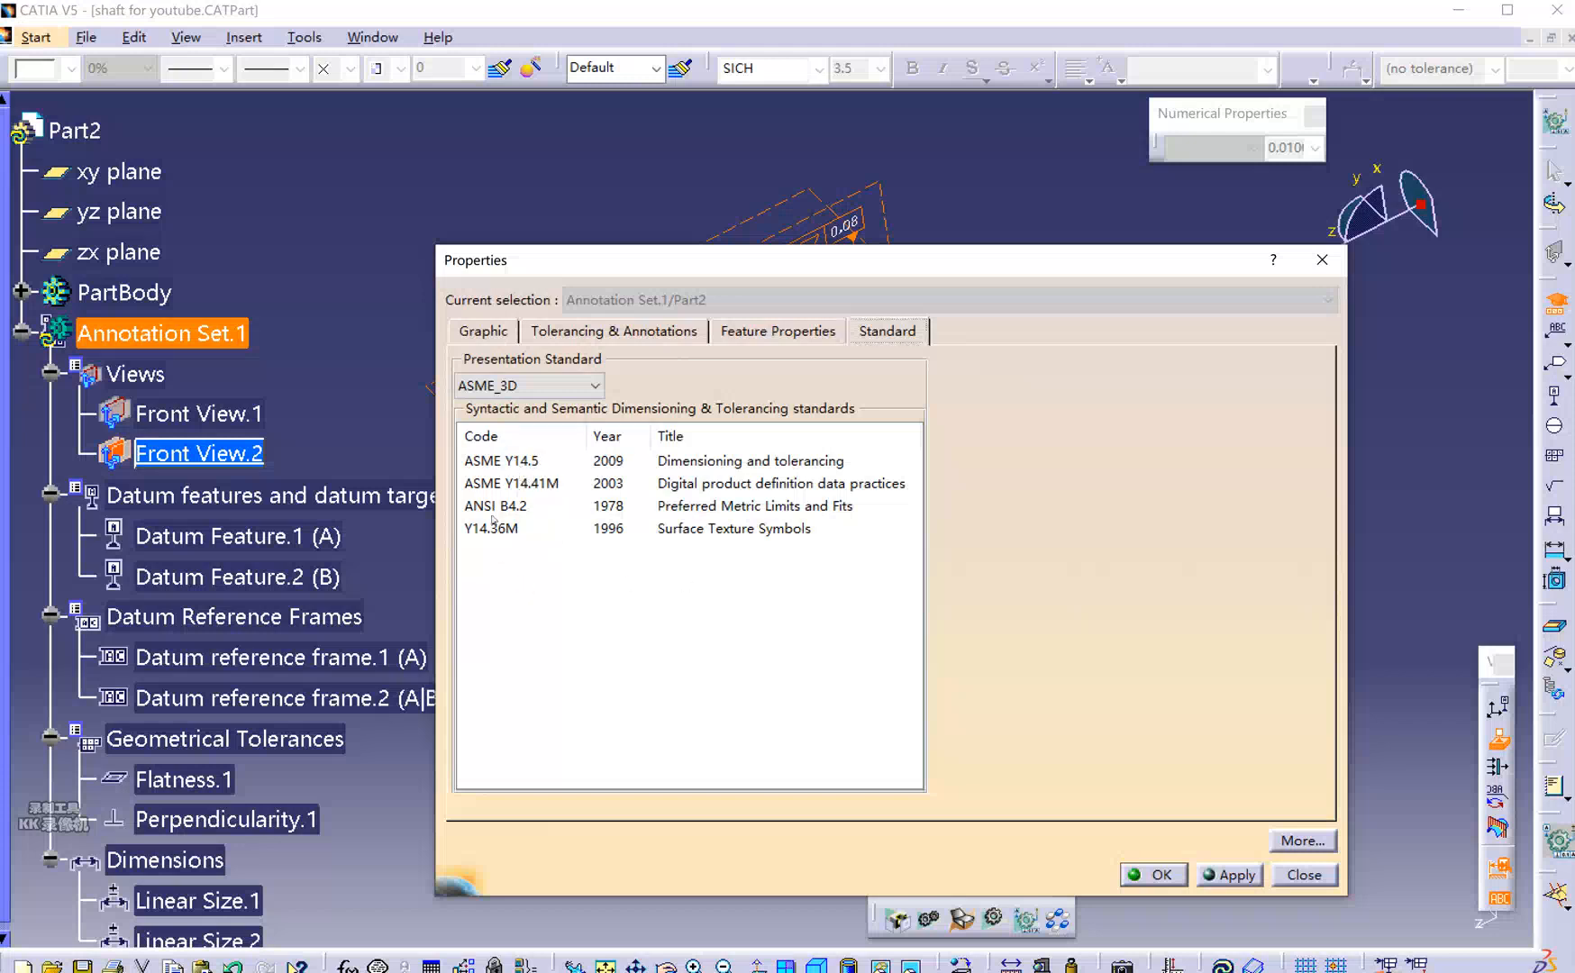
click(534, 460)
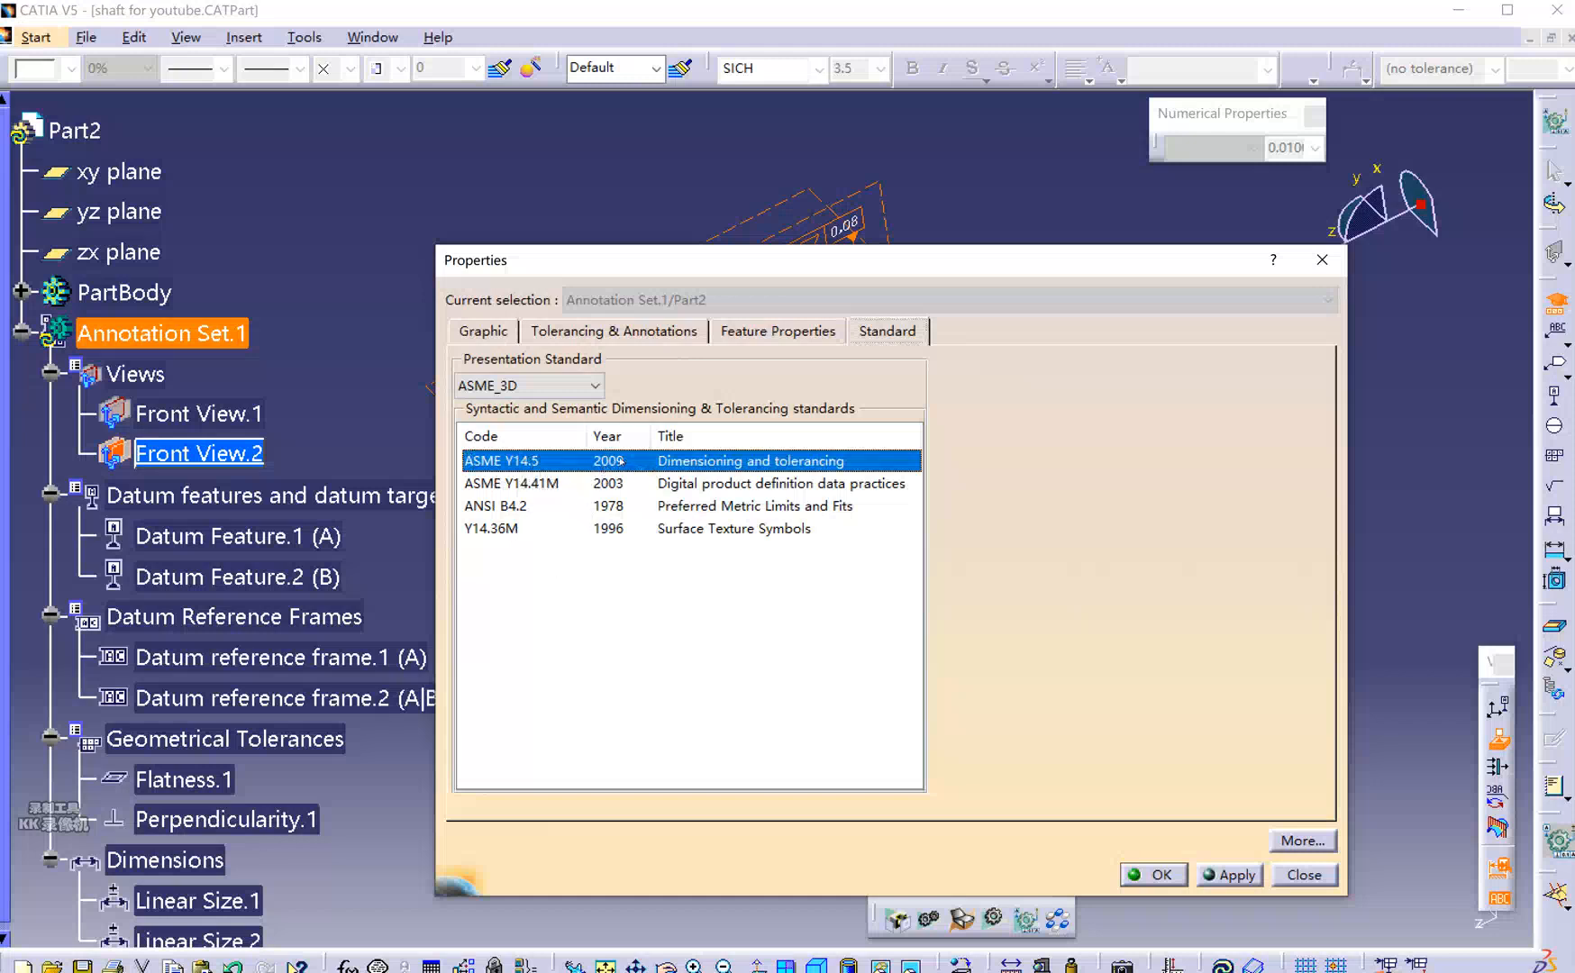
click(616, 607)
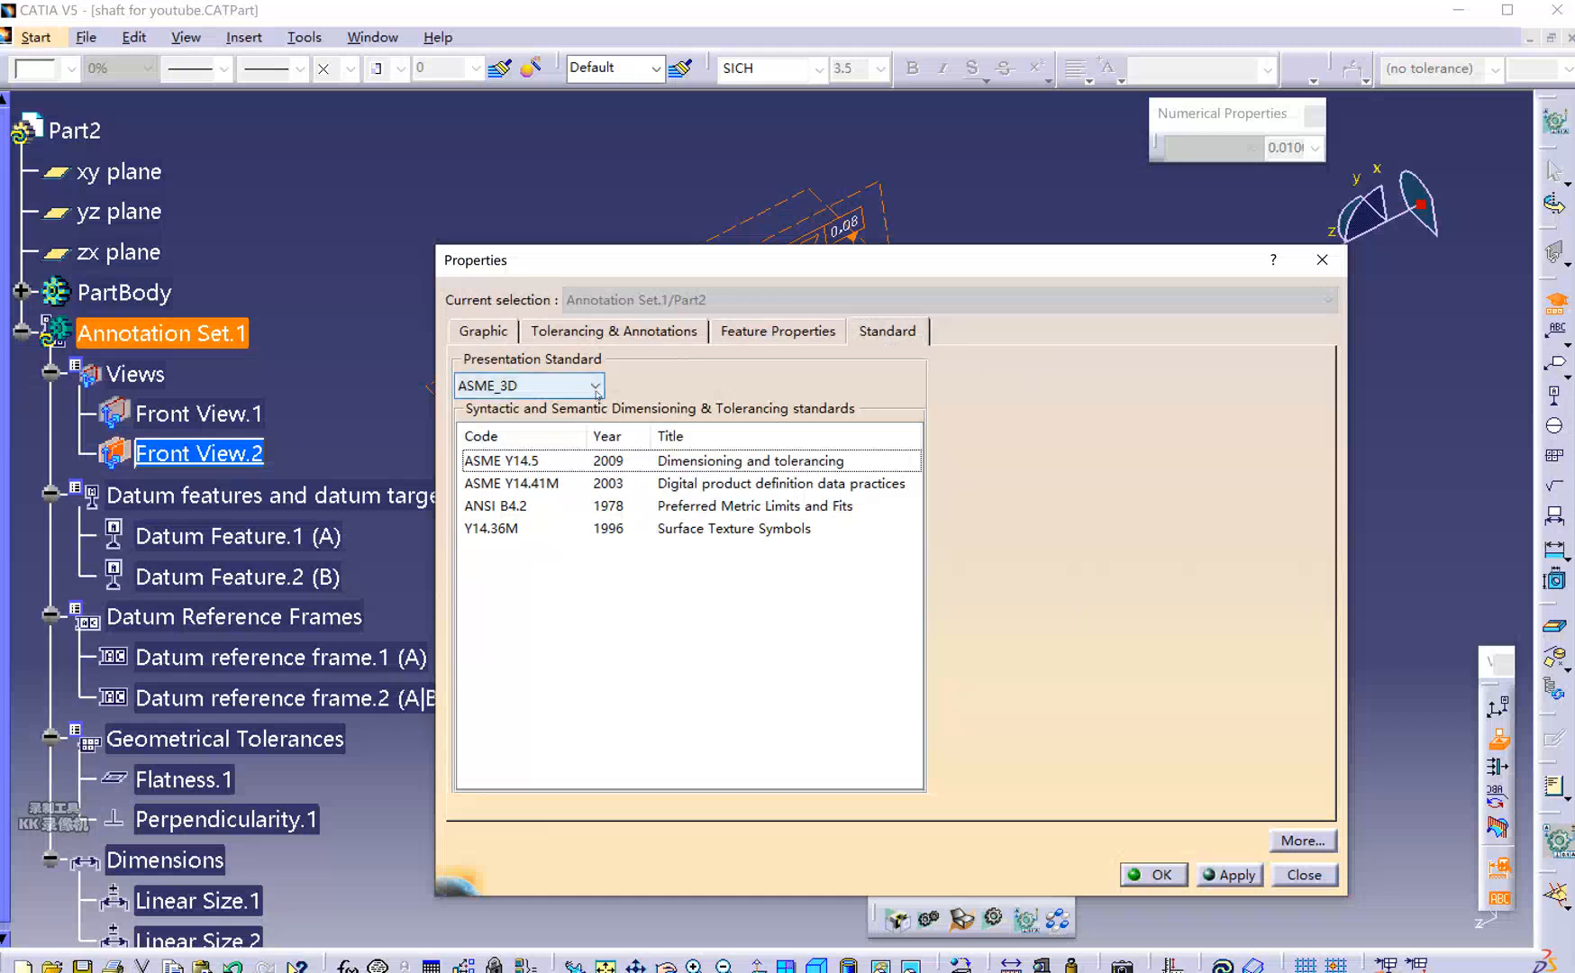
click(597, 389)
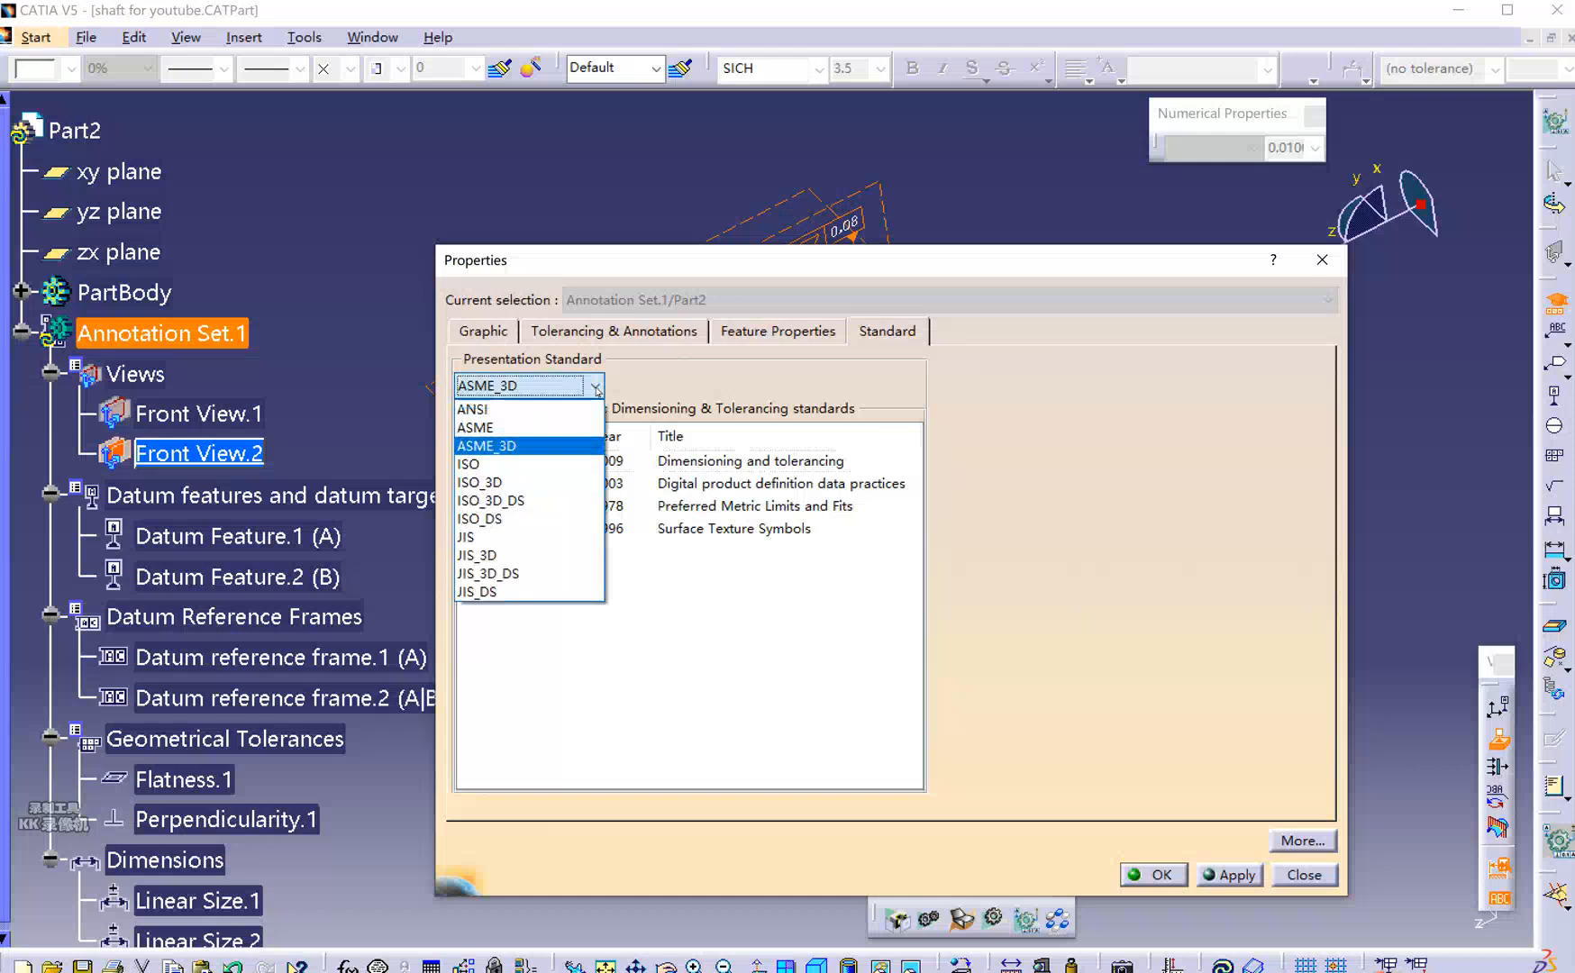
click(521, 464)
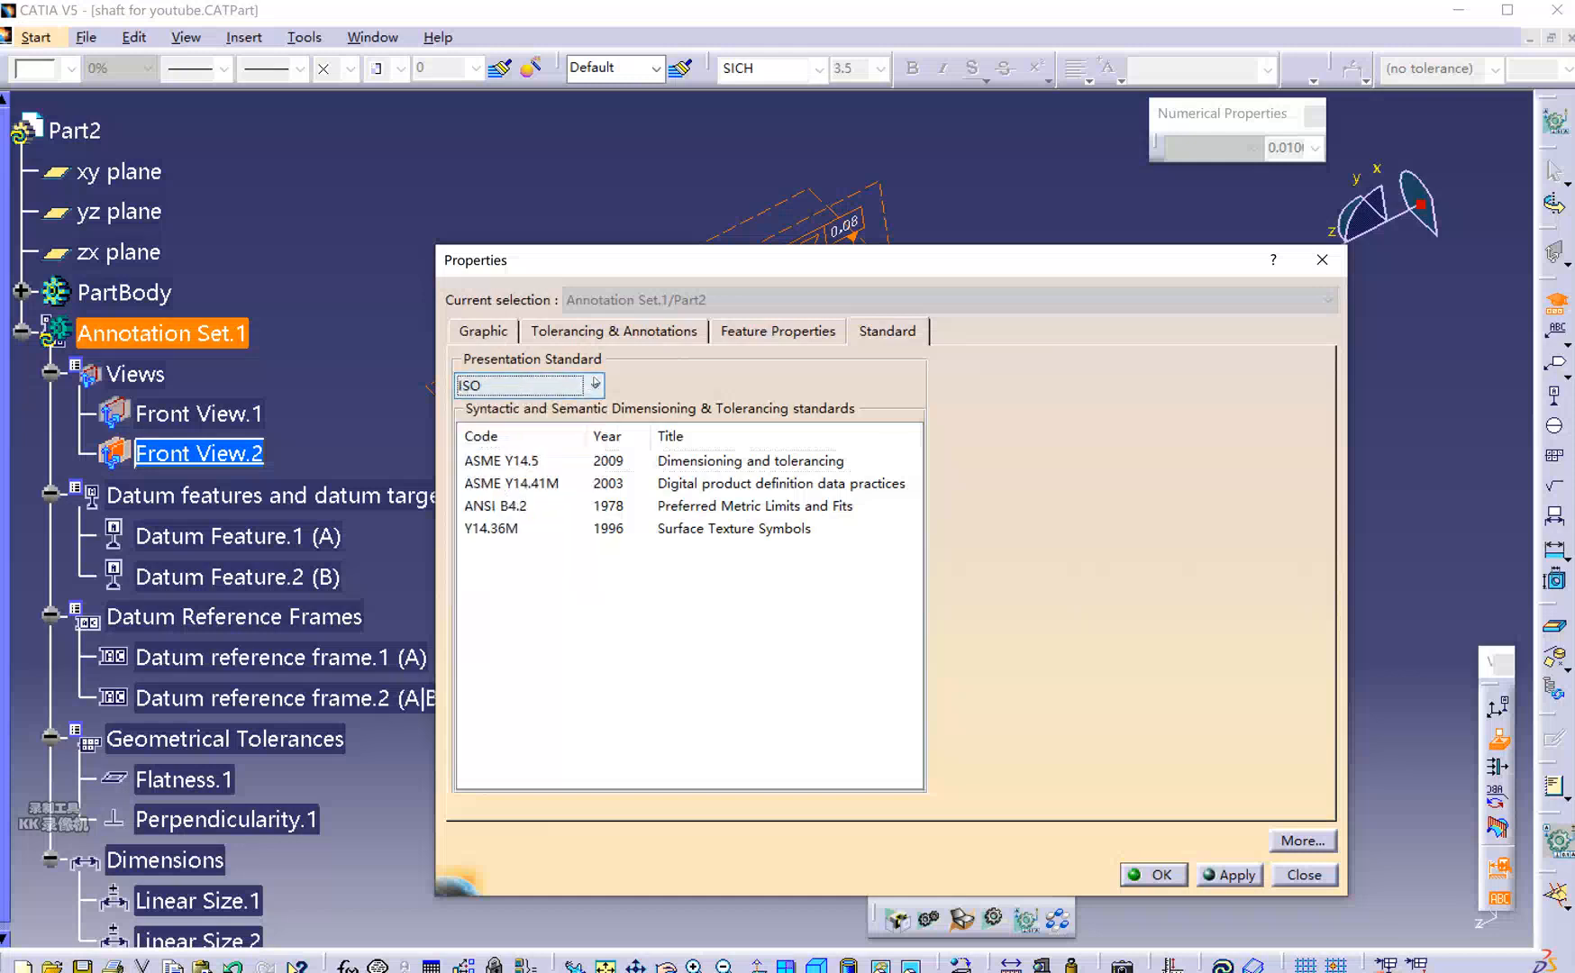
click(595, 386)
click(520, 481)
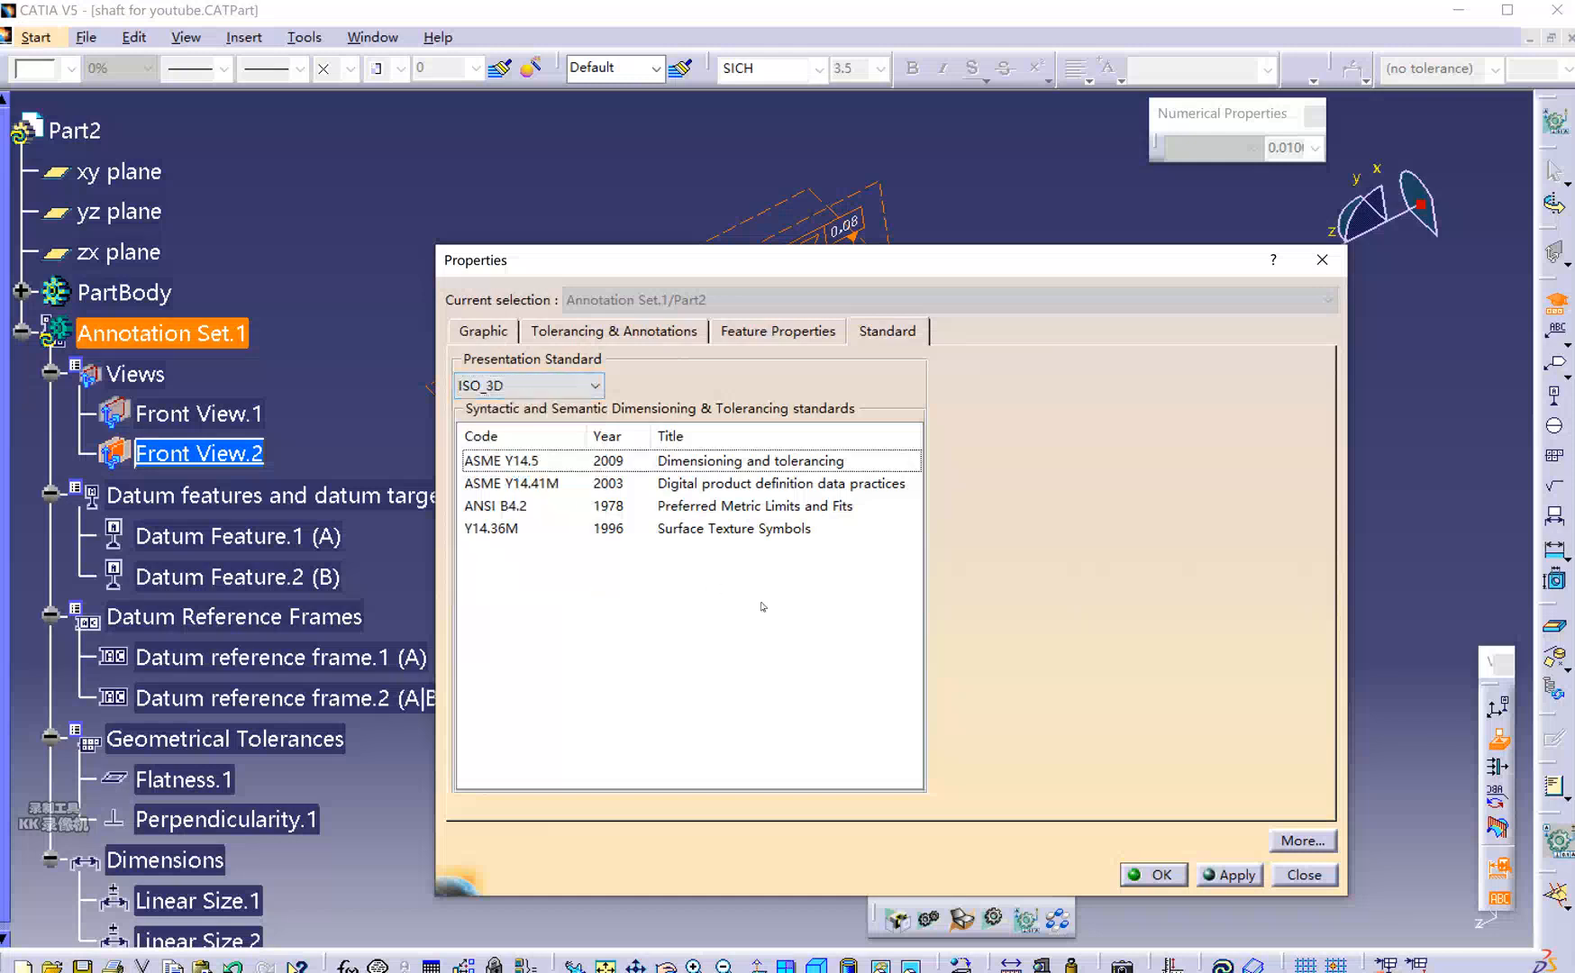
click(1233, 875)
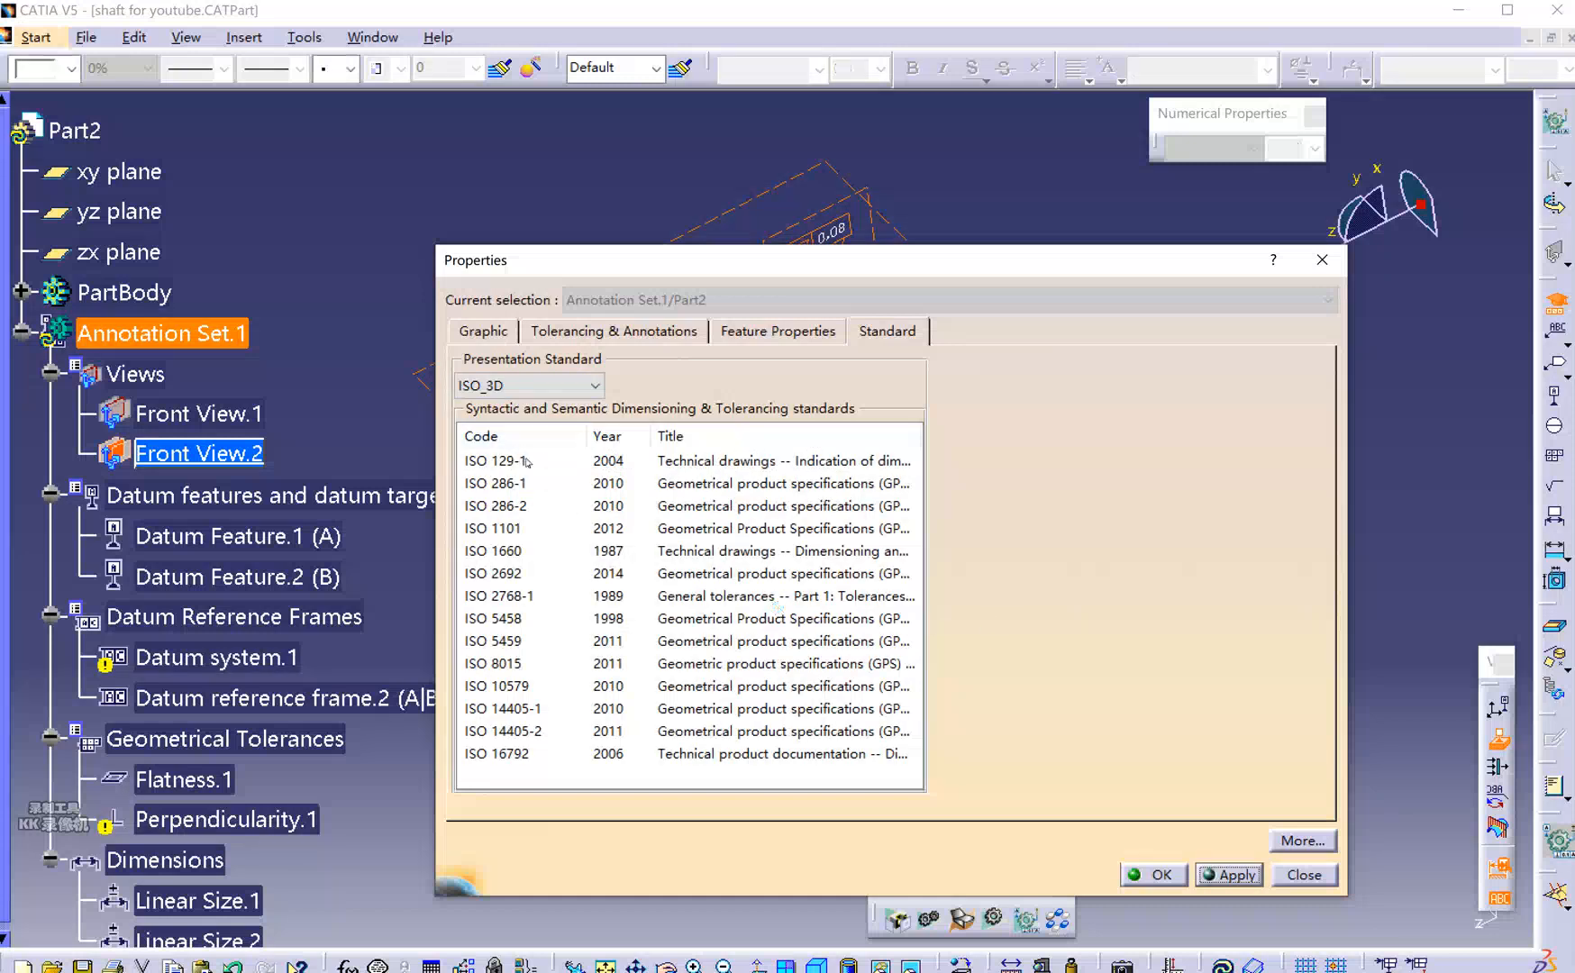
drag(753, 262, 1259, 304)
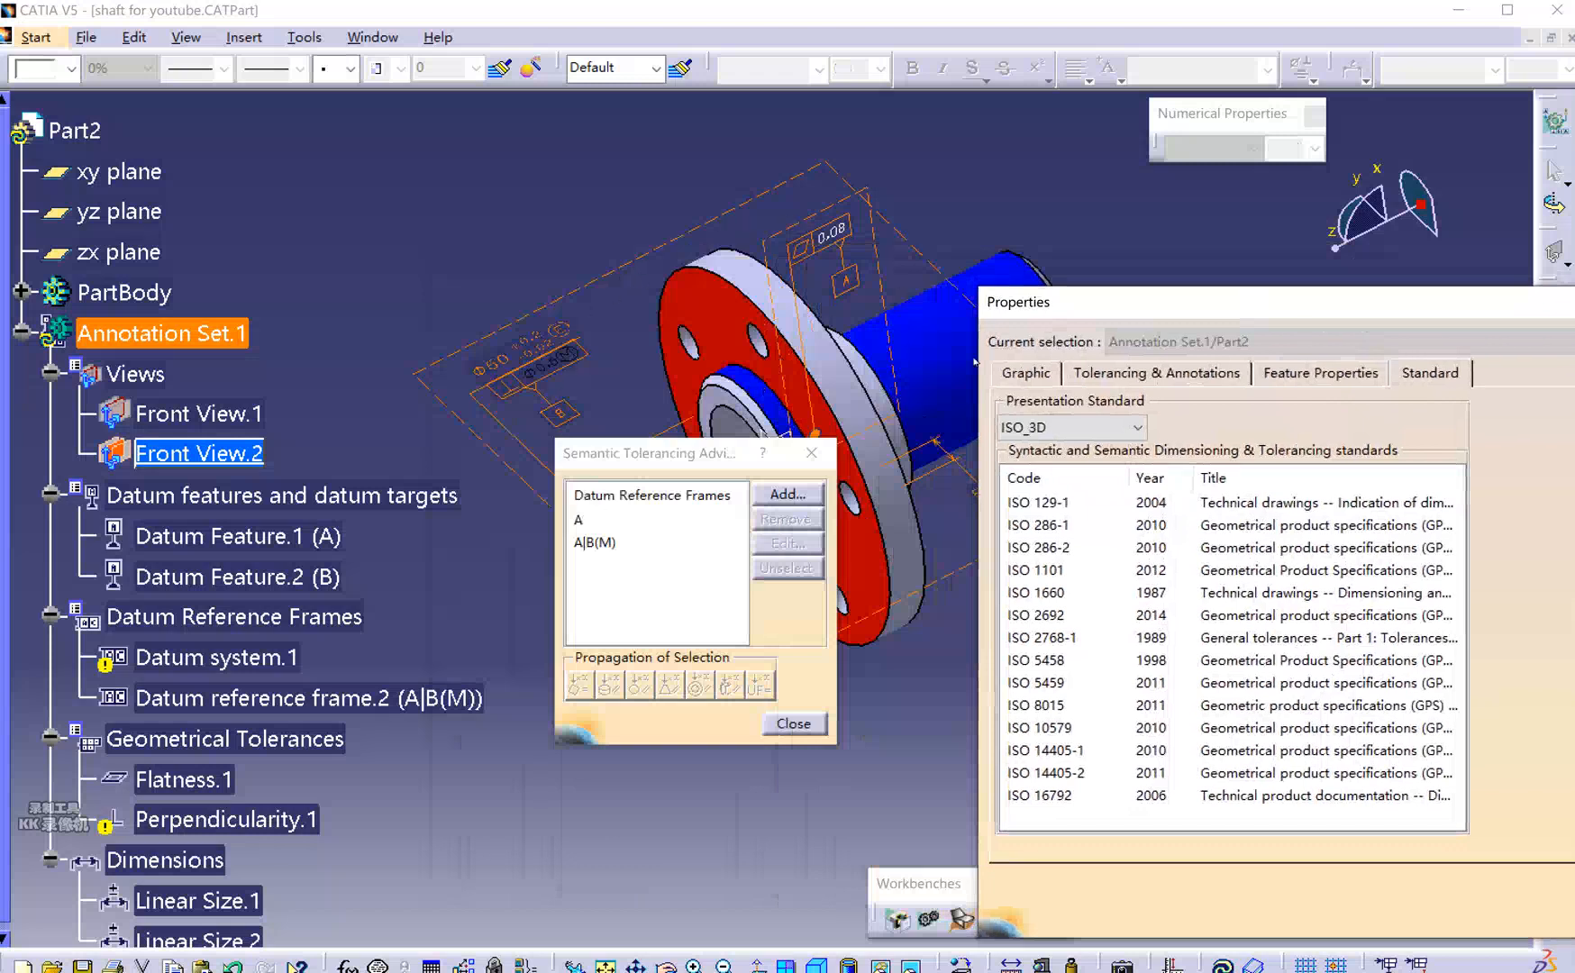
drag(1189, 310, 592, 238)
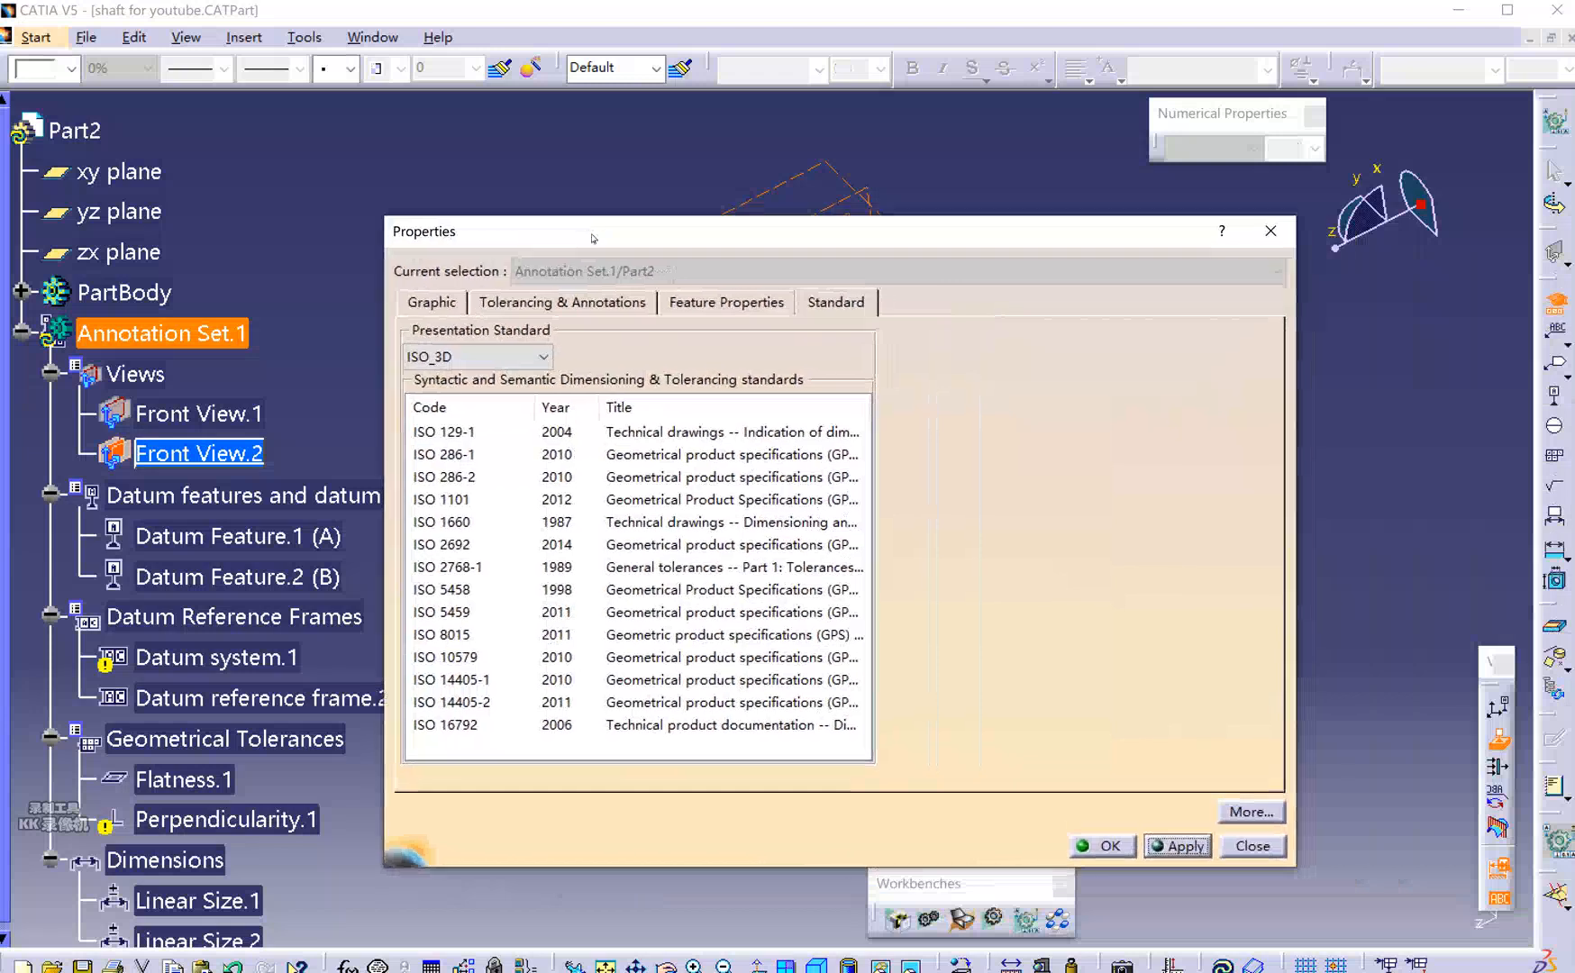
click(528, 359)
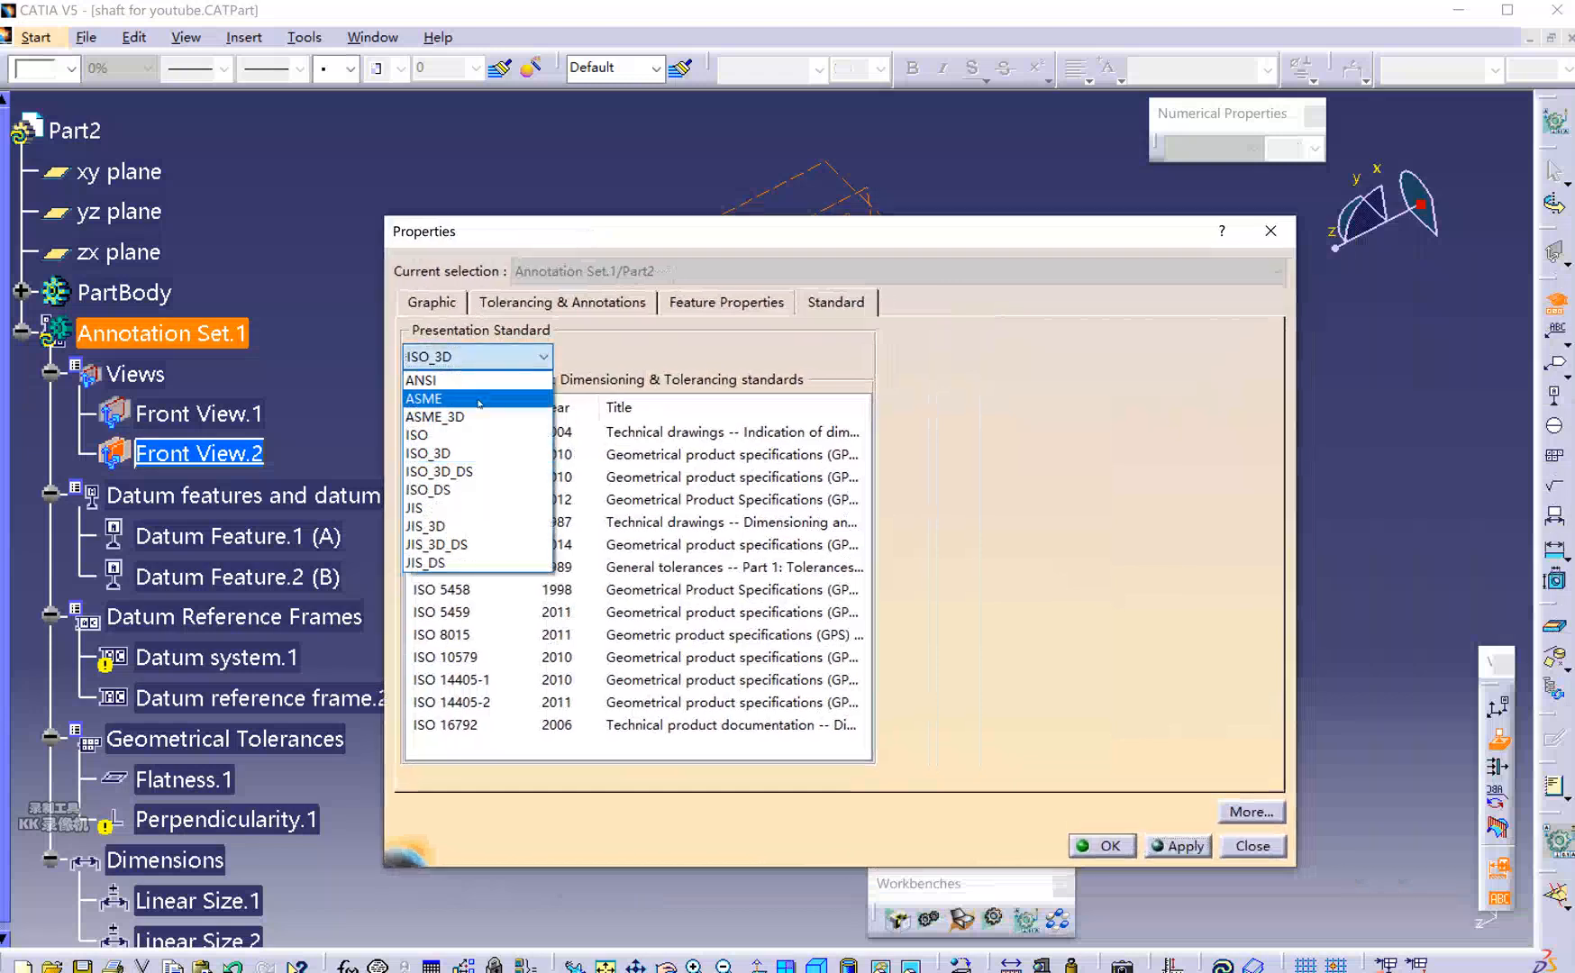
click(480, 417)
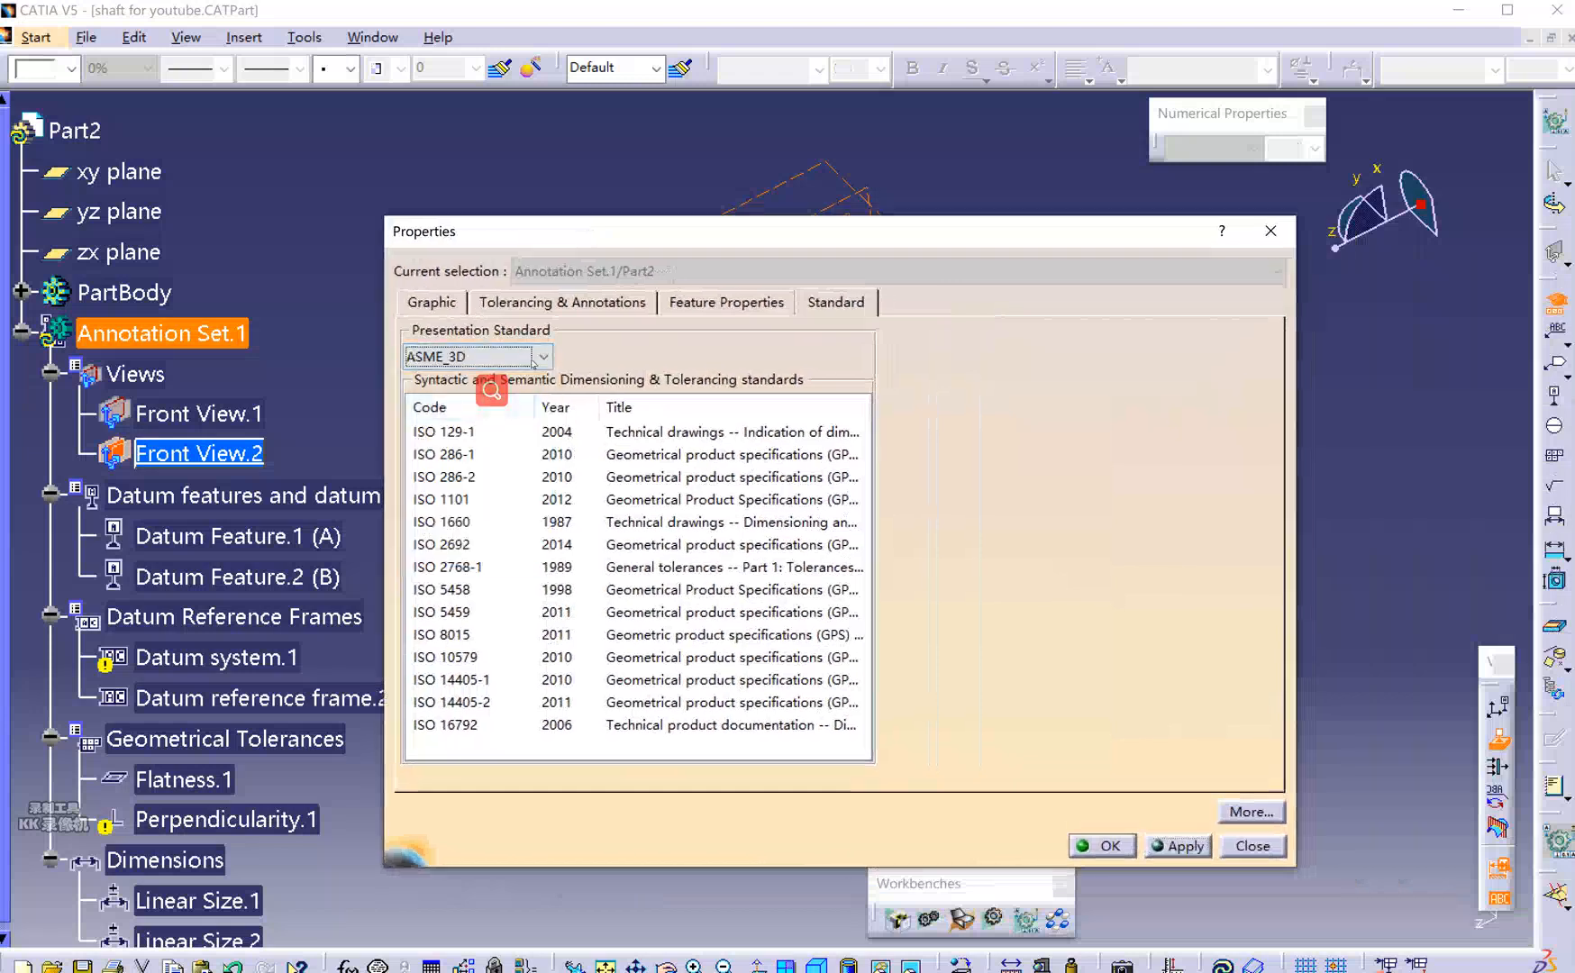
click(1173, 846)
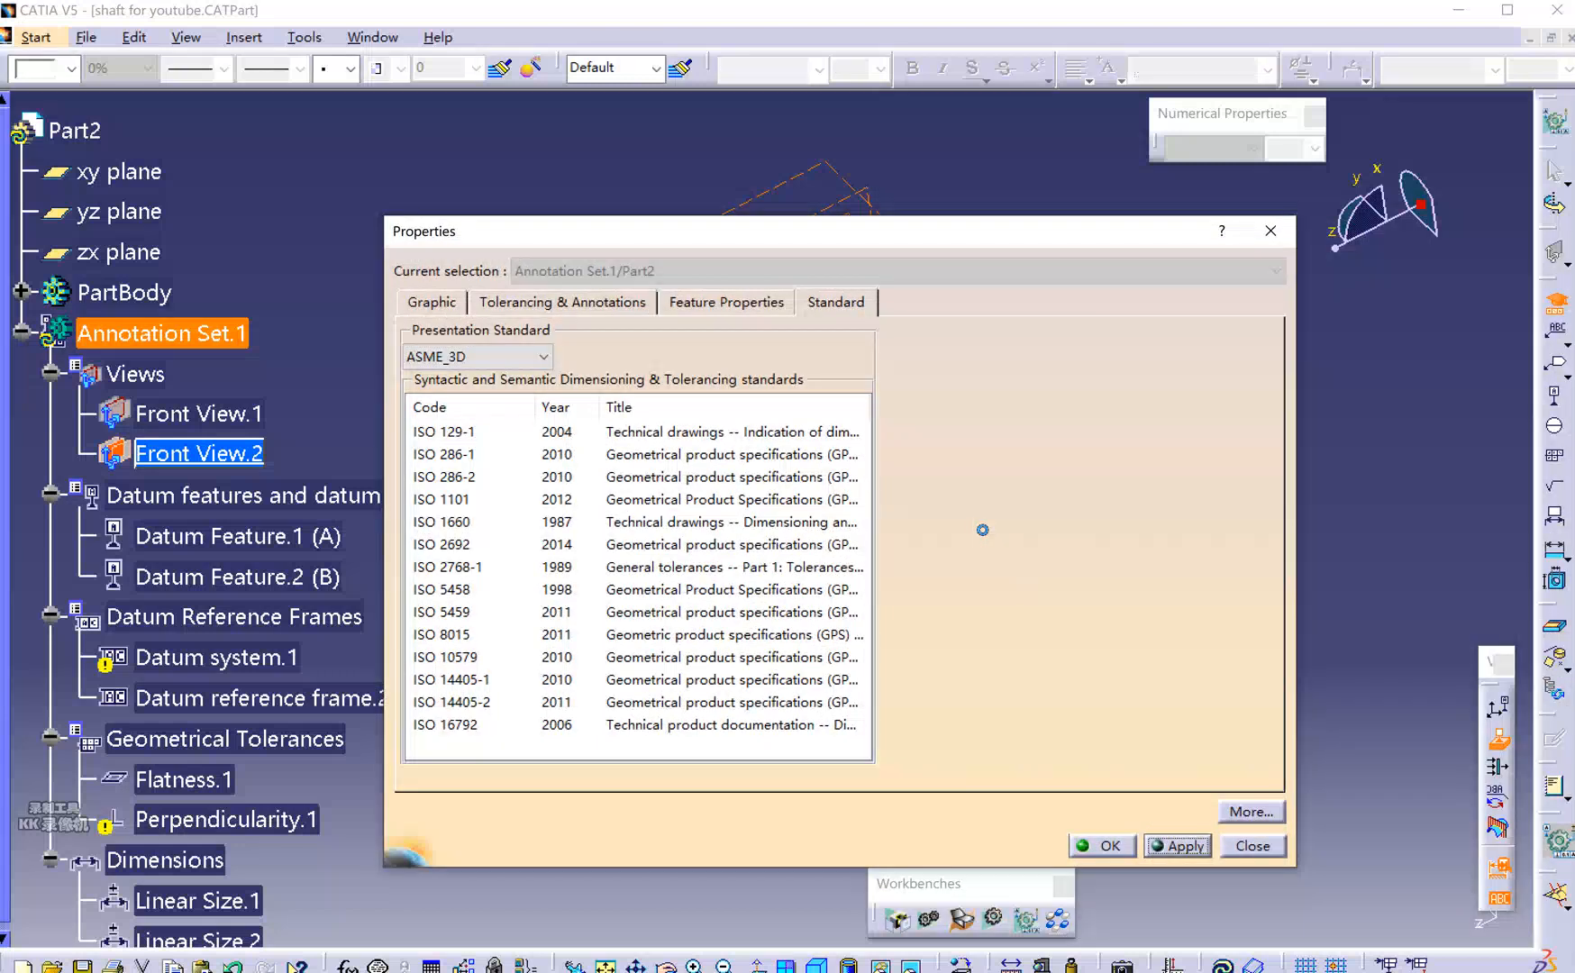
click(575, 595)
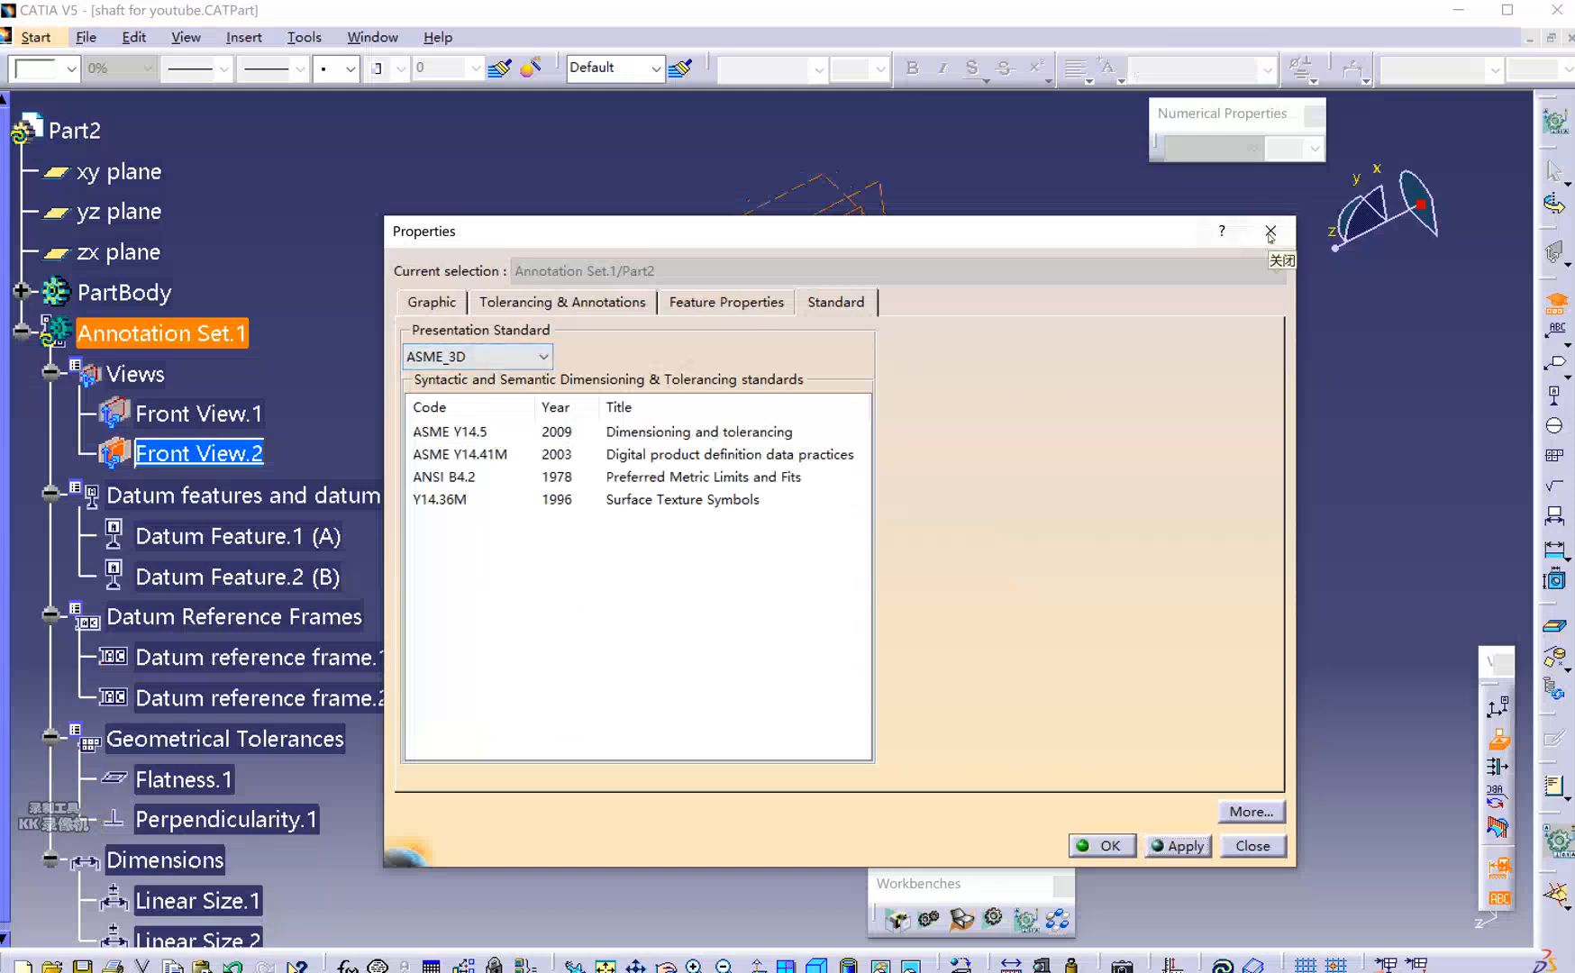
click(1257, 852)
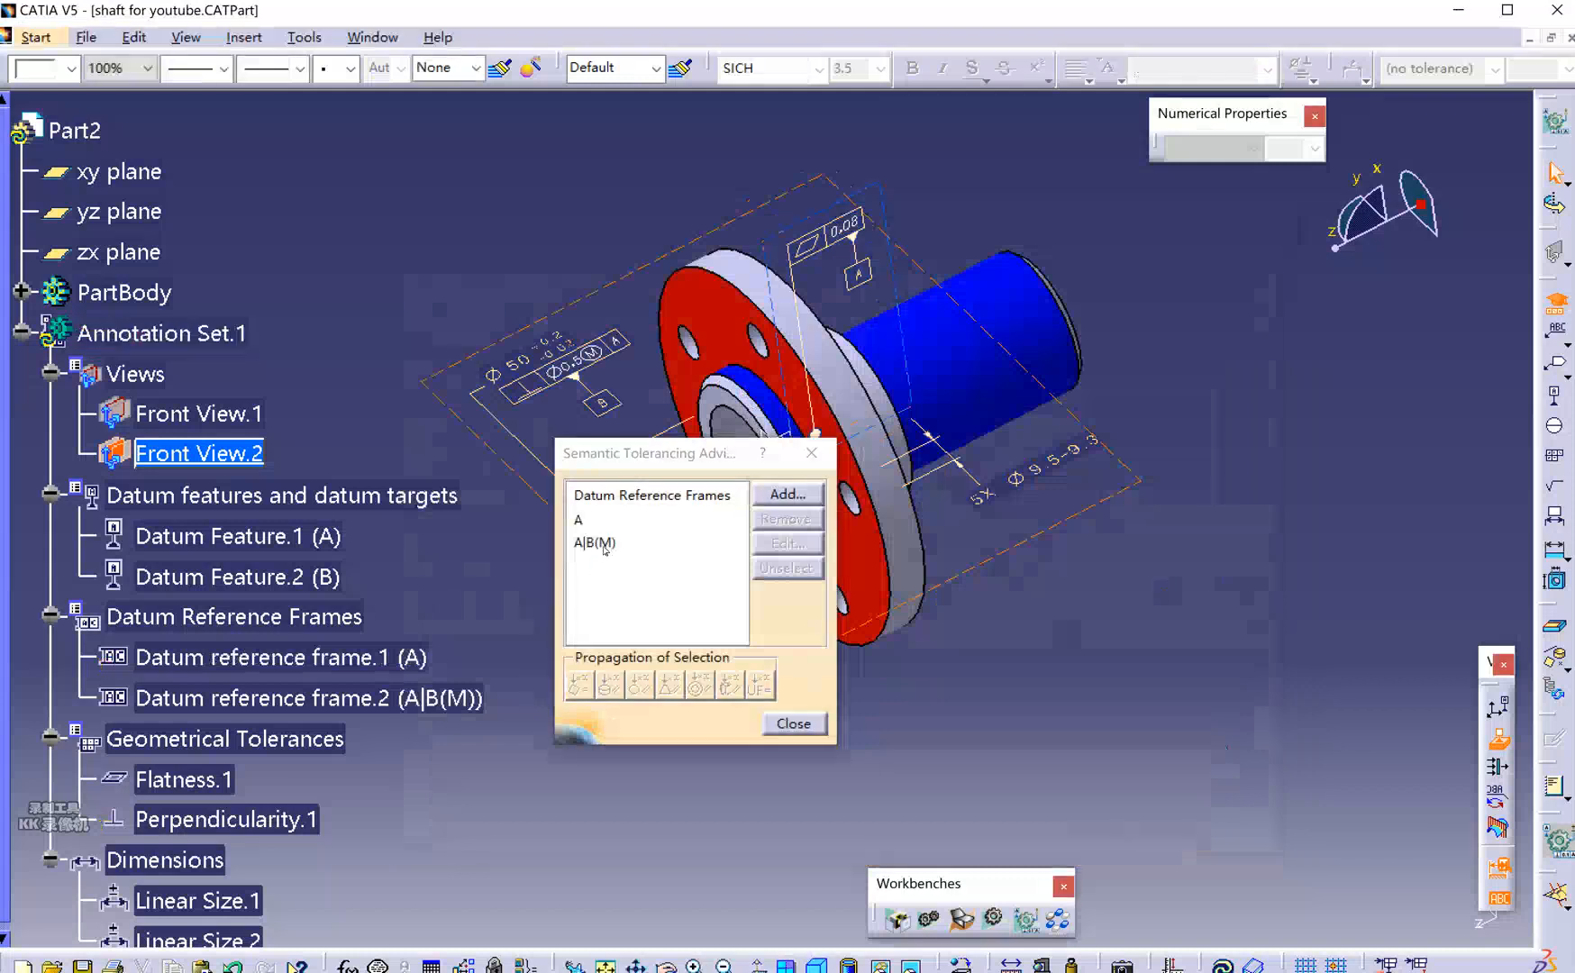
Choose frame A|B(M), select a flange bolt hole, and create a Position tolerance.
click(605, 544)
drag(622, 455, 460, 428)
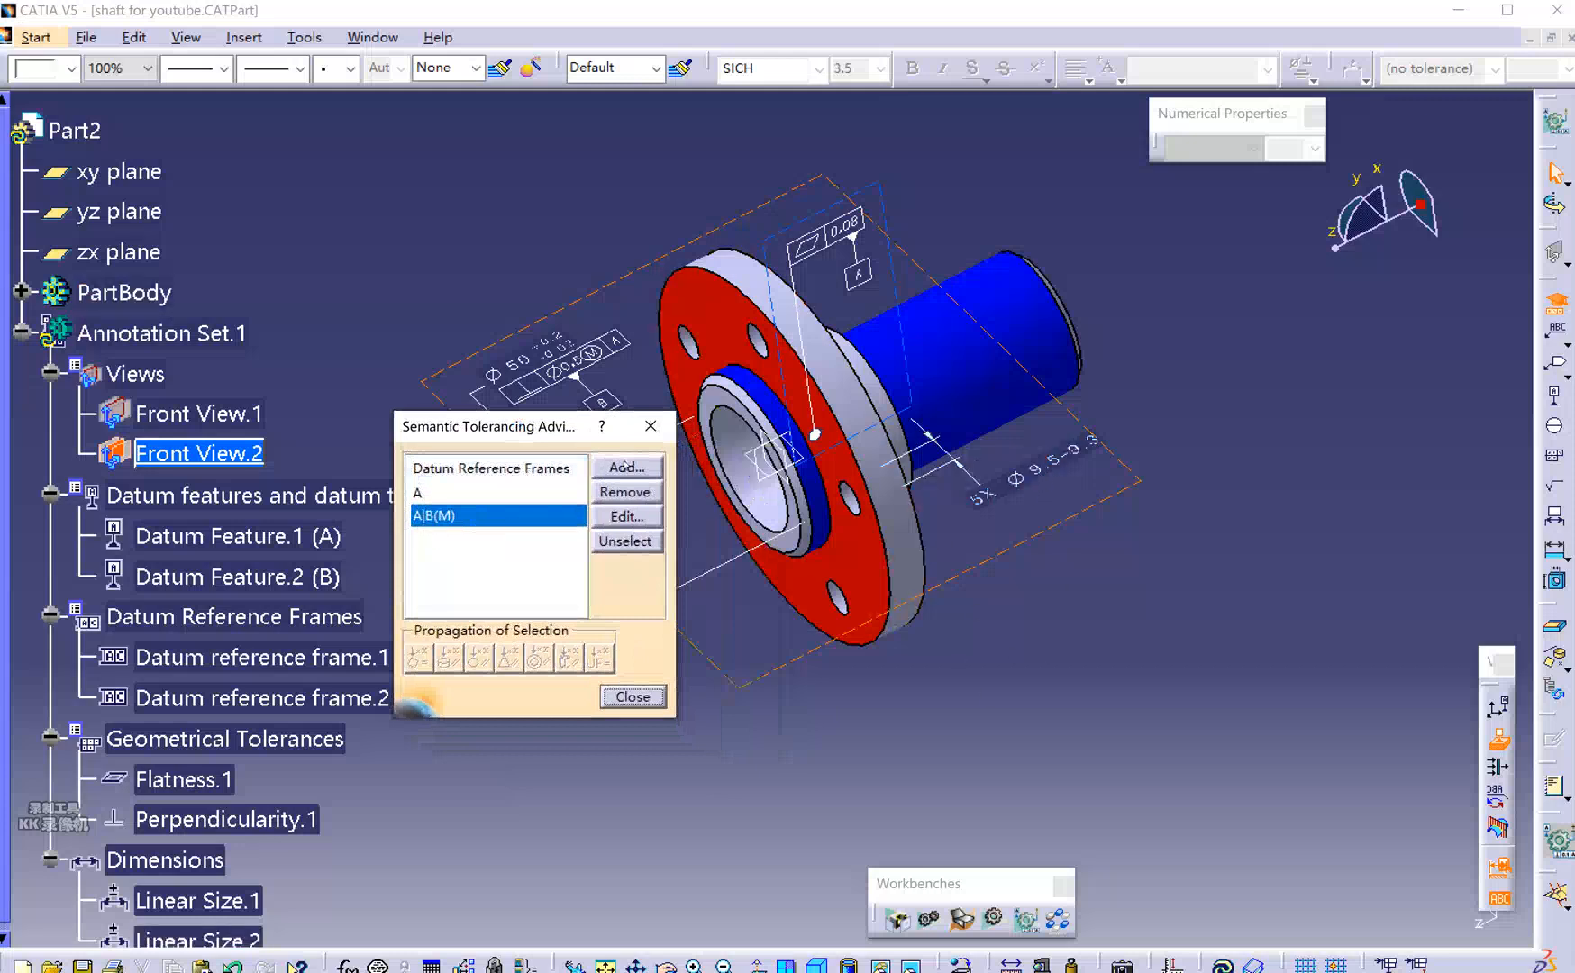
click(791, 357)
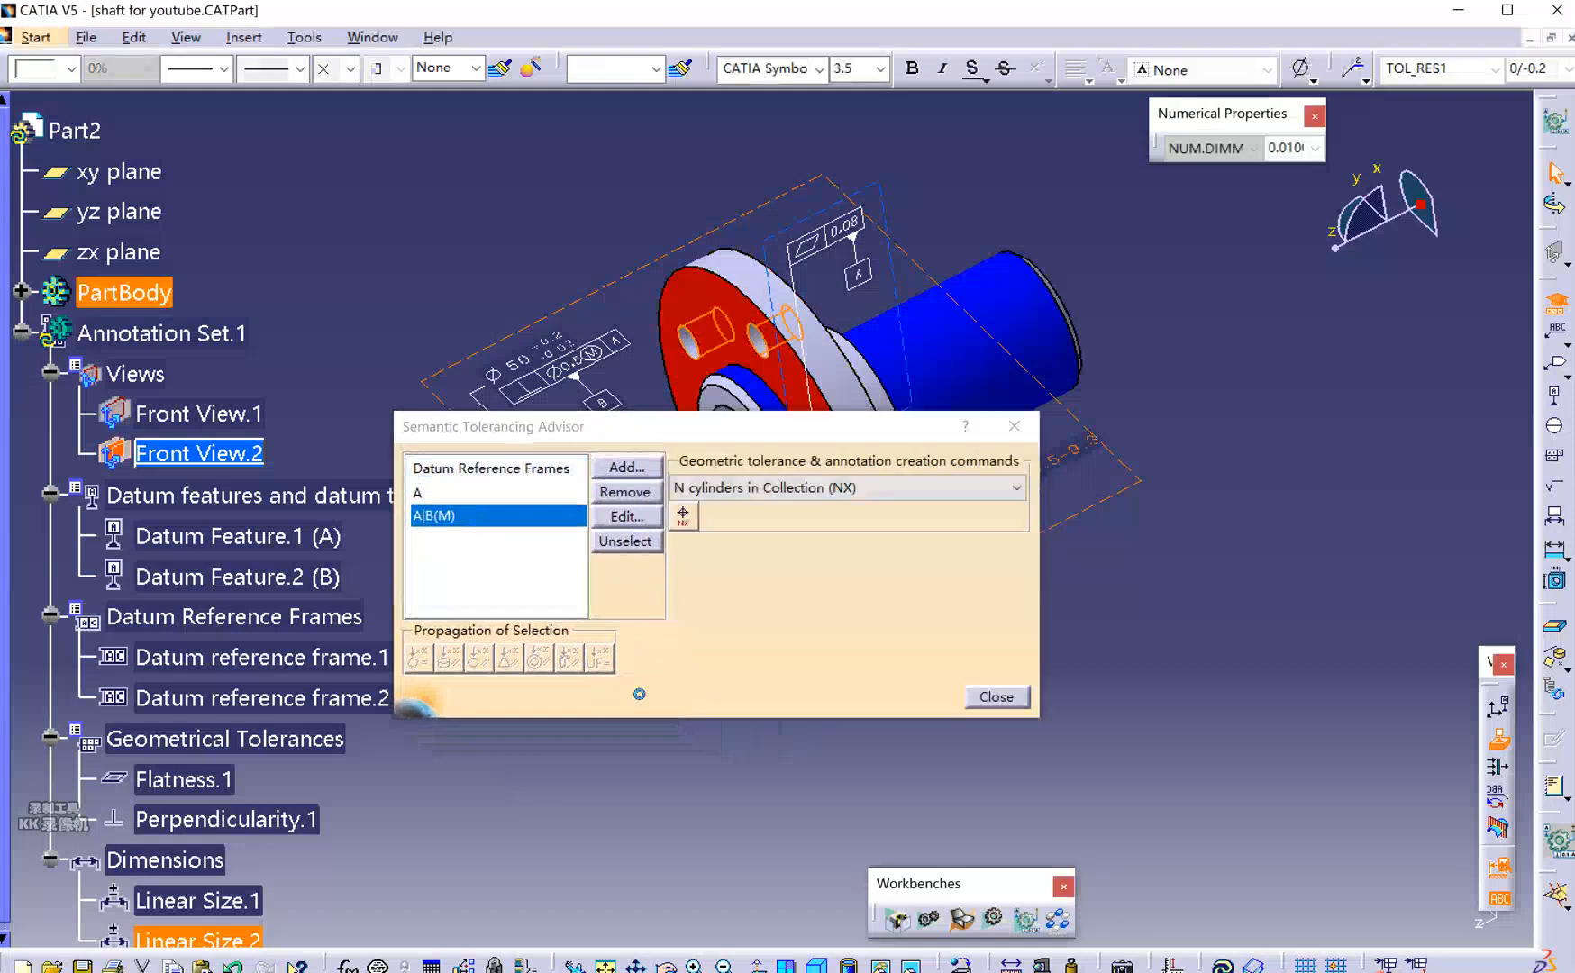
drag(760, 433, 622, 386)
click(464, 464)
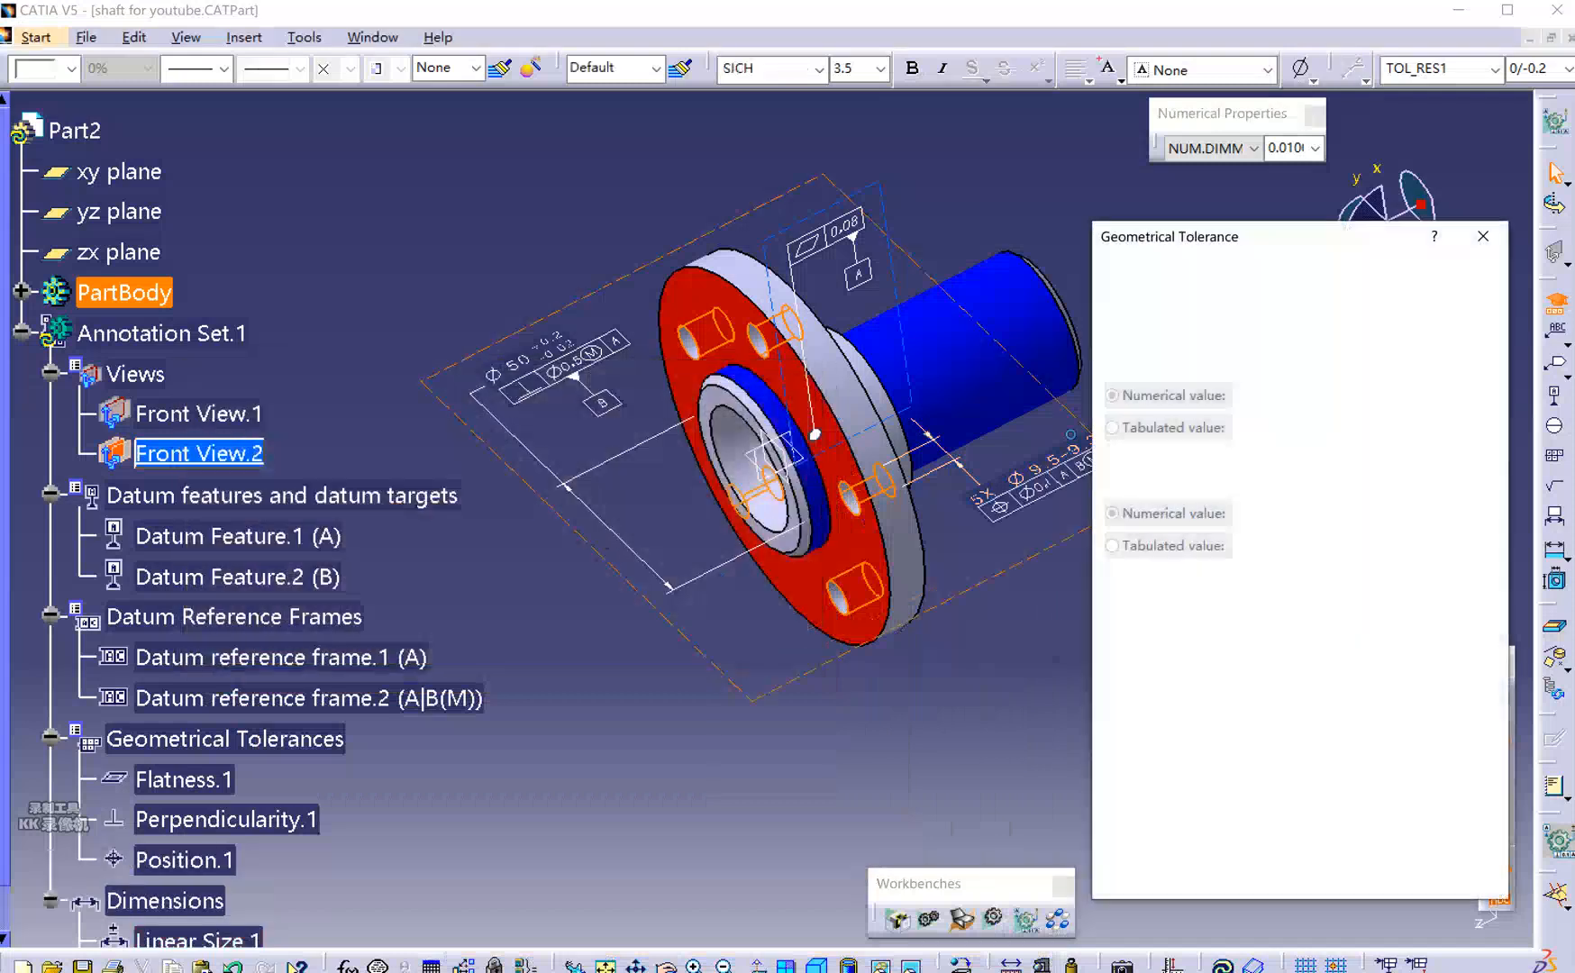
Set the position tolerance value to 0.2 mm with the maximum material condition modifier.
drag(1202, 246, 440, 247)
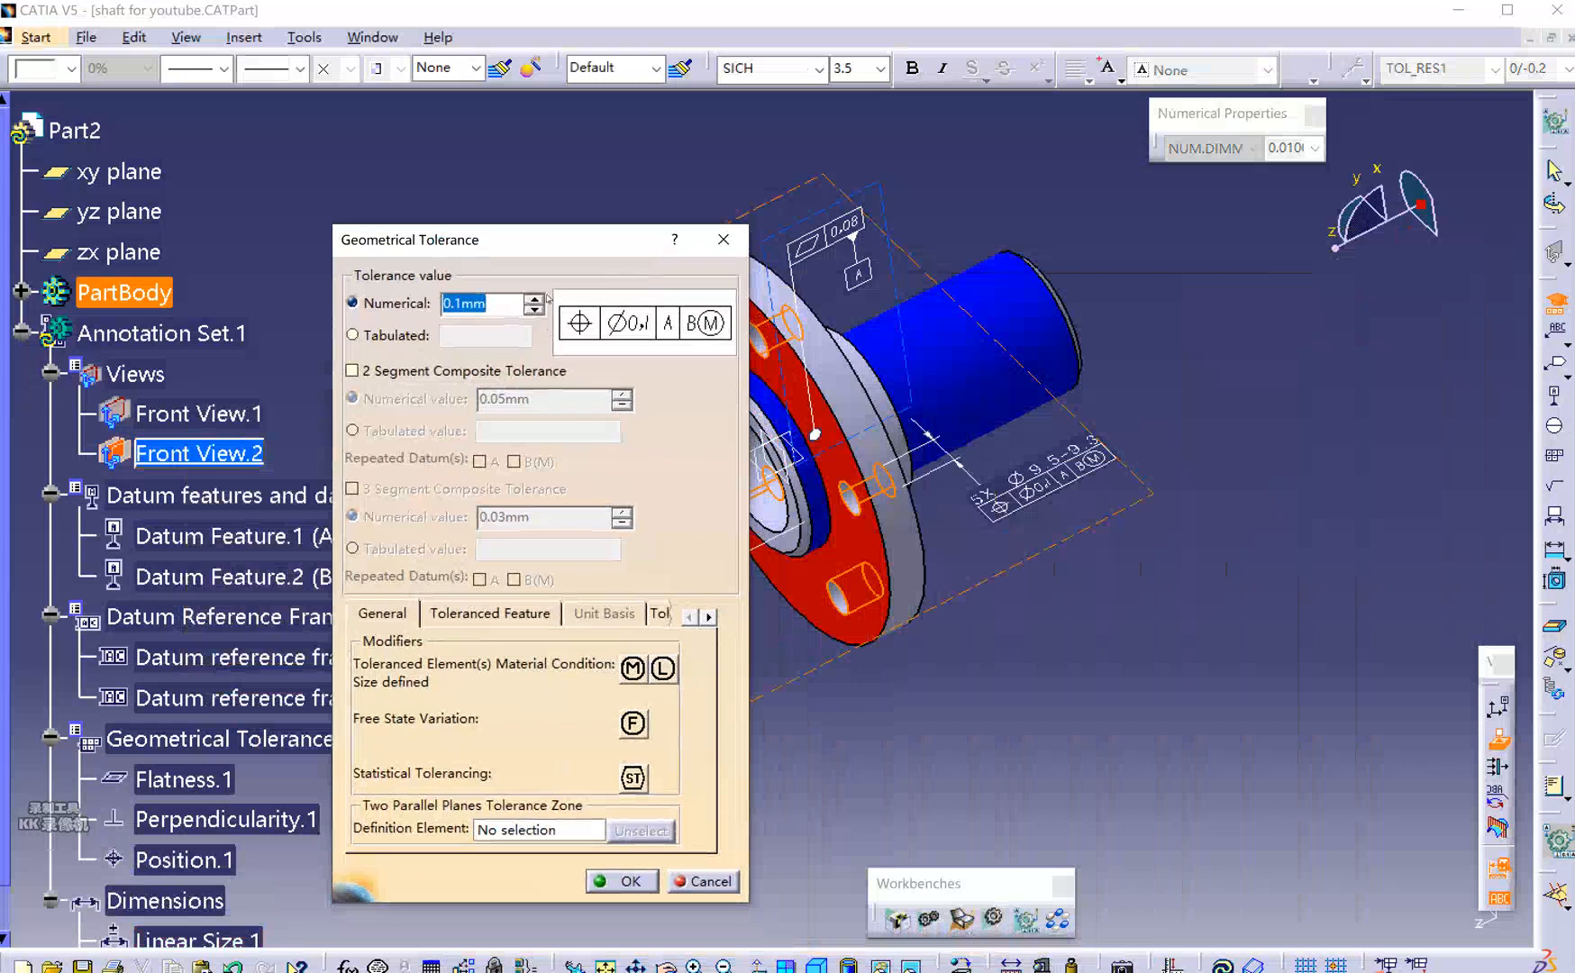
click(457, 303)
text(2)
click(633, 669)
click(663, 669)
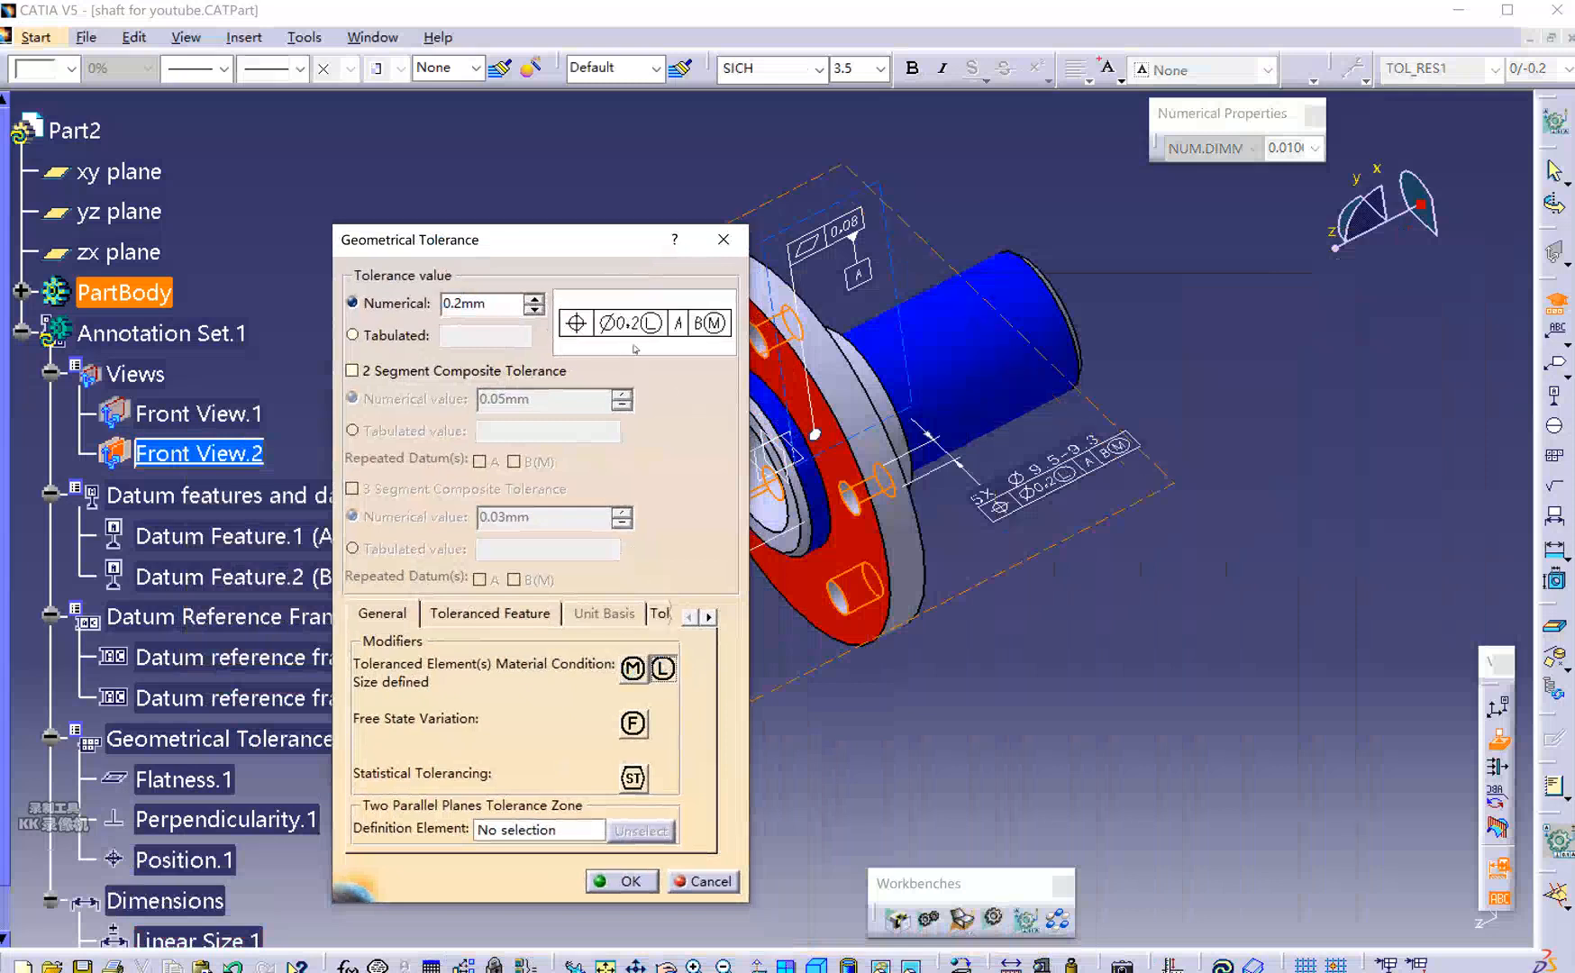
click(633, 669)
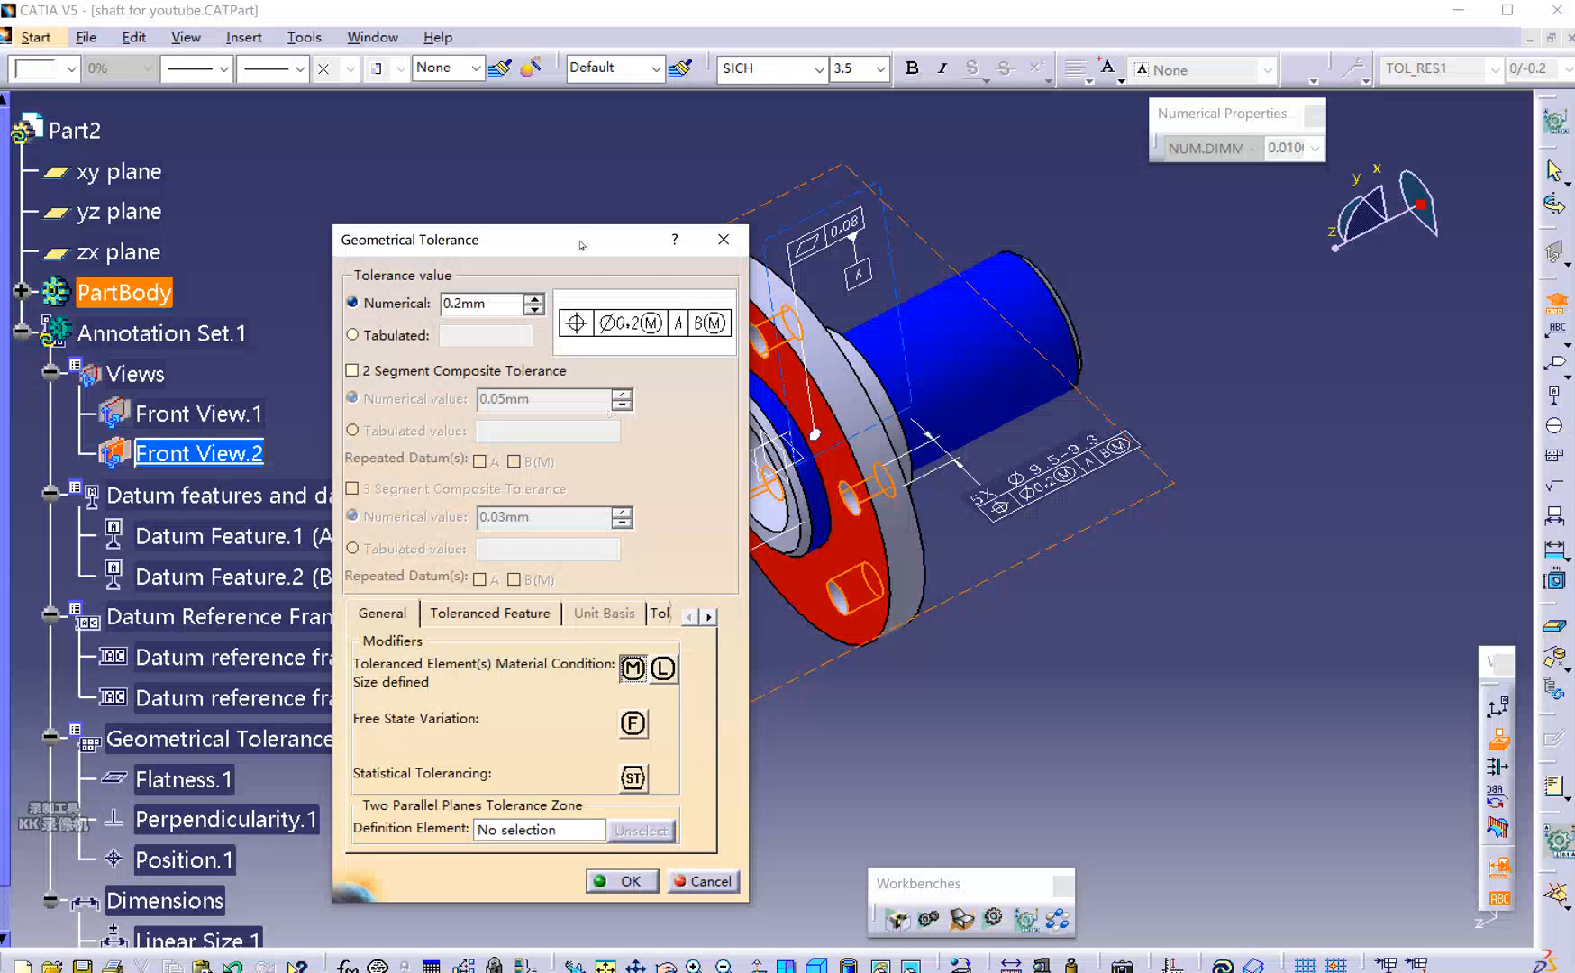
drag(581, 244, 507, 231)
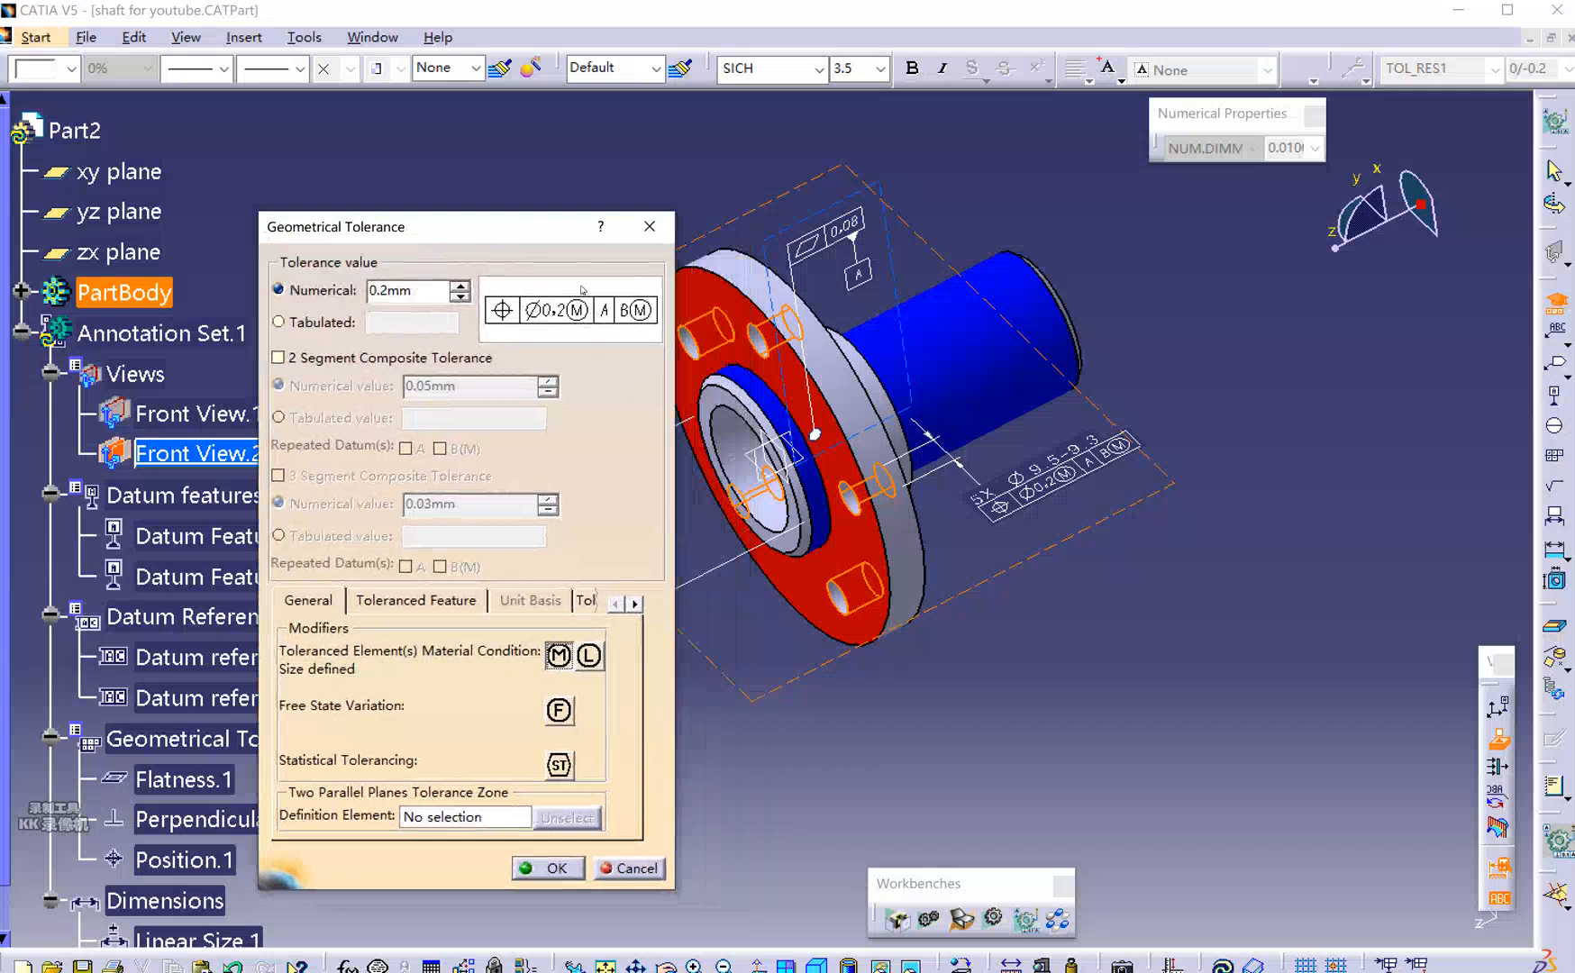
Review the Toleranced Feature and Tolerance Zone settings, then confirm the position tolerance.
click(425, 606)
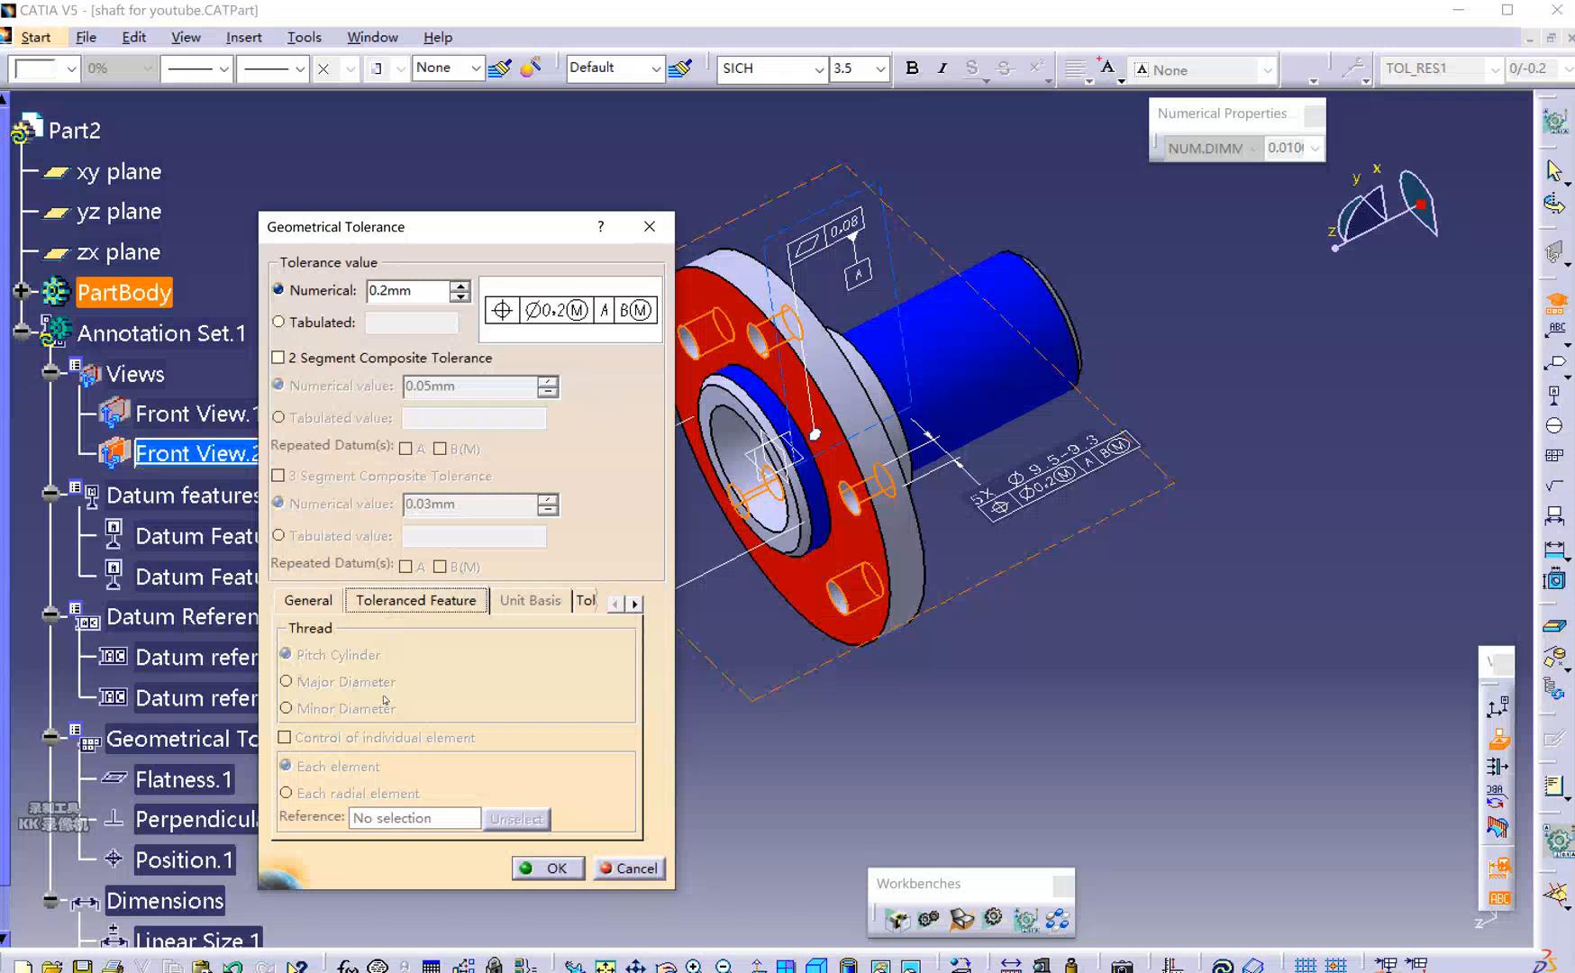
click(584, 601)
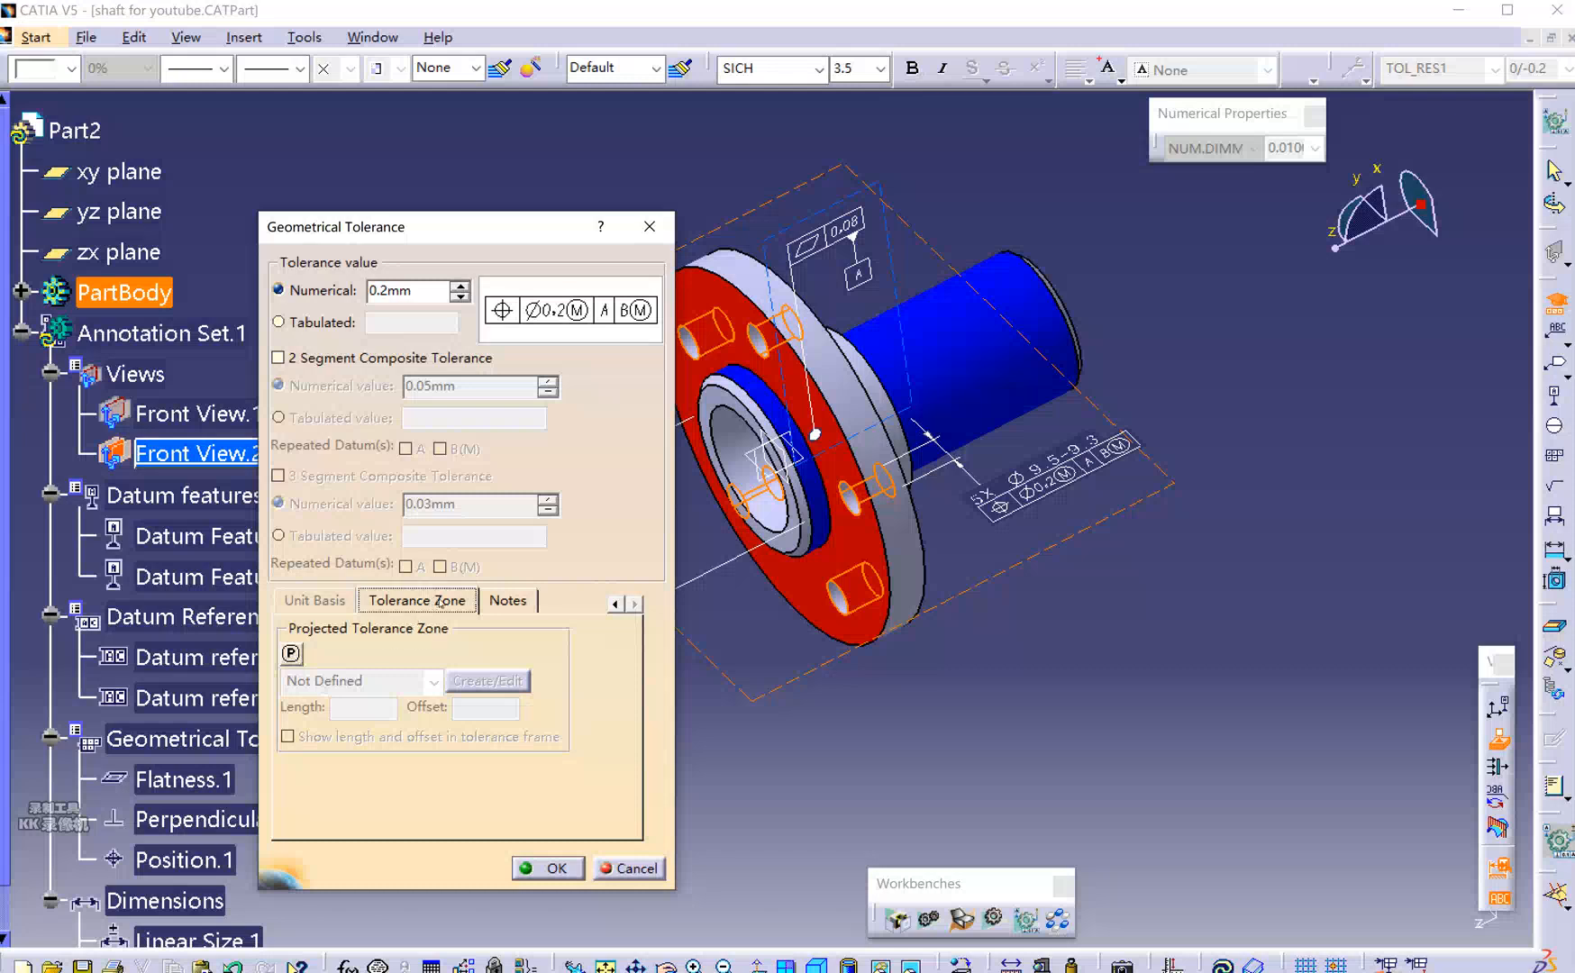
click(615, 604)
click(615, 604)
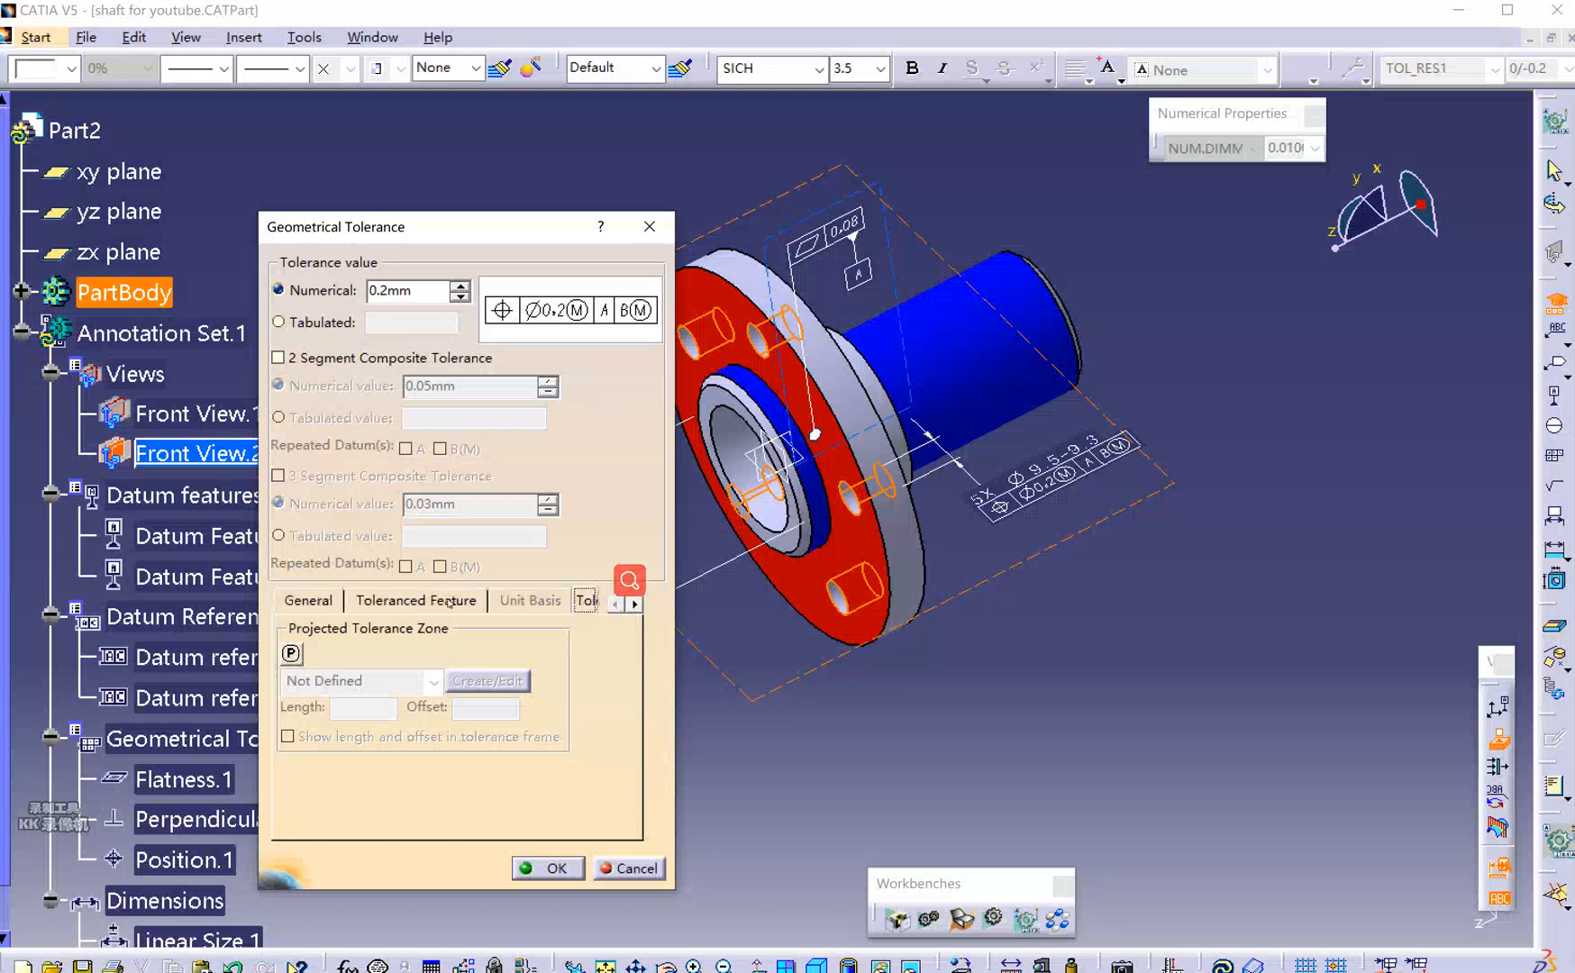
click(417, 601)
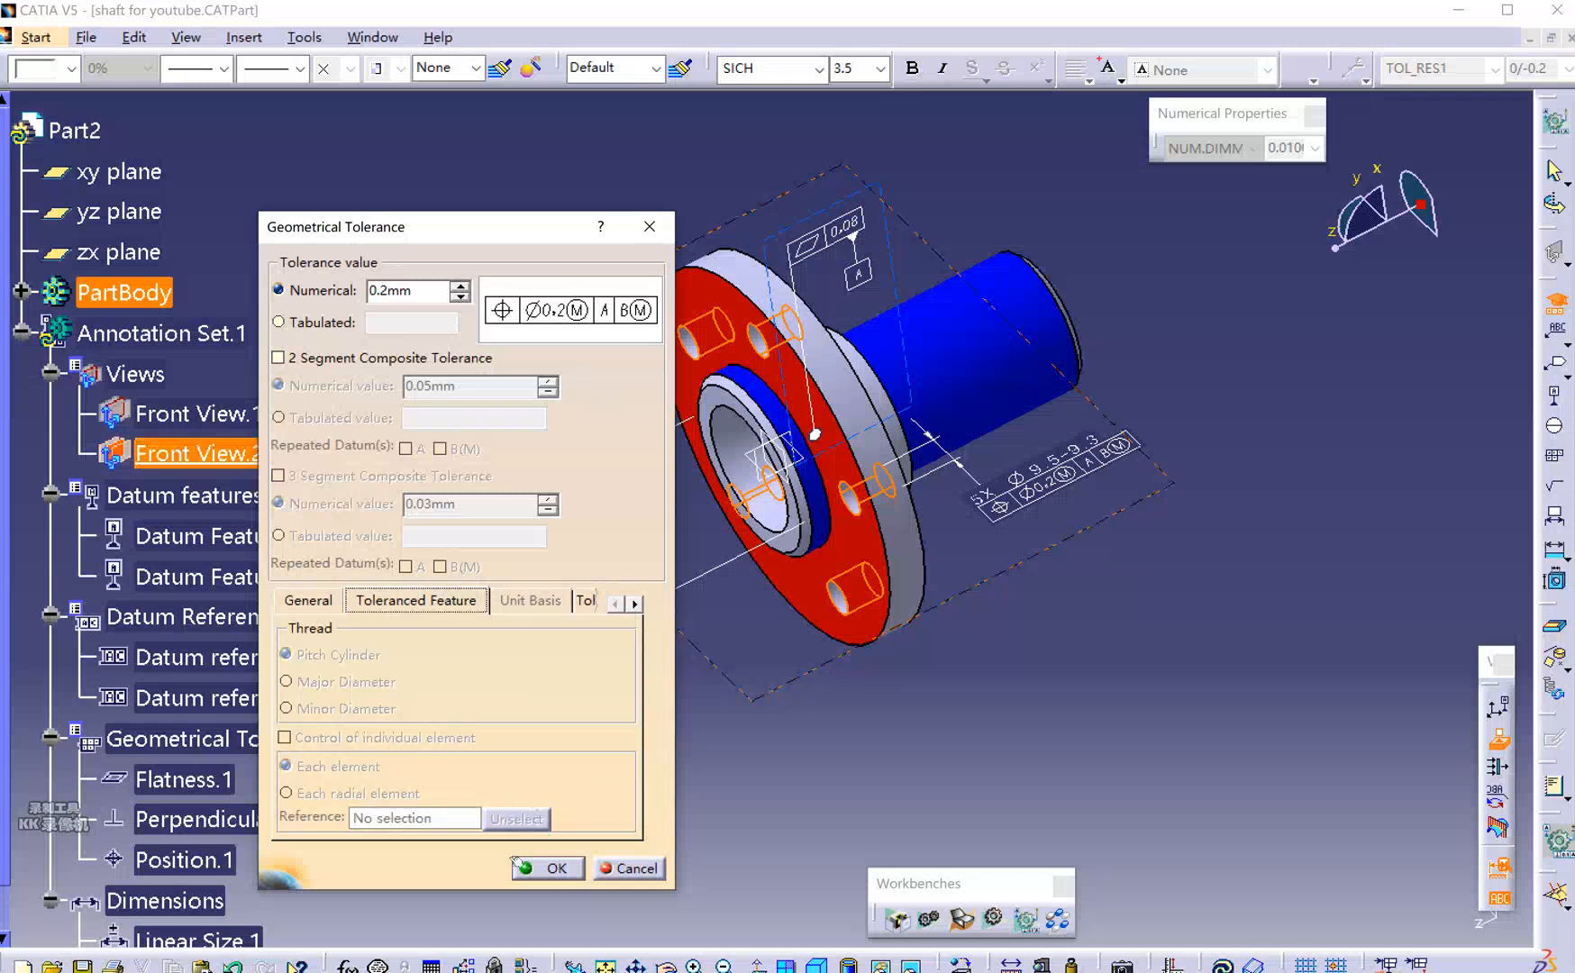
click(304, 602)
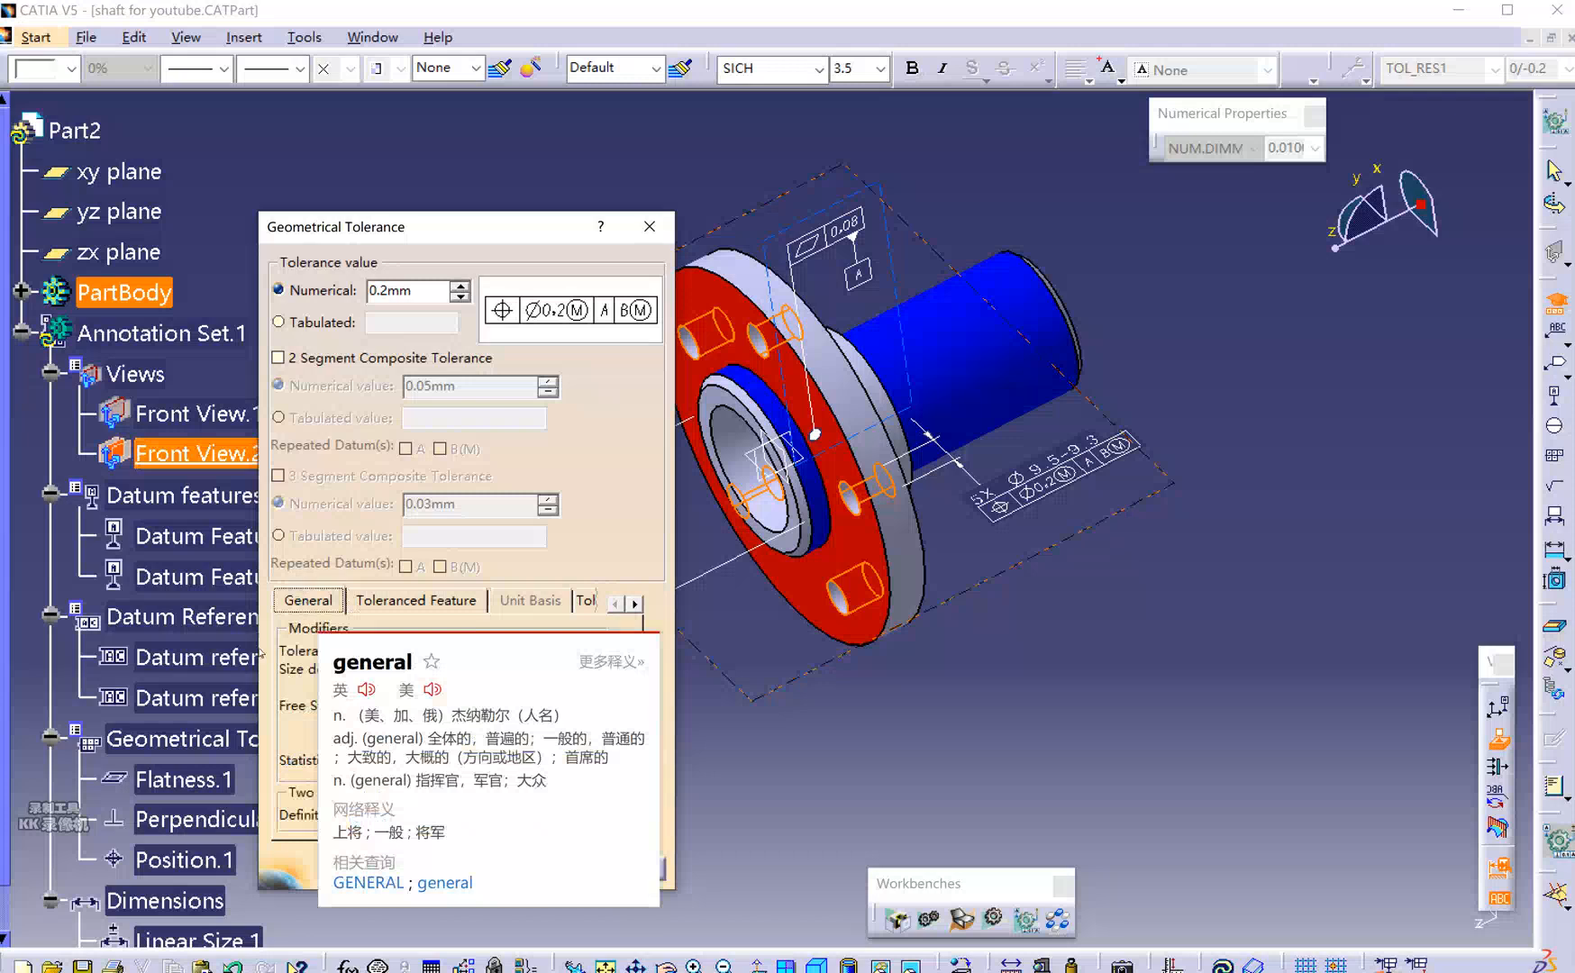
click(548, 867)
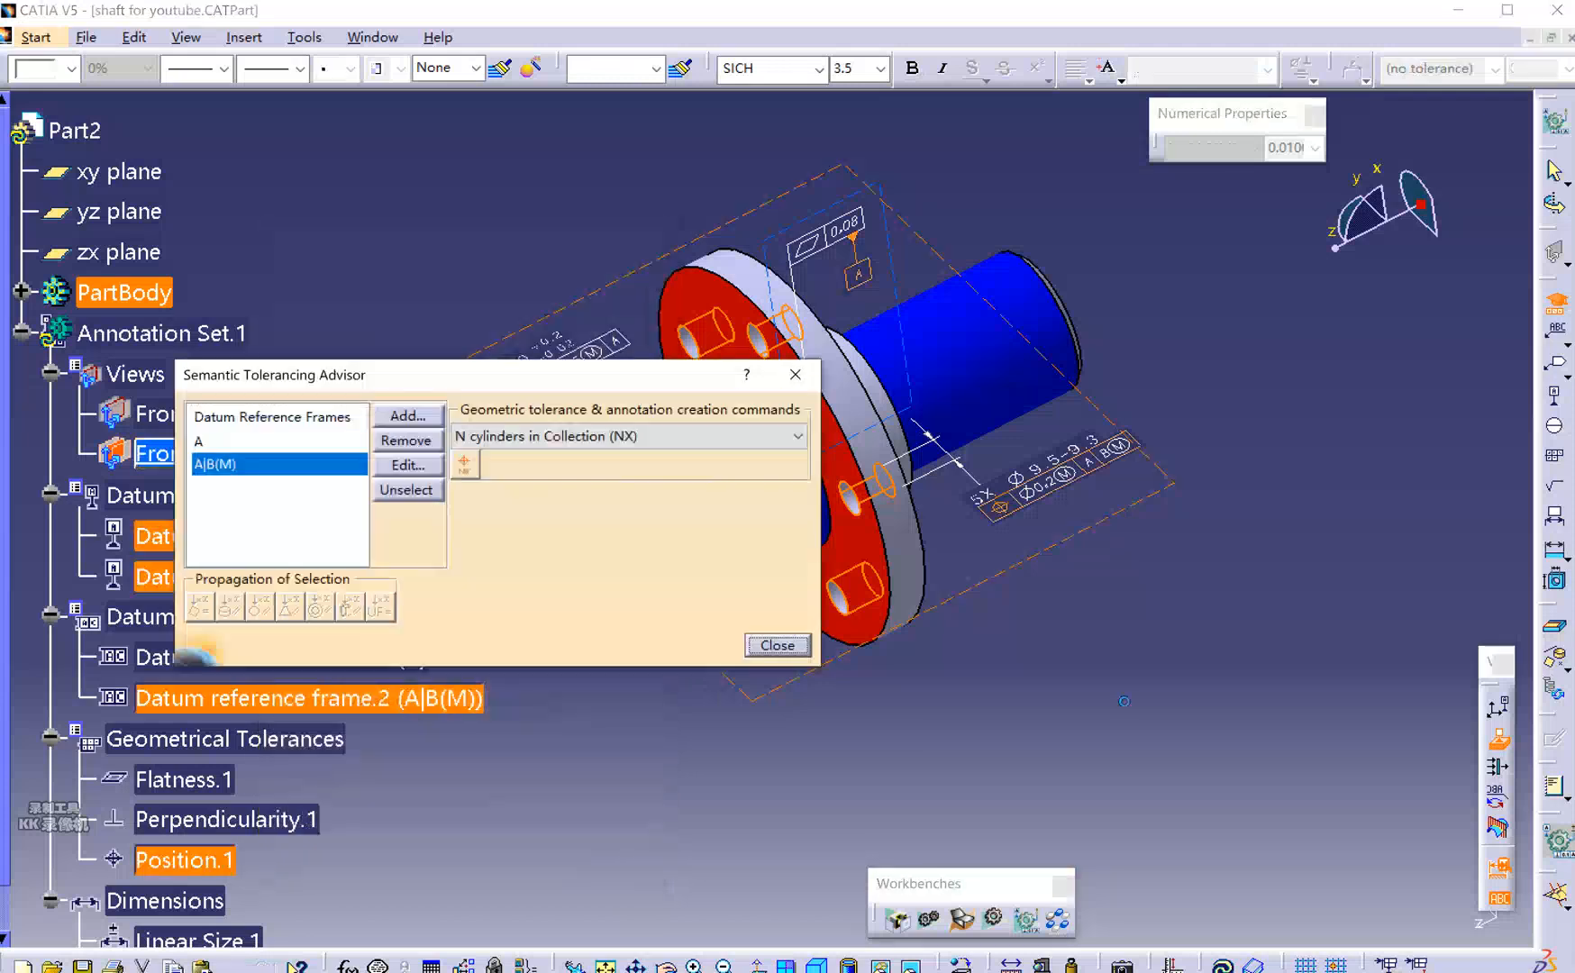
Close the tolerancing advisor, view the annotations from above and select the Front View.2 annotation view.
click(775, 644)
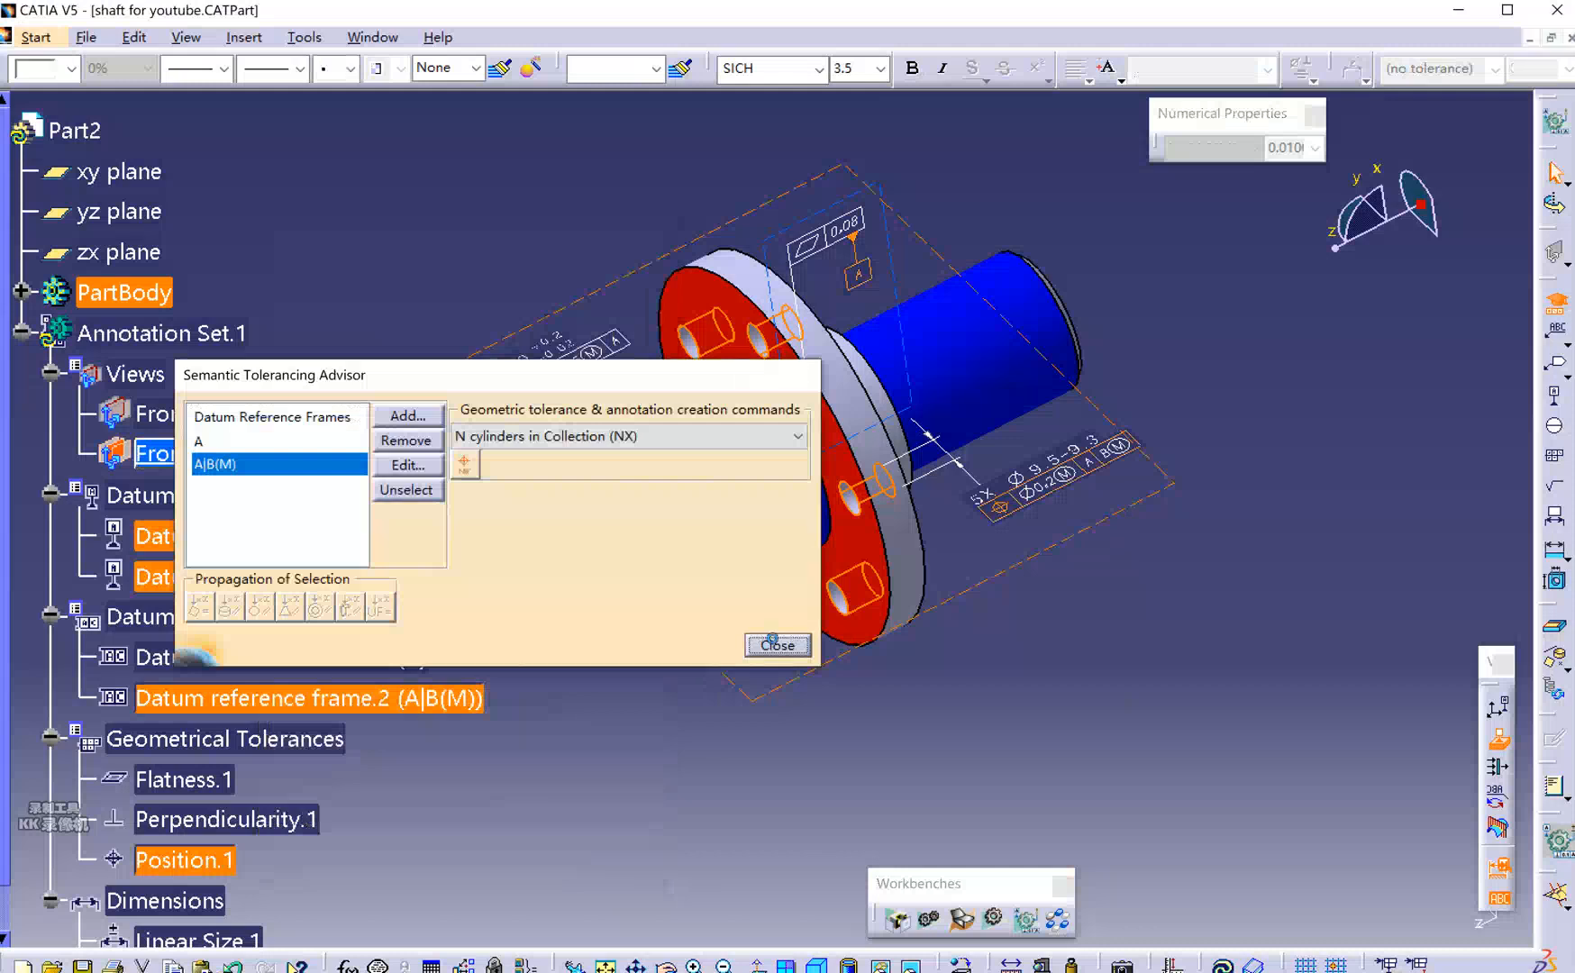
mouse_move(622, 423)
middle_down()
mouse_move(576, 433)
mouse_move(605, 457)
mouse_move(465, 406)
mouse_move(735, 406)
mouse_move(733, 314)
mouse_move(1111, 516)
mouse_move(1081, 630)
mouse_move(955, 558)
mouse_move(964, 621)
mouse_move(914, 728)
mouse_move(988, 694)
mouse_move(991, 671)
mouse_move(969, 725)
mouse_move(942, 721)
mouse_move(1047, 698)
mouse_move(1009, 685)
mouse_move(982, 711)
mouse_move(1032, 708)
middle_up()
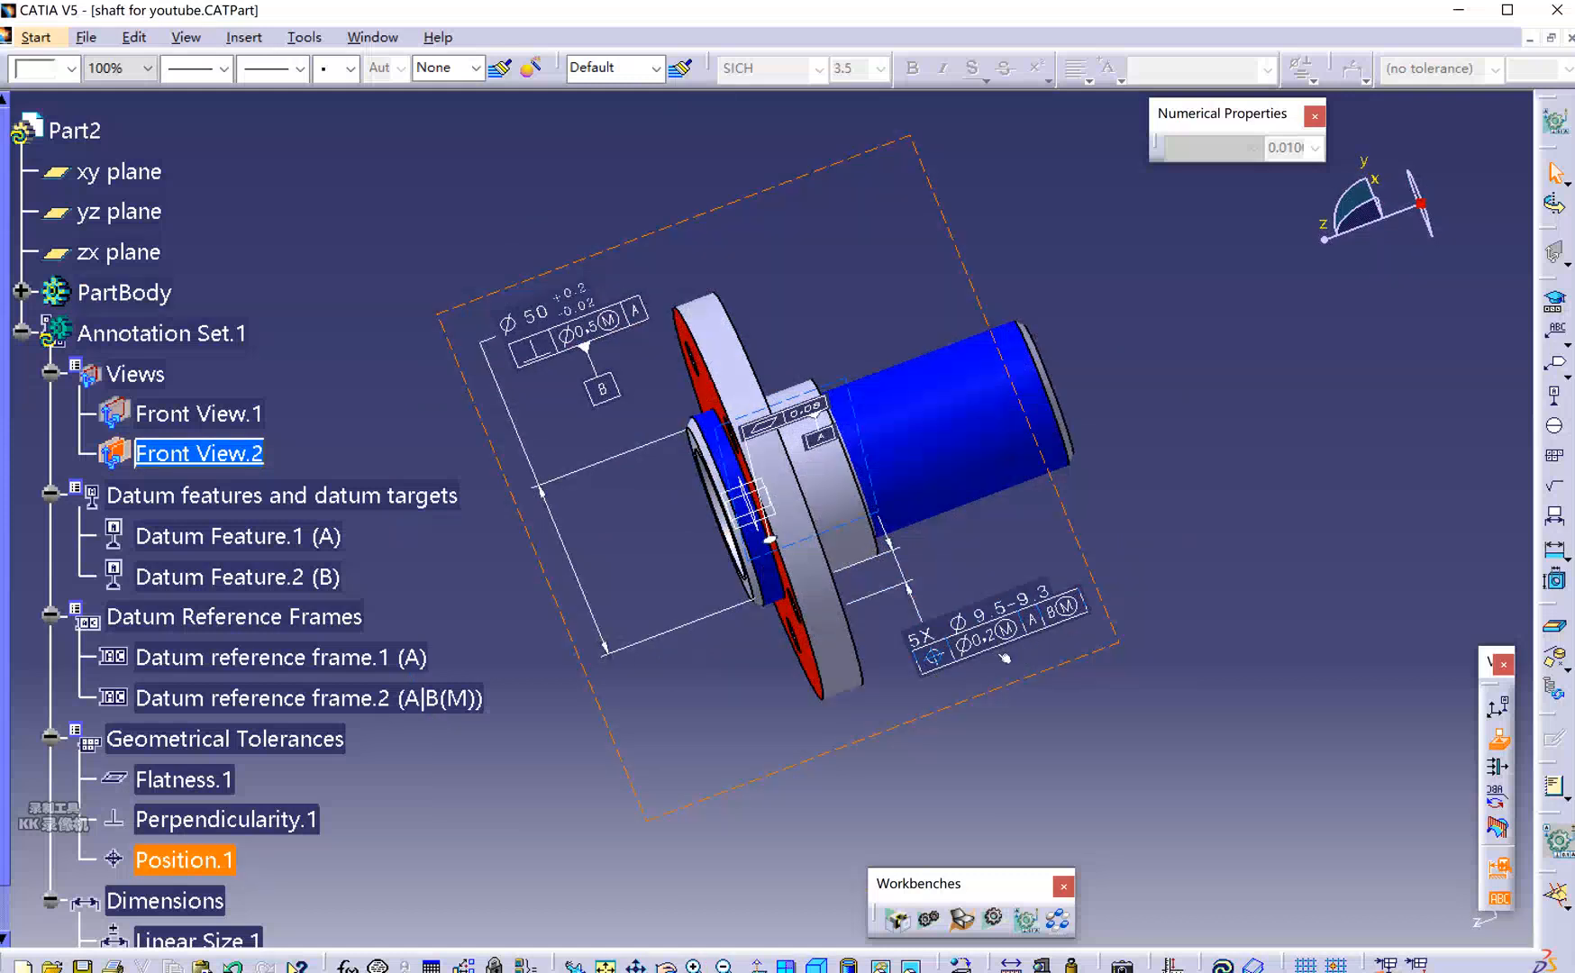
click(1050, 677)
click(1014, 692)
click(1122, 622)
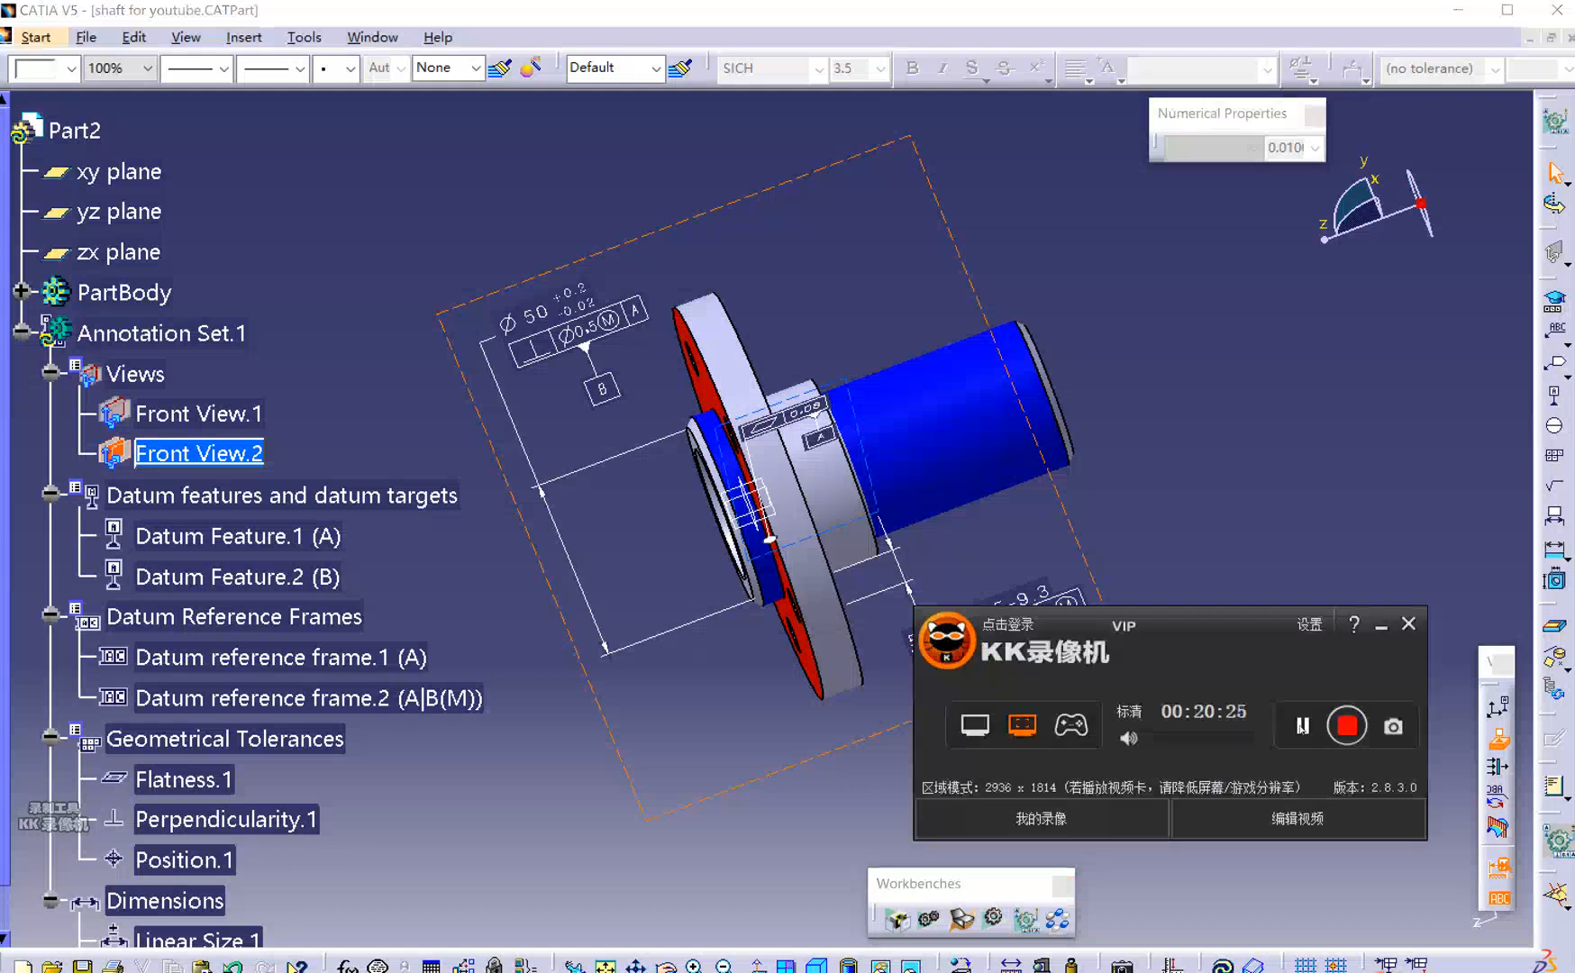
Construct axis lines through the first two flange bolt holes.
drag(1218, 618, 1181, 679)
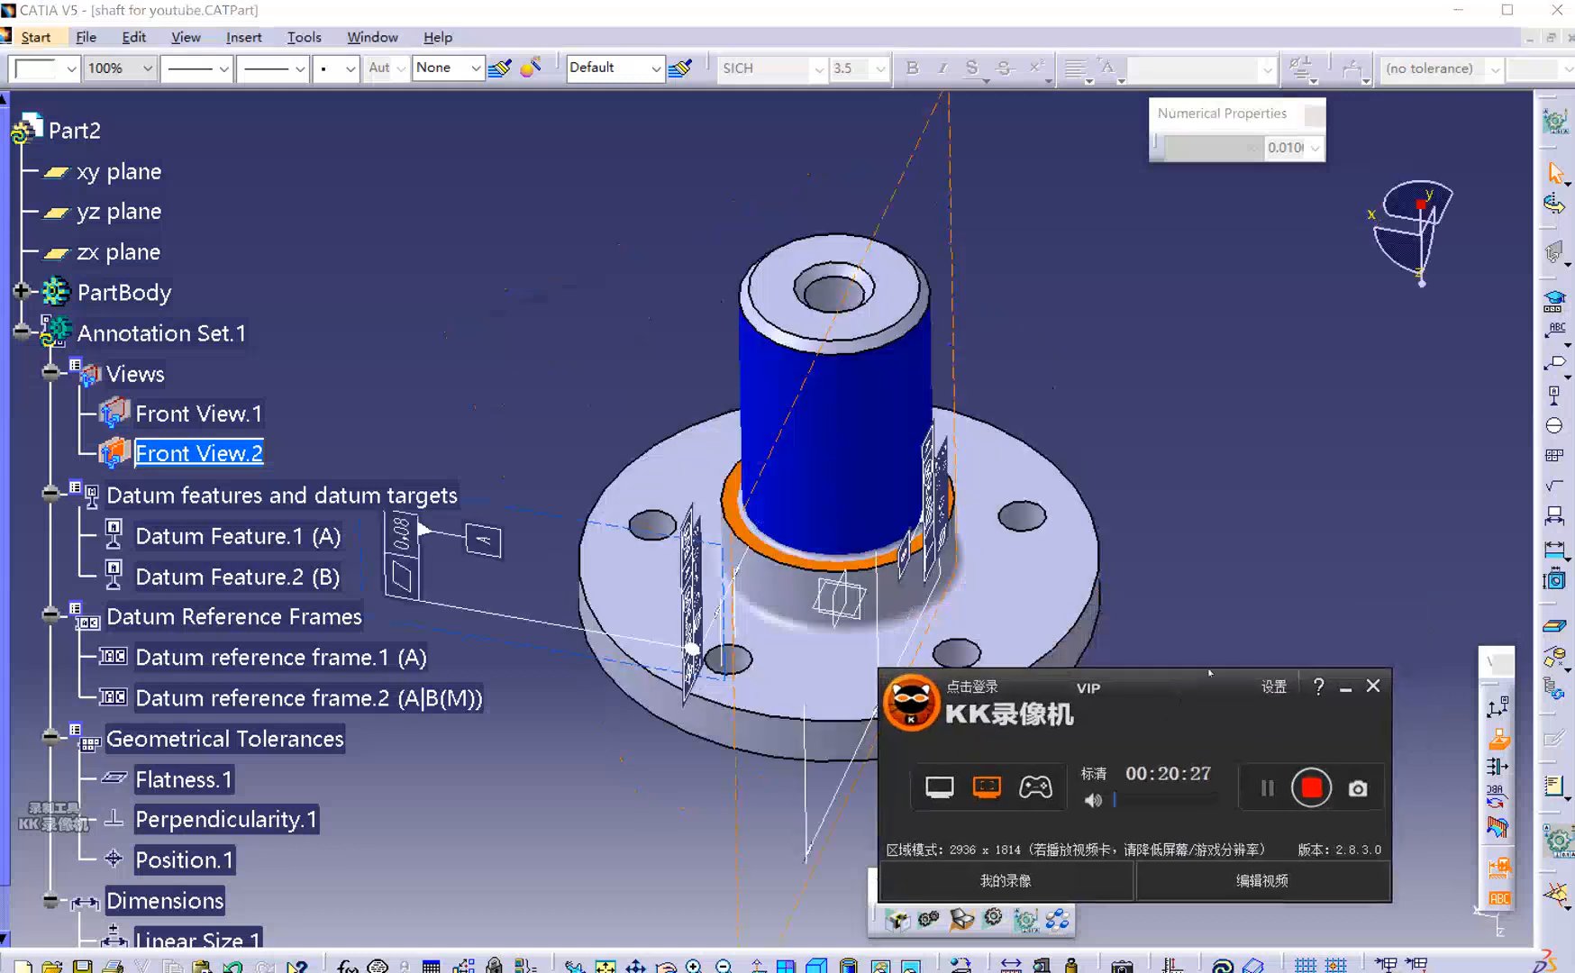
click(1330, 577)
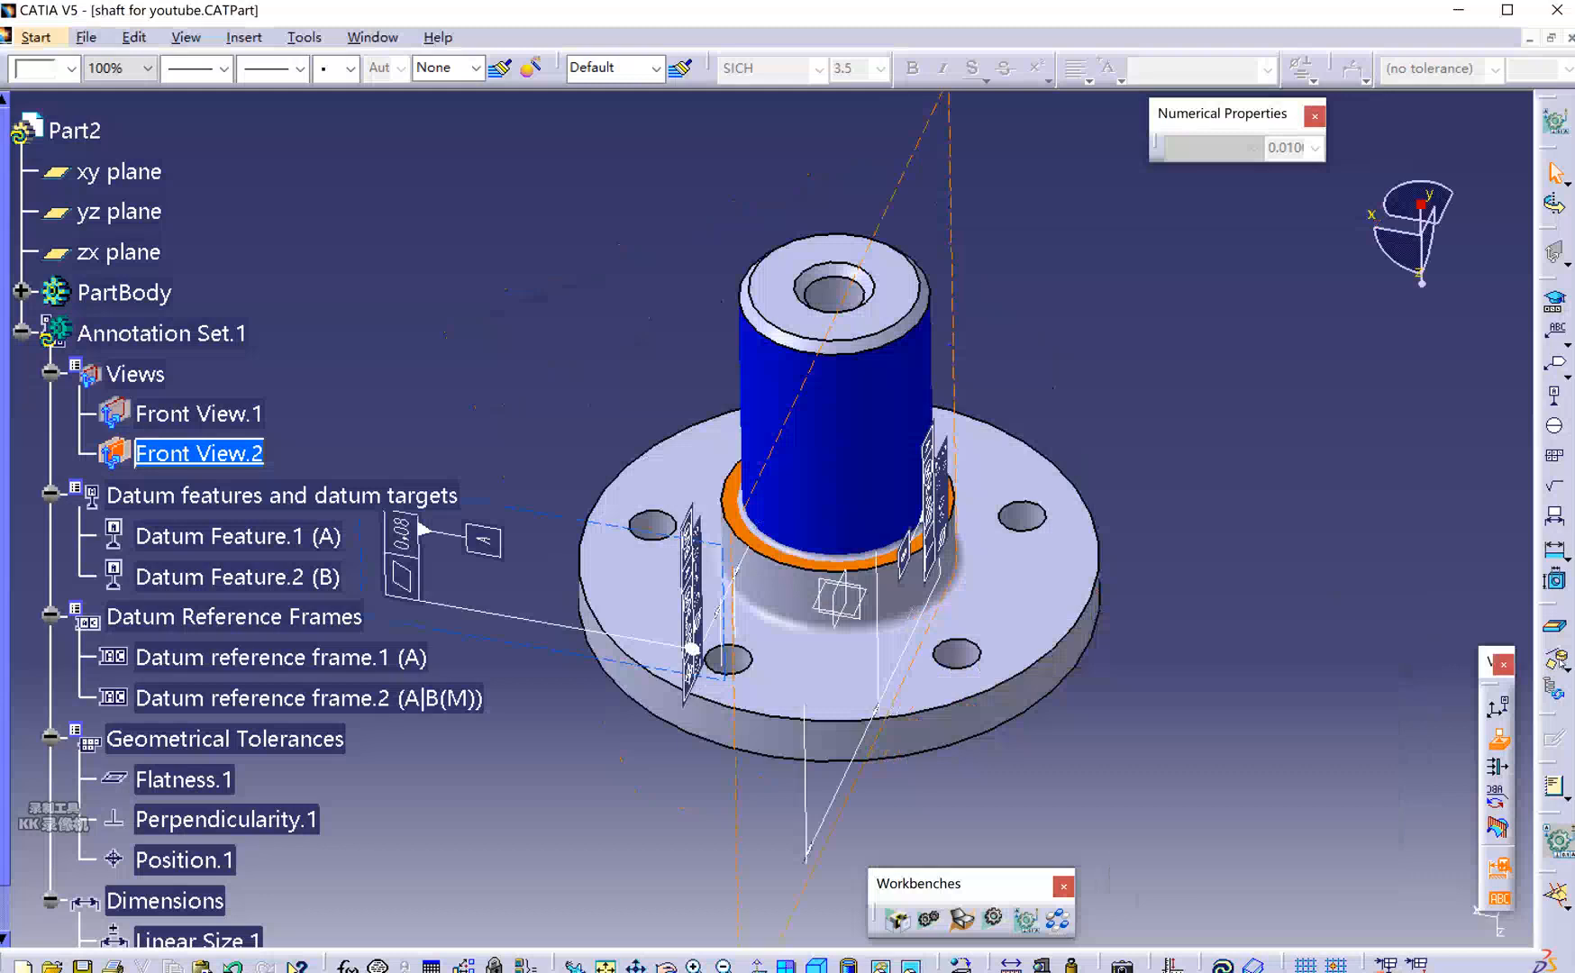
click(1028, 518)
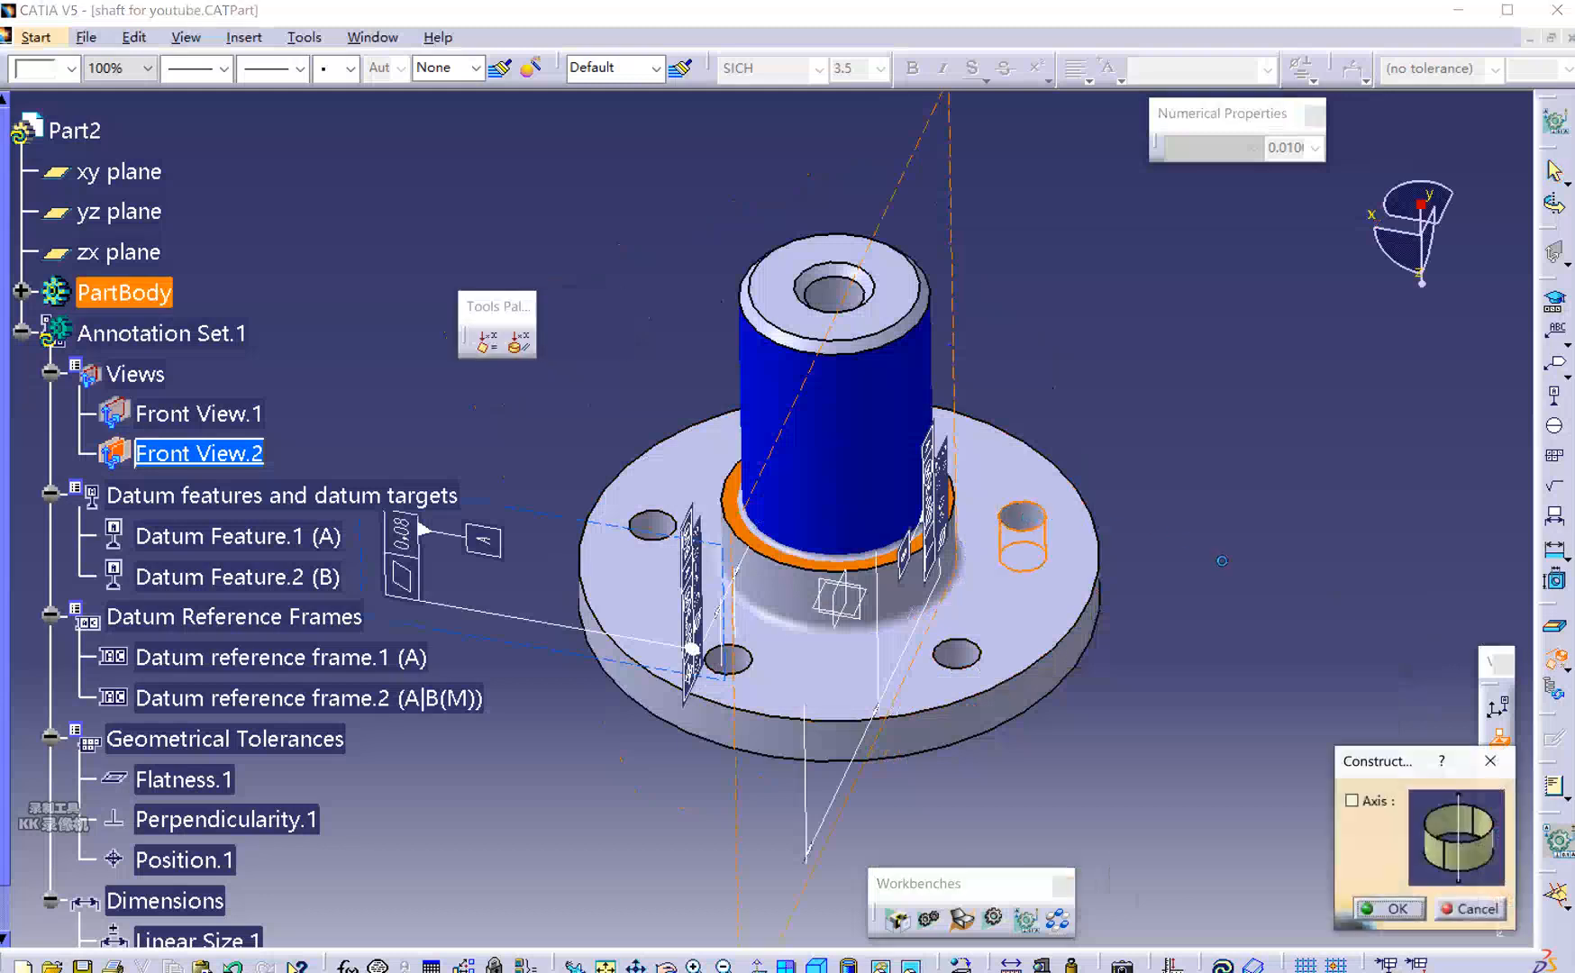
click(1352, 801)
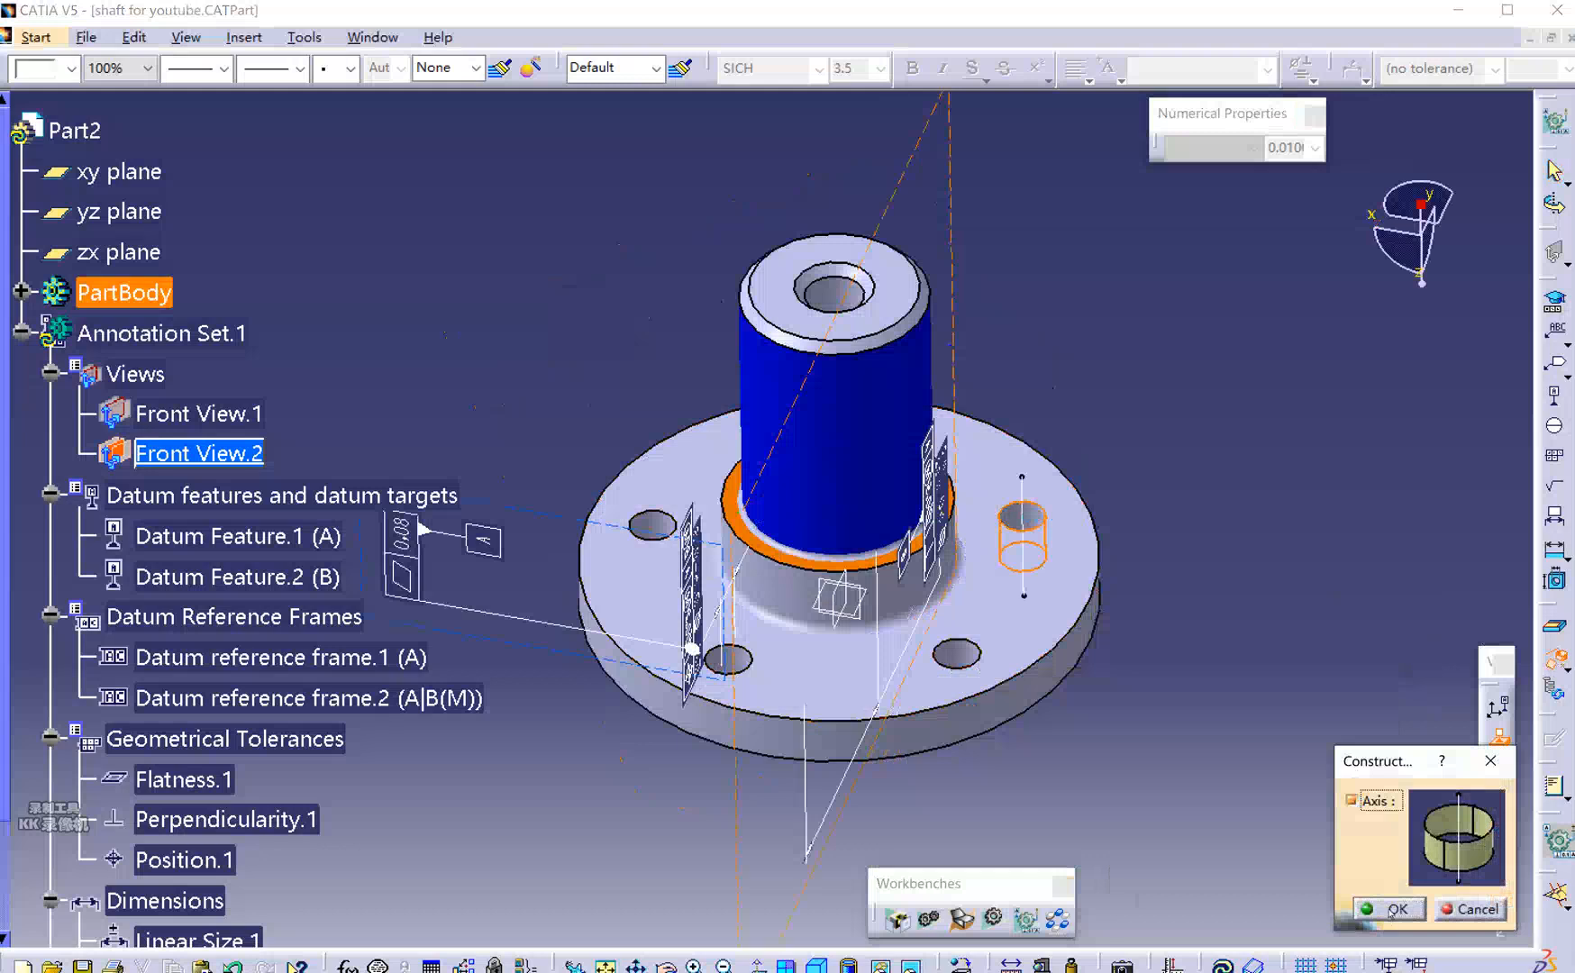
click(1395, 909)
click(946, 657)
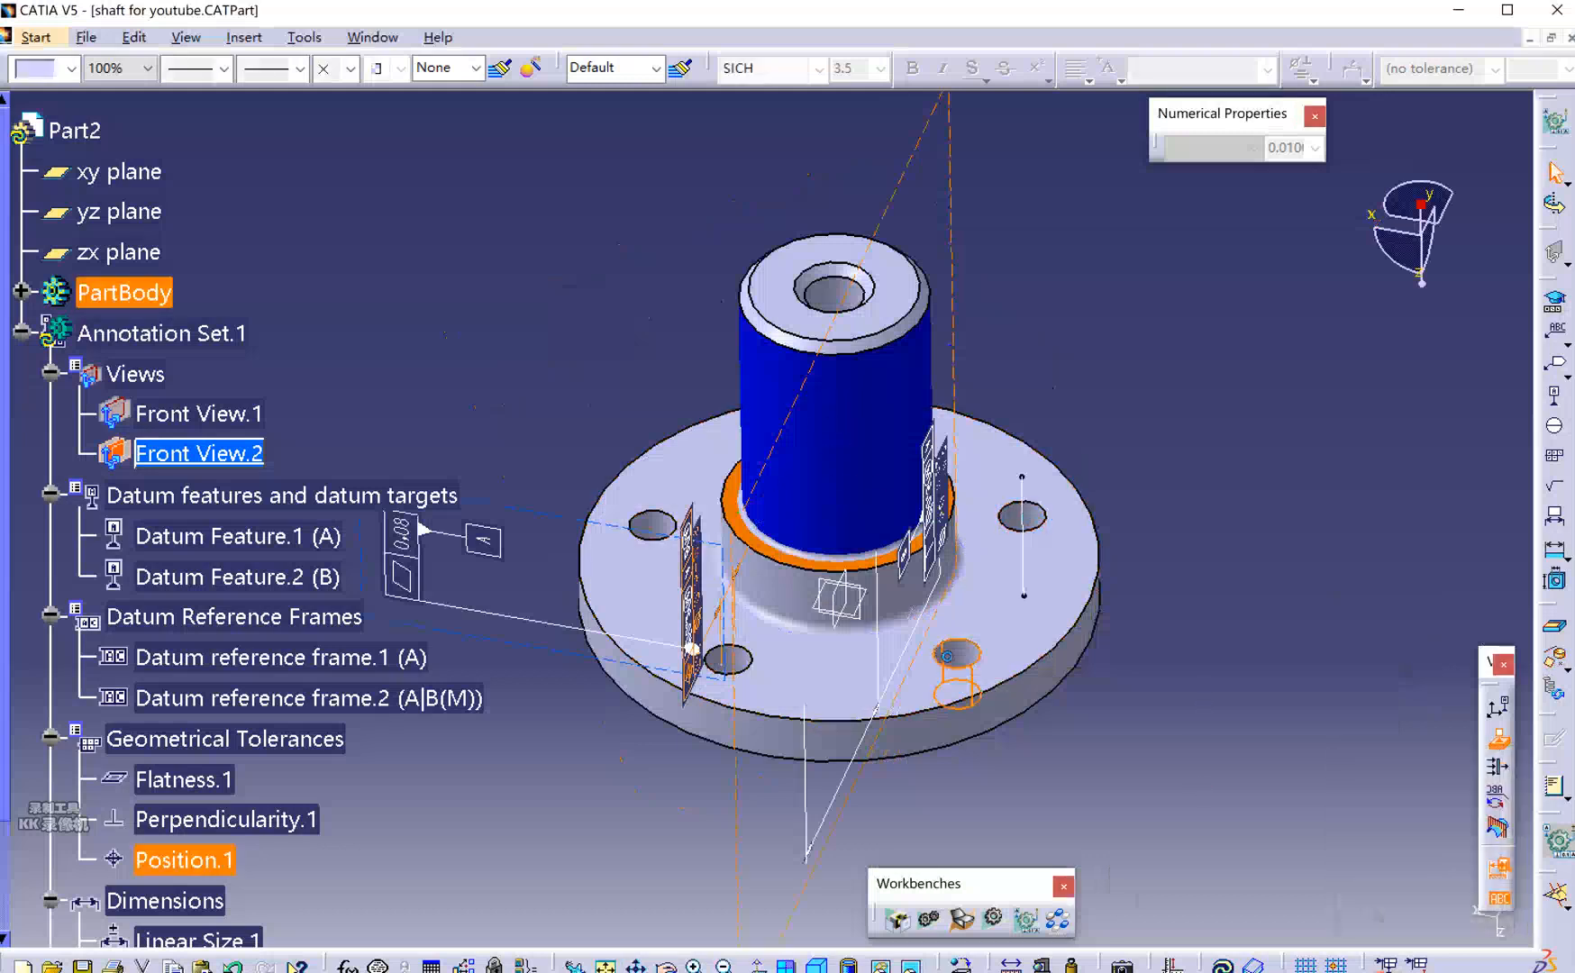
click(1553, 657)
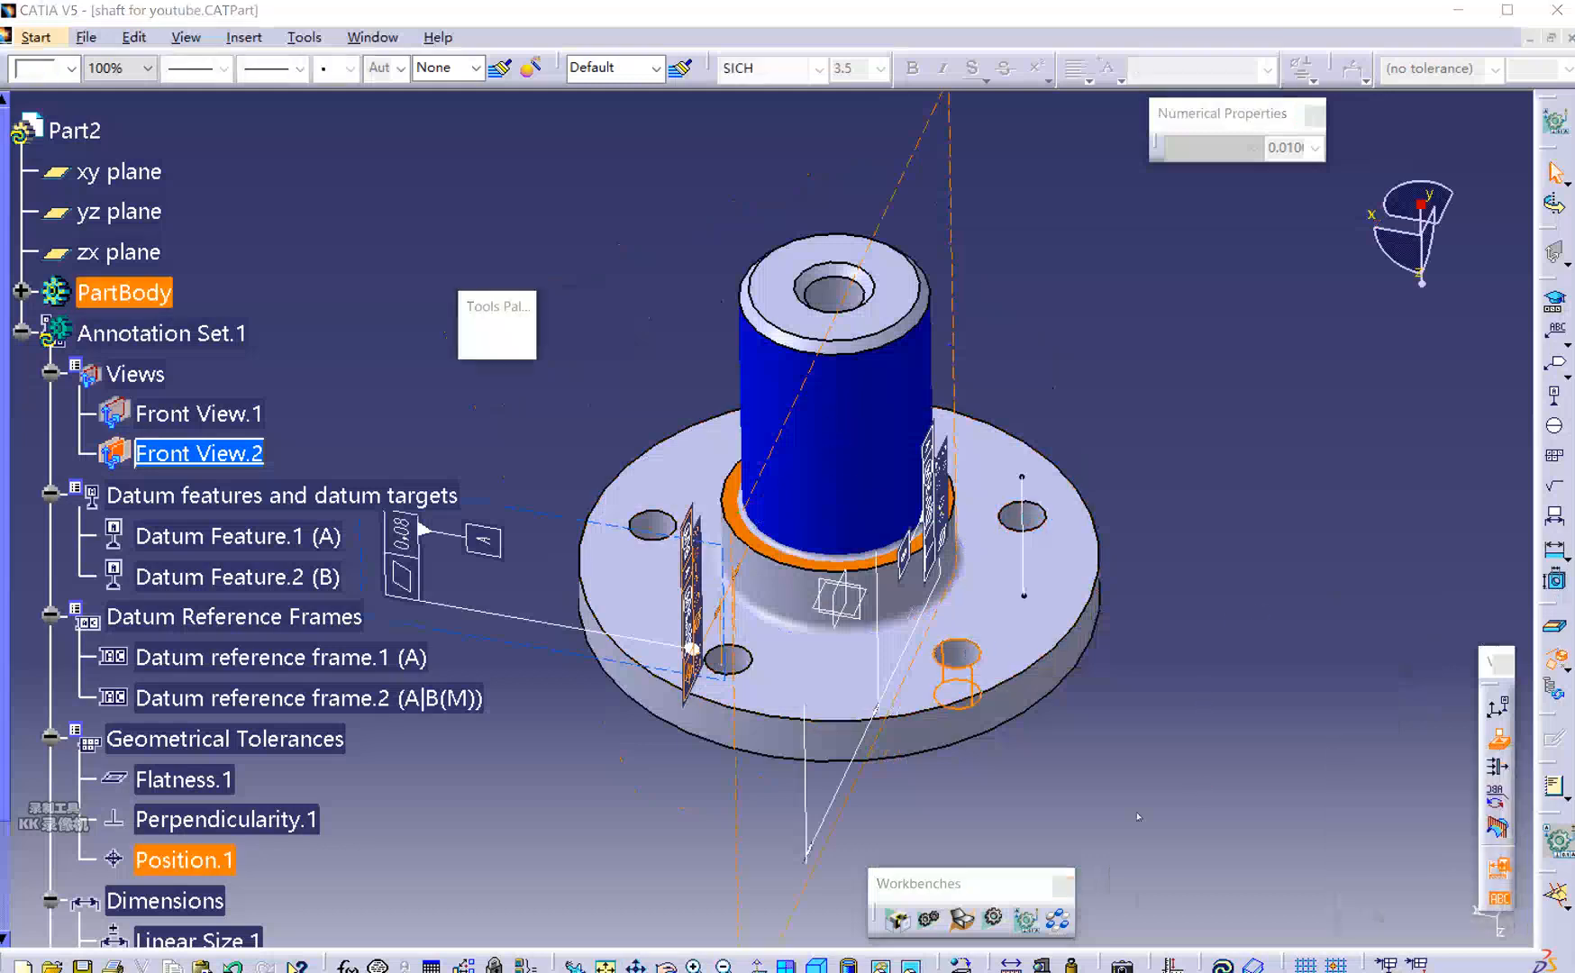
click(1392, 908)
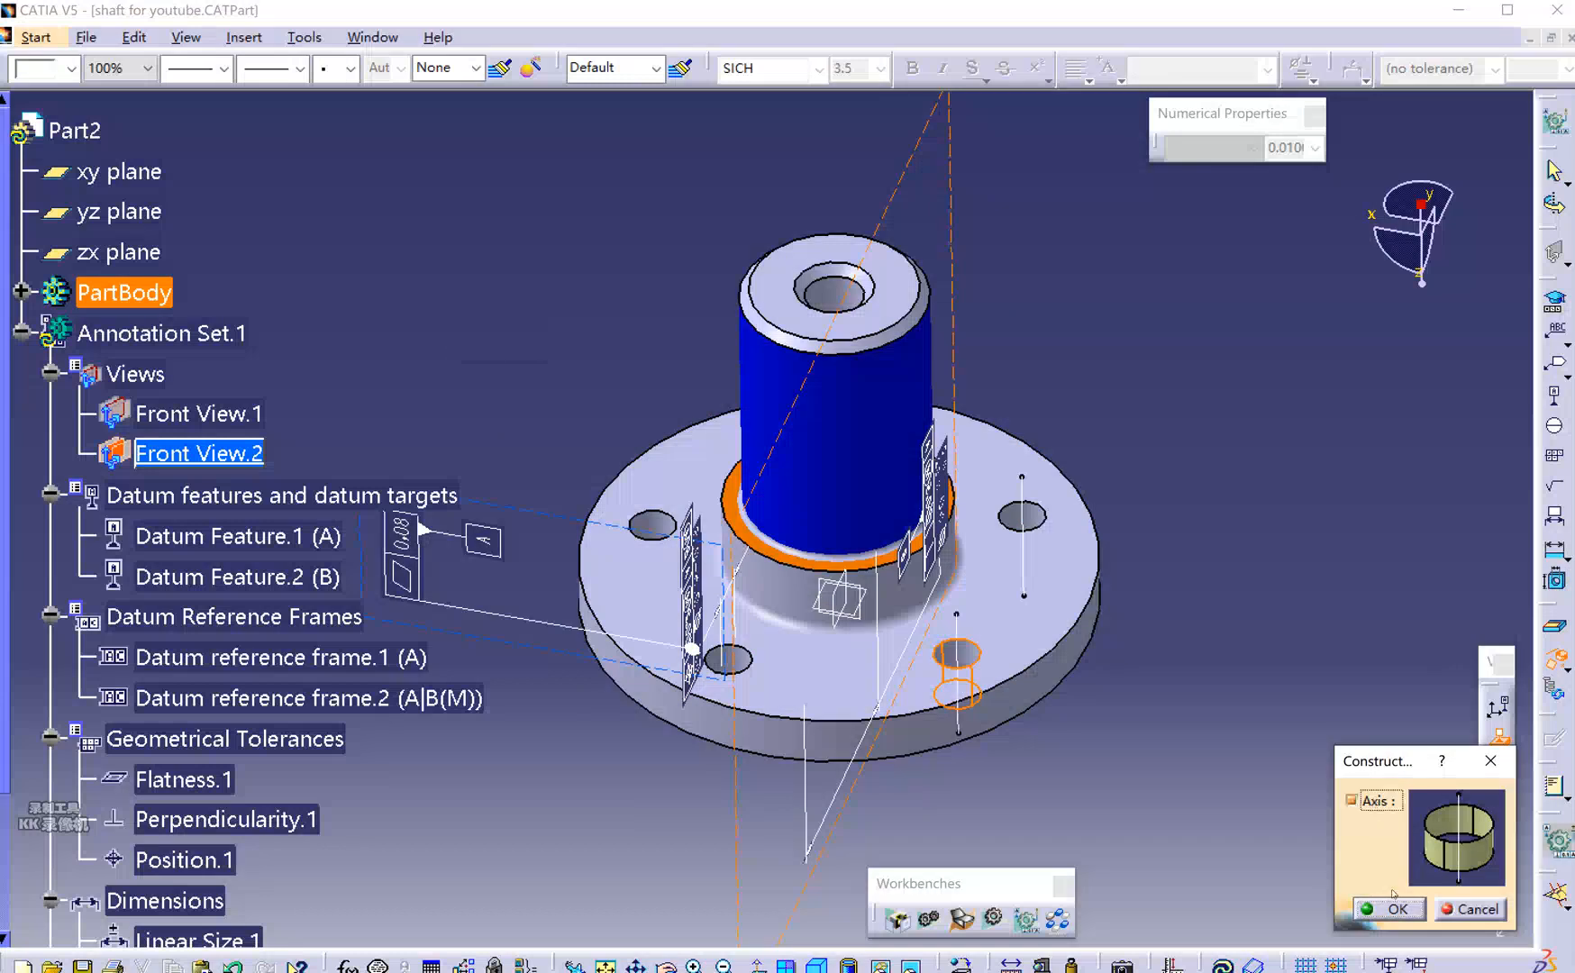
Construct axis lines through the third flange hole and the left flange hole.
click(749, 663)
click(1554, 658)
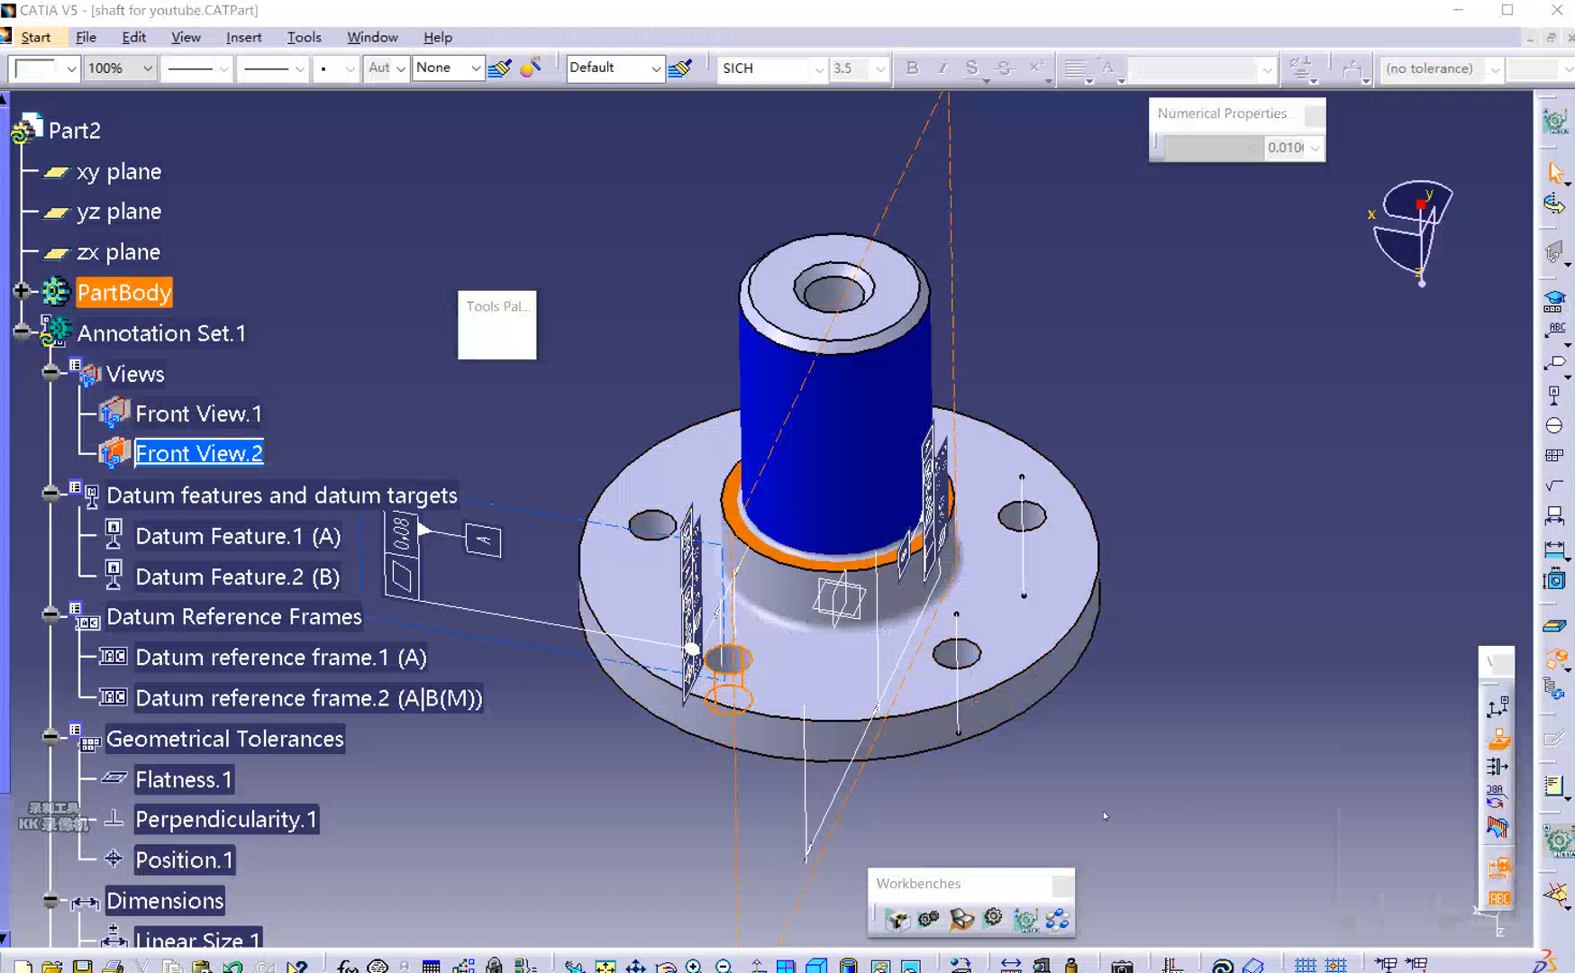
click(1352, 800)
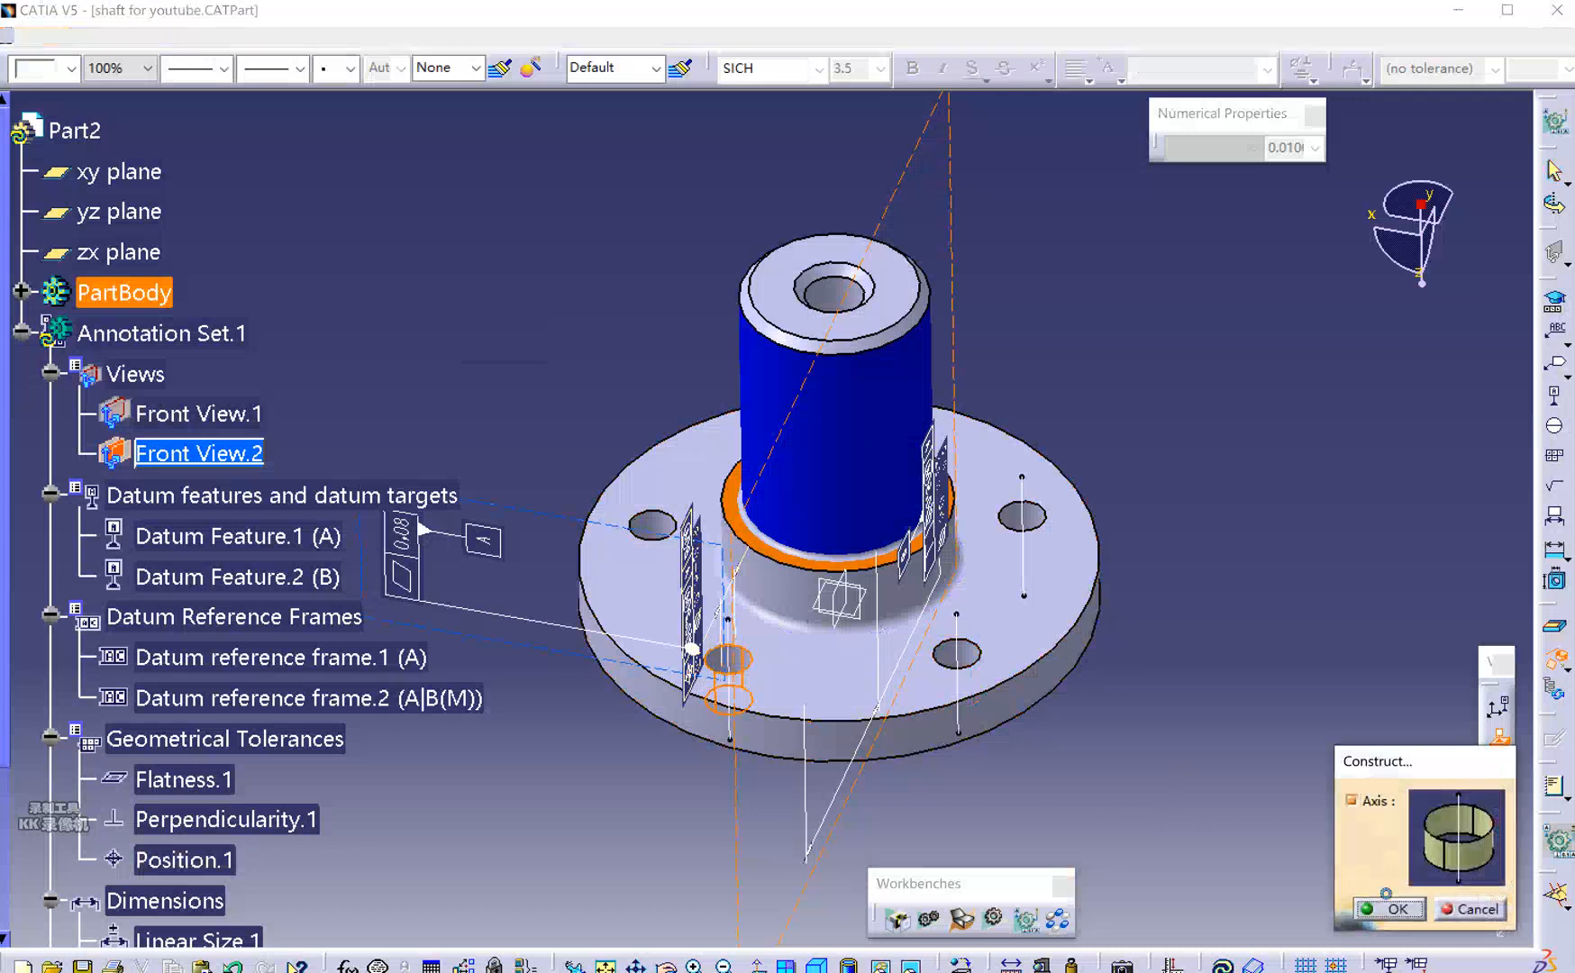
click(1392, 909)
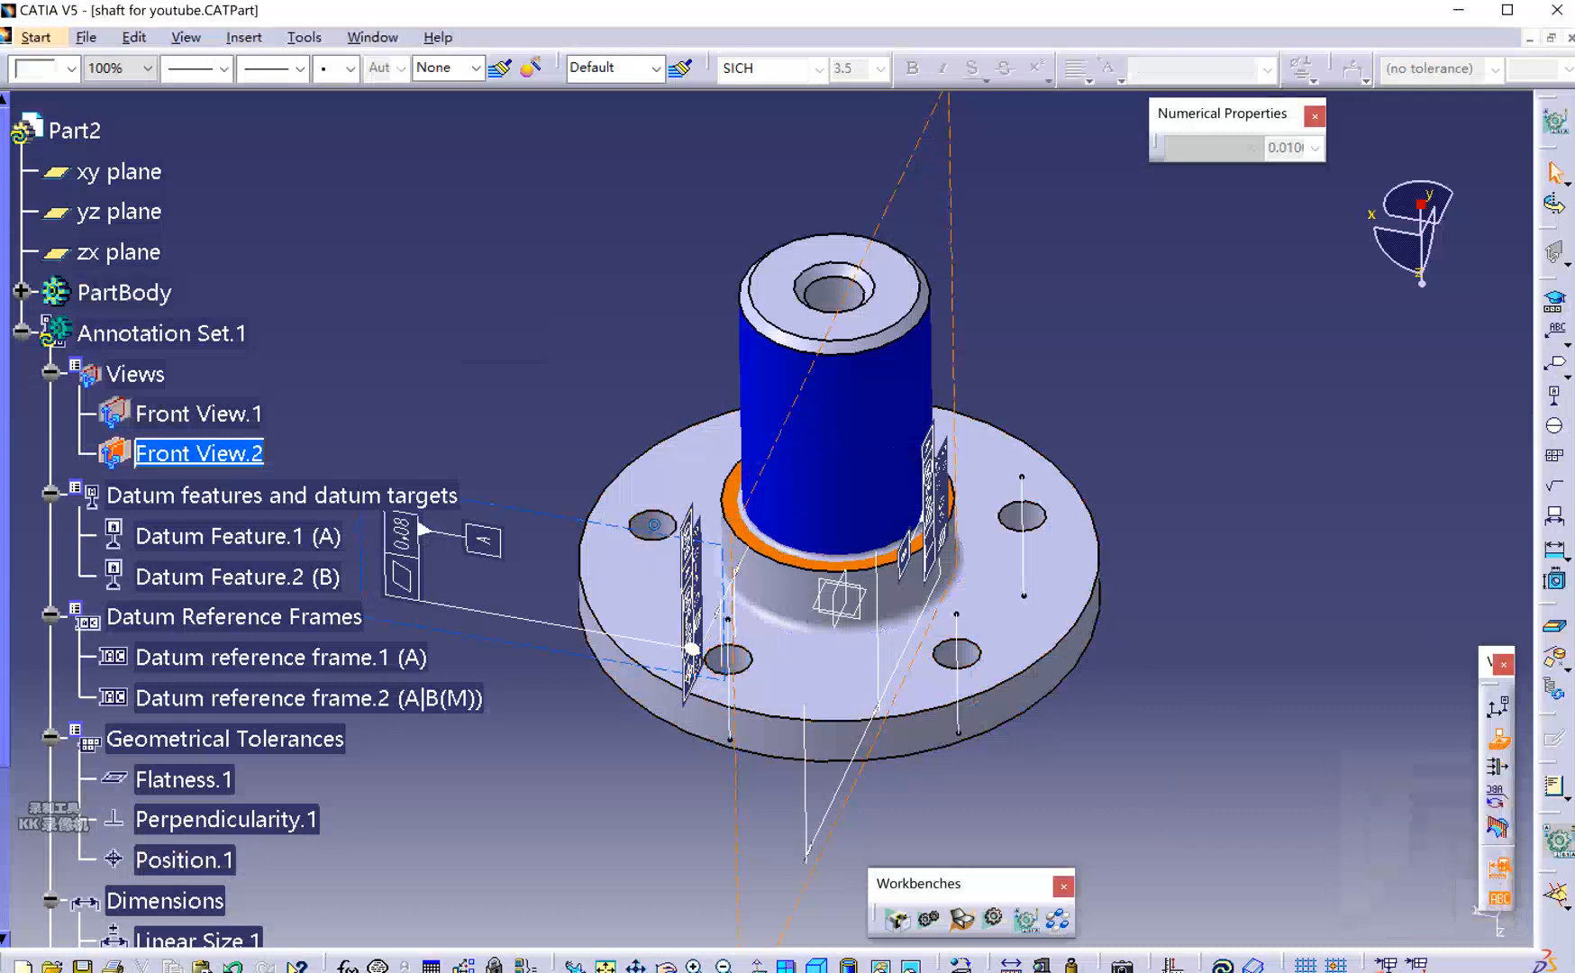
click(657, 528)
click(1554, 657)
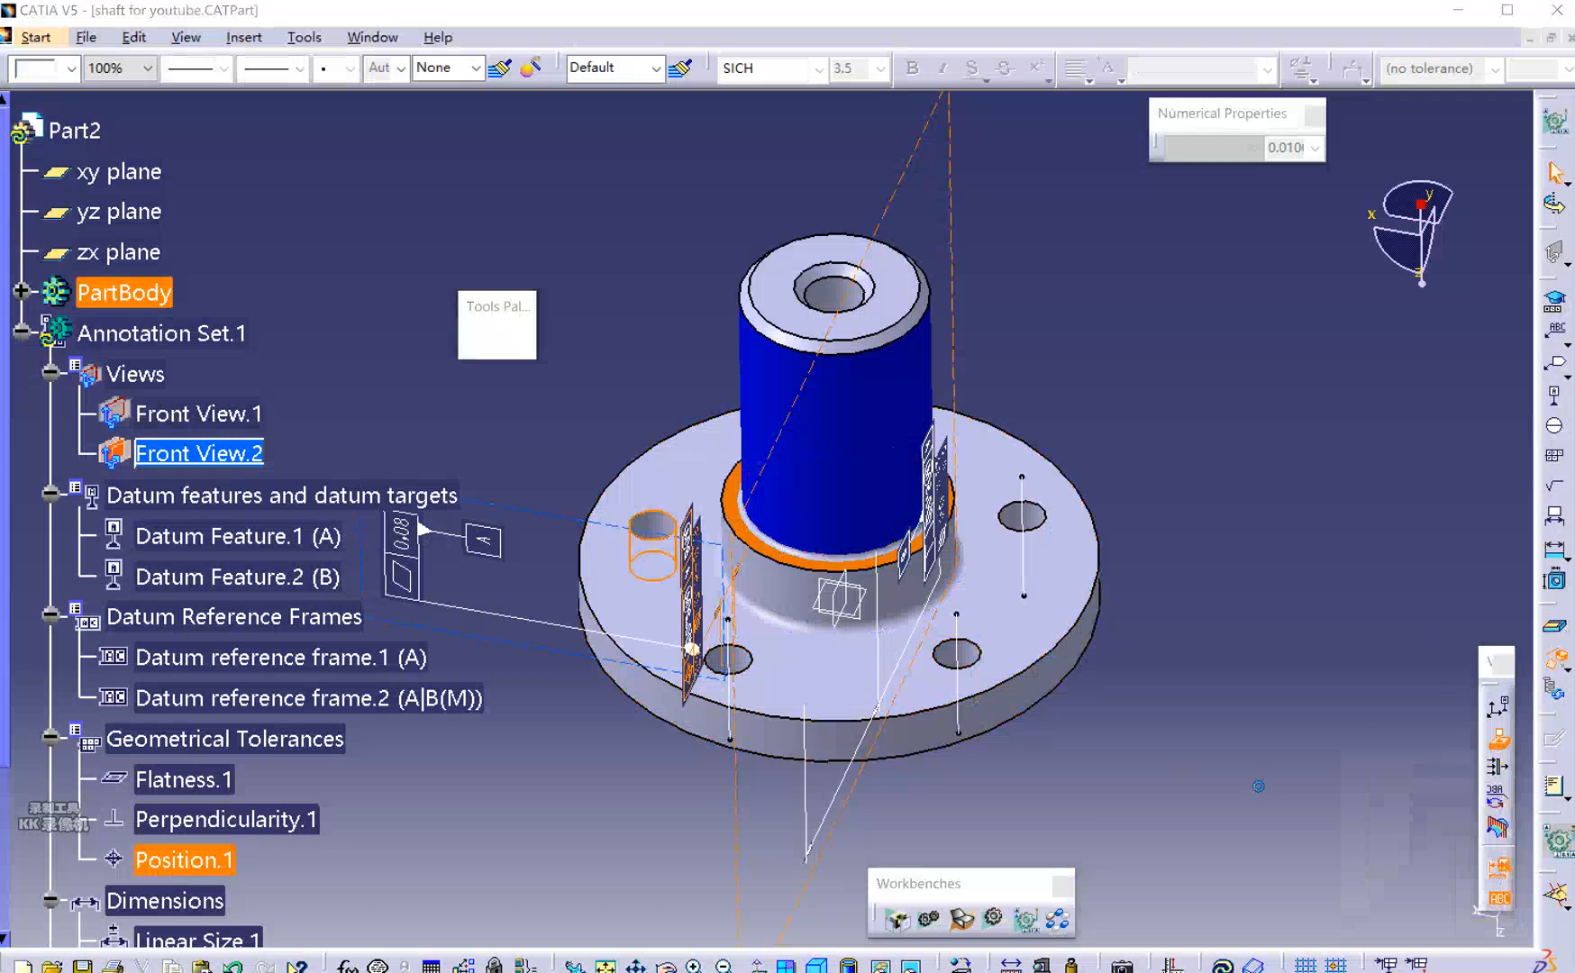
click(1352, 800)
click(1392, 908)
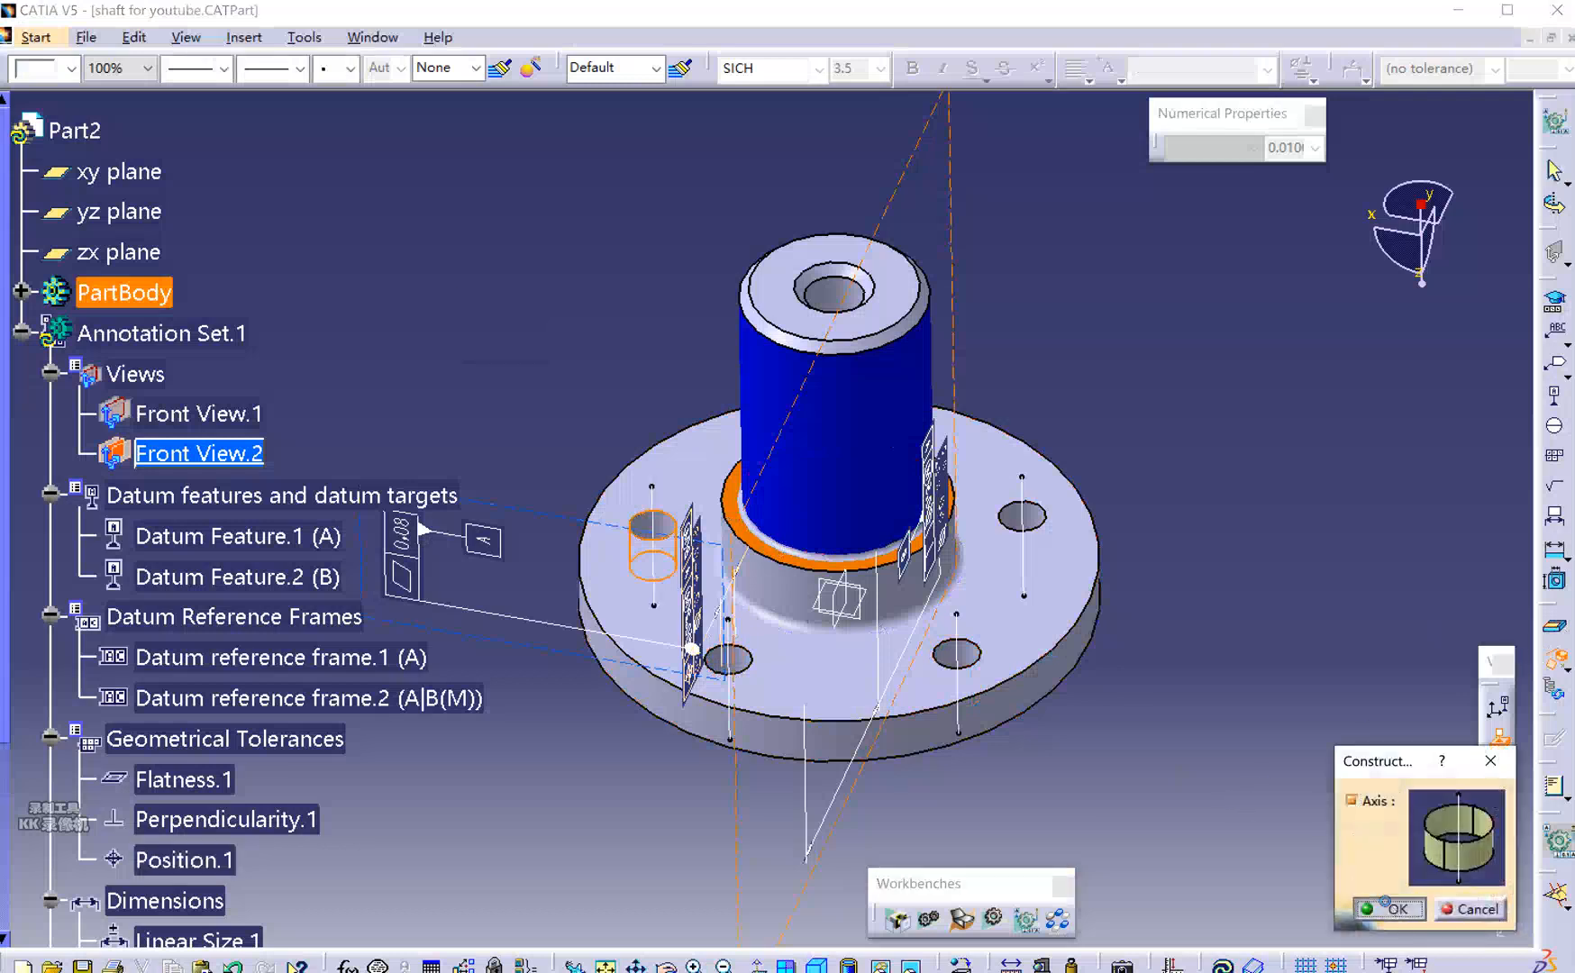
Construct an axis through the right flange hole, then start constructed geometry on the shaft cylinder.
mouse_move(1143, 767)
middle_down()
mouse_move(937, 691)
mouse_move(925, 532)
middle_up()
click(927, 513)
click(1554, 658)
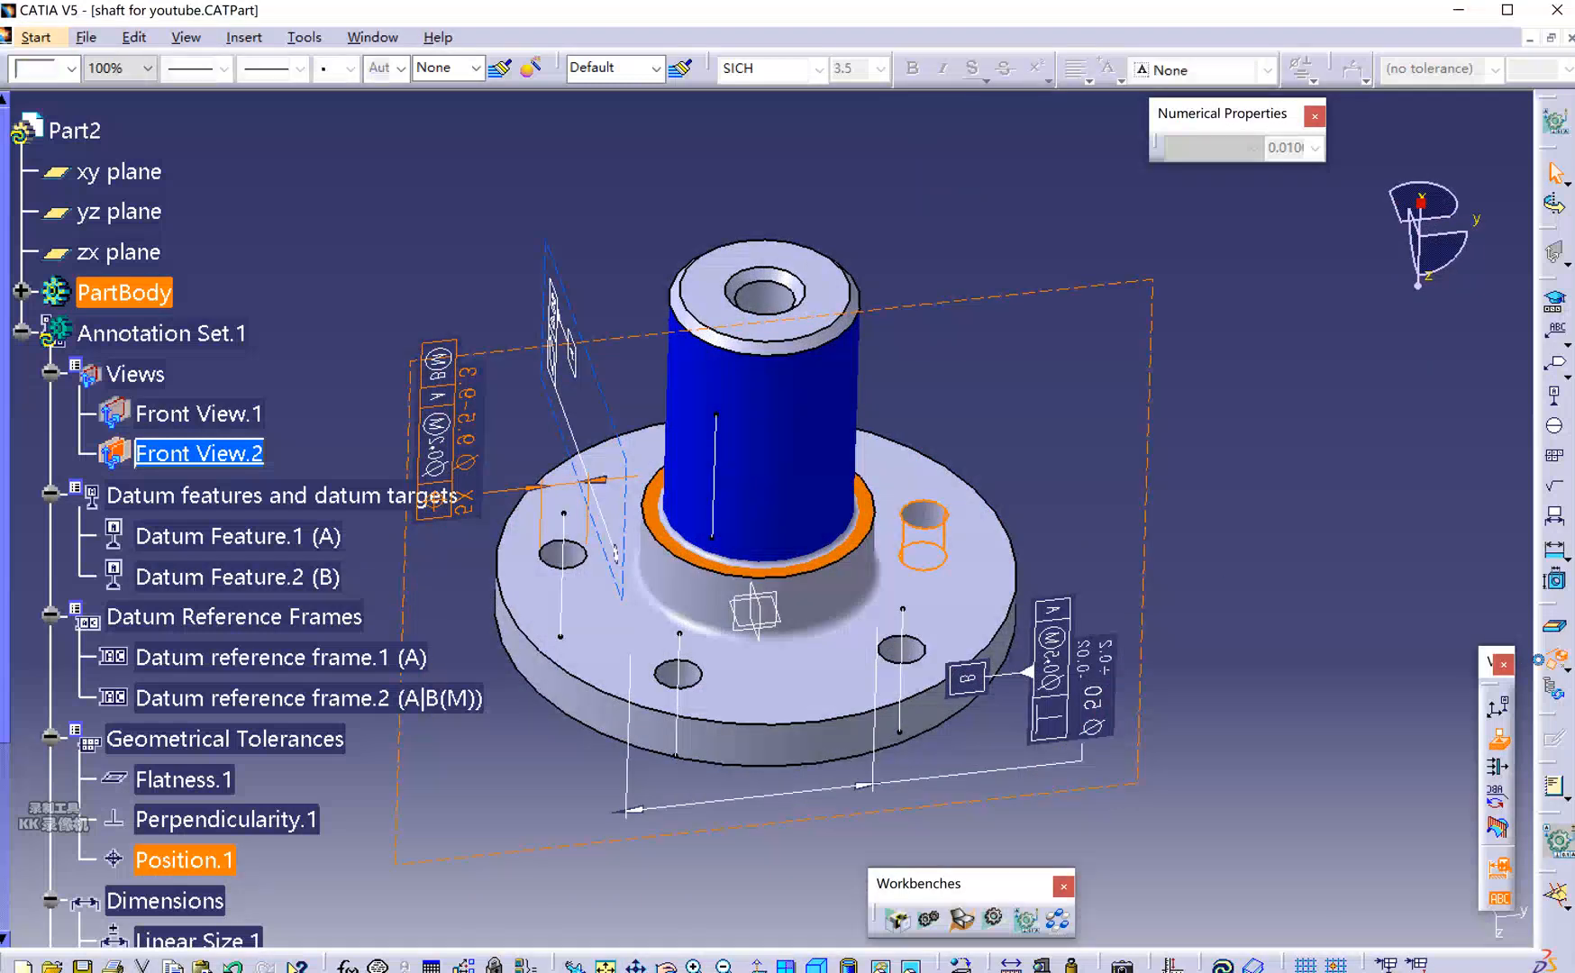
click(1351, 800)
click(1392, 906)
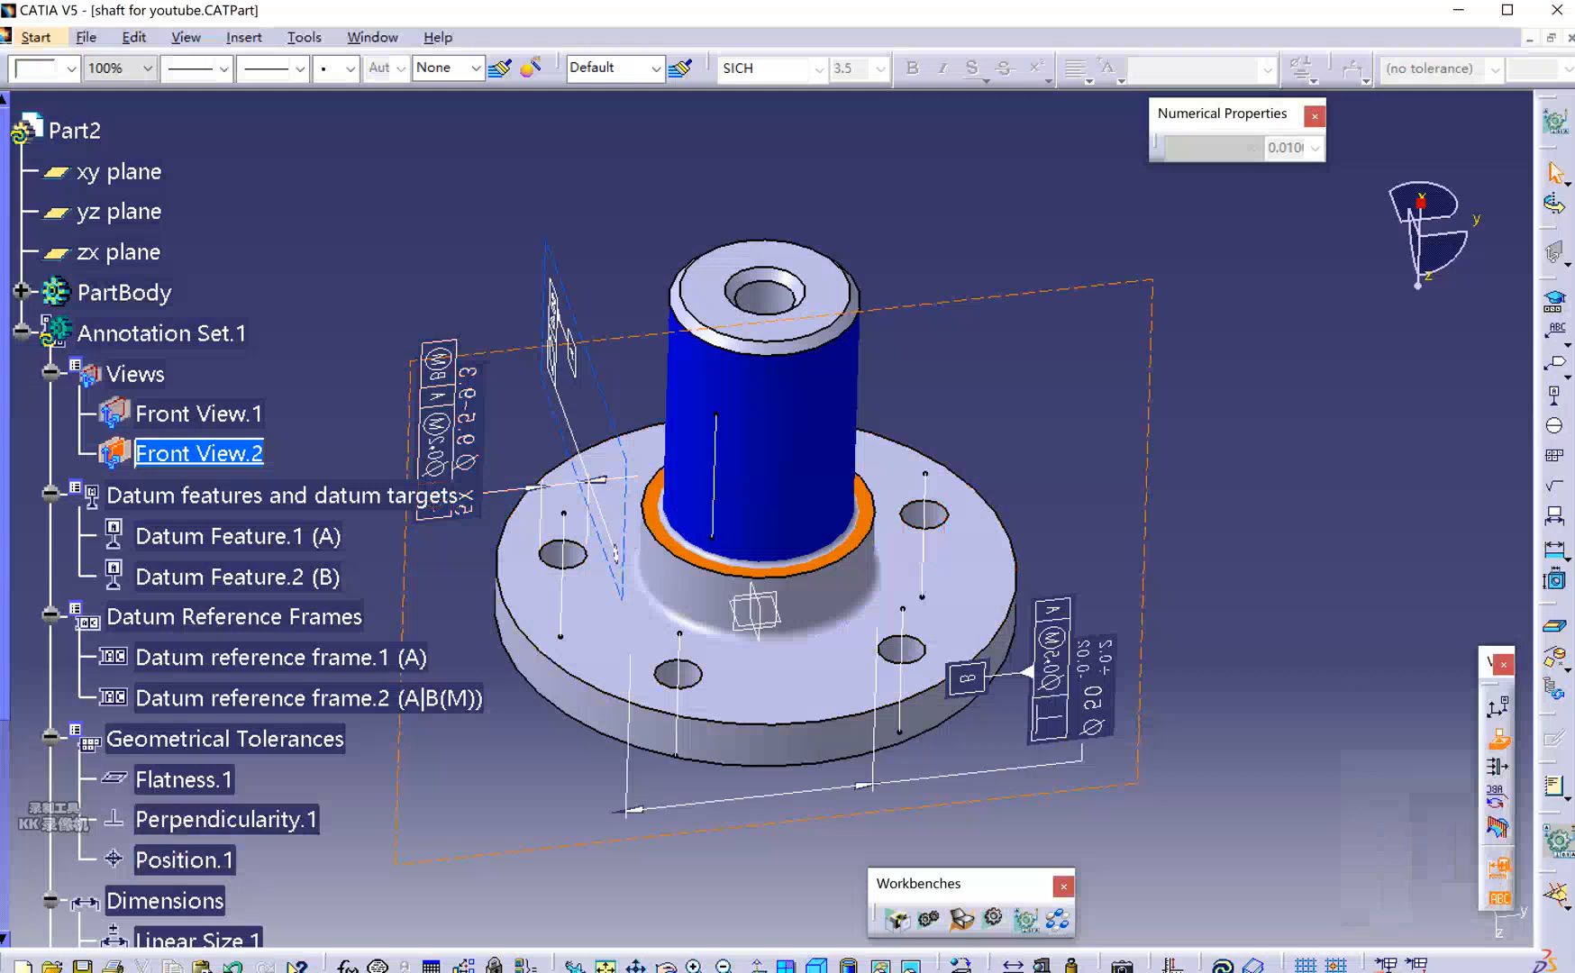
click(1036, 972)
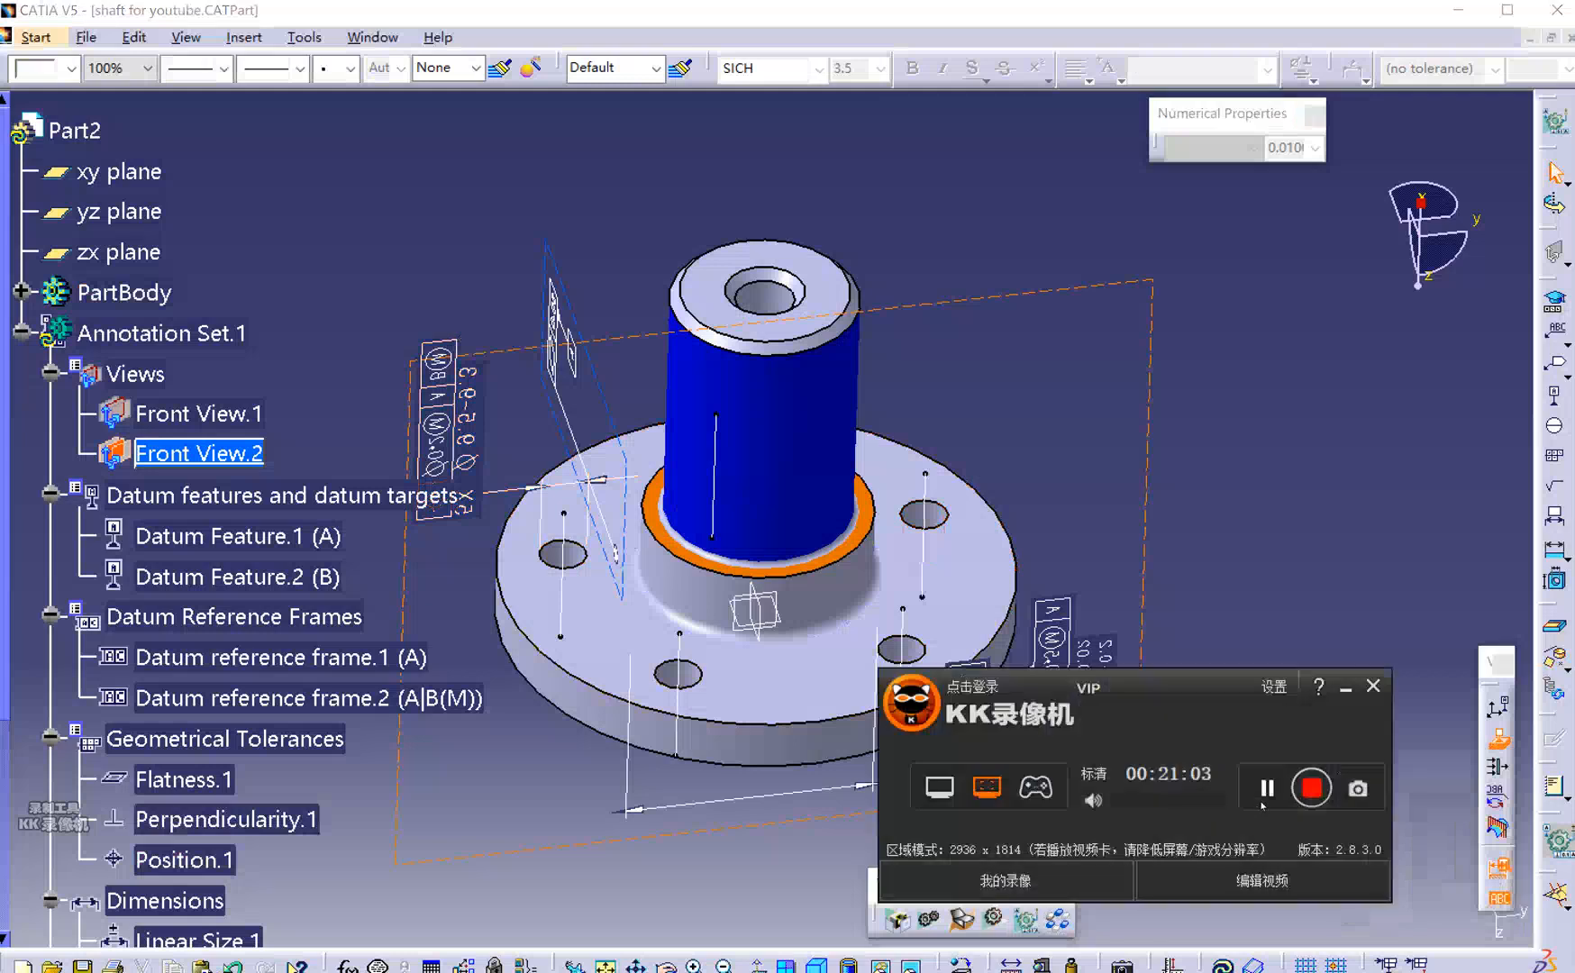
drag(1262, 780, 1291, 785)
click(1542, 661)
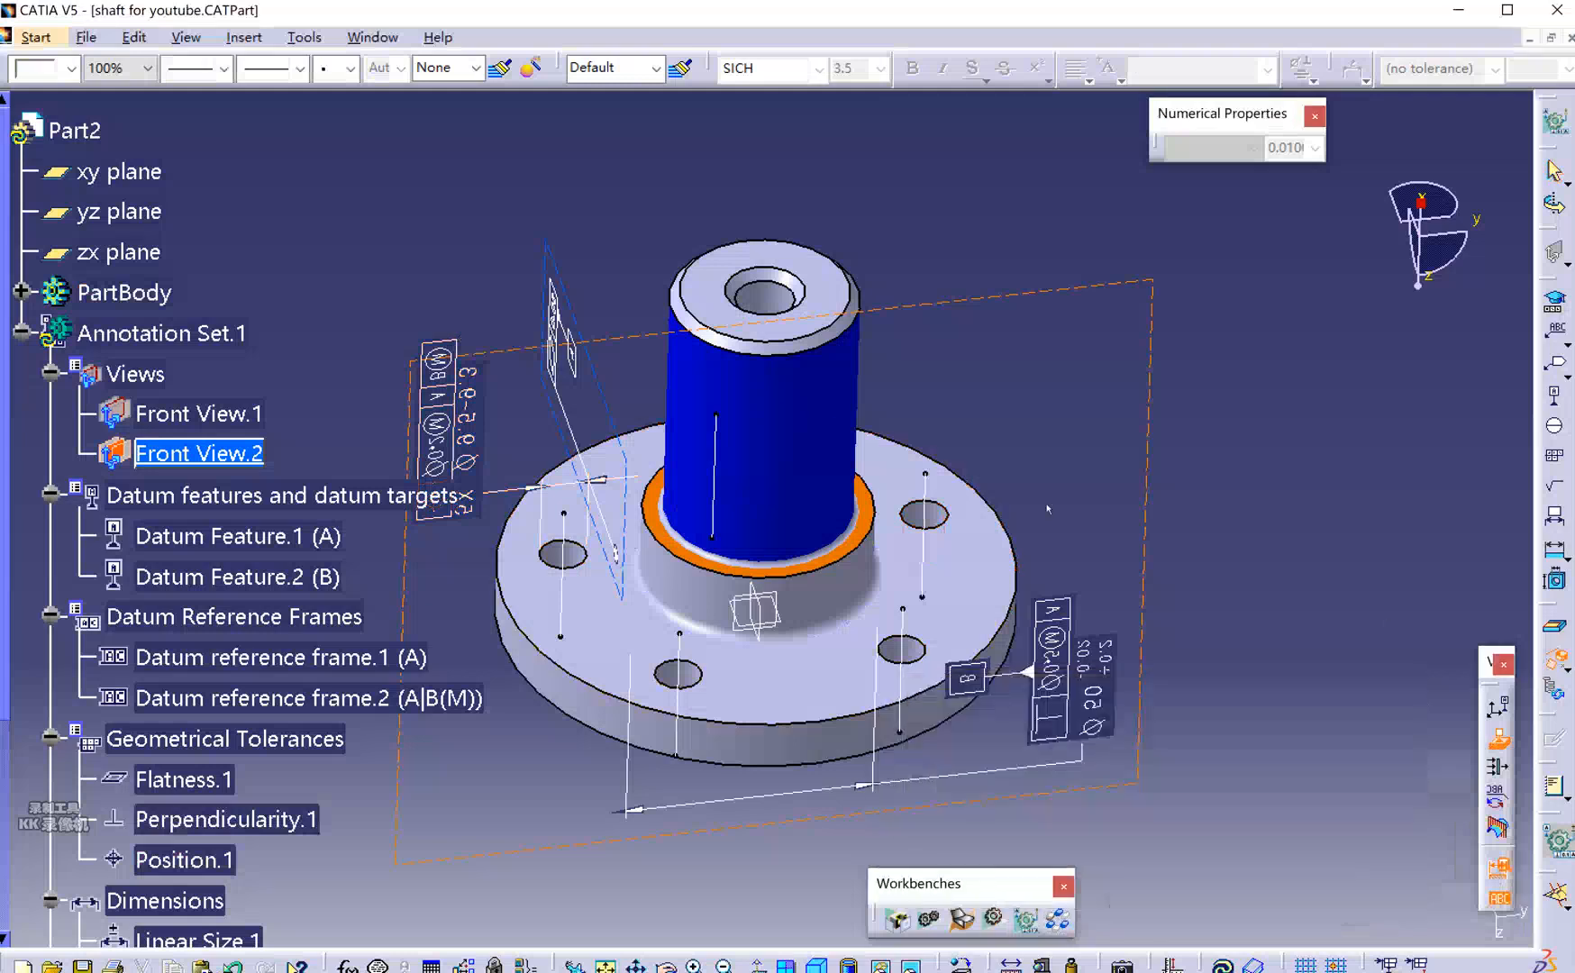
click(794, 410)
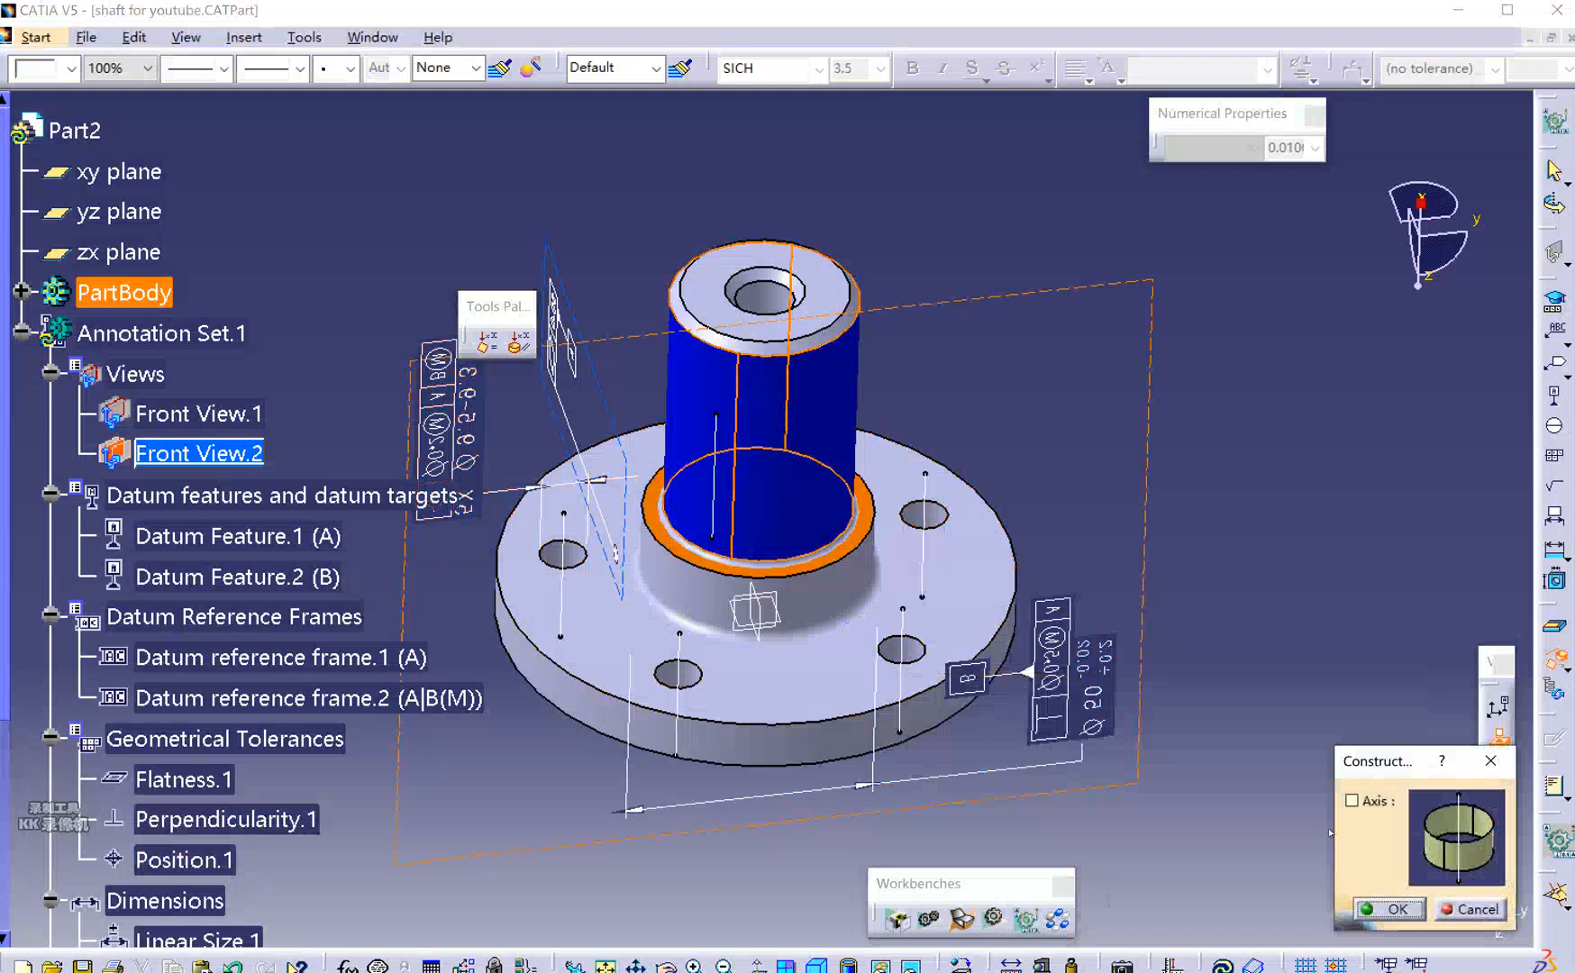
Confirm the axis through the shaft and give the shaft cylinder a dash-dot line type.
click(1392, 908)
middle_drag(766, 432, 768, 389)
click(768, 389)
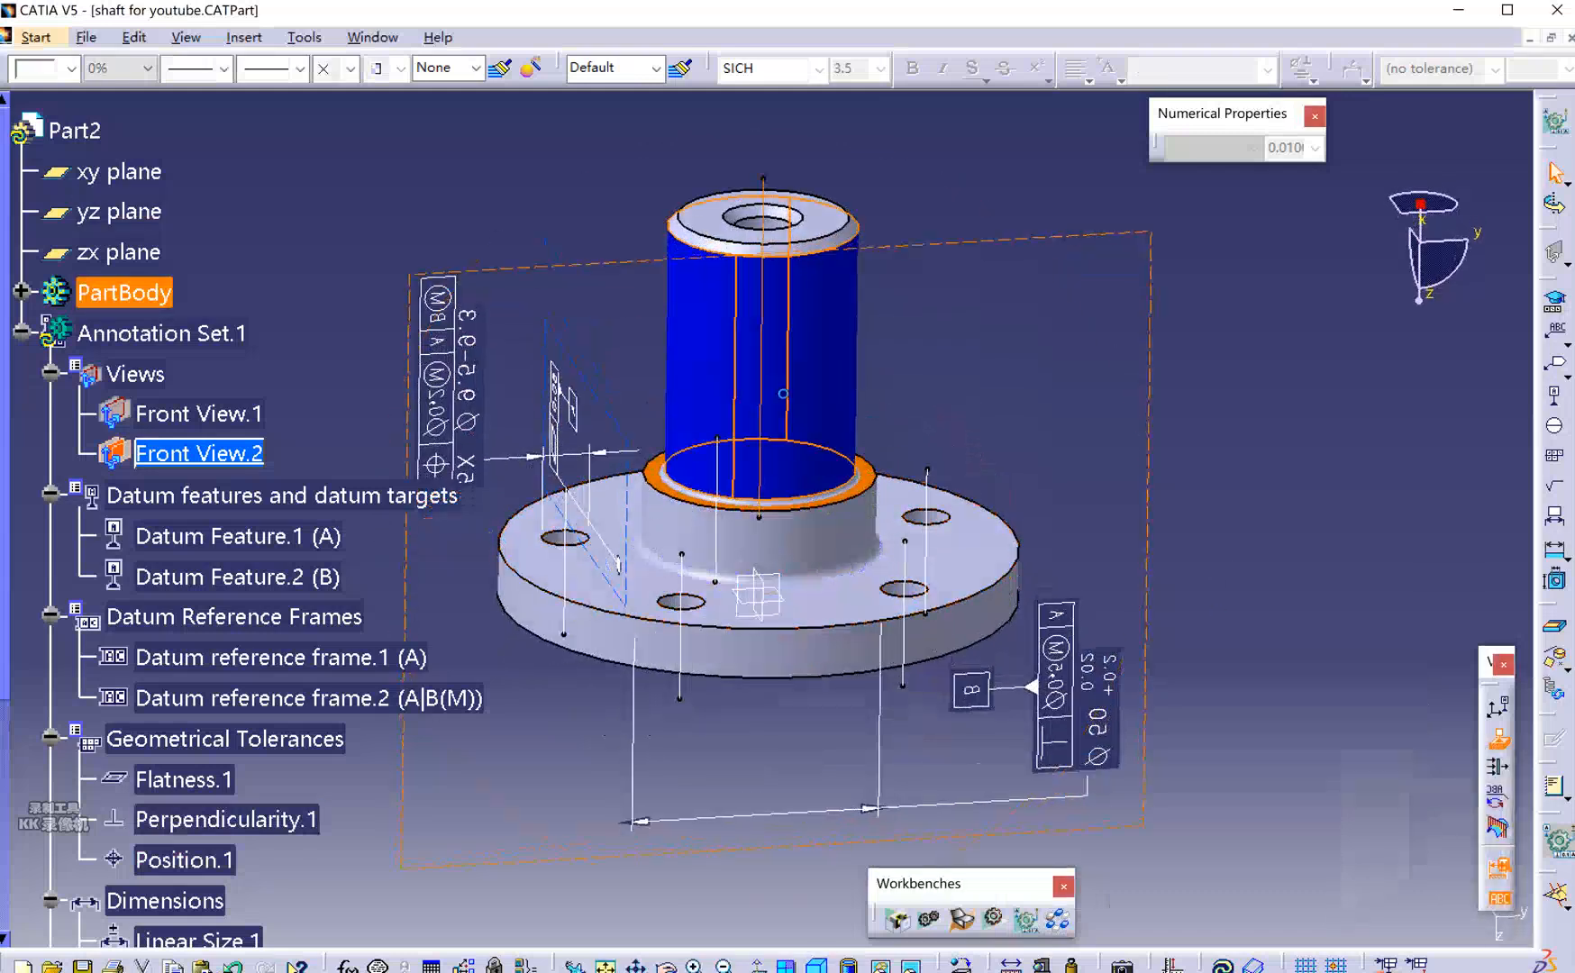
middle_drag(768, 389, 809, 449)
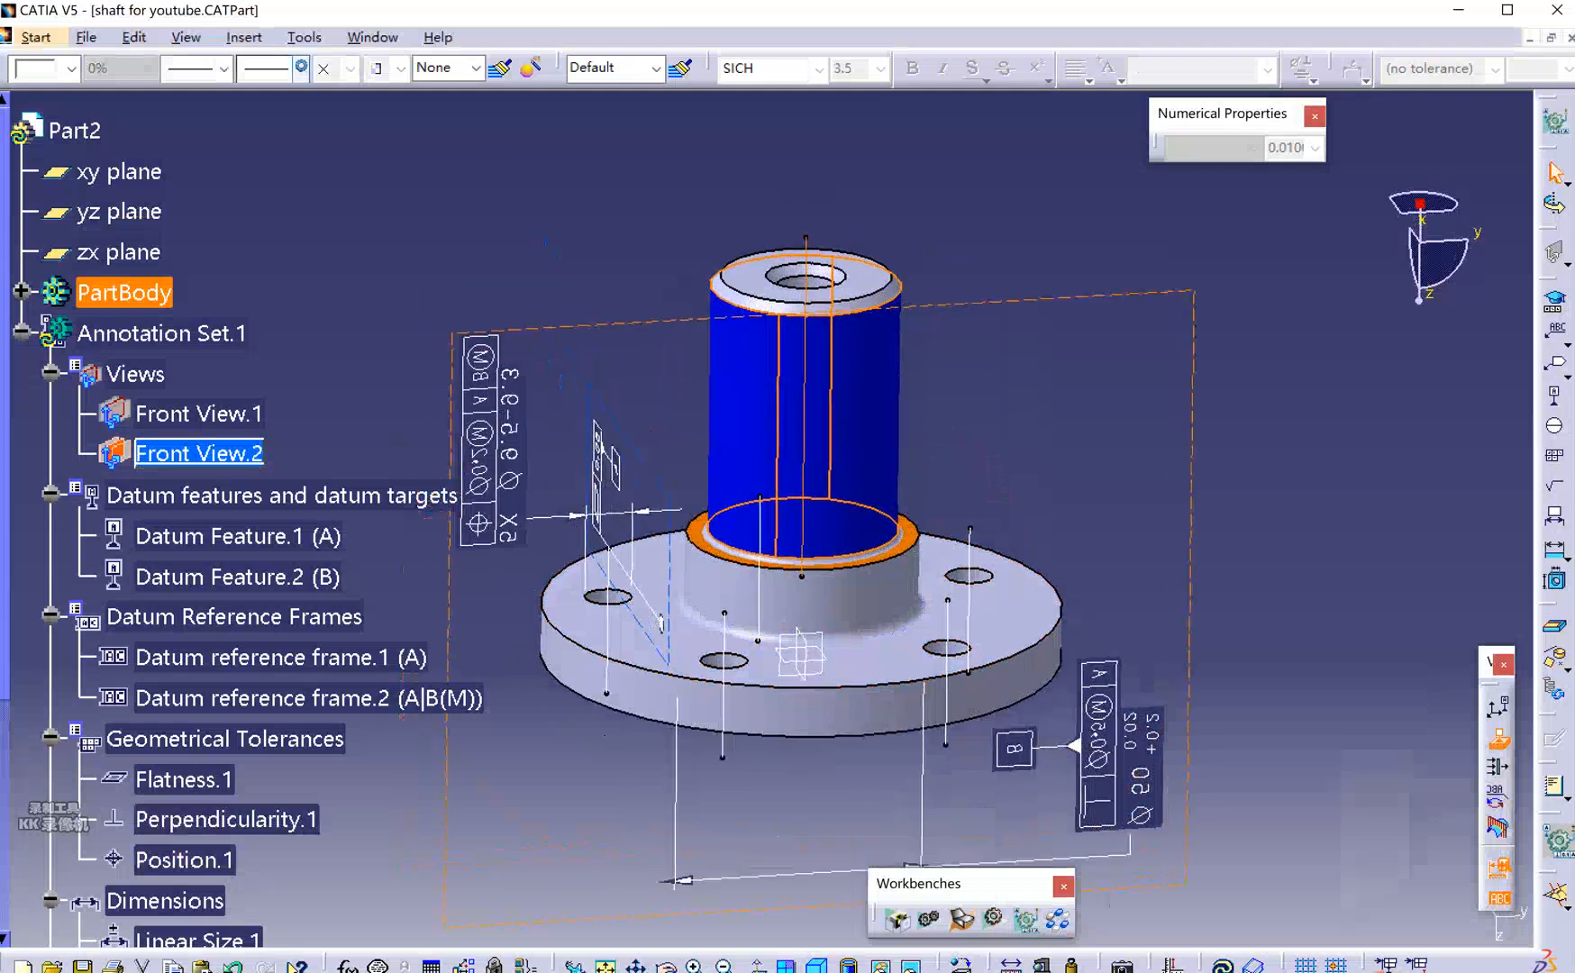
click(296, 68)
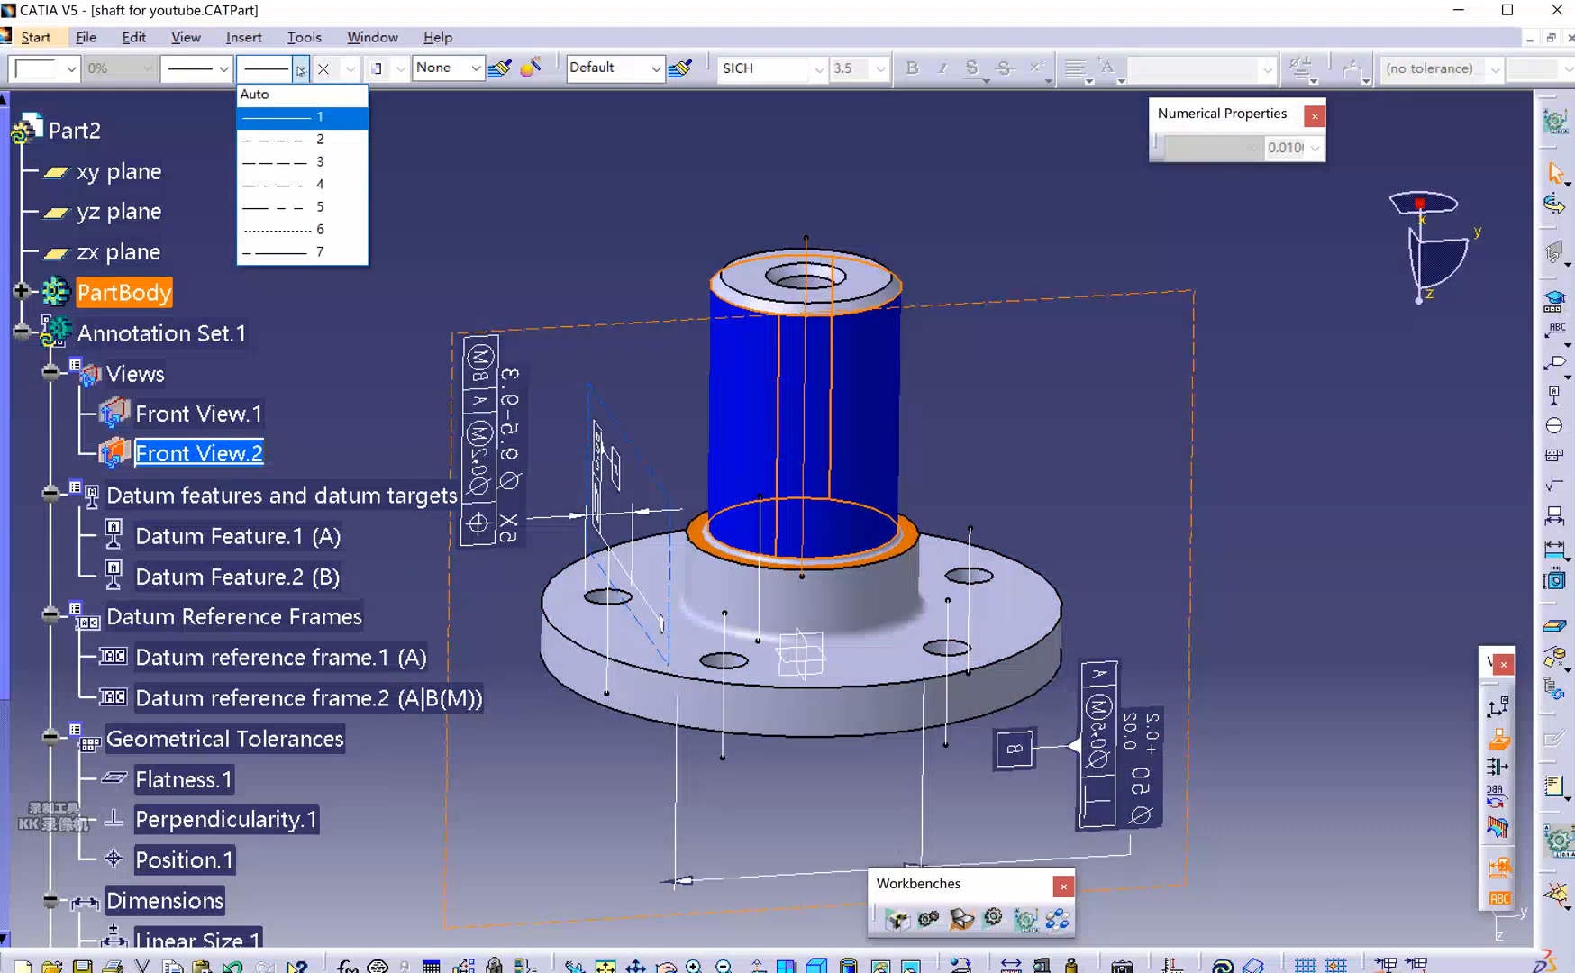
click(313, 252)
Colour the shaft cylinder yellow and inspect the model.
click(902, 193)
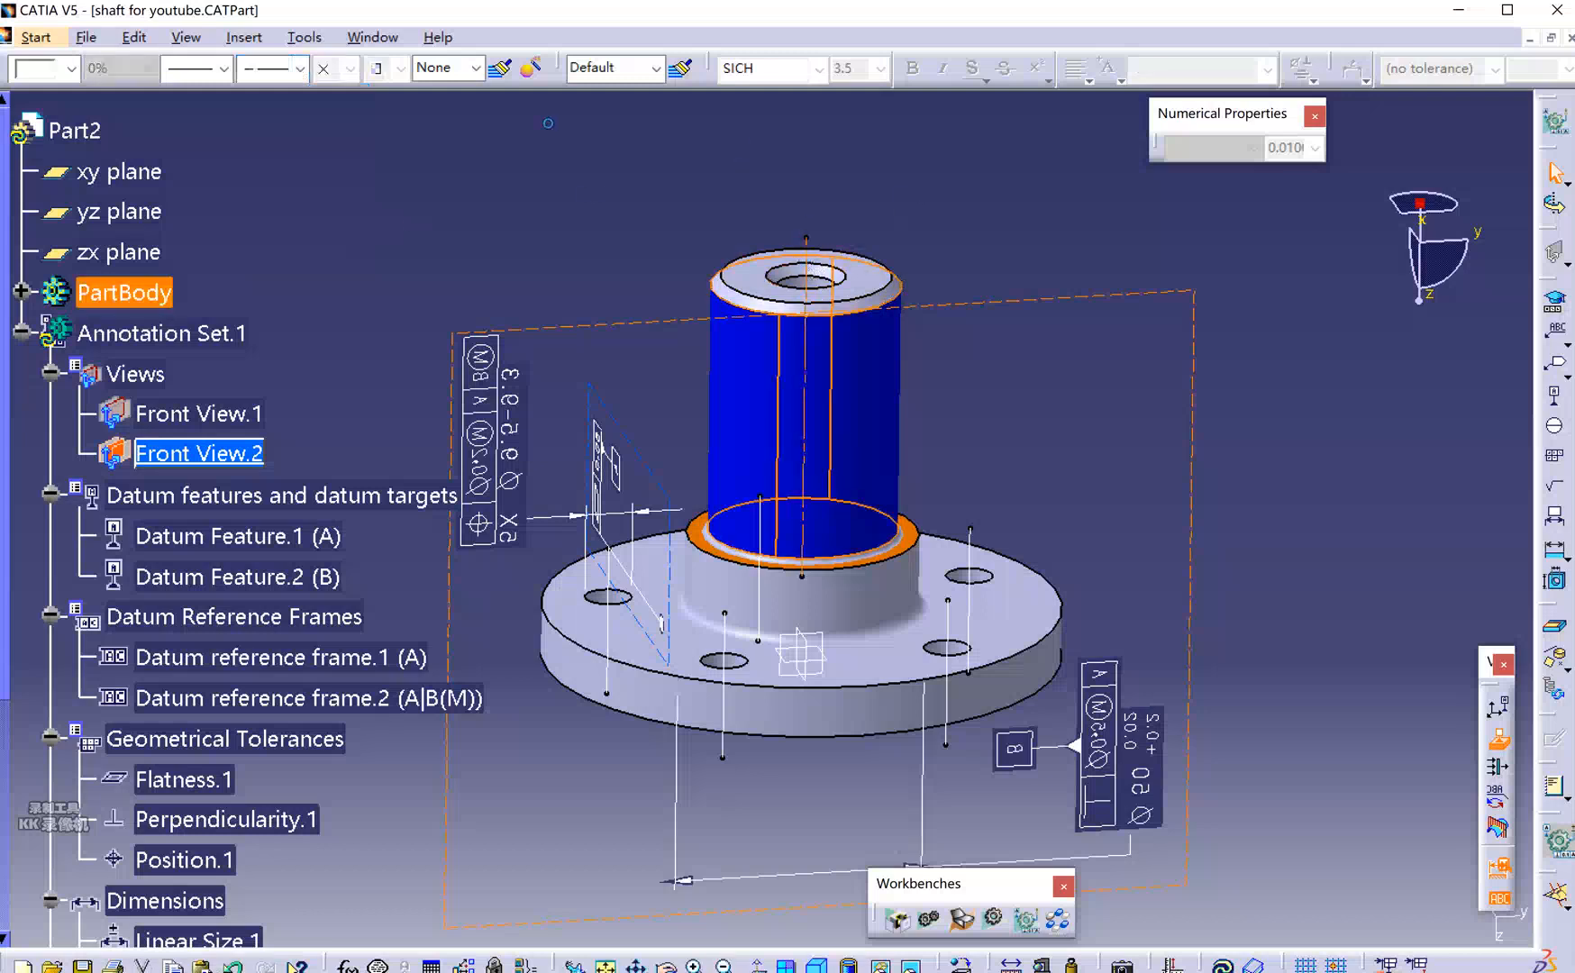
click(811, 270)
click(70, 68)
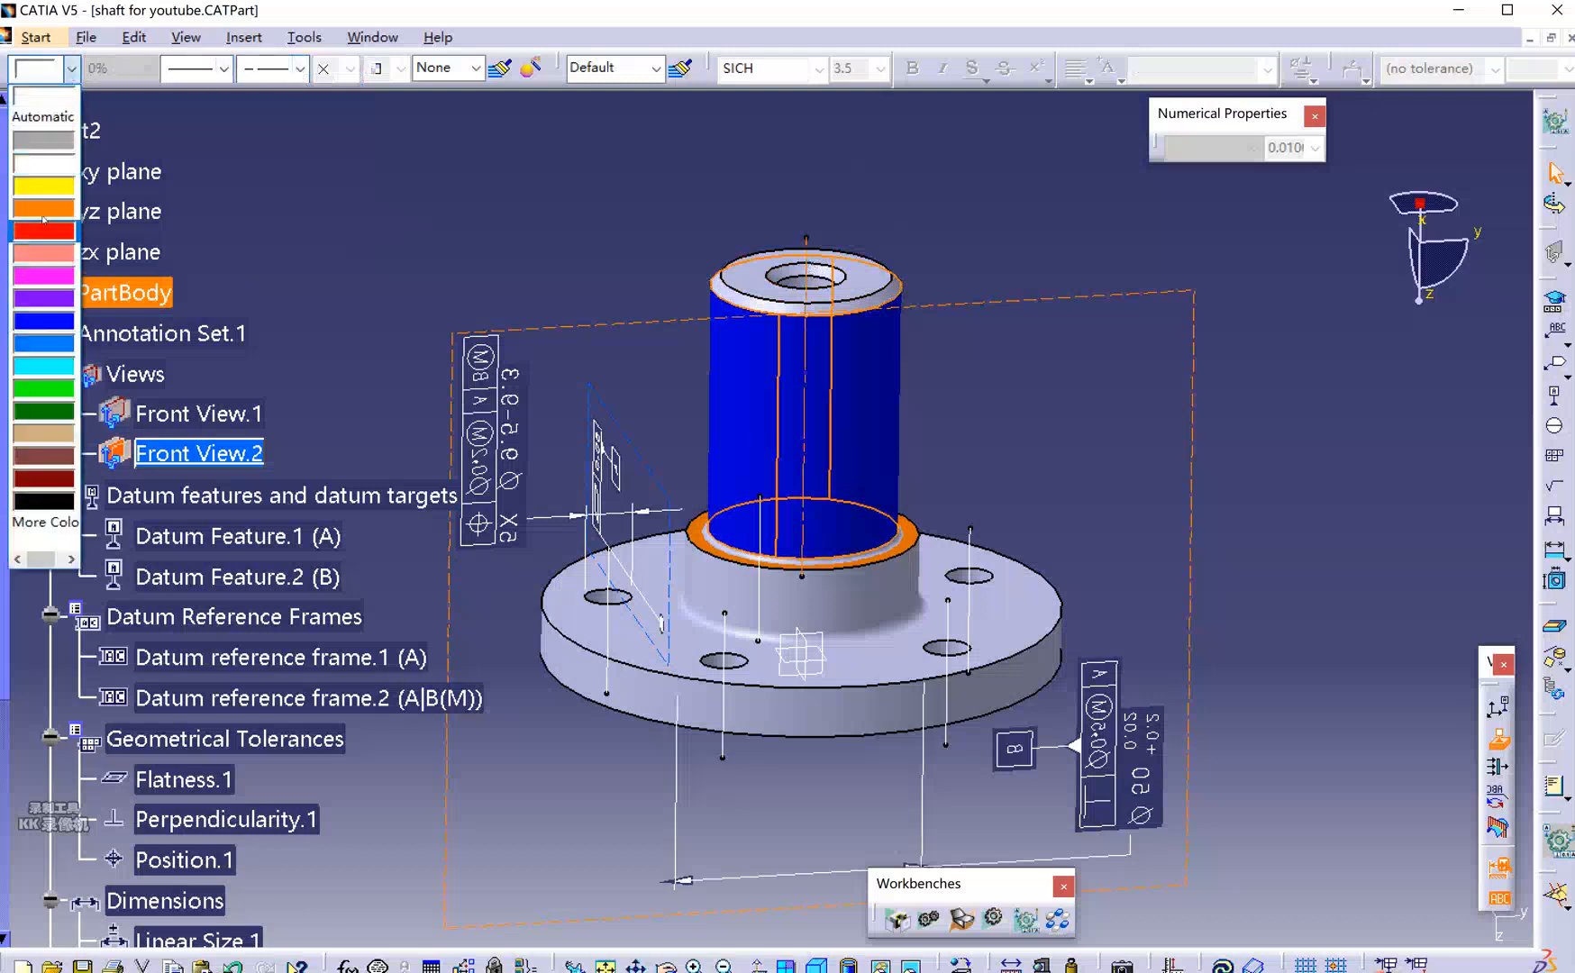
click(44, 189)
click(667, 236)
mouse_move(885, 211)
middle_down()
mouse_move(876, 297)
mouse_move(782, 305)
mouse_move(869, 214)
middle_up()
scroll(883, 225, down, 1)
scroll(748, 505, up, 1)
middle_drag(731, 530, 951, 618)
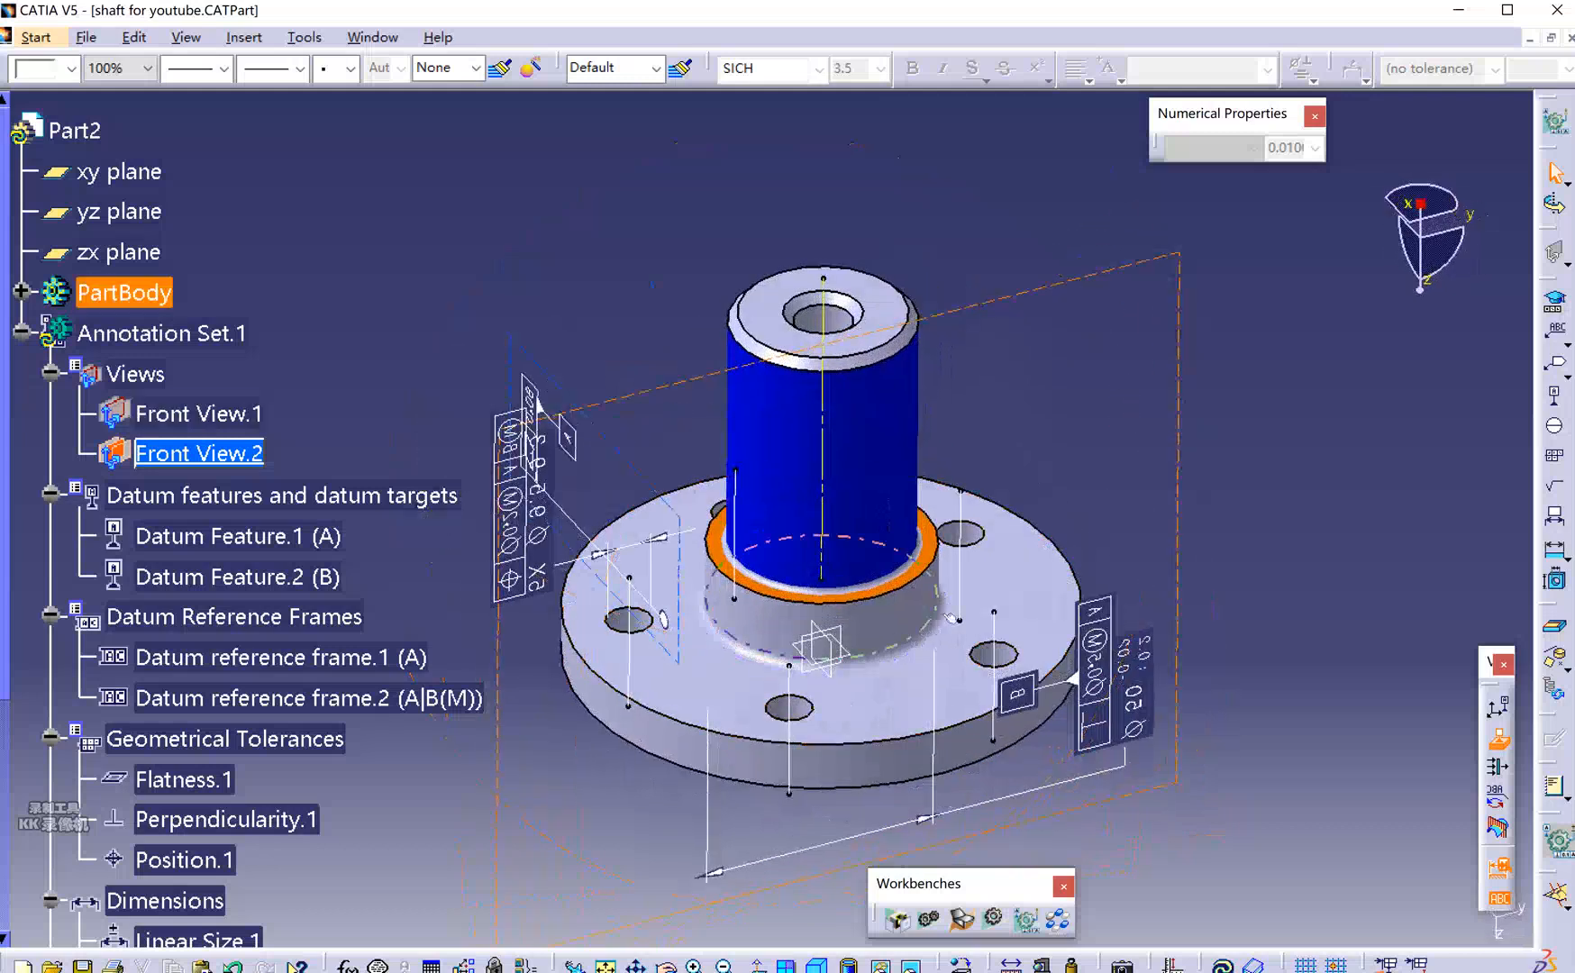
Make the hole geometry and Linear Size.1 lines red and dashed with a new line thickness.
click(996, 656)
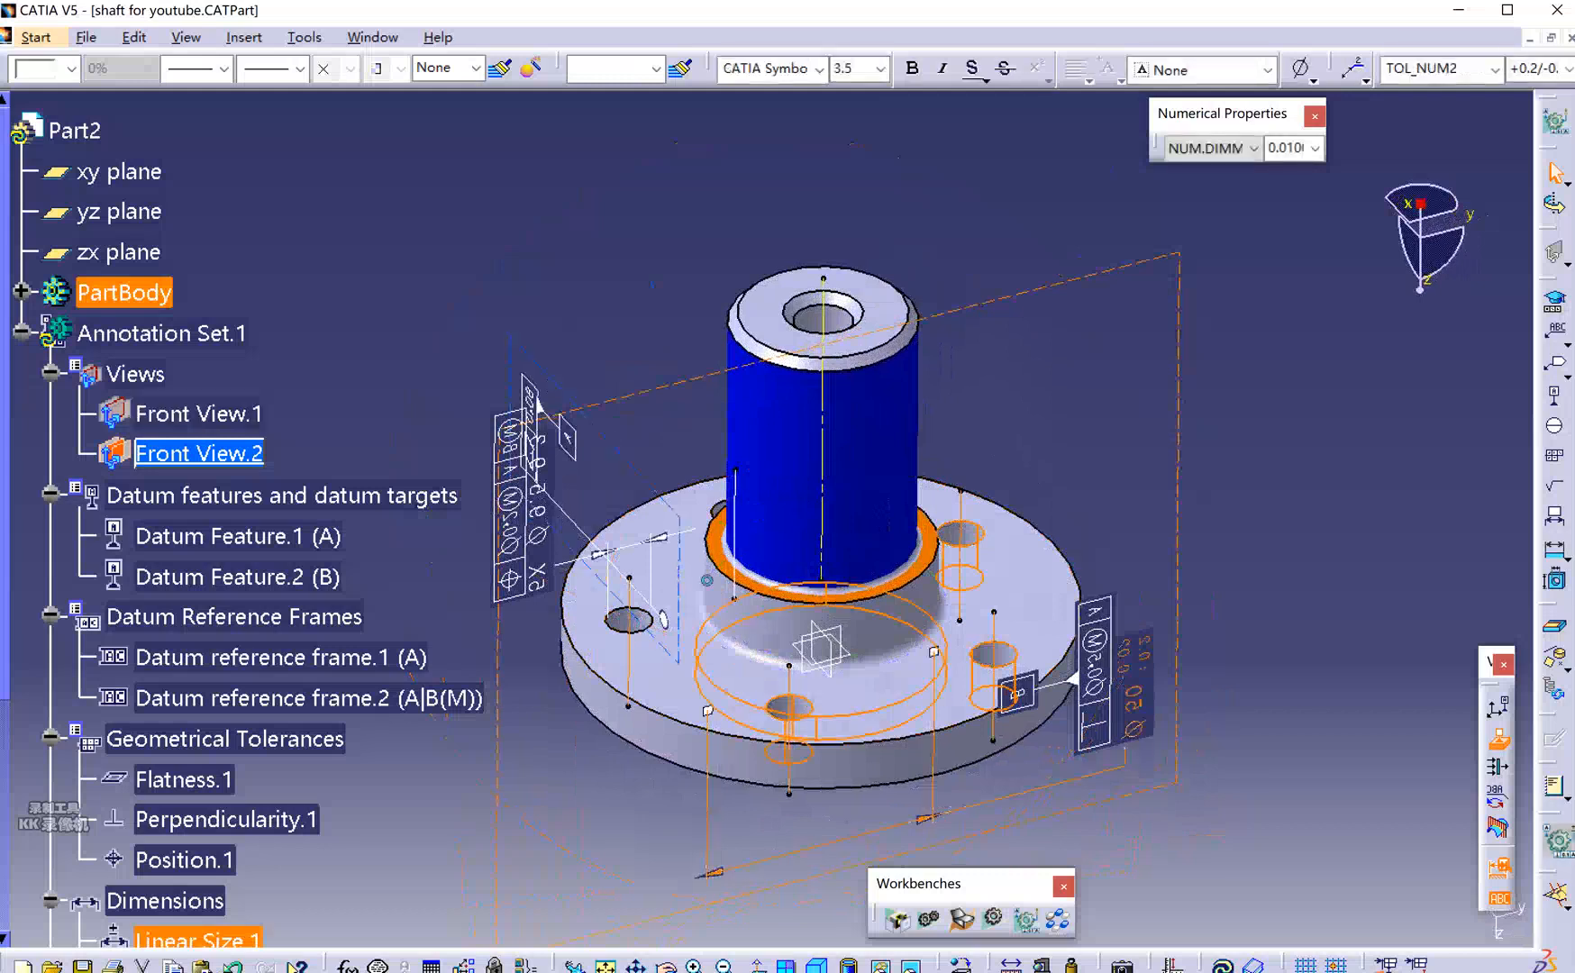
click(224, 69)
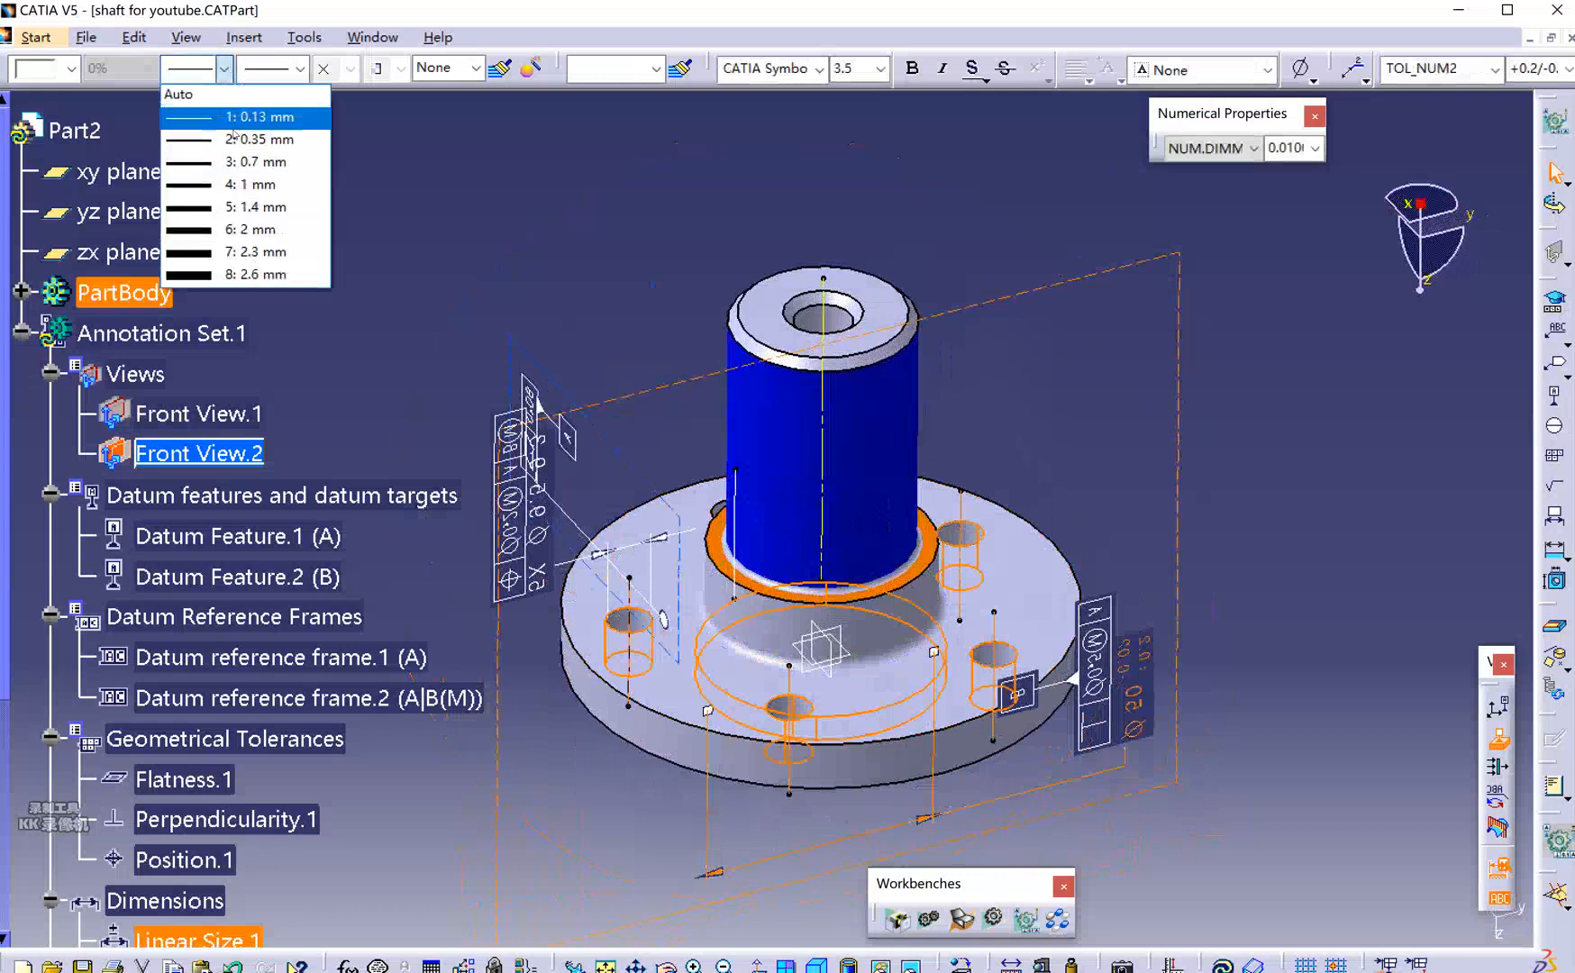
click(297, 67)
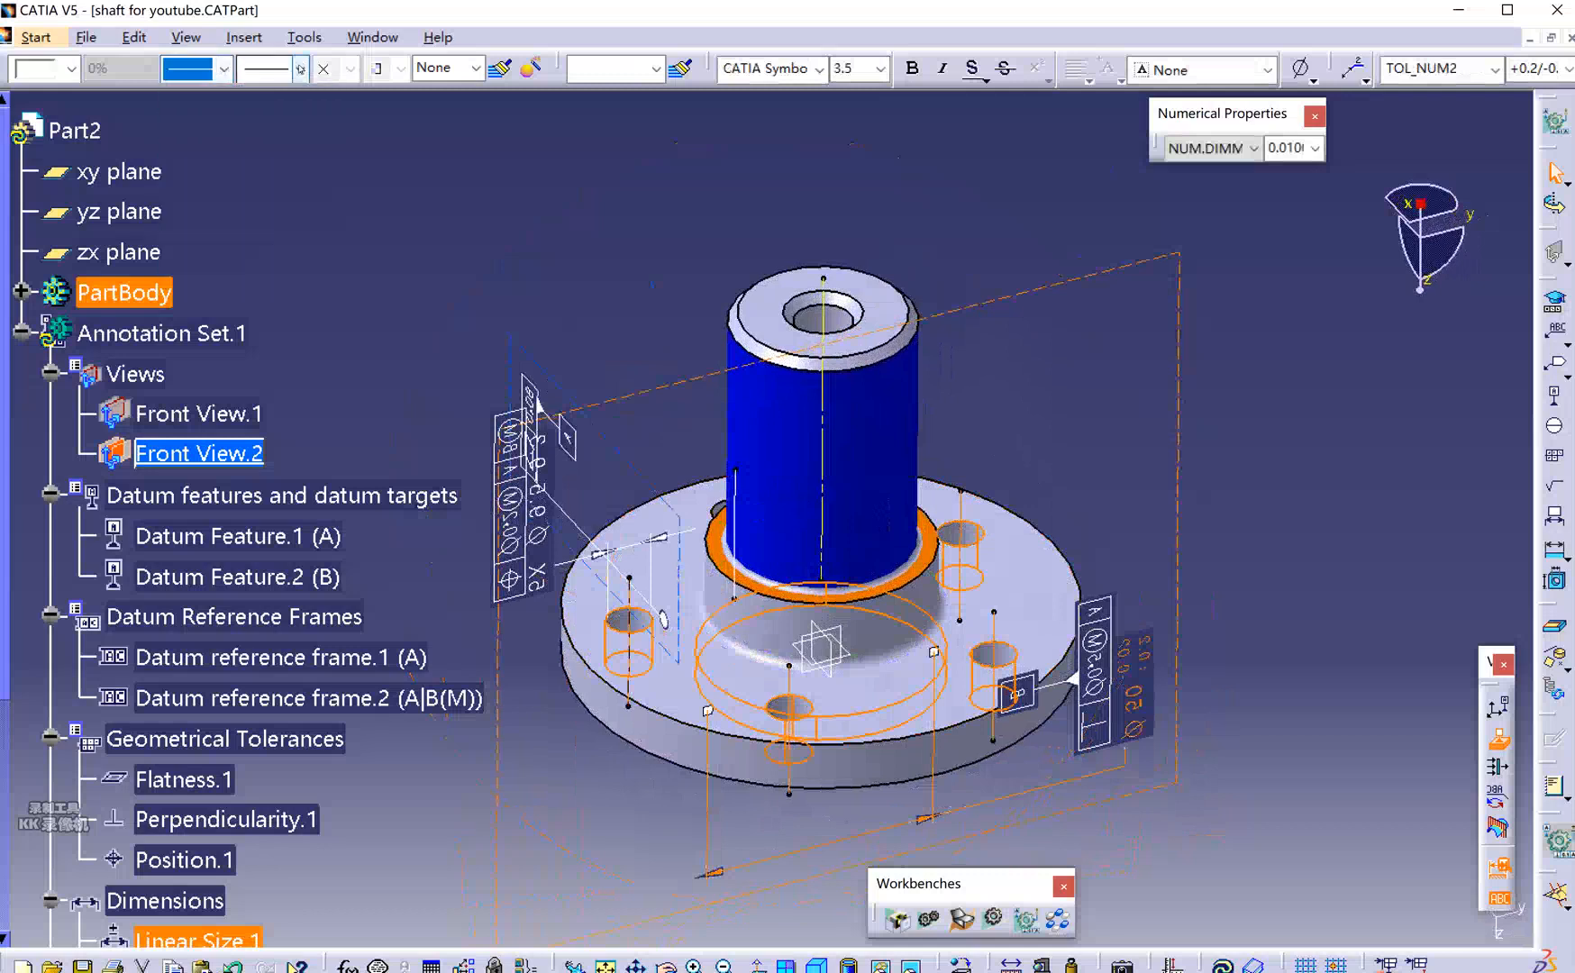
click(300, 68)
click(305, 247)
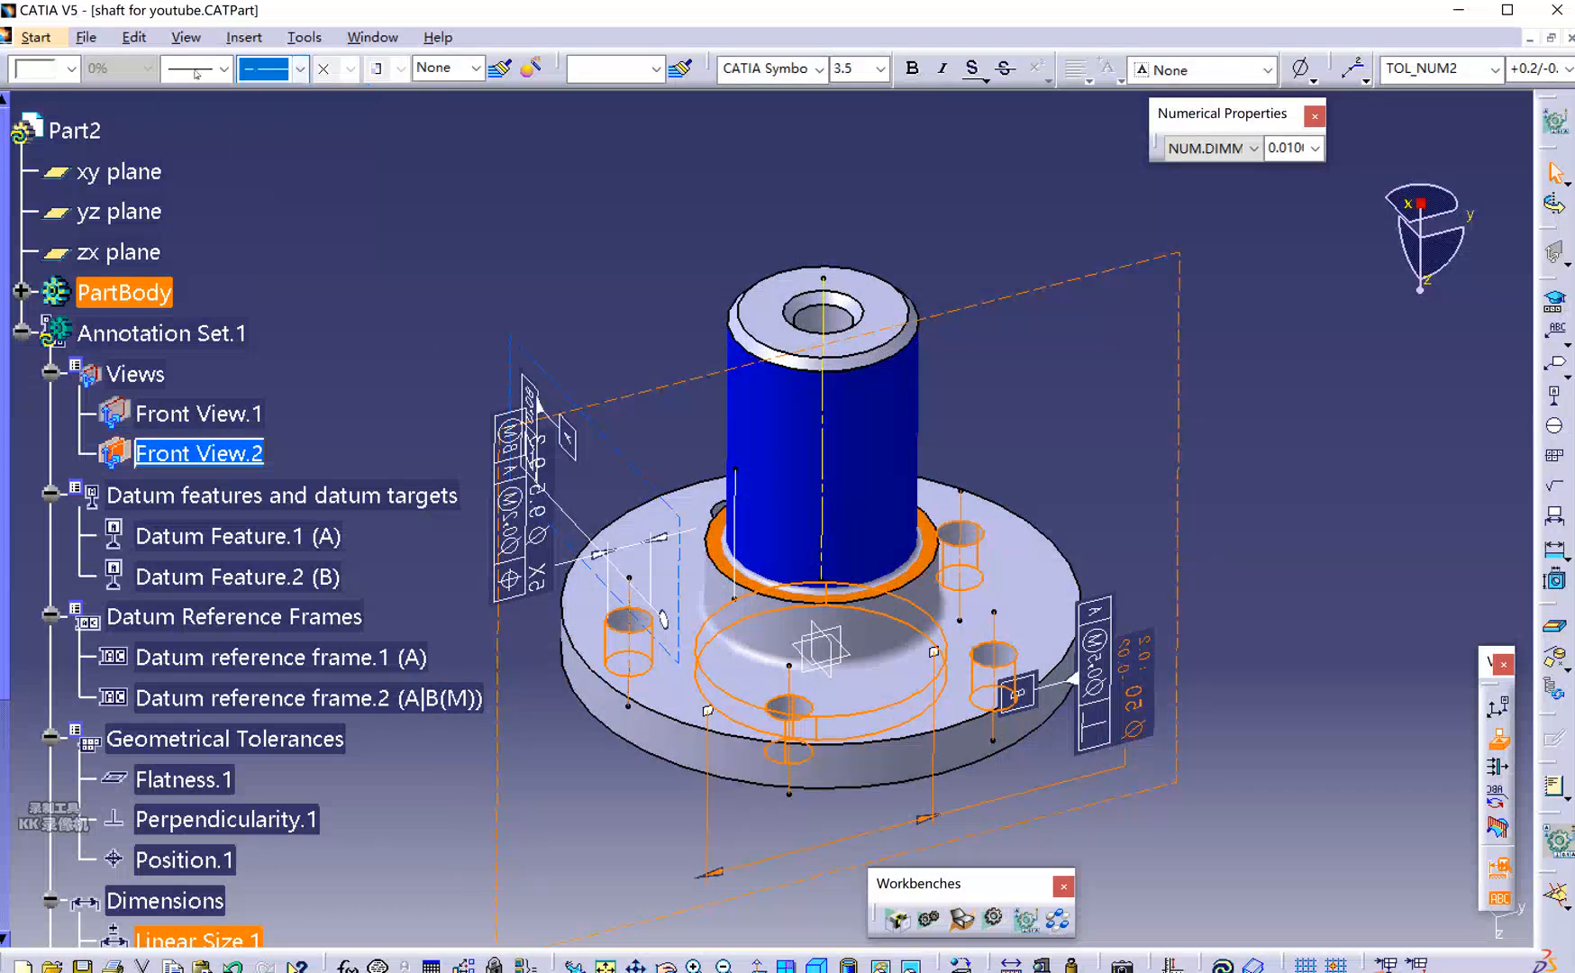
click(70, 68)
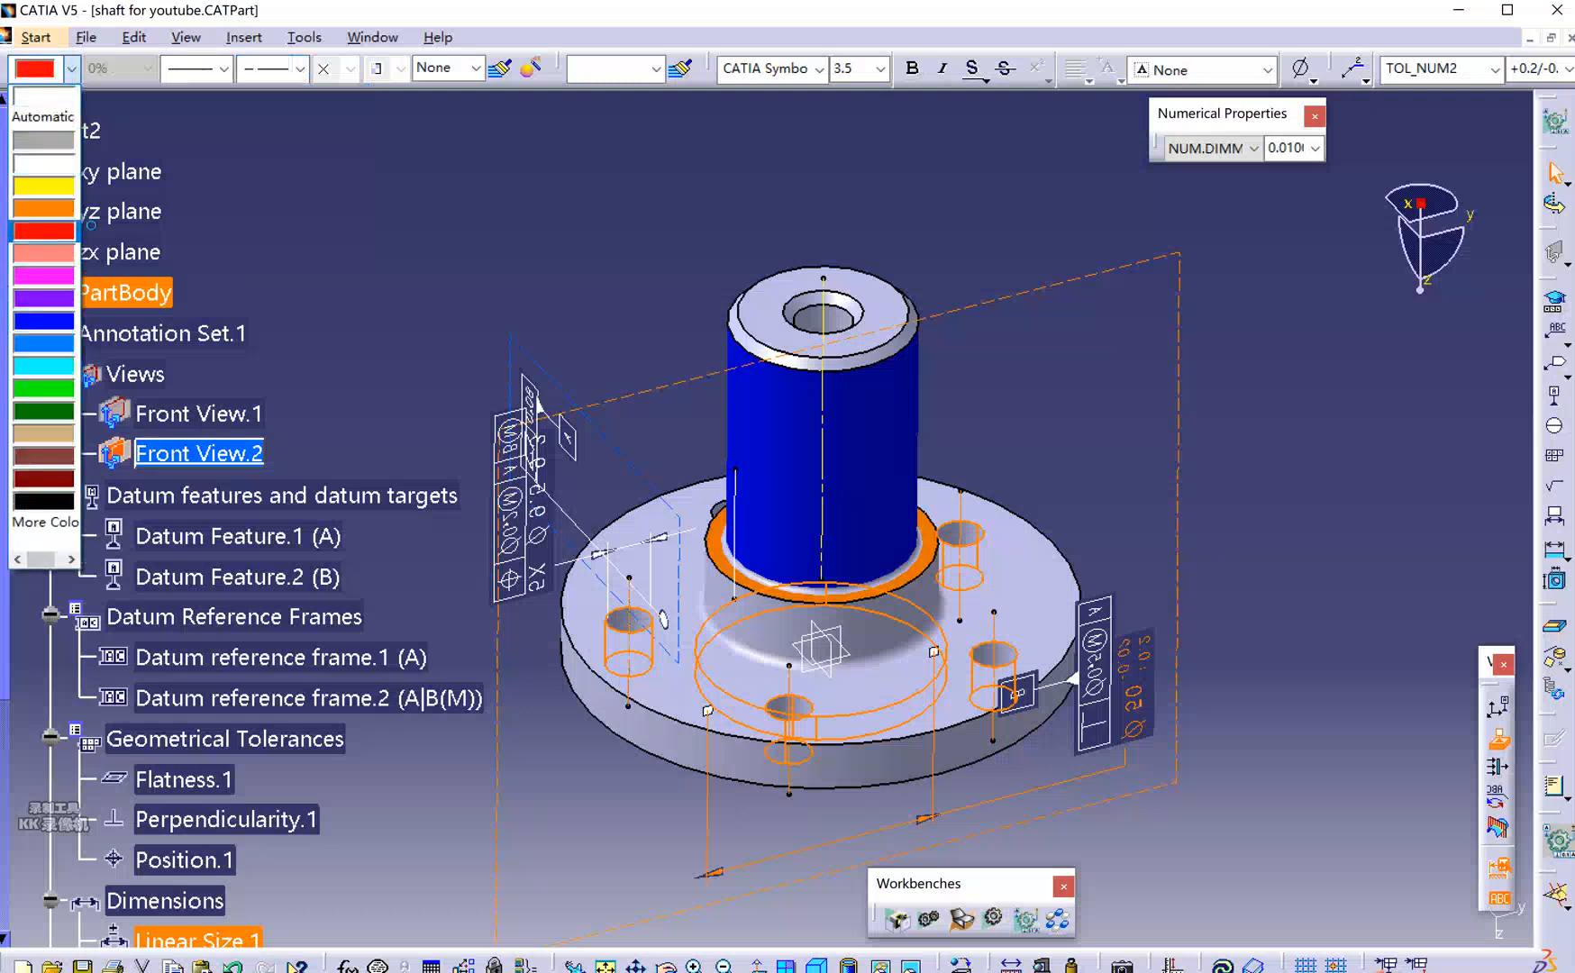
click(50, 231)
click(501, 256)
middle_drag(714, 289, 1235, 503)
scroll(885, 494, down, 2)
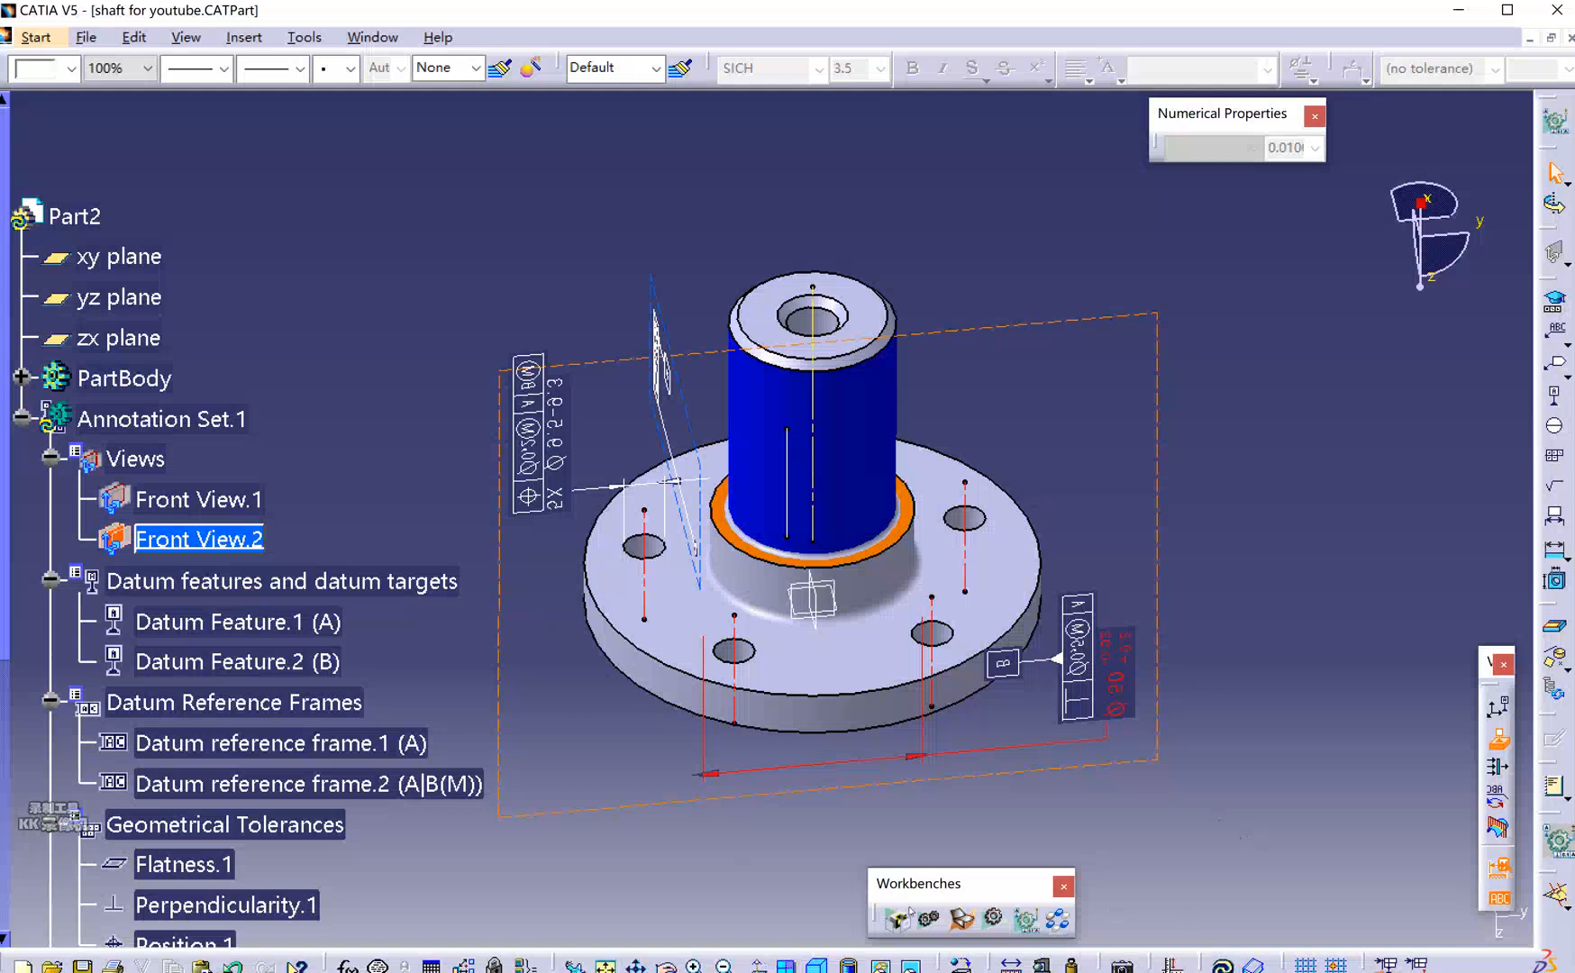
Create the tap on the flange hole using its lateral and limit faces, then return to 3D tolerancing.
click(994, 917)
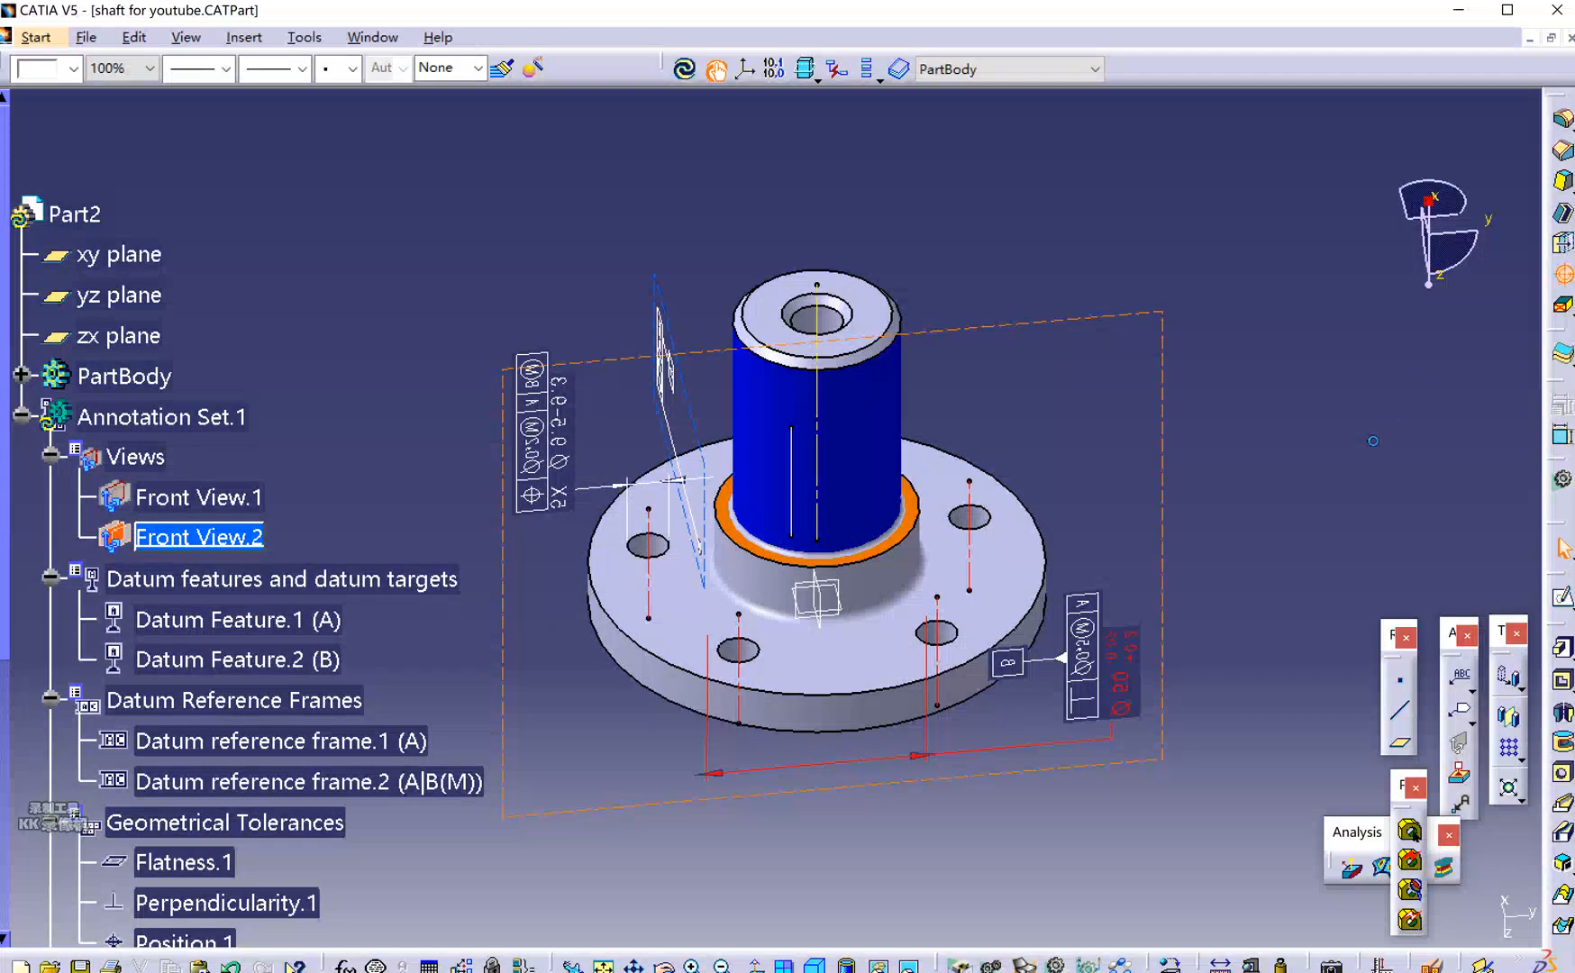
click(977, 518)
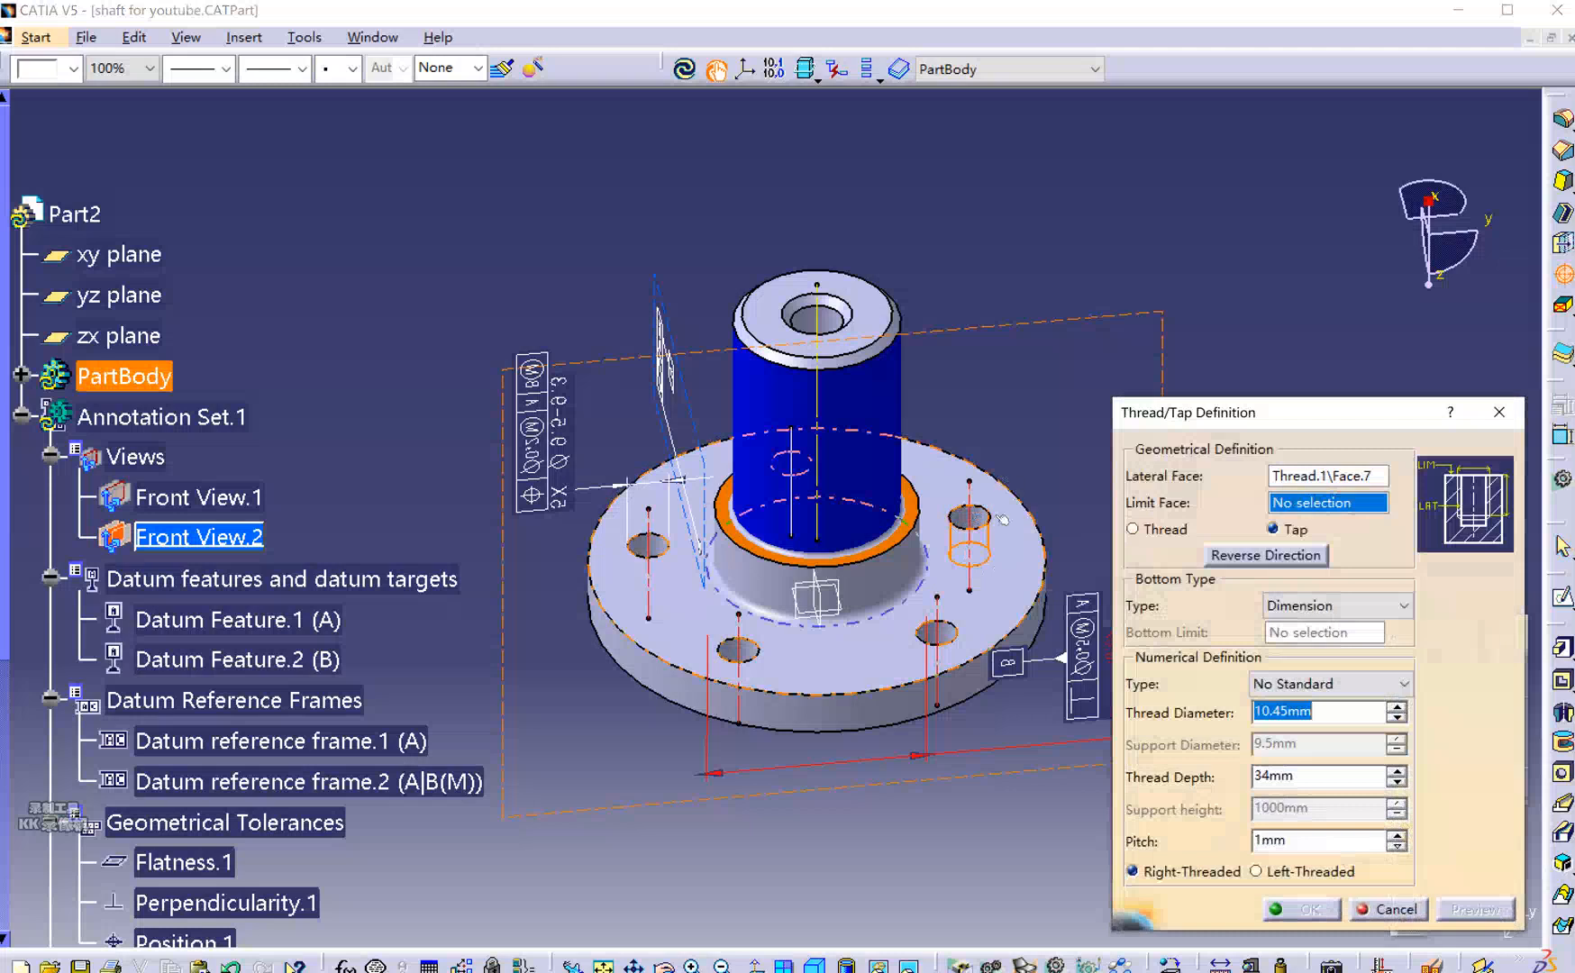
click(1018, 550)
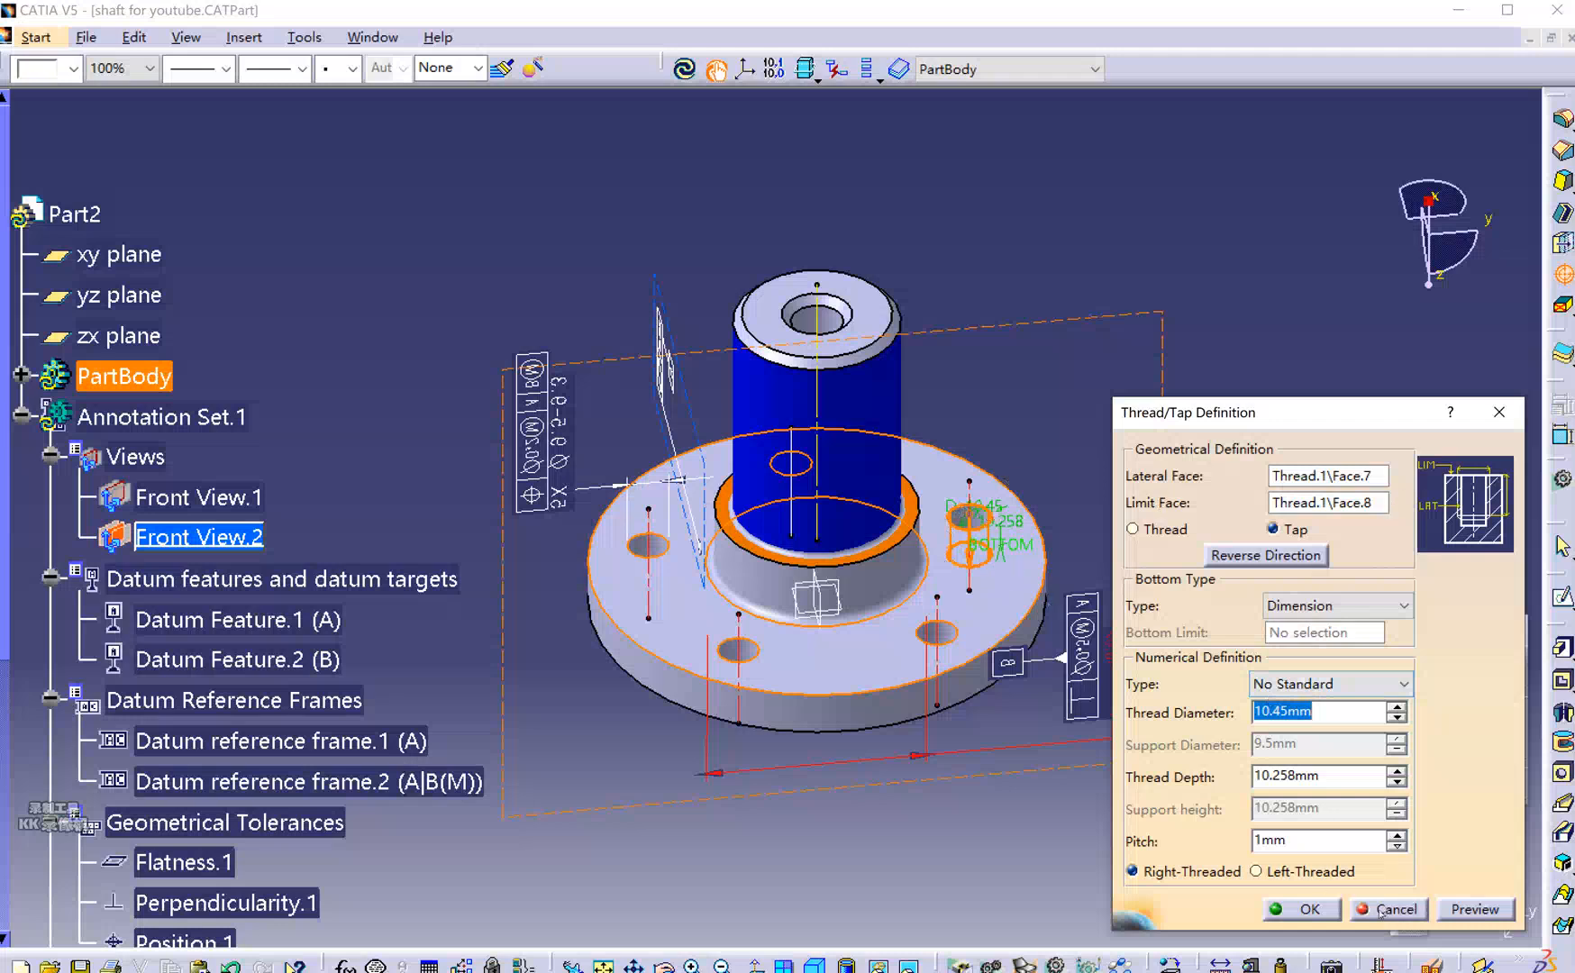
click(1311, 910)
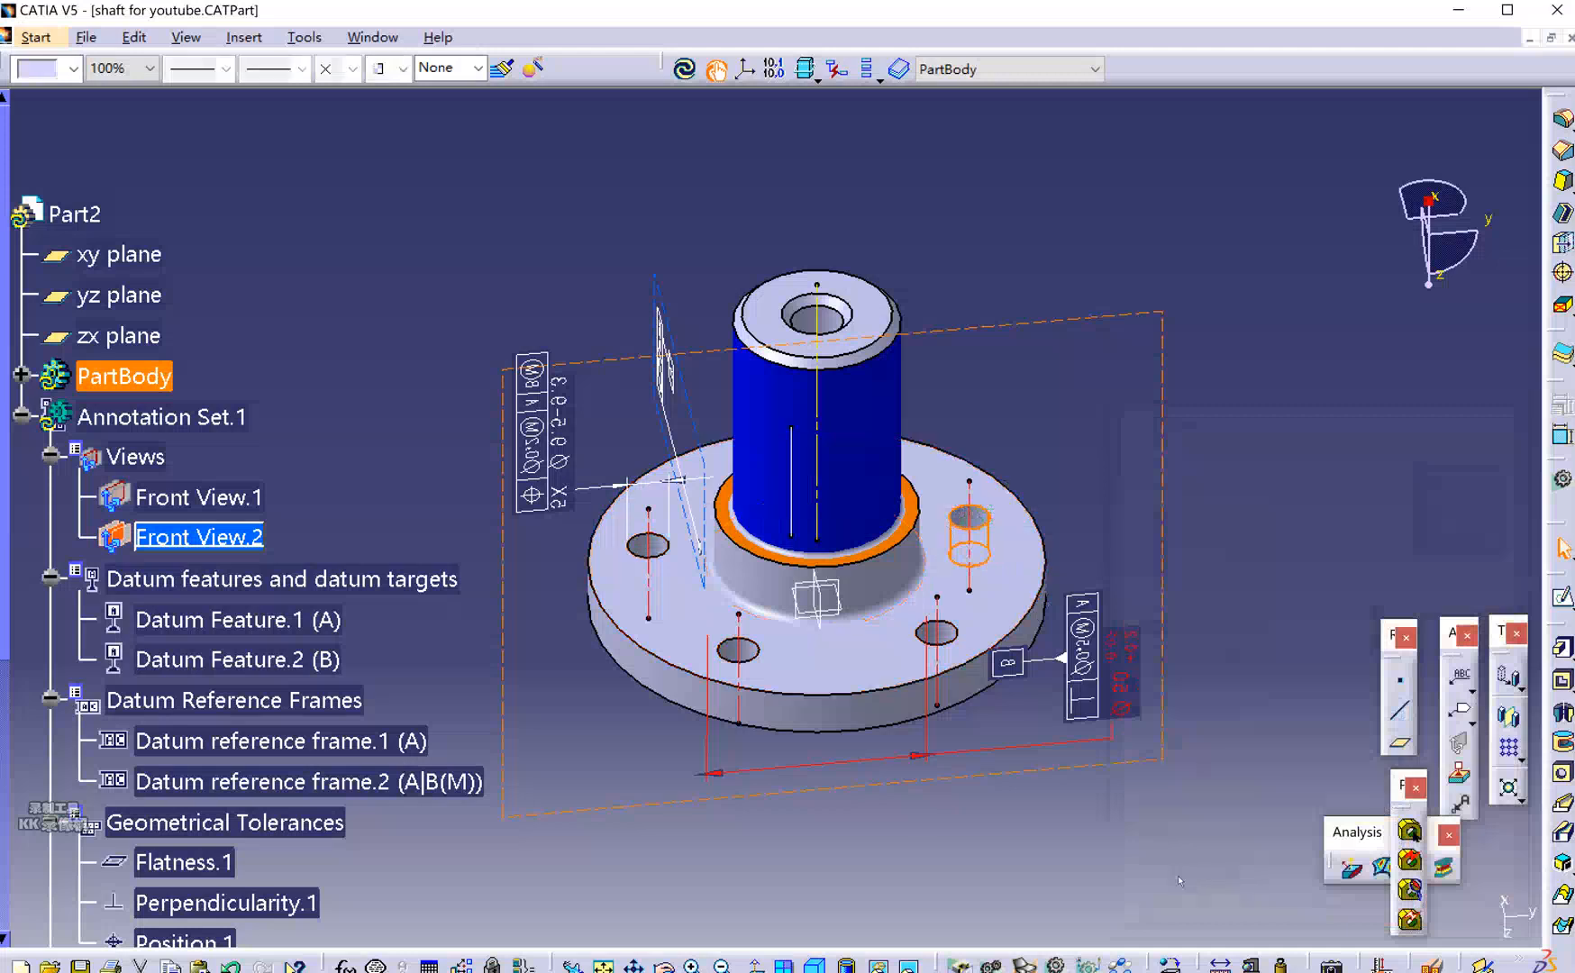
click(1087, 859)
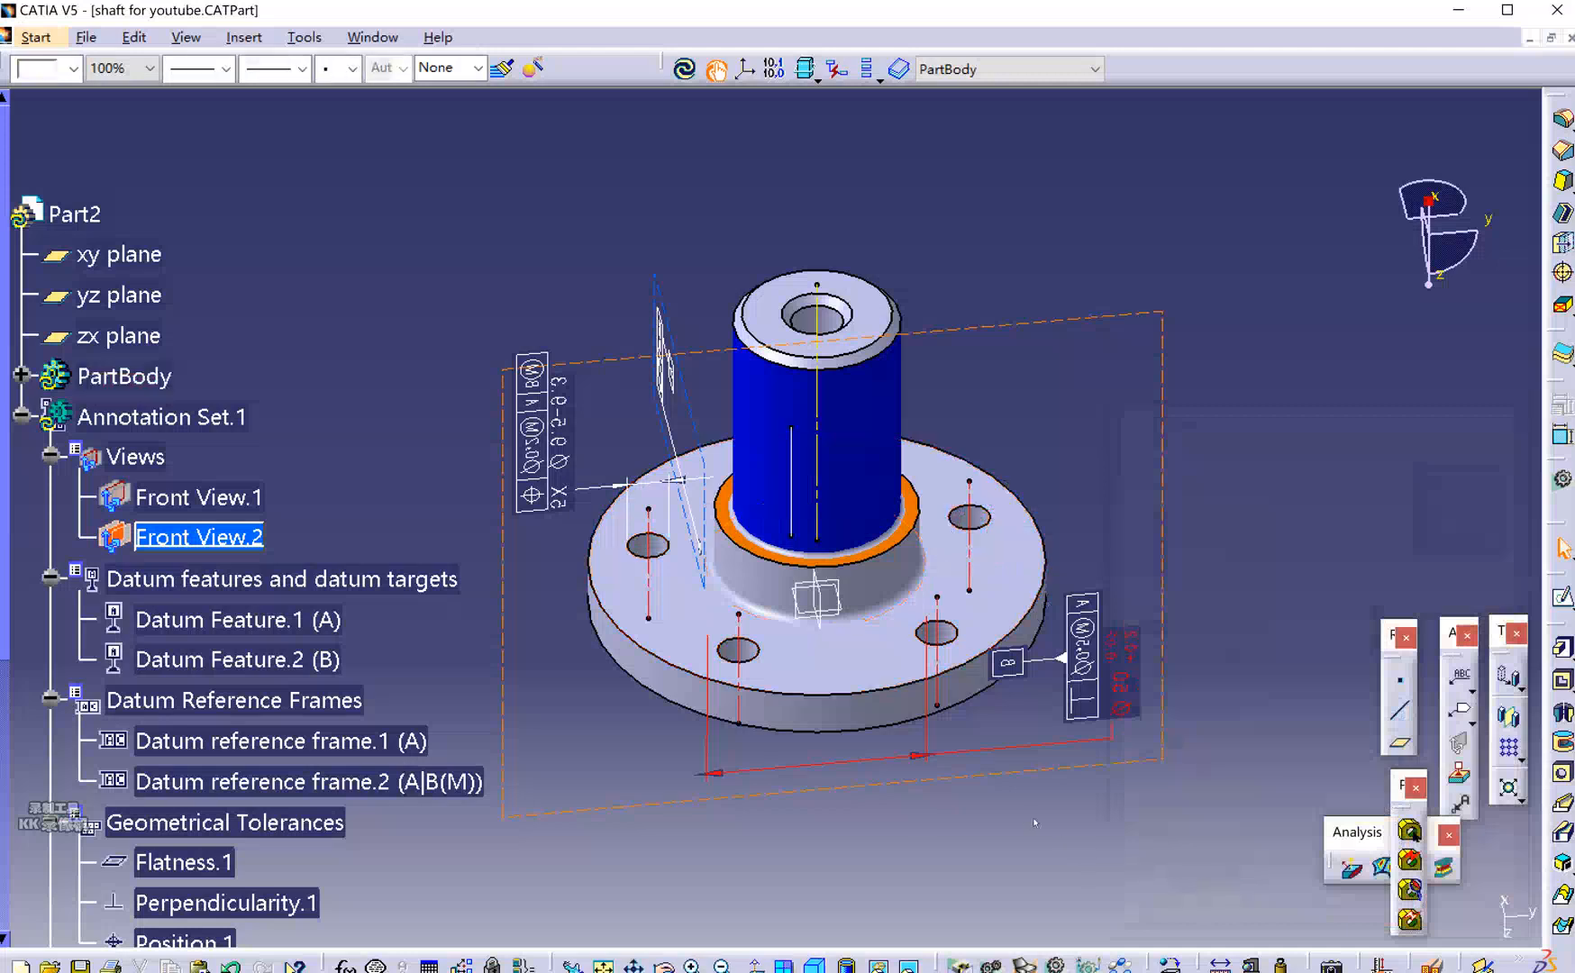
click(1089, 965)
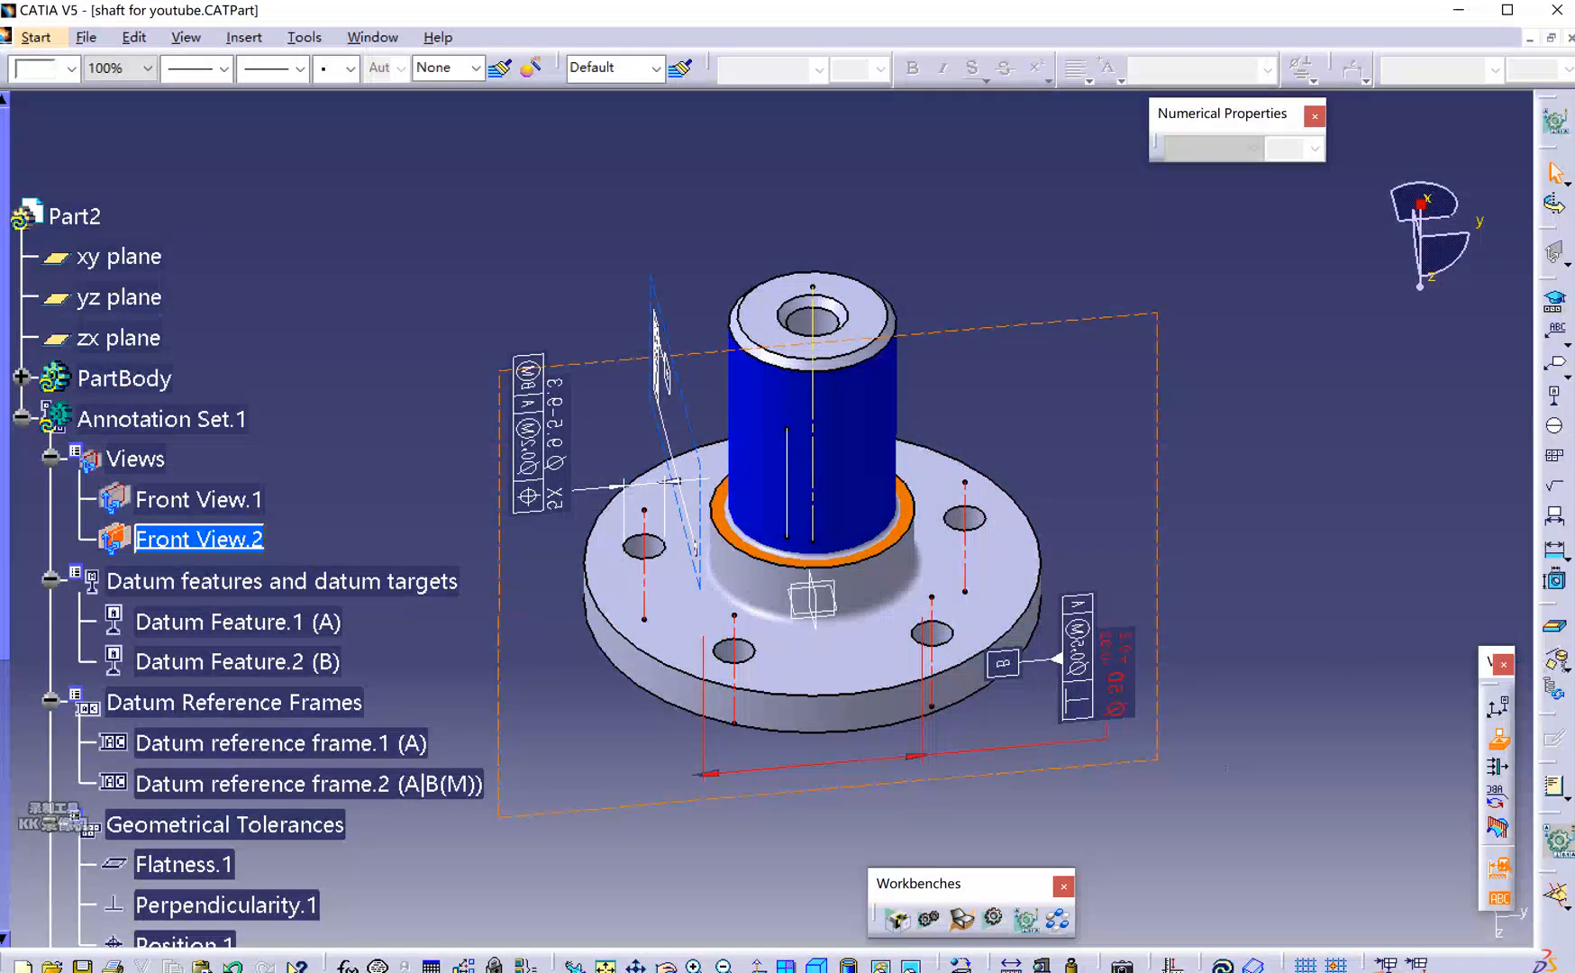
Display the thread representation for all threads, then select and zoom to the tapped flange hole.
click(1566, 668)
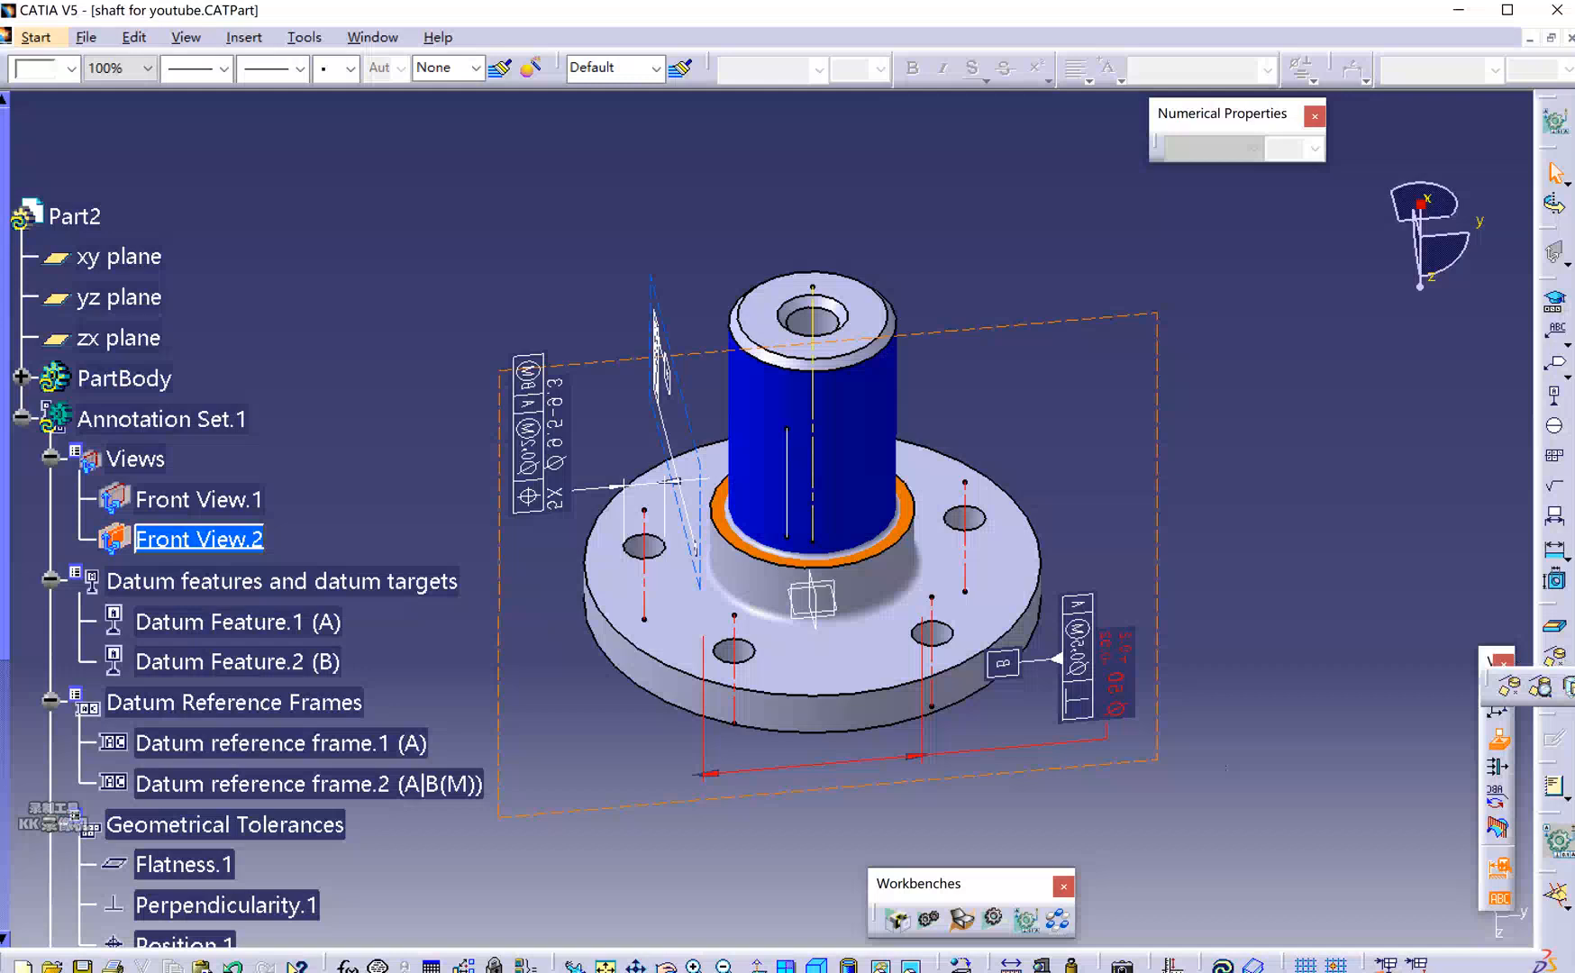
click(1569, 686)
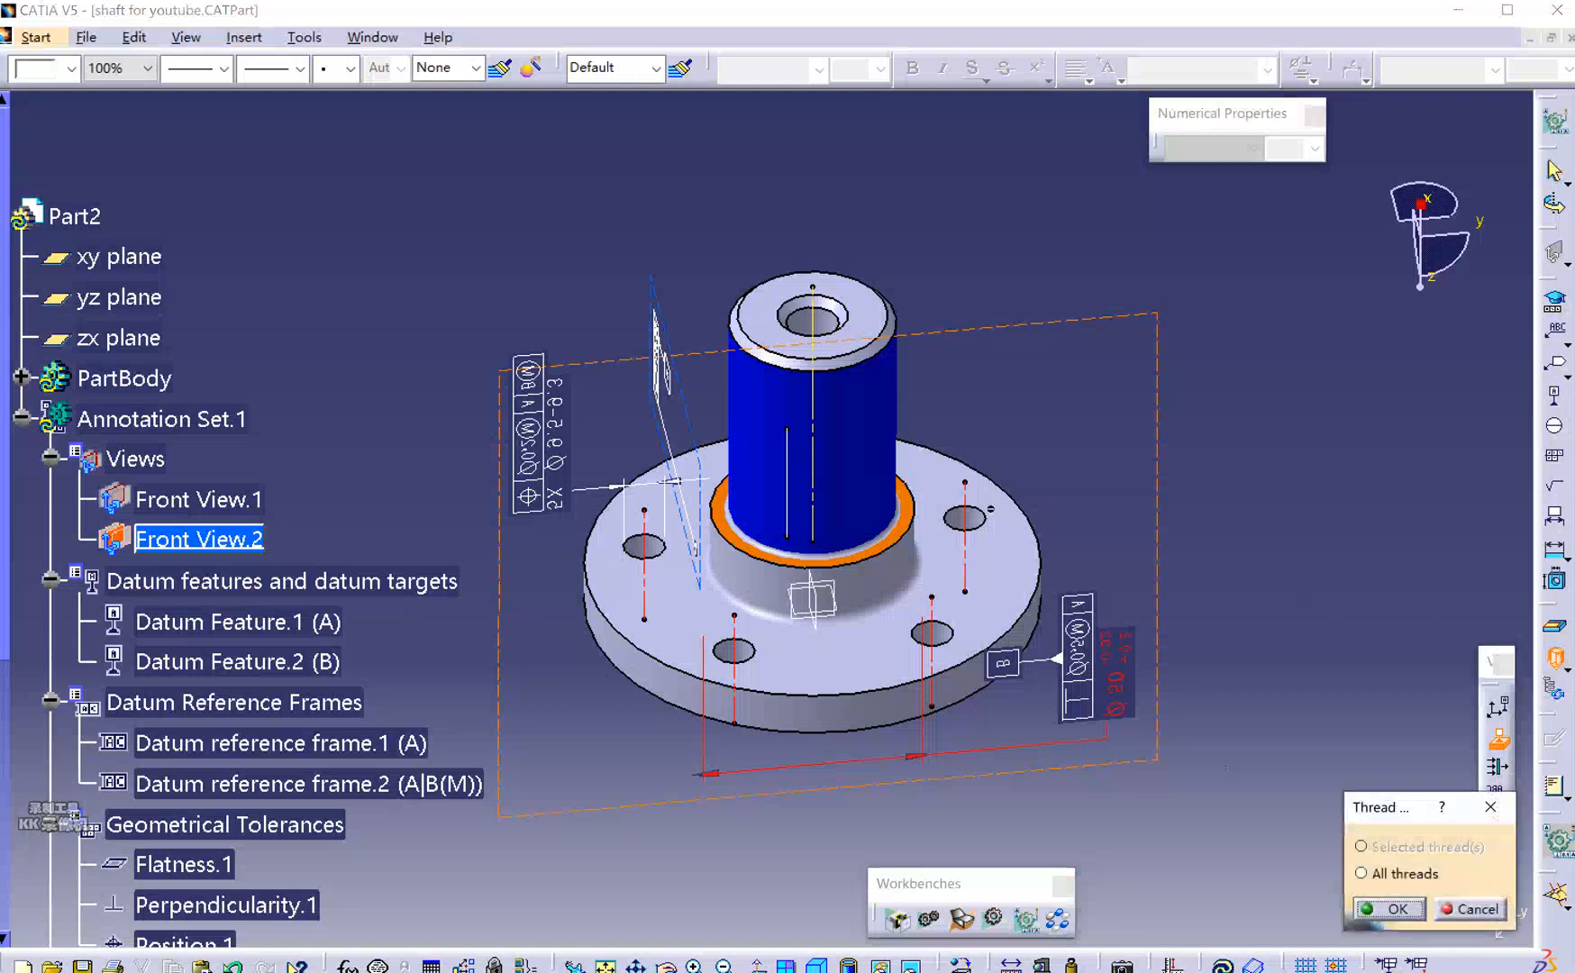
click(1361, 873)
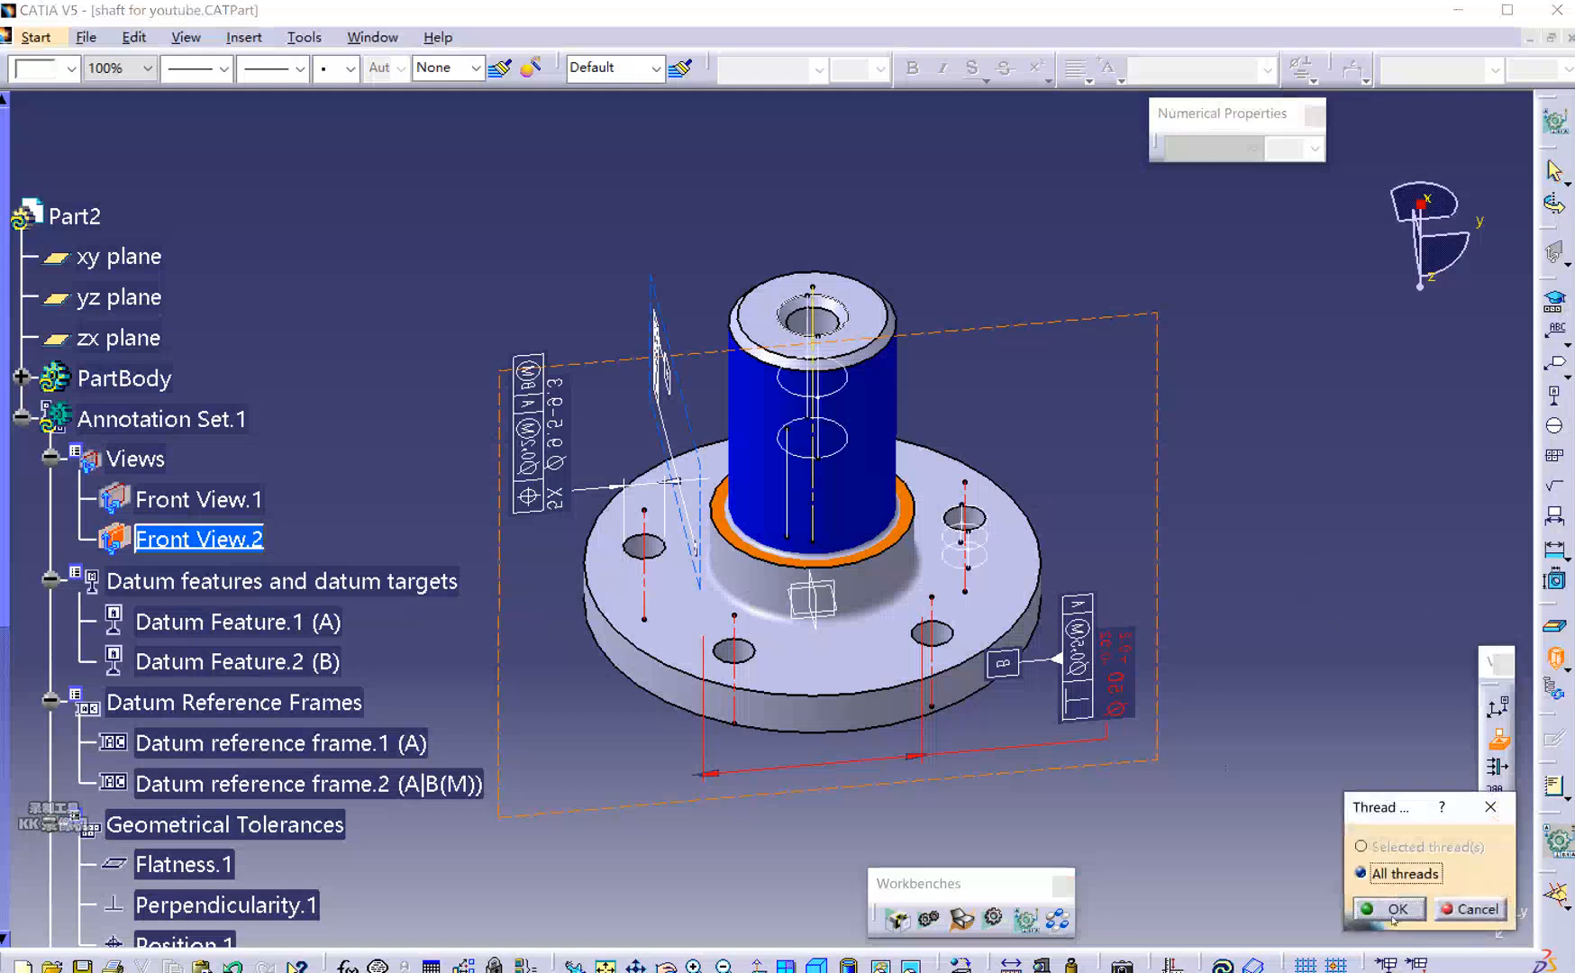
click(1391, 911)
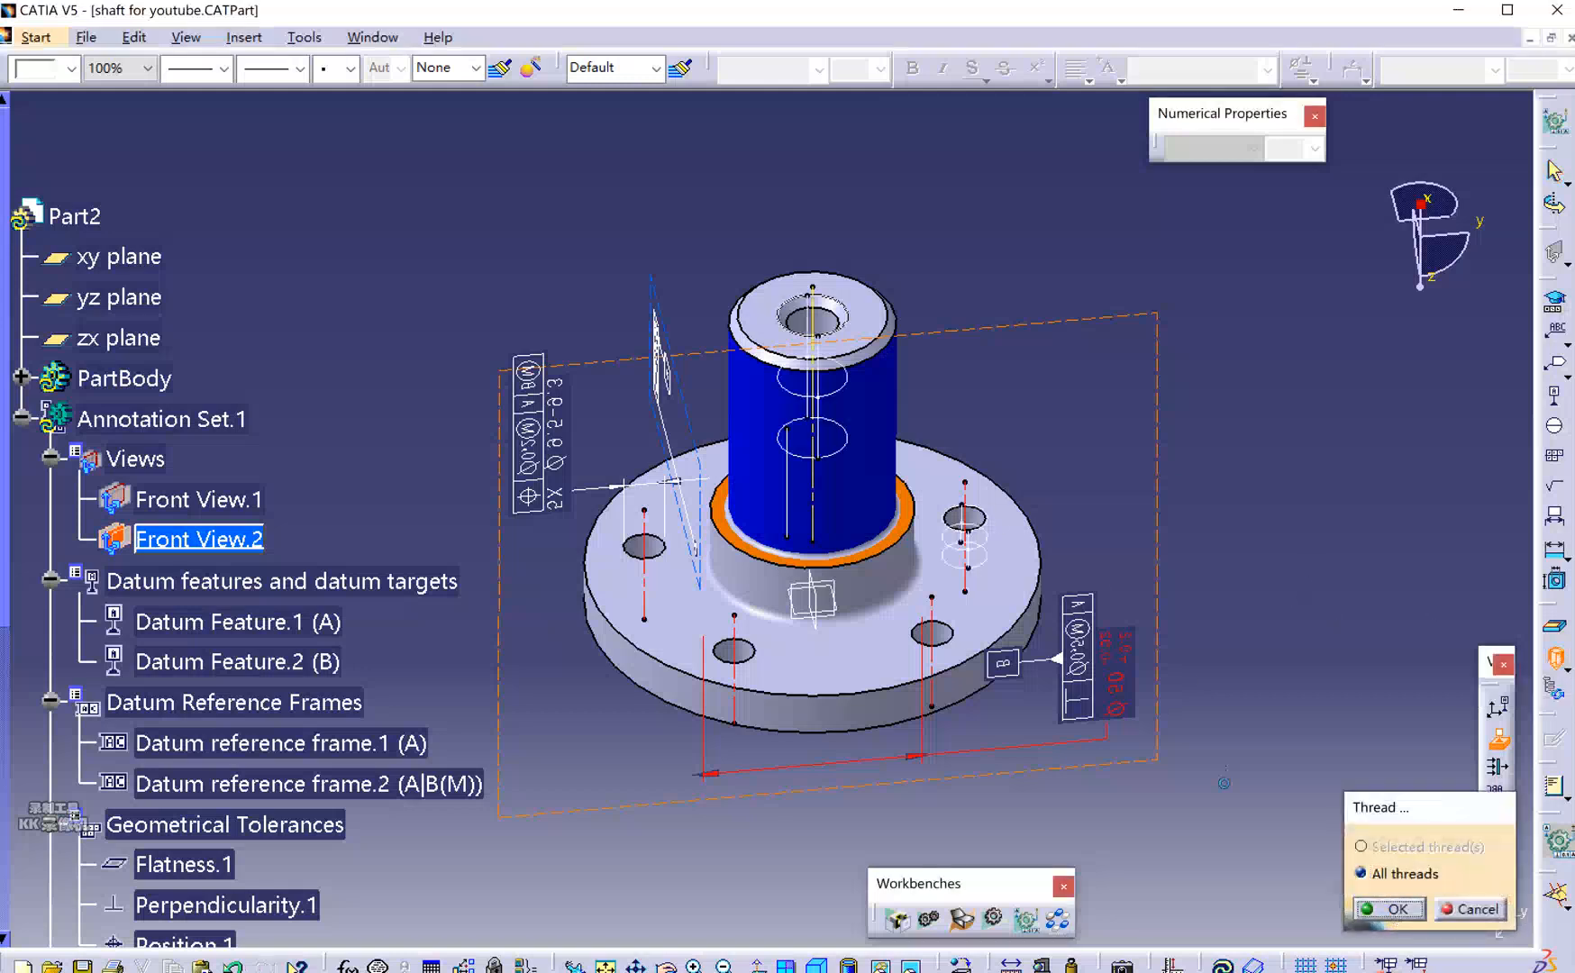
click(986, 553)
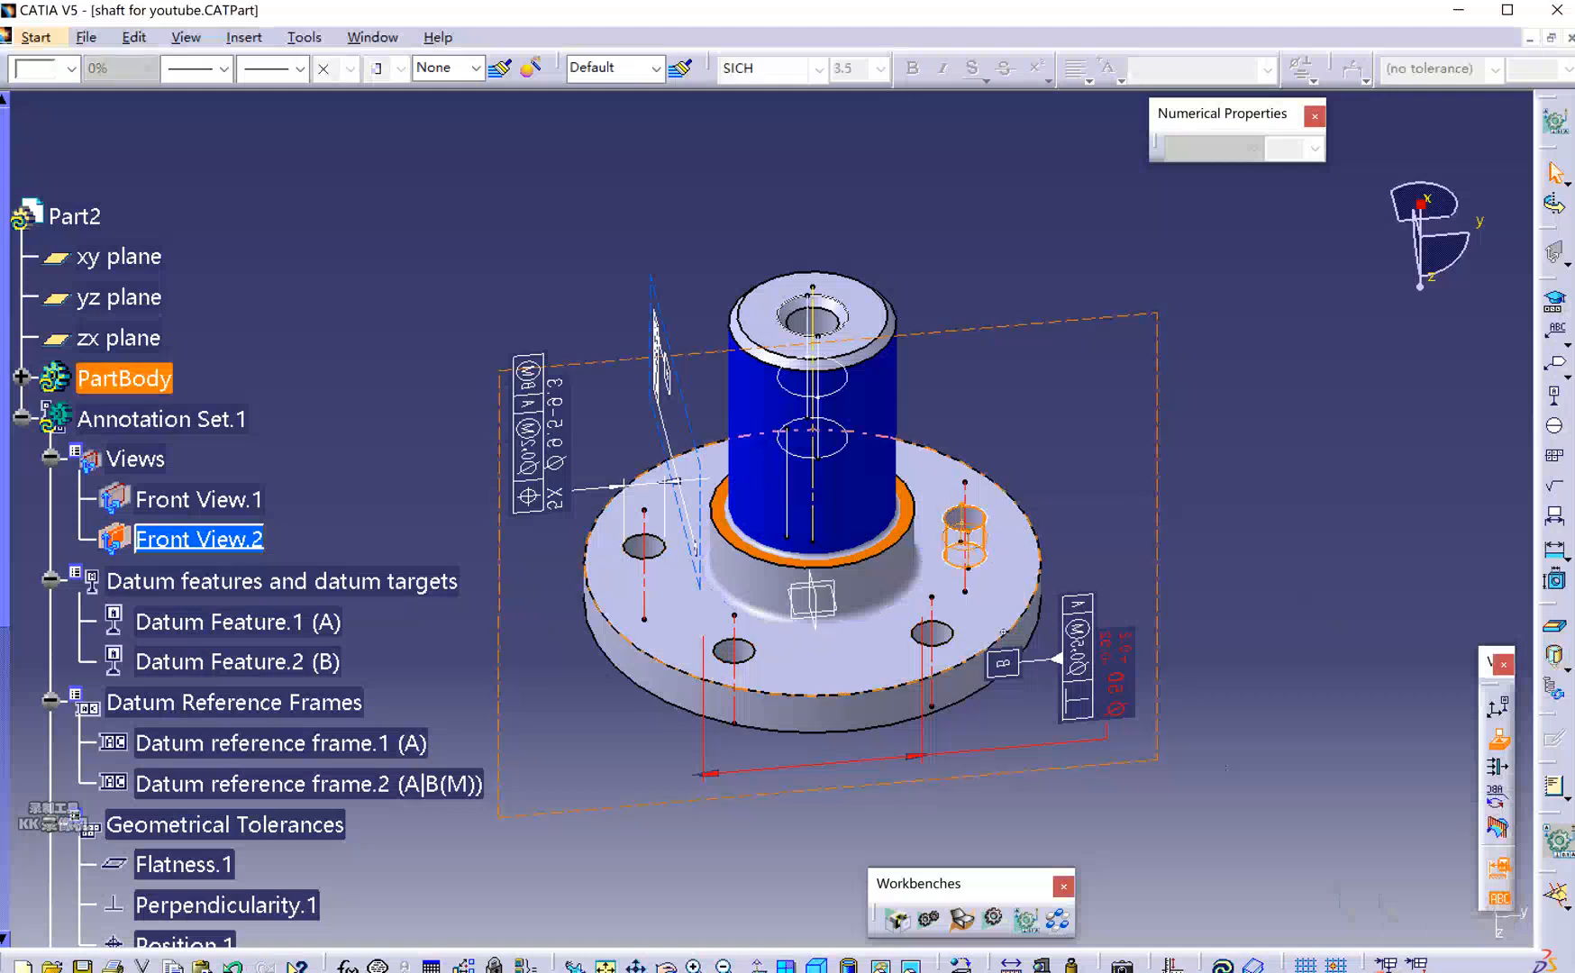
scroll(1042, 551, up, 1)
scroll(1043, 552, up, 2)
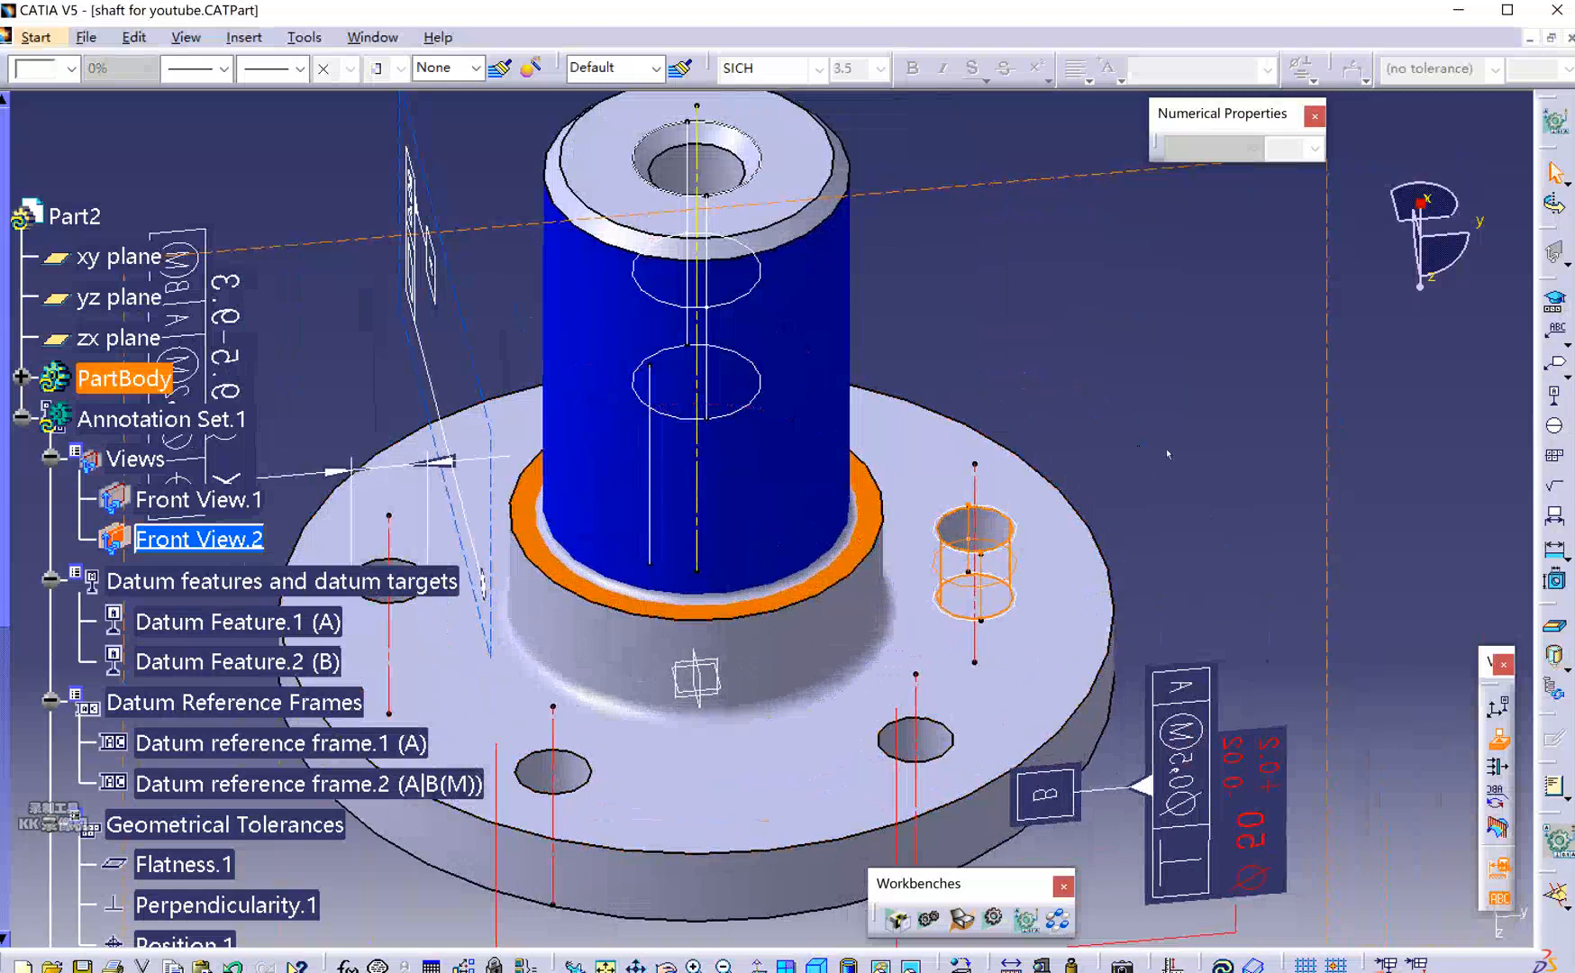
scroll(1168, 517, down, 3)
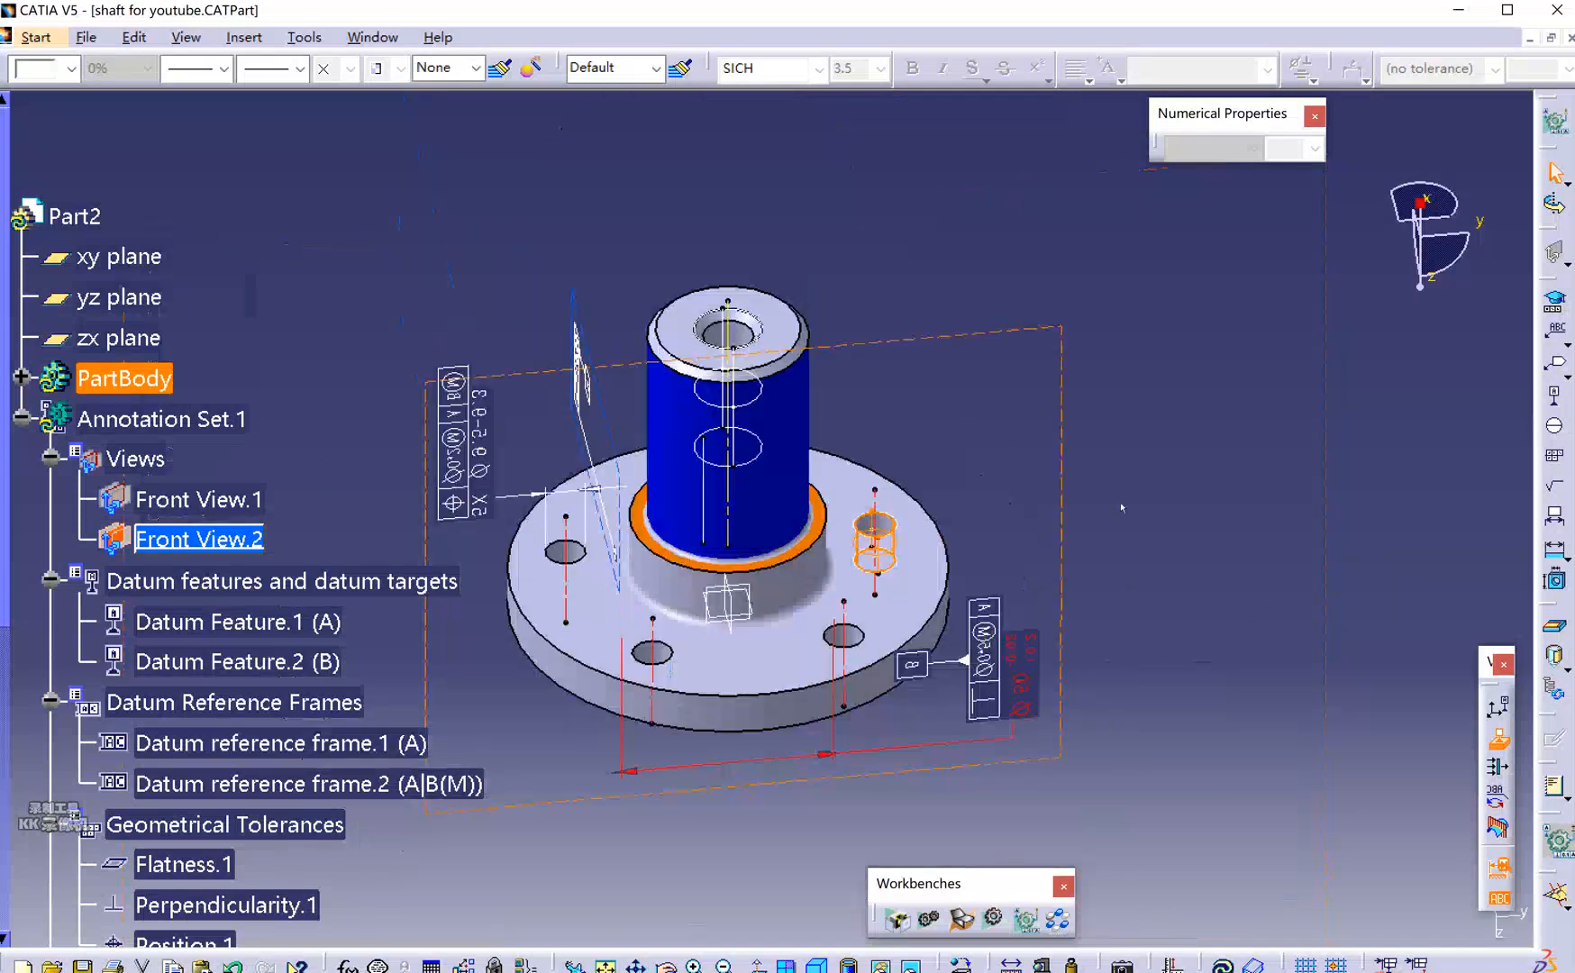
scroll(1135, 469, up, 1)
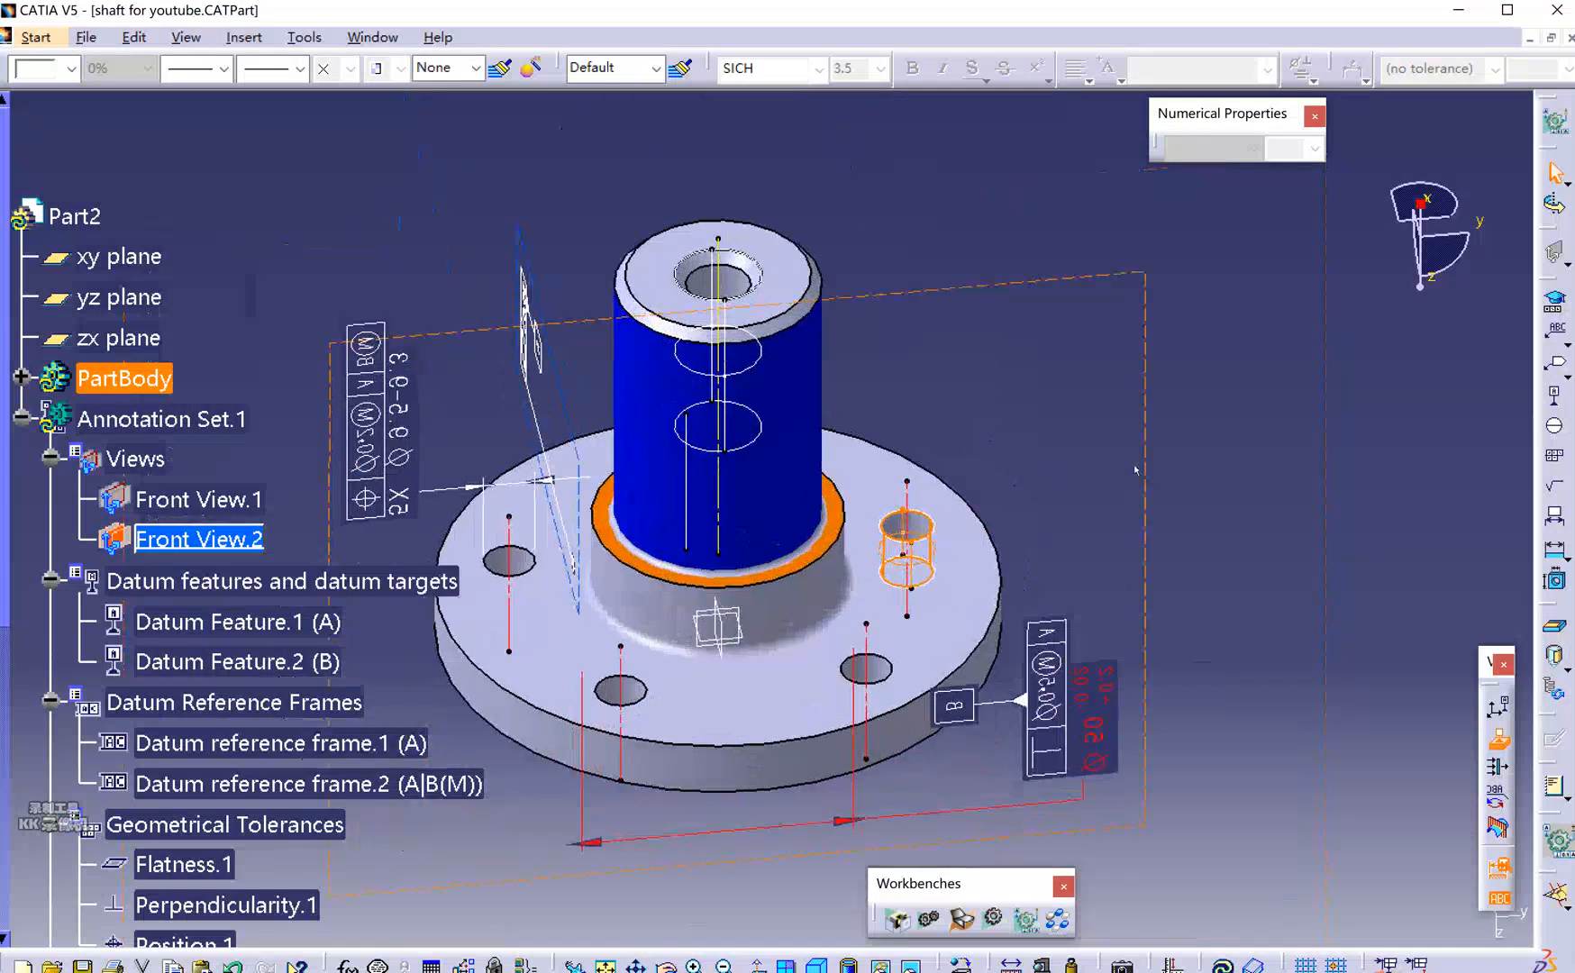
Start a Limit of Size annotation on the tapped hole with tolerance class 6H and no pitch.
click(1554, 305)
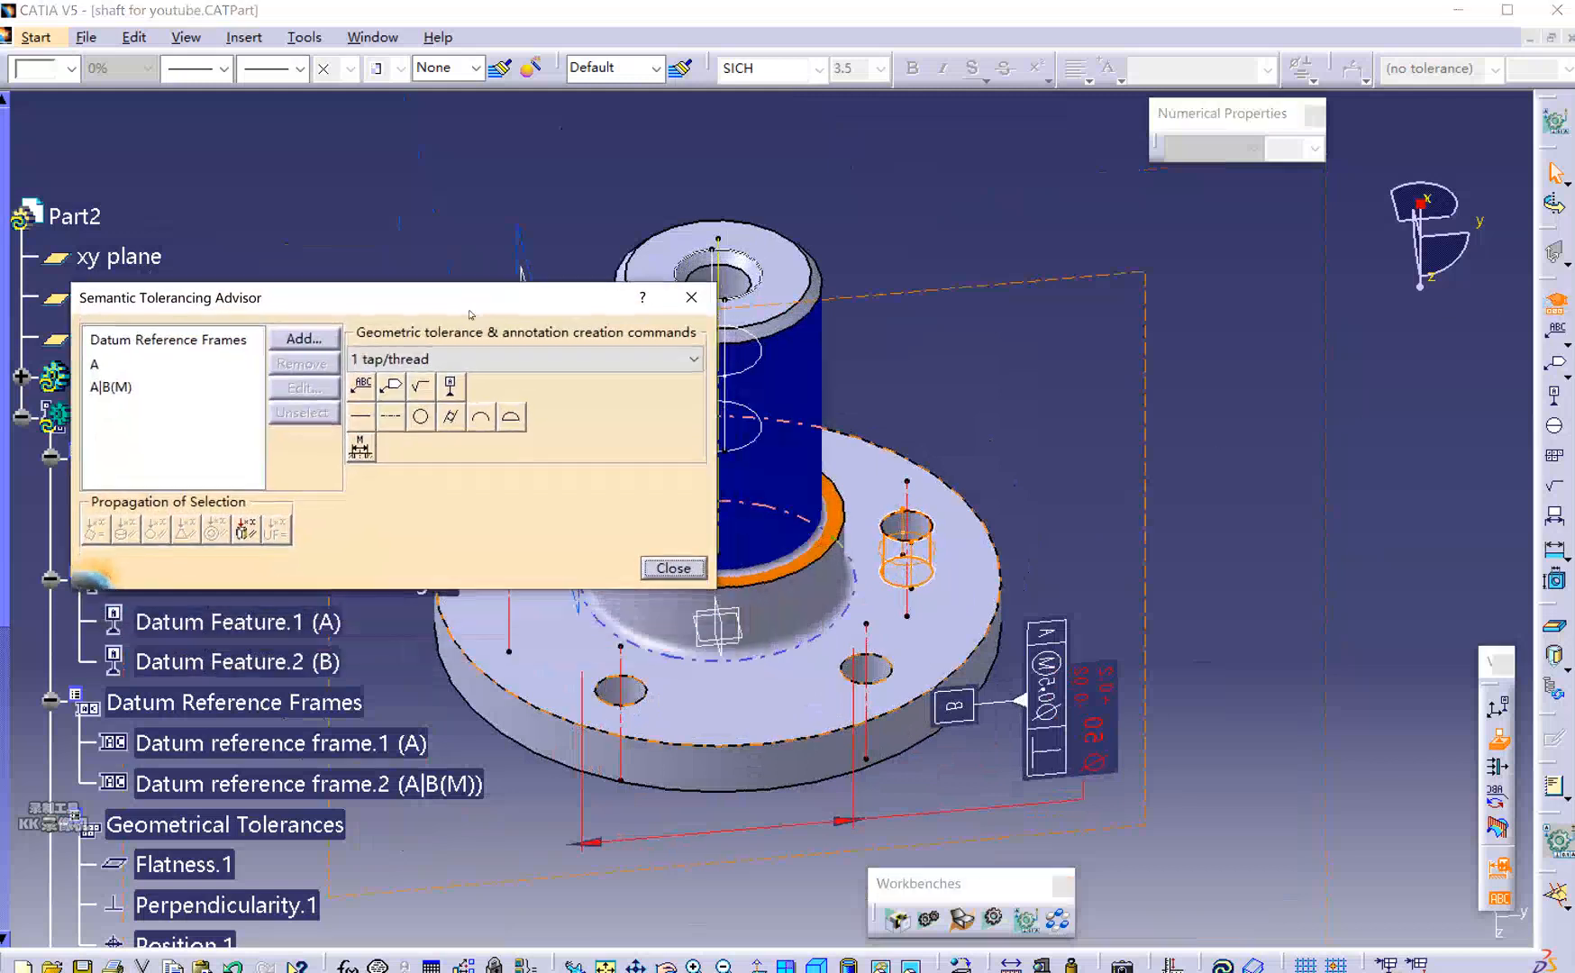
click(360, 448)
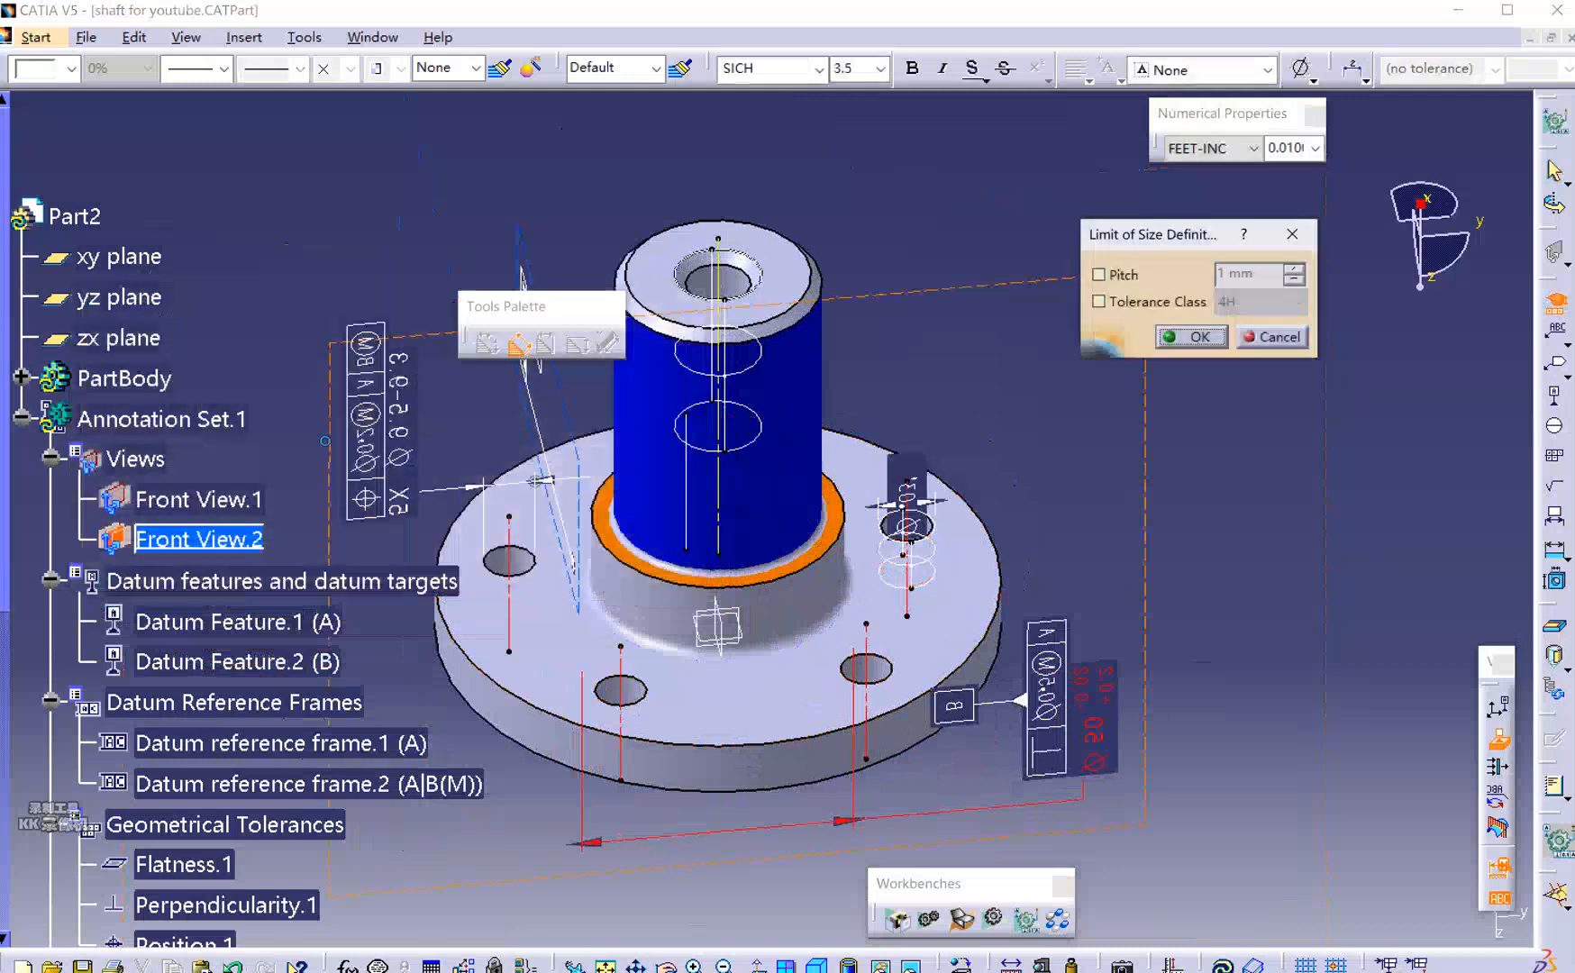
click(1276, 342)
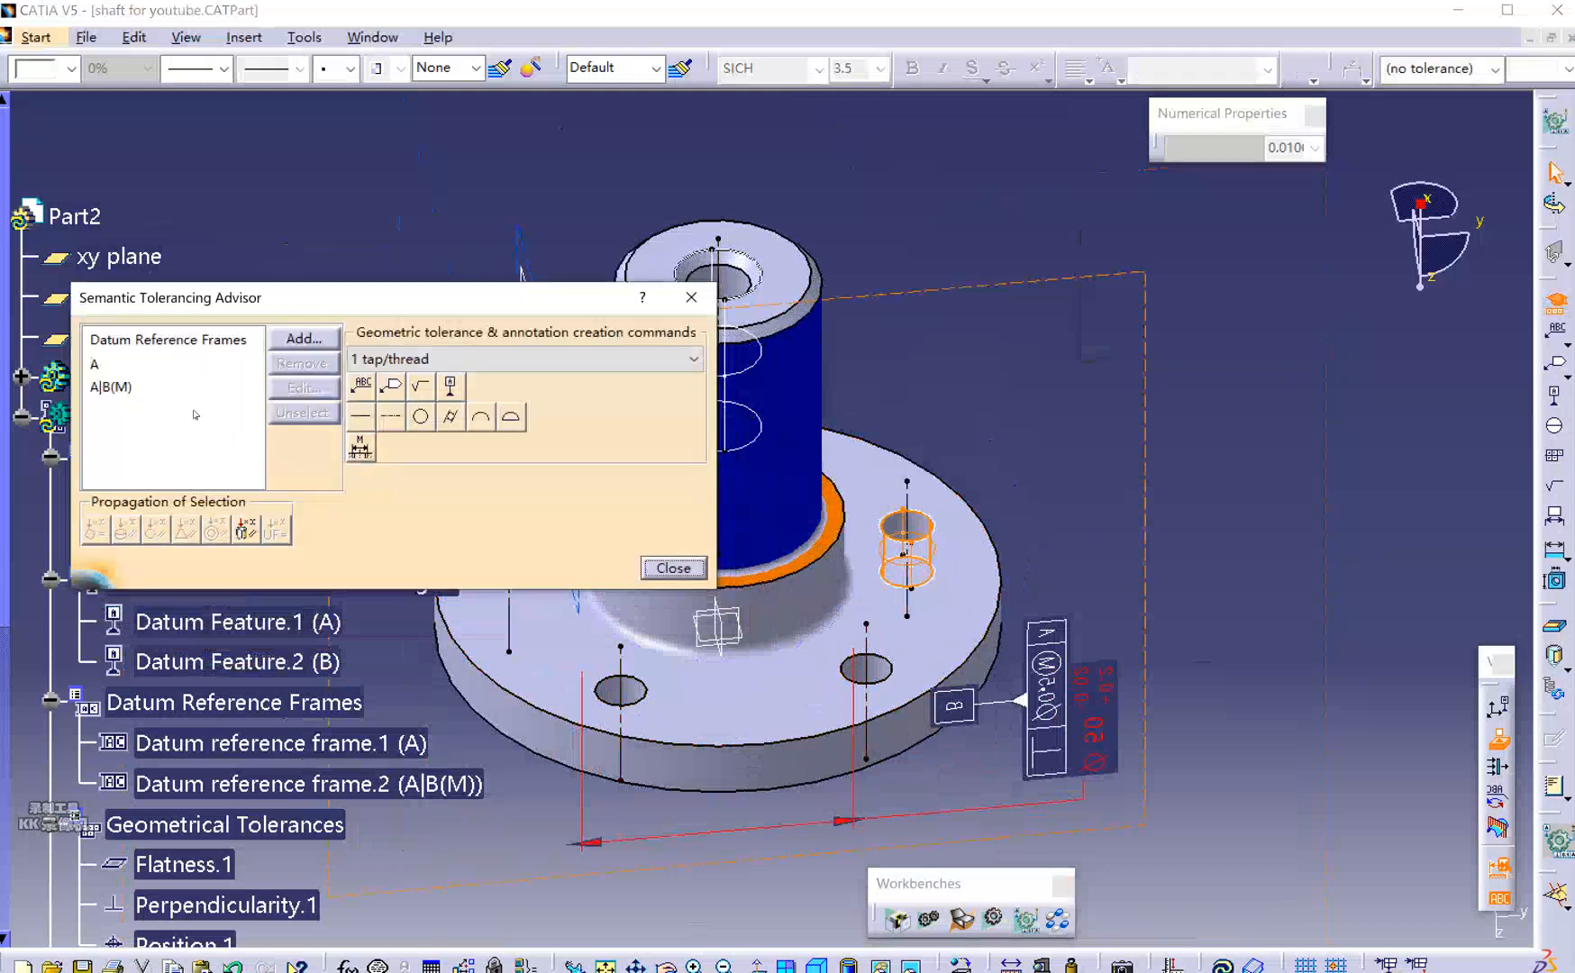
click(114, 387)
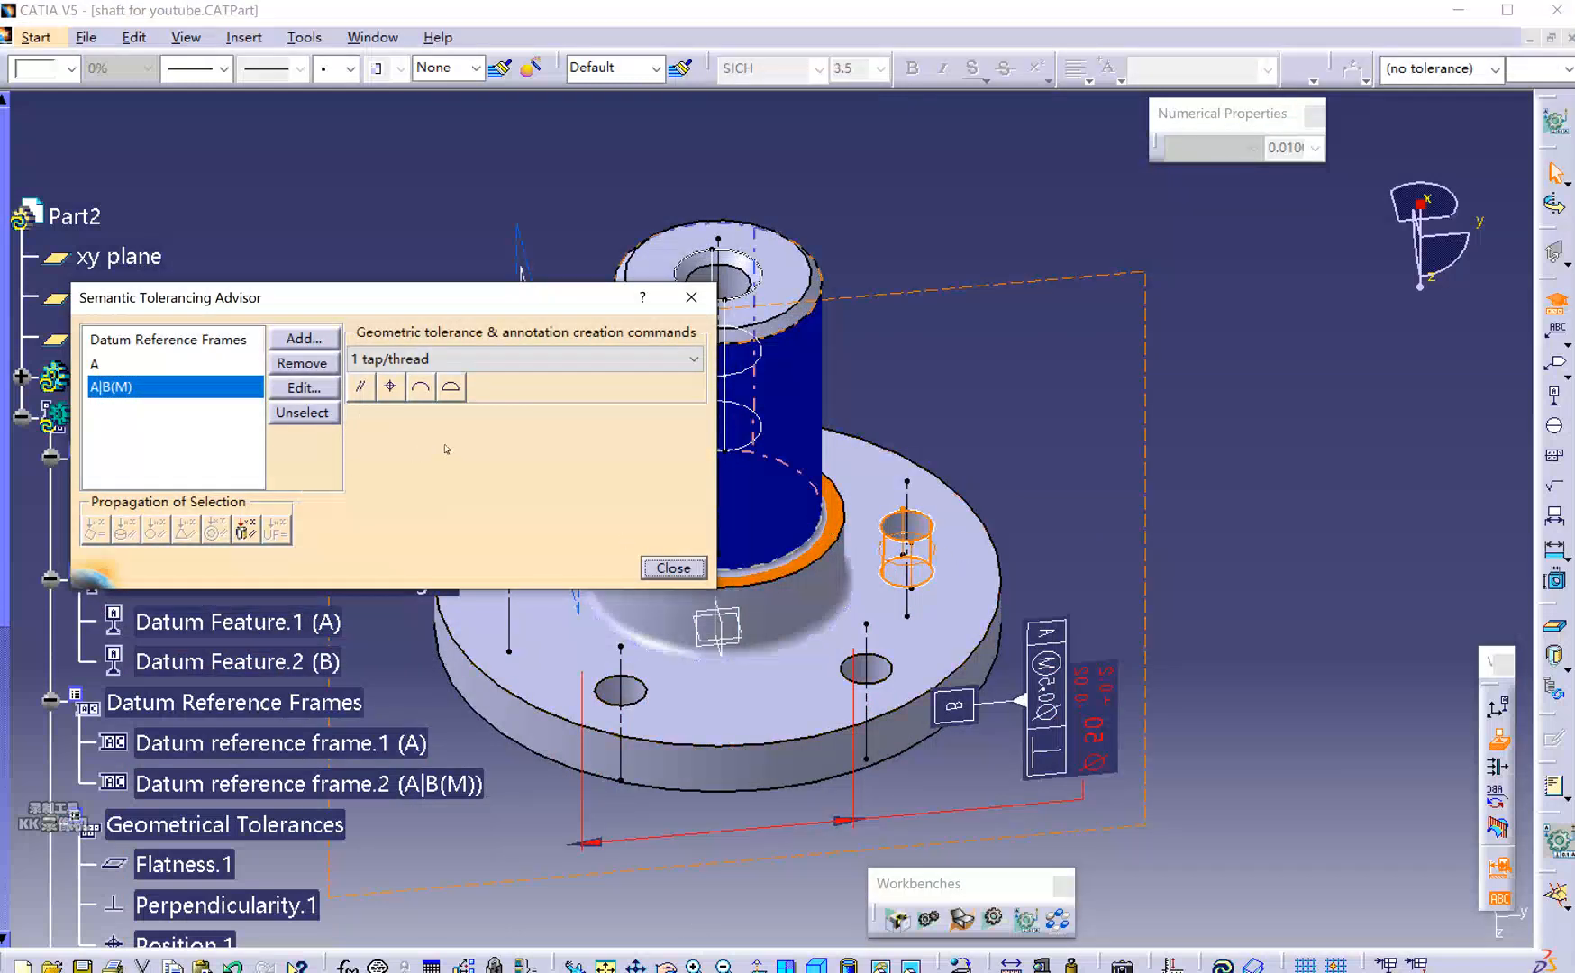
click(148, 430)
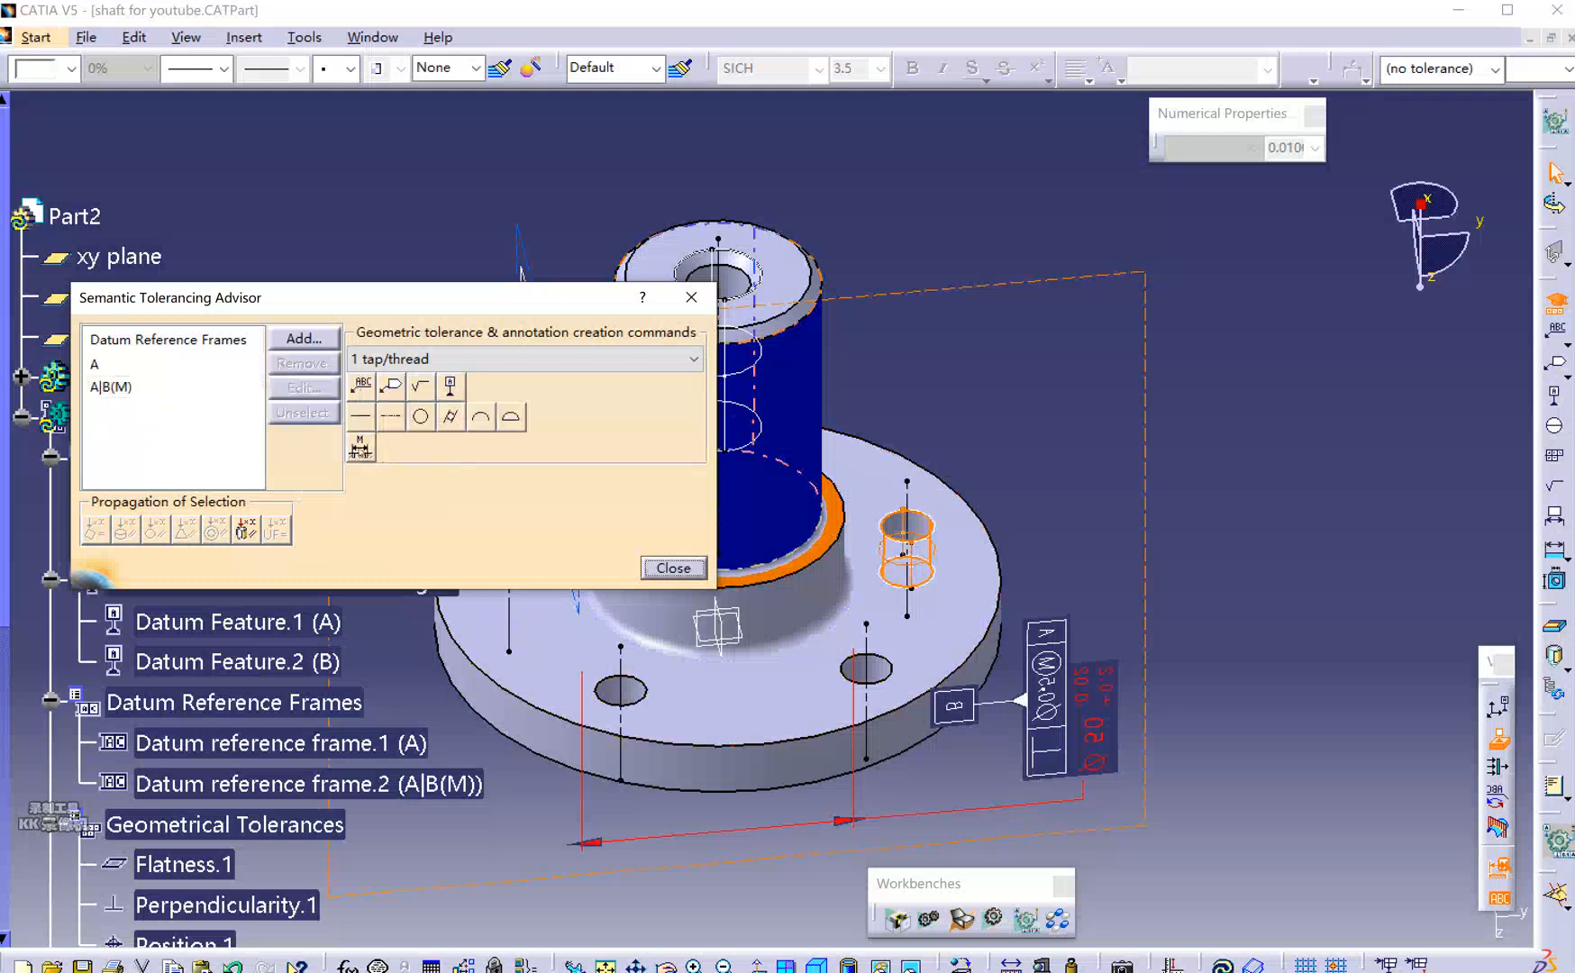
click(360, 446)
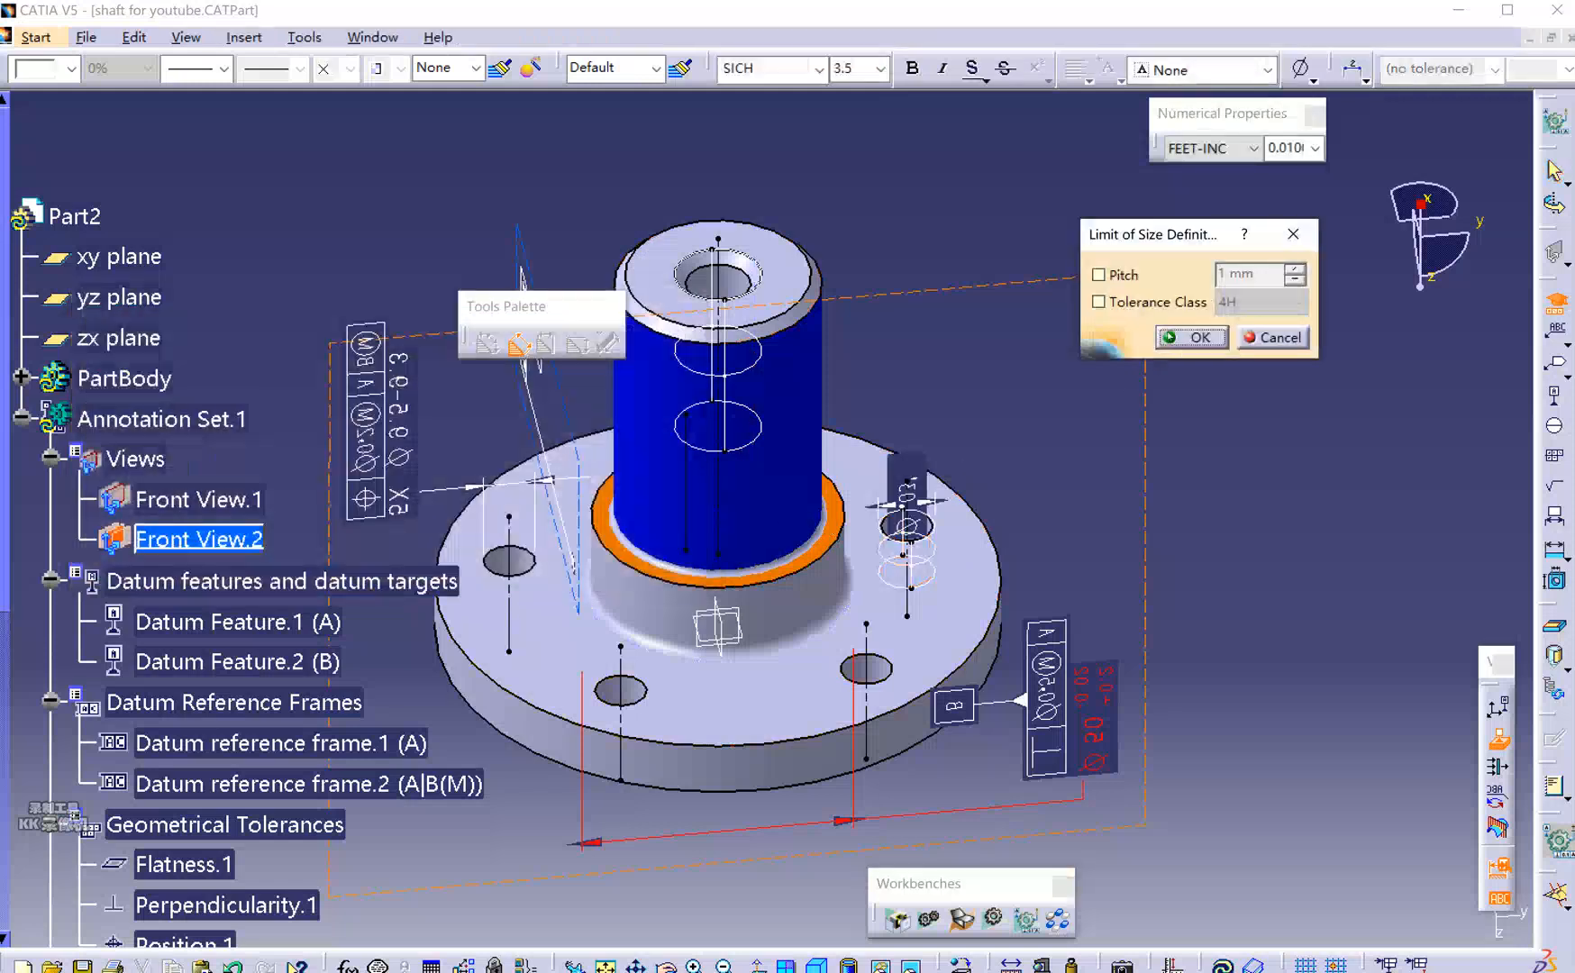
click(1124, 276)
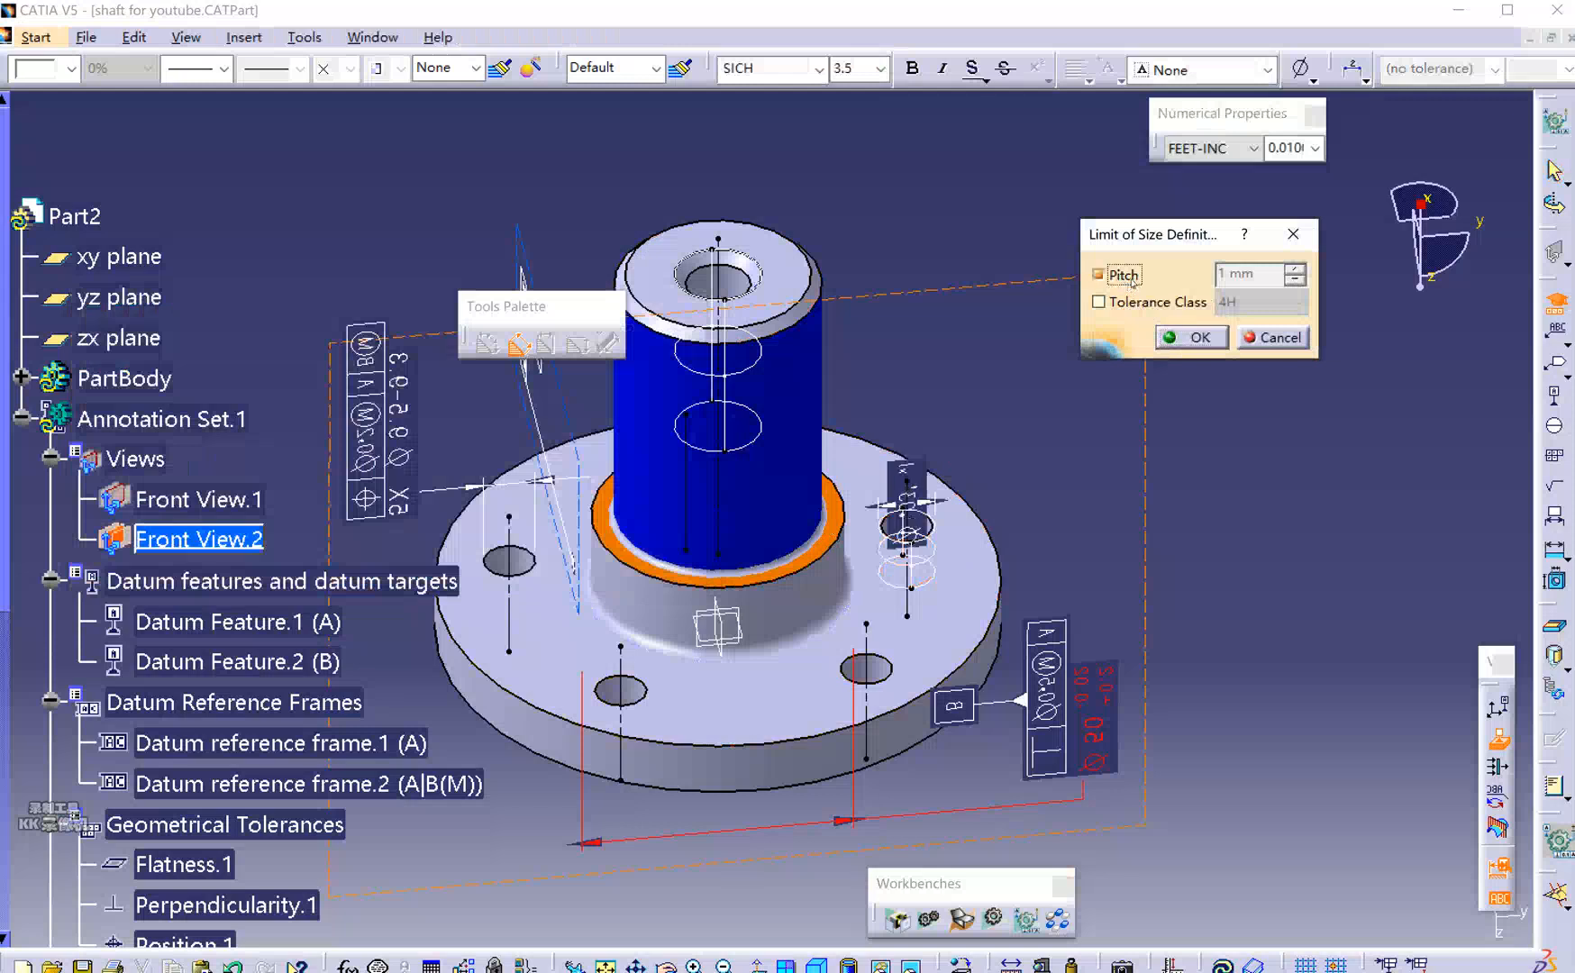
click(1121, 276)
click(1157, 302)
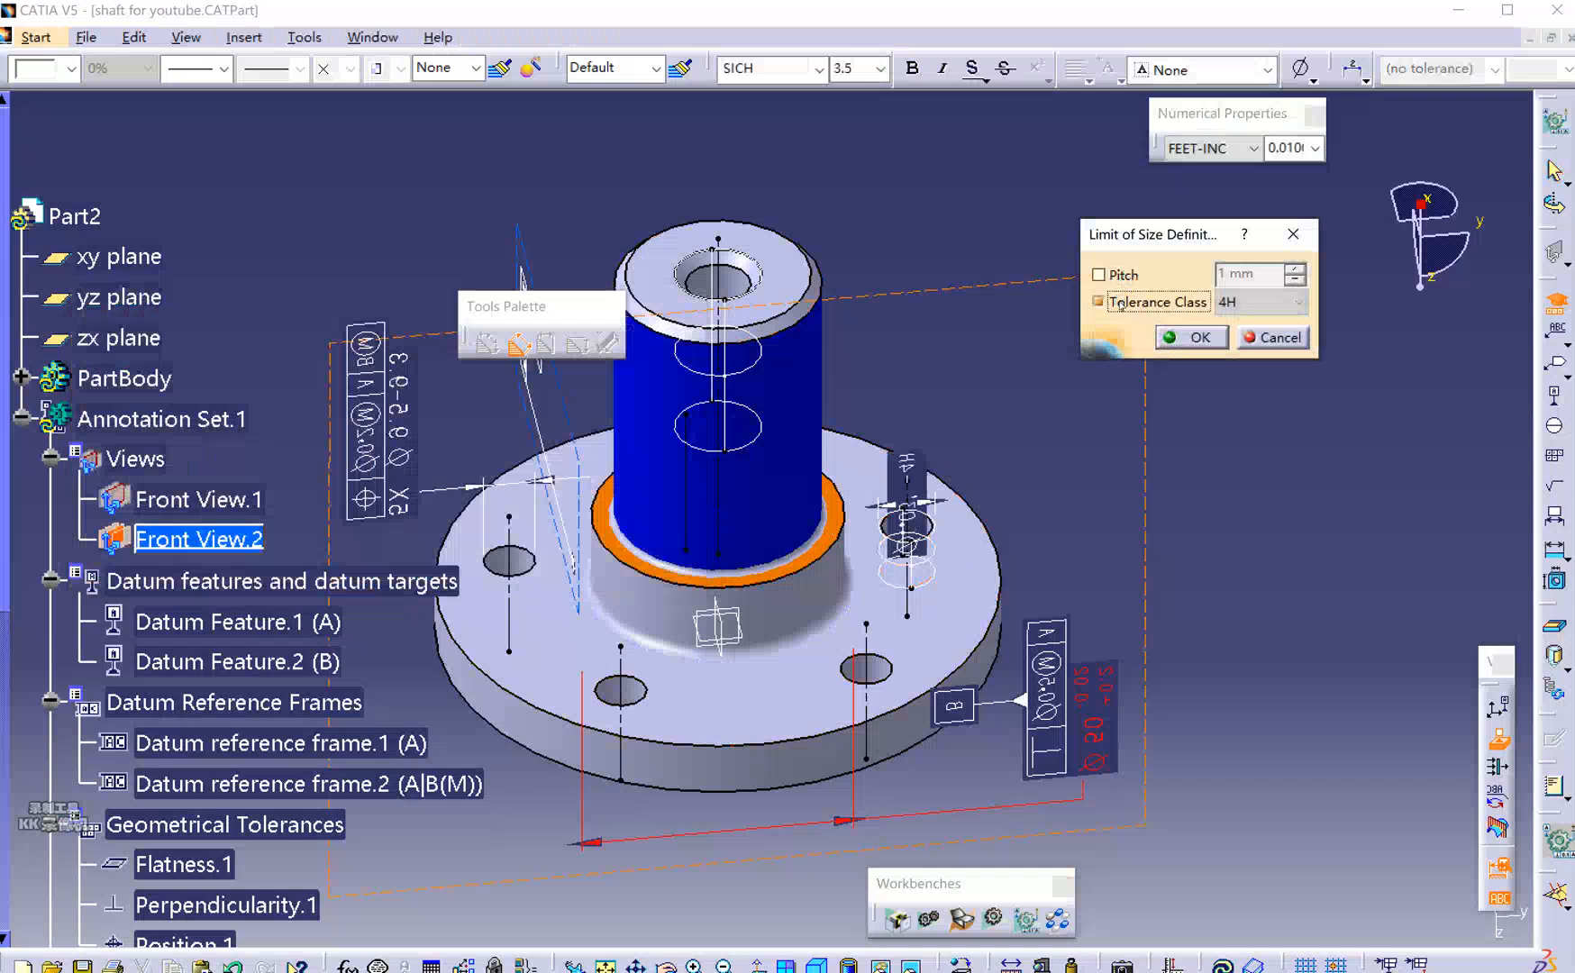
click(1244, 310)
click(1123, 276)
click(1122, 275)
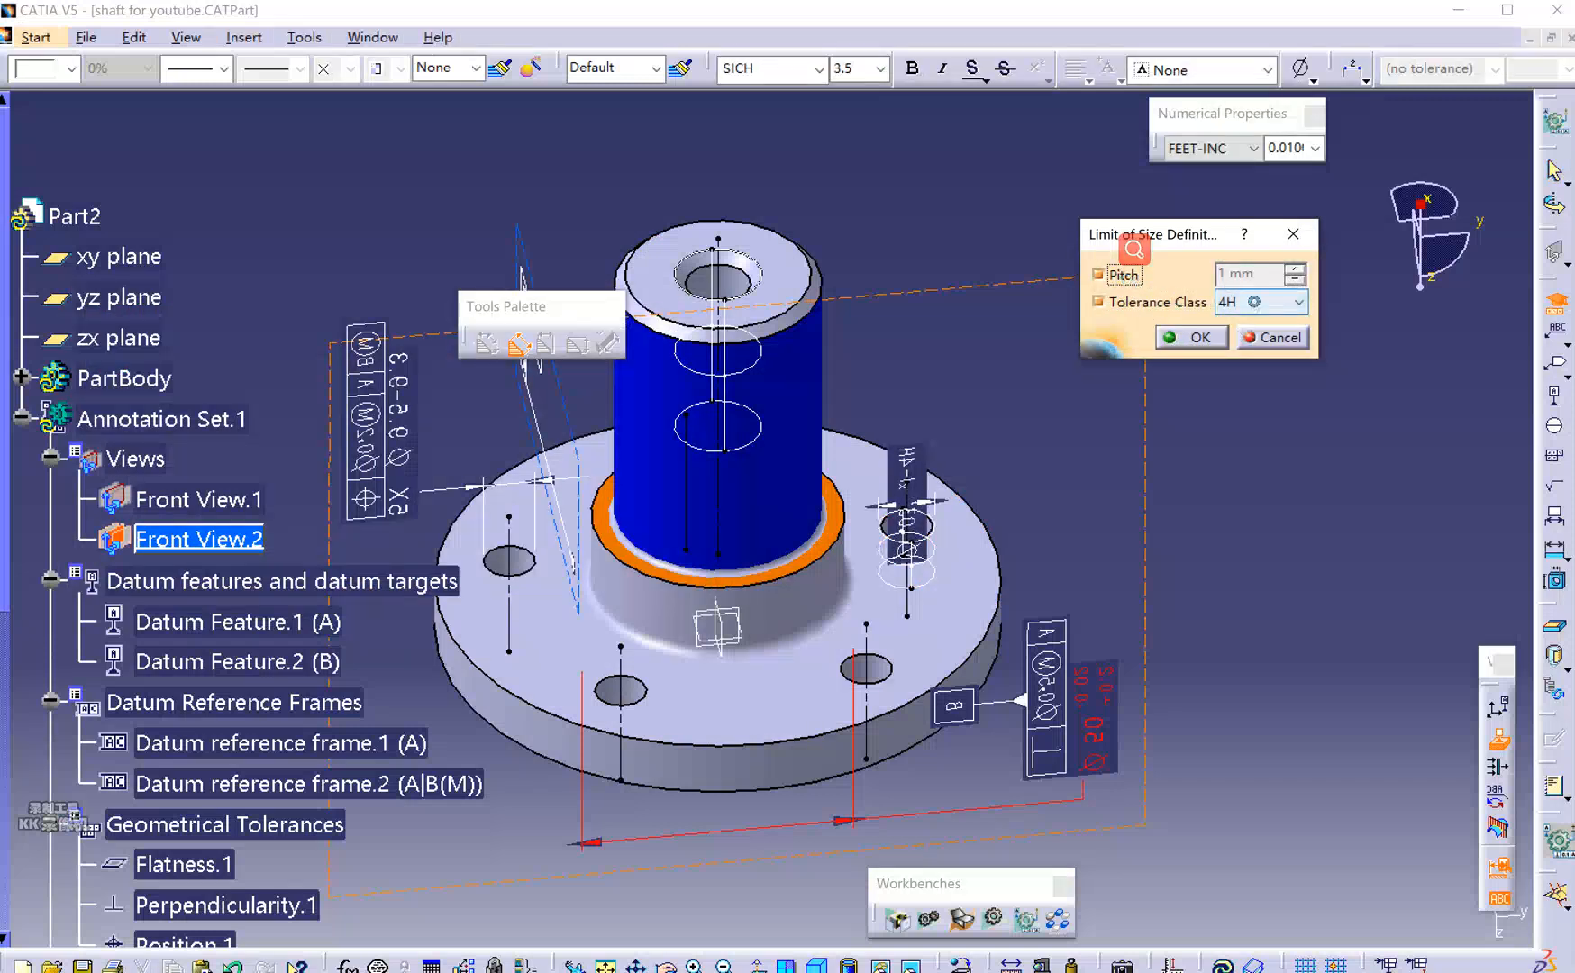
click(1263, 304)
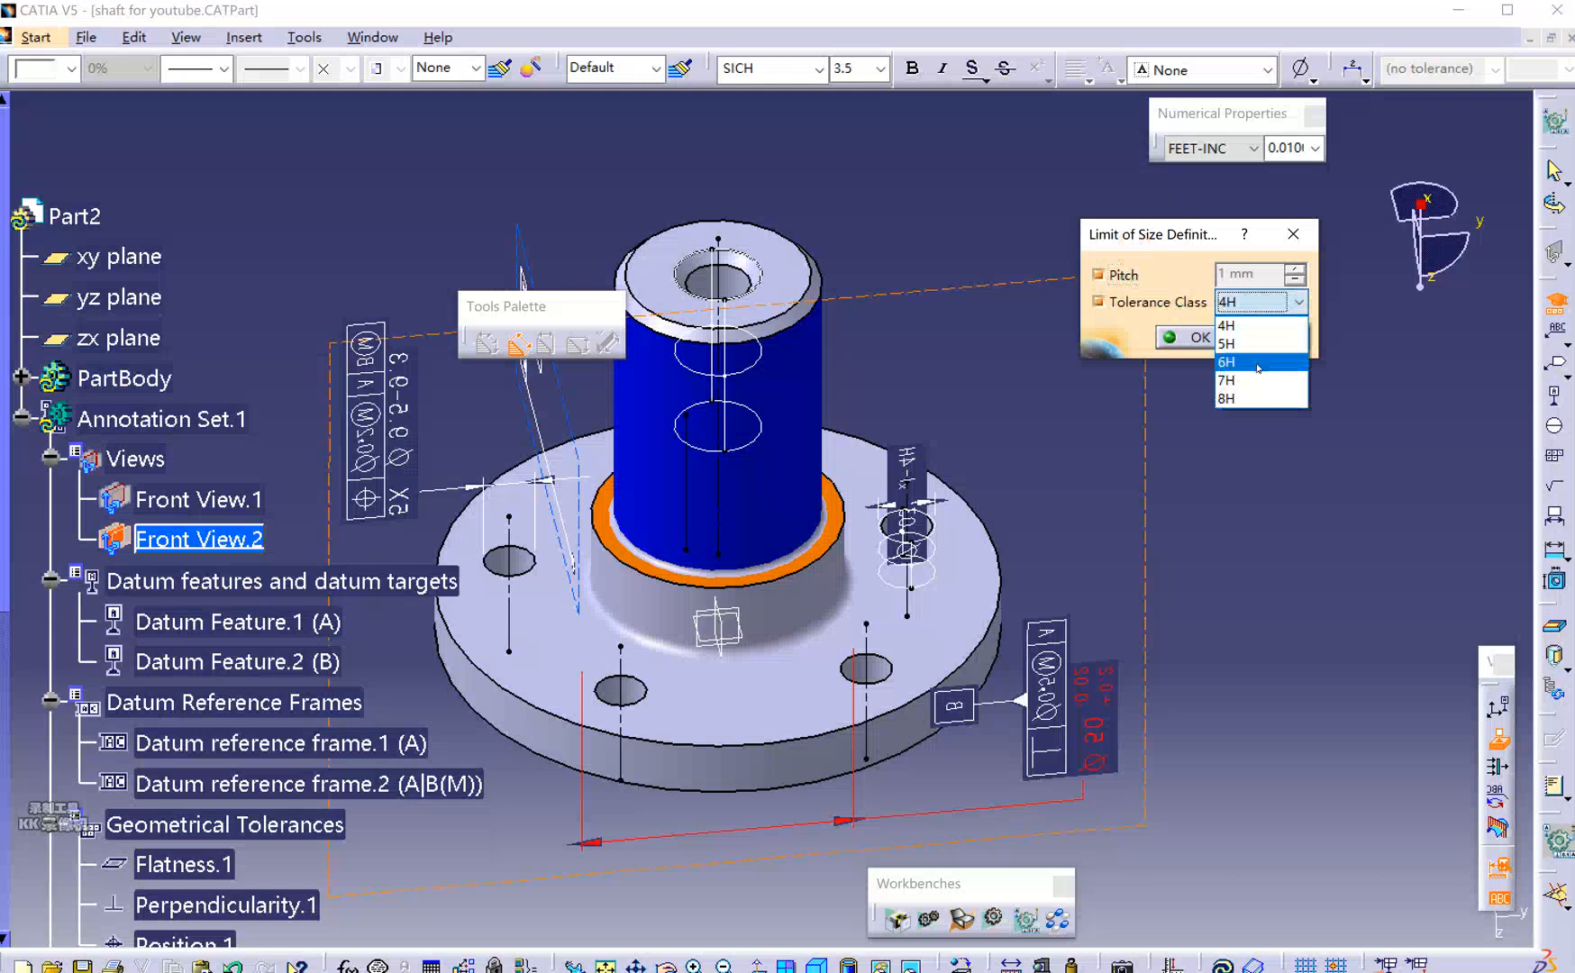
click(1258, 364)
click(1101, 275)
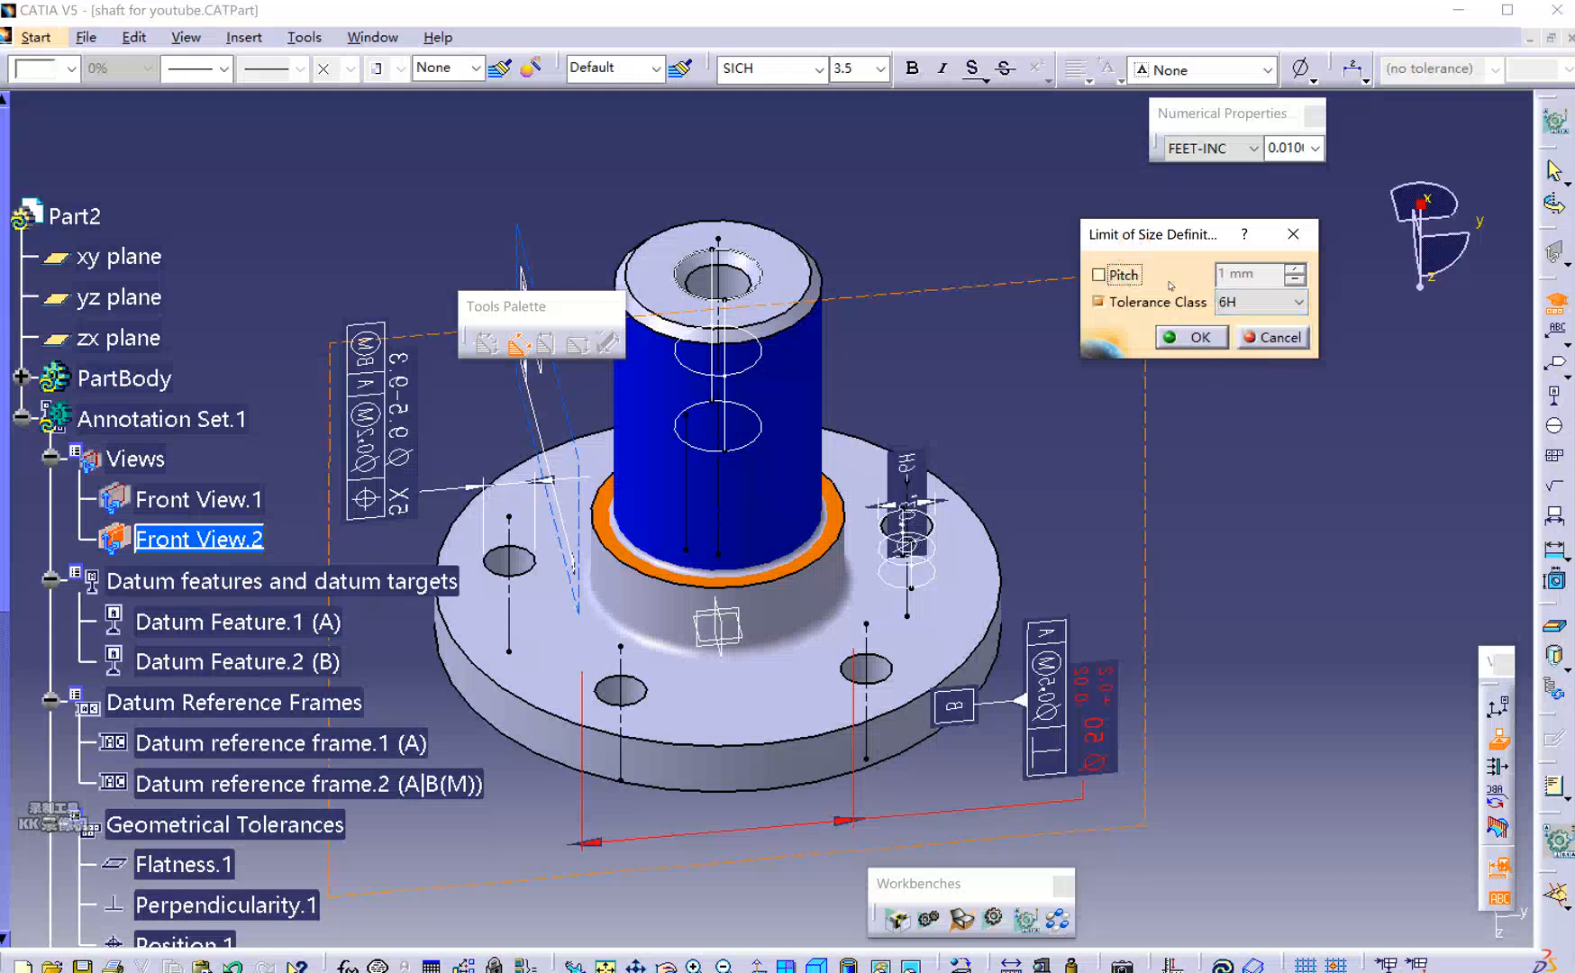
Move the callout off the part, replace Ø with M and use NUM.DIMM format.
mouse_move(924, 569)
middle_down()
mouse_move(894, 595)
mouse_move(741, 594)
mouse_move(791, 471)
mouse_move(856, 567)
mouse_move(886, 562)
middle_up()
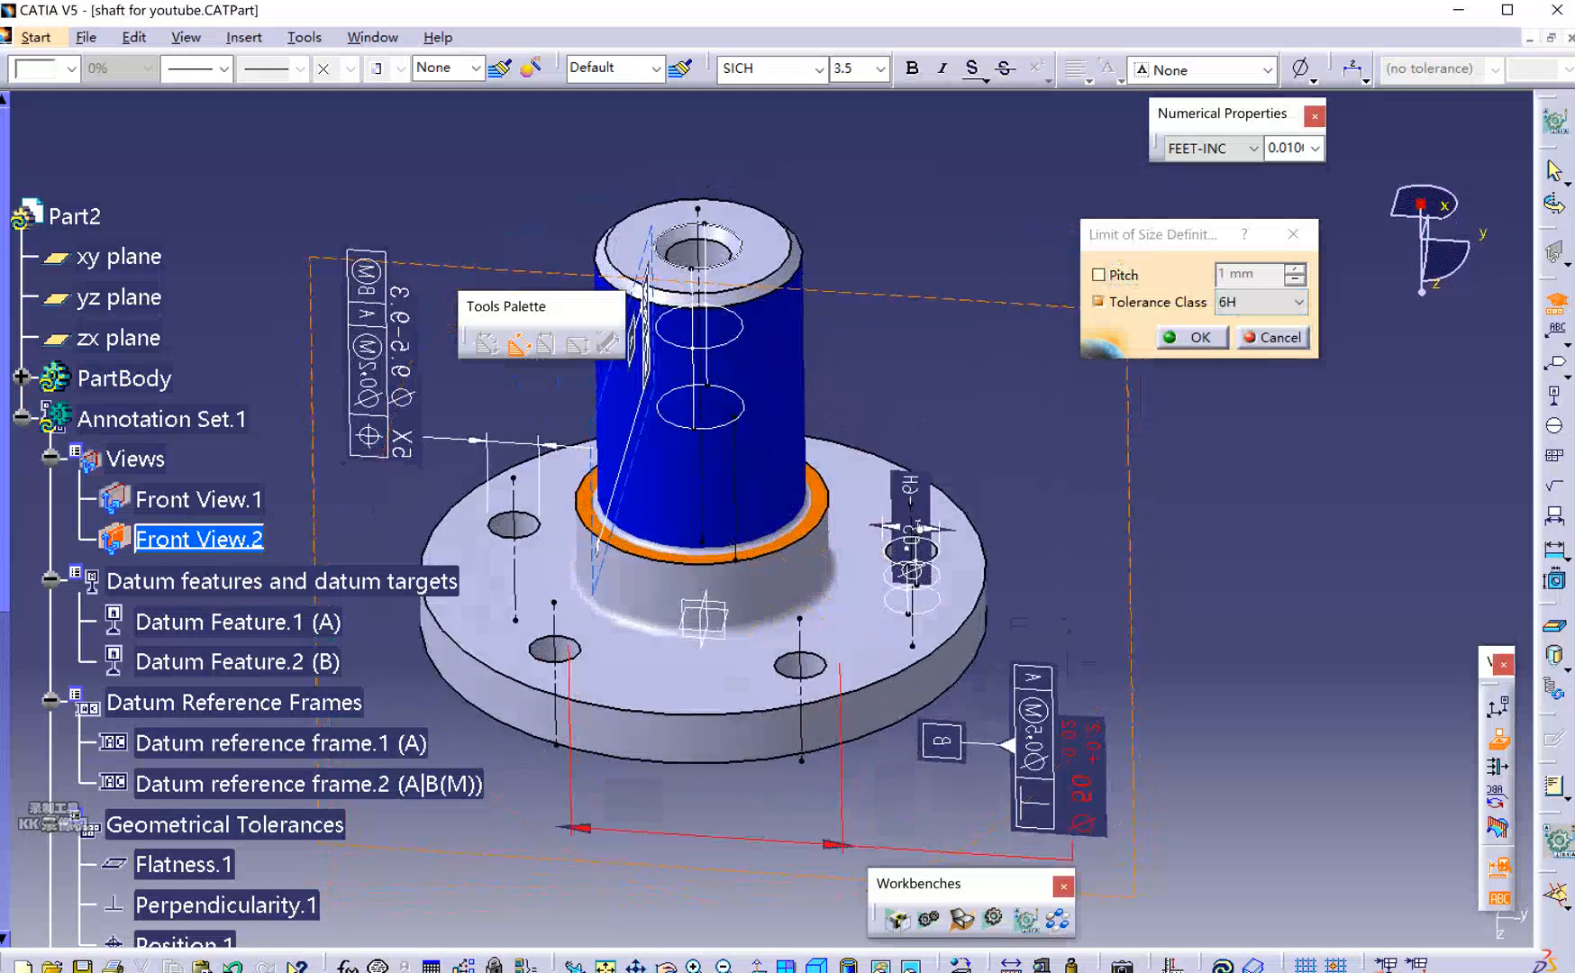
drag(919, 487, 996, 405)
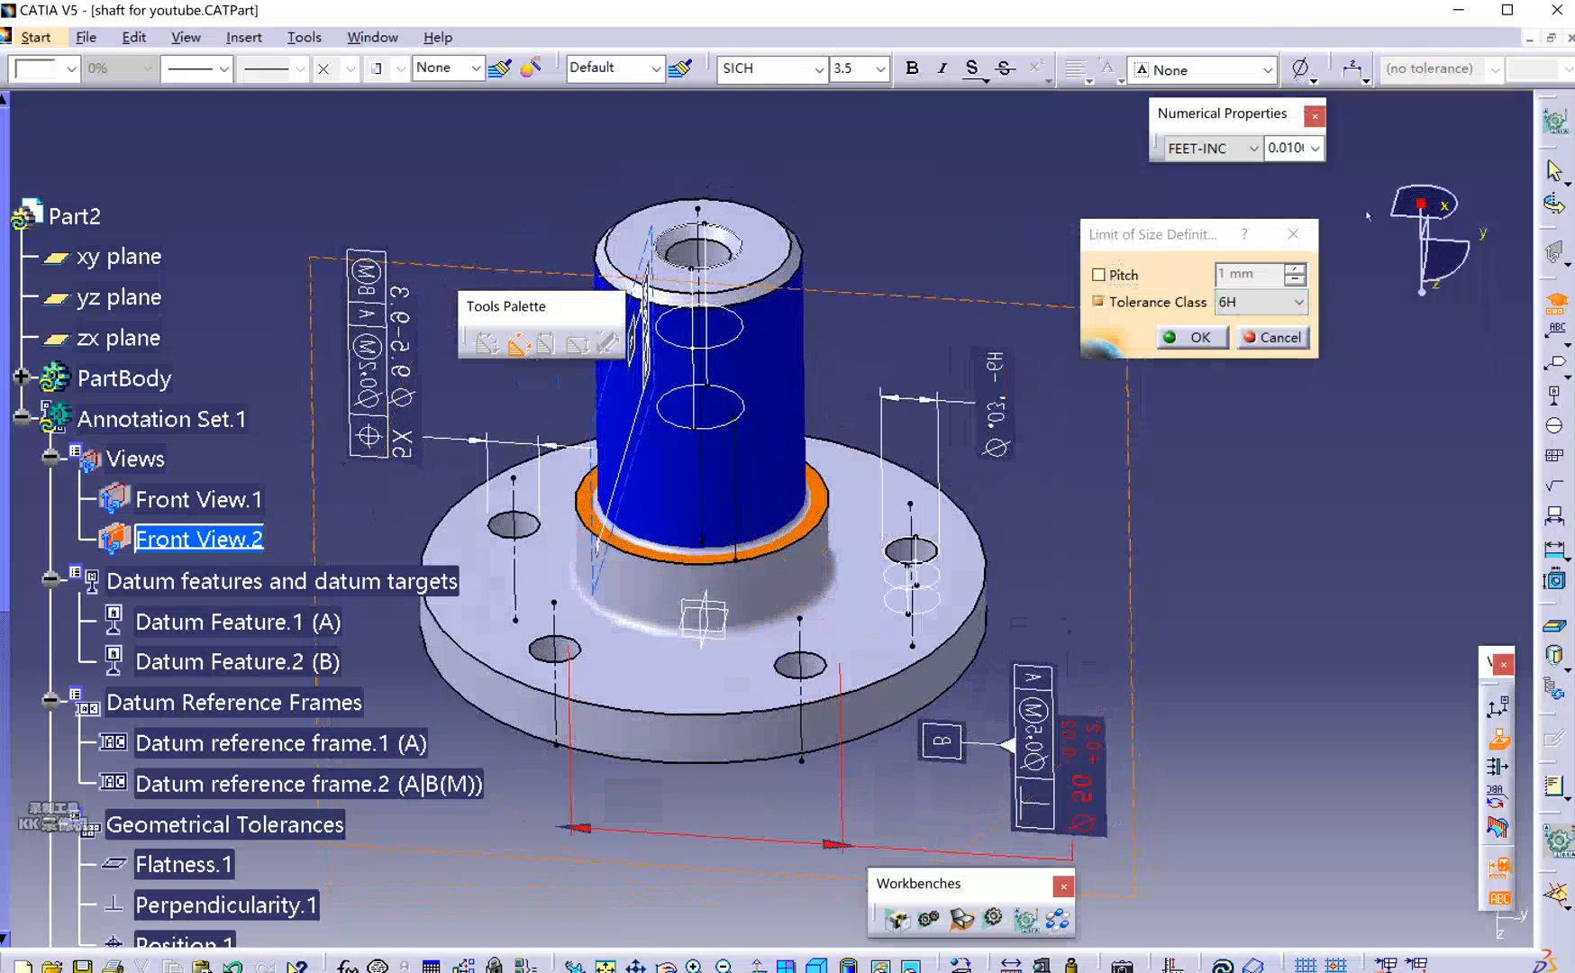
click(1314, 80)
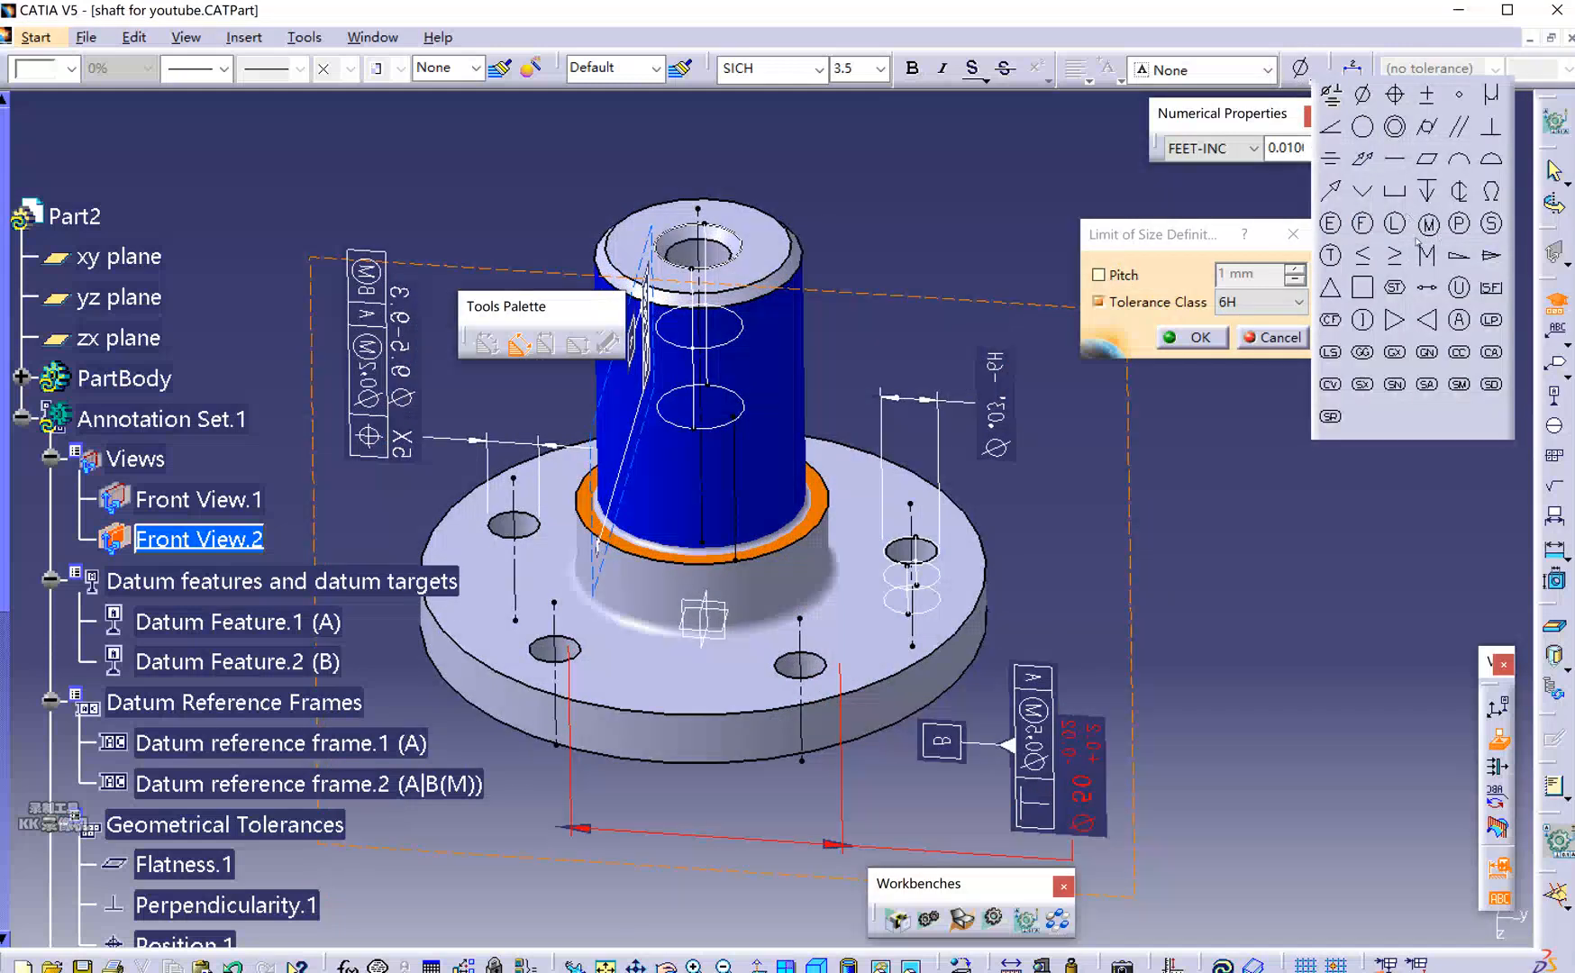
click(1428, 257)
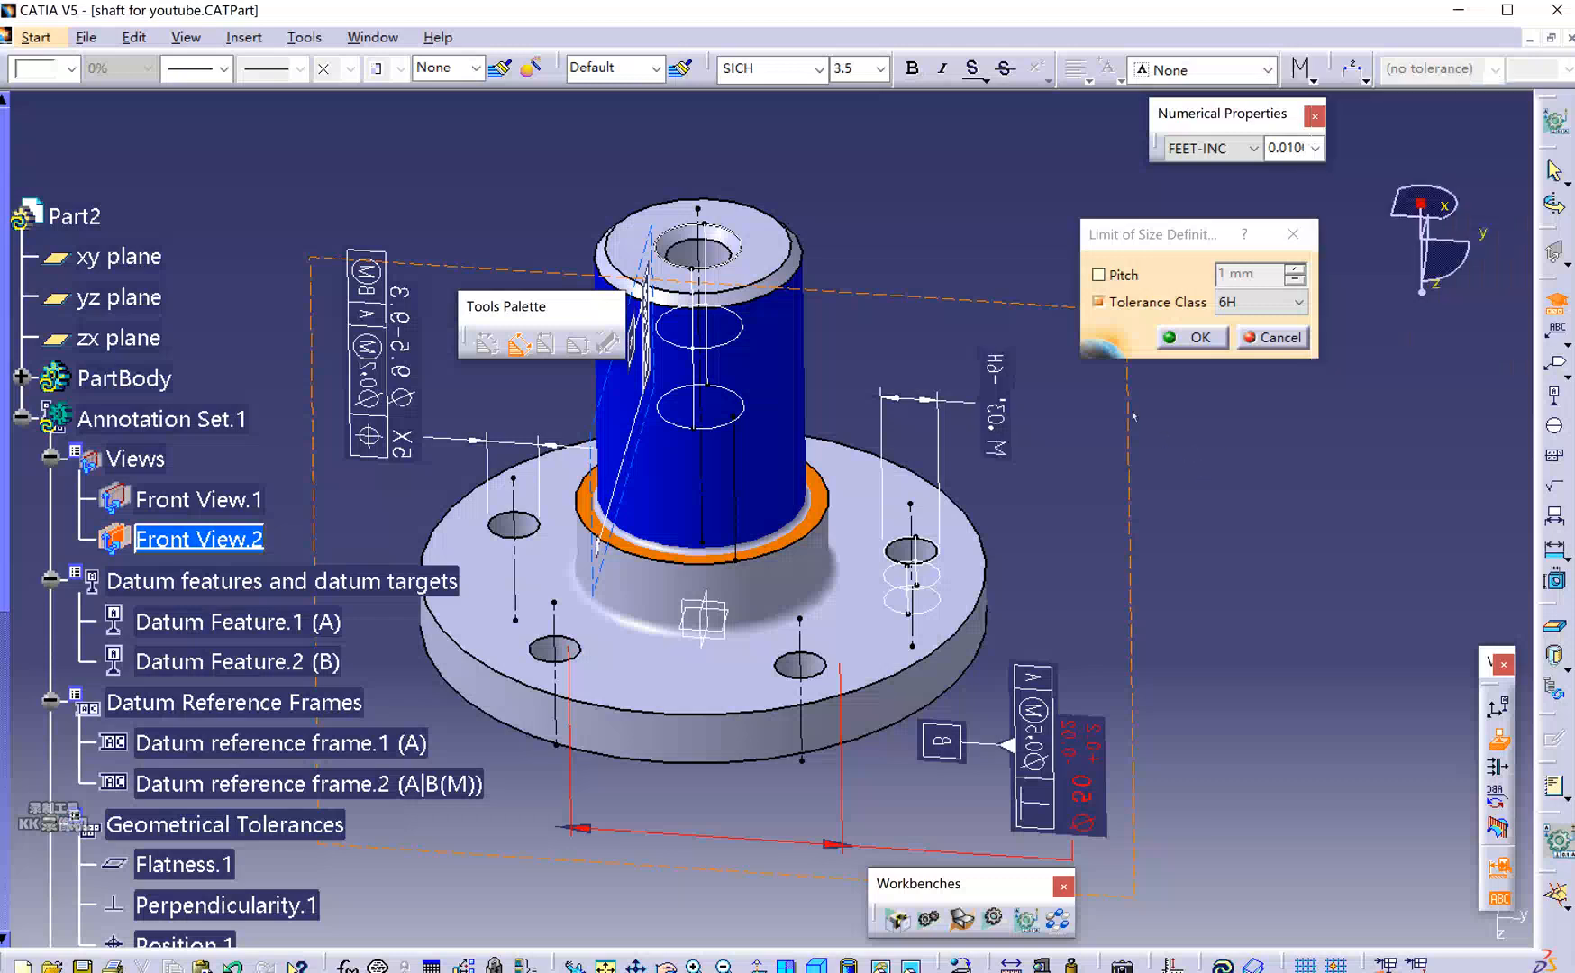
click(1225, 149)
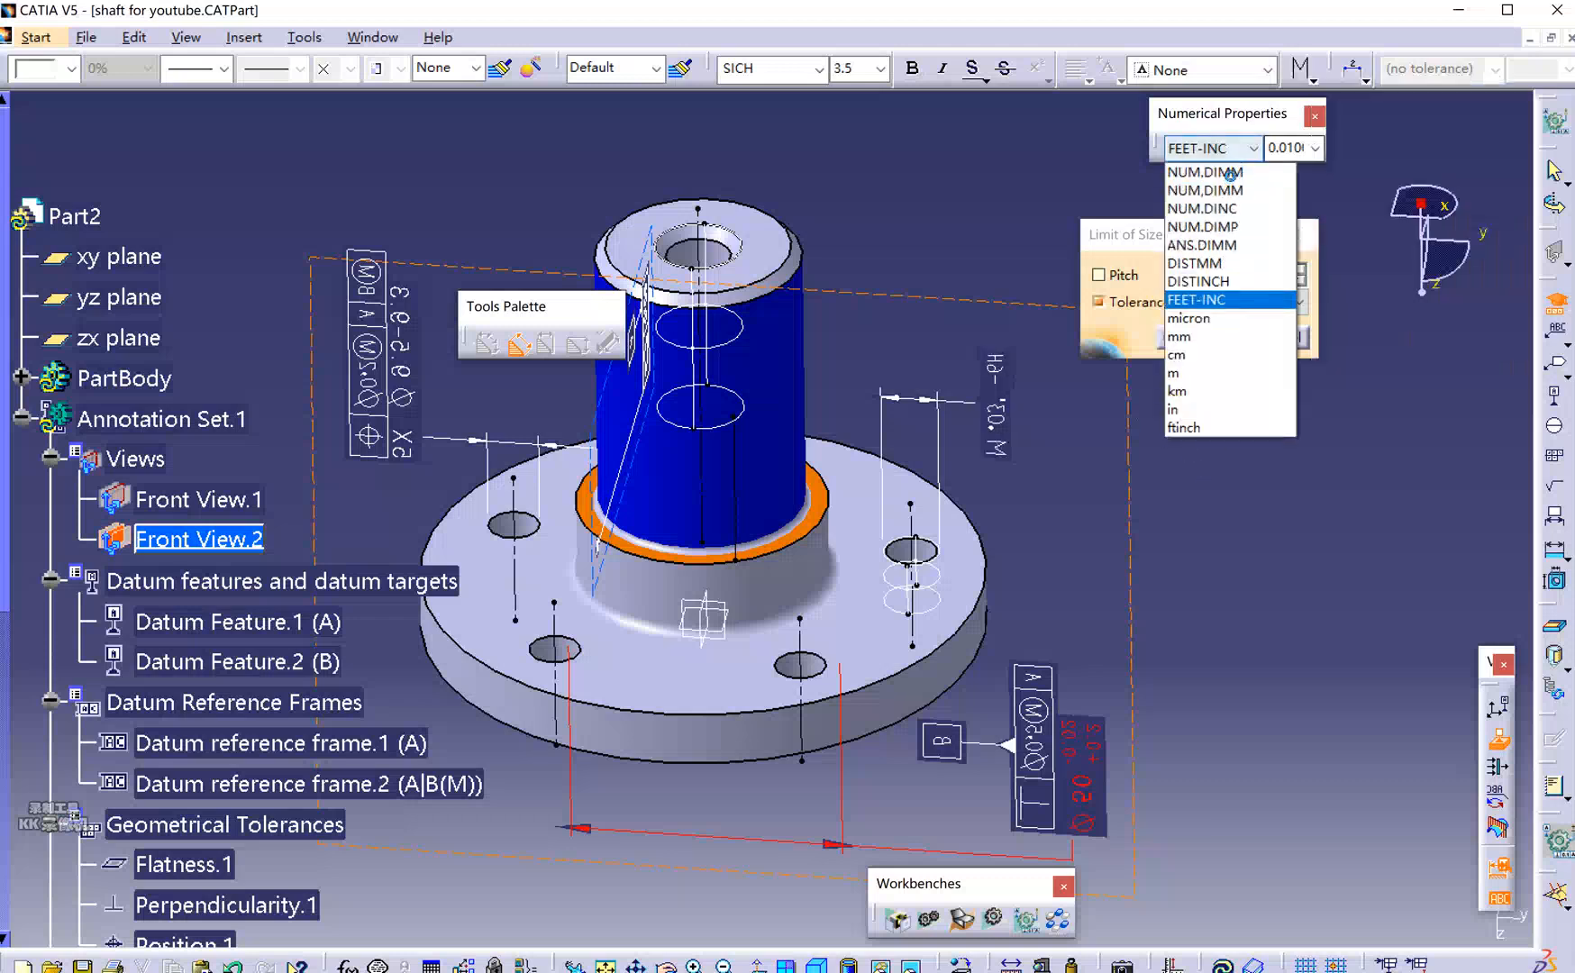
click(1230, 173)
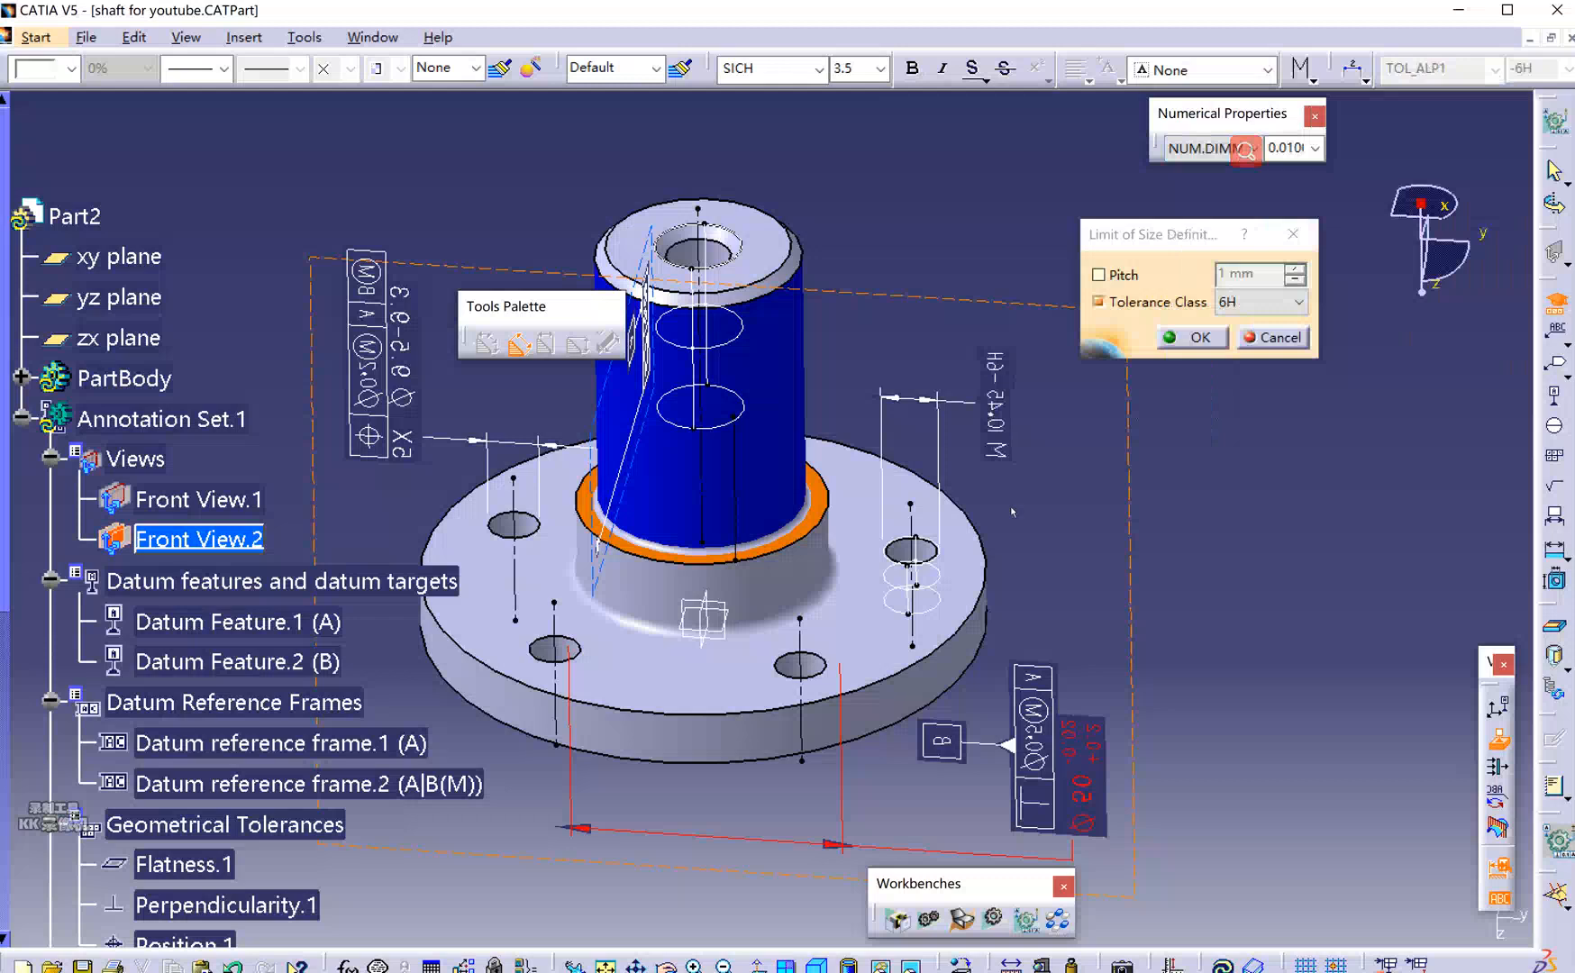
Give the M10.45 -6H callout an angled leader, reposition it and finish the annotation.
mouse_move(1009, 504)
middle_down()
mouse_move(880, 569)
mouse_move(521, 503)
mouse_move(445, 427)
mouse_move(411, 416)
mouse_move(423, 402)
middle_up()
middle_drag(940, 514, 707, 600)
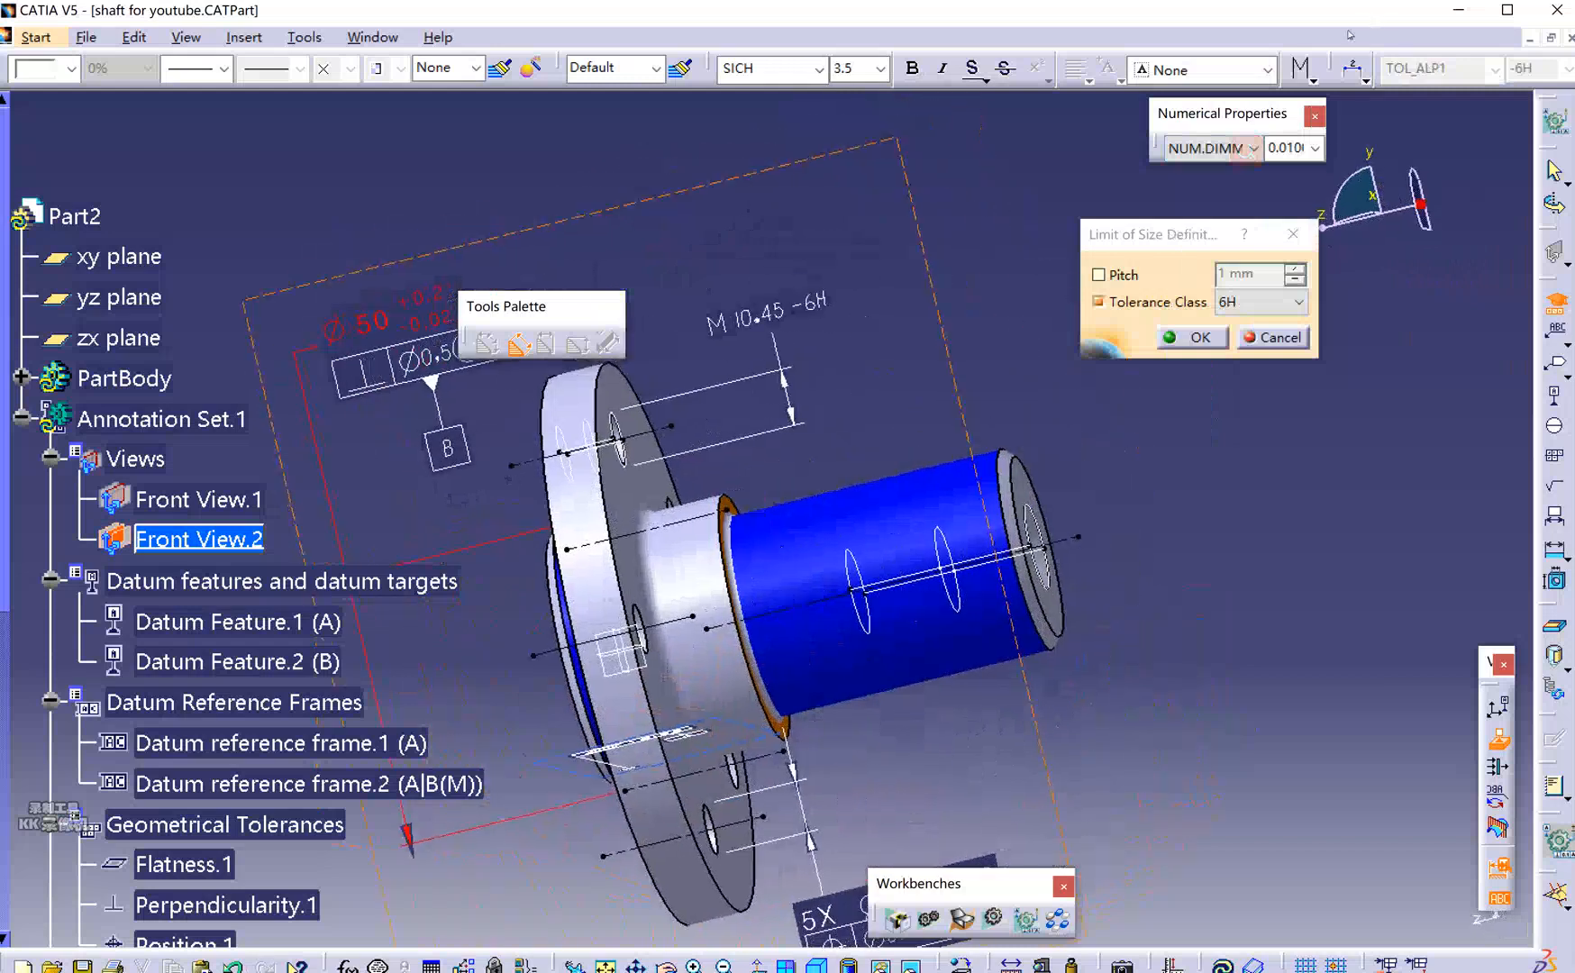
click(1362, 77)
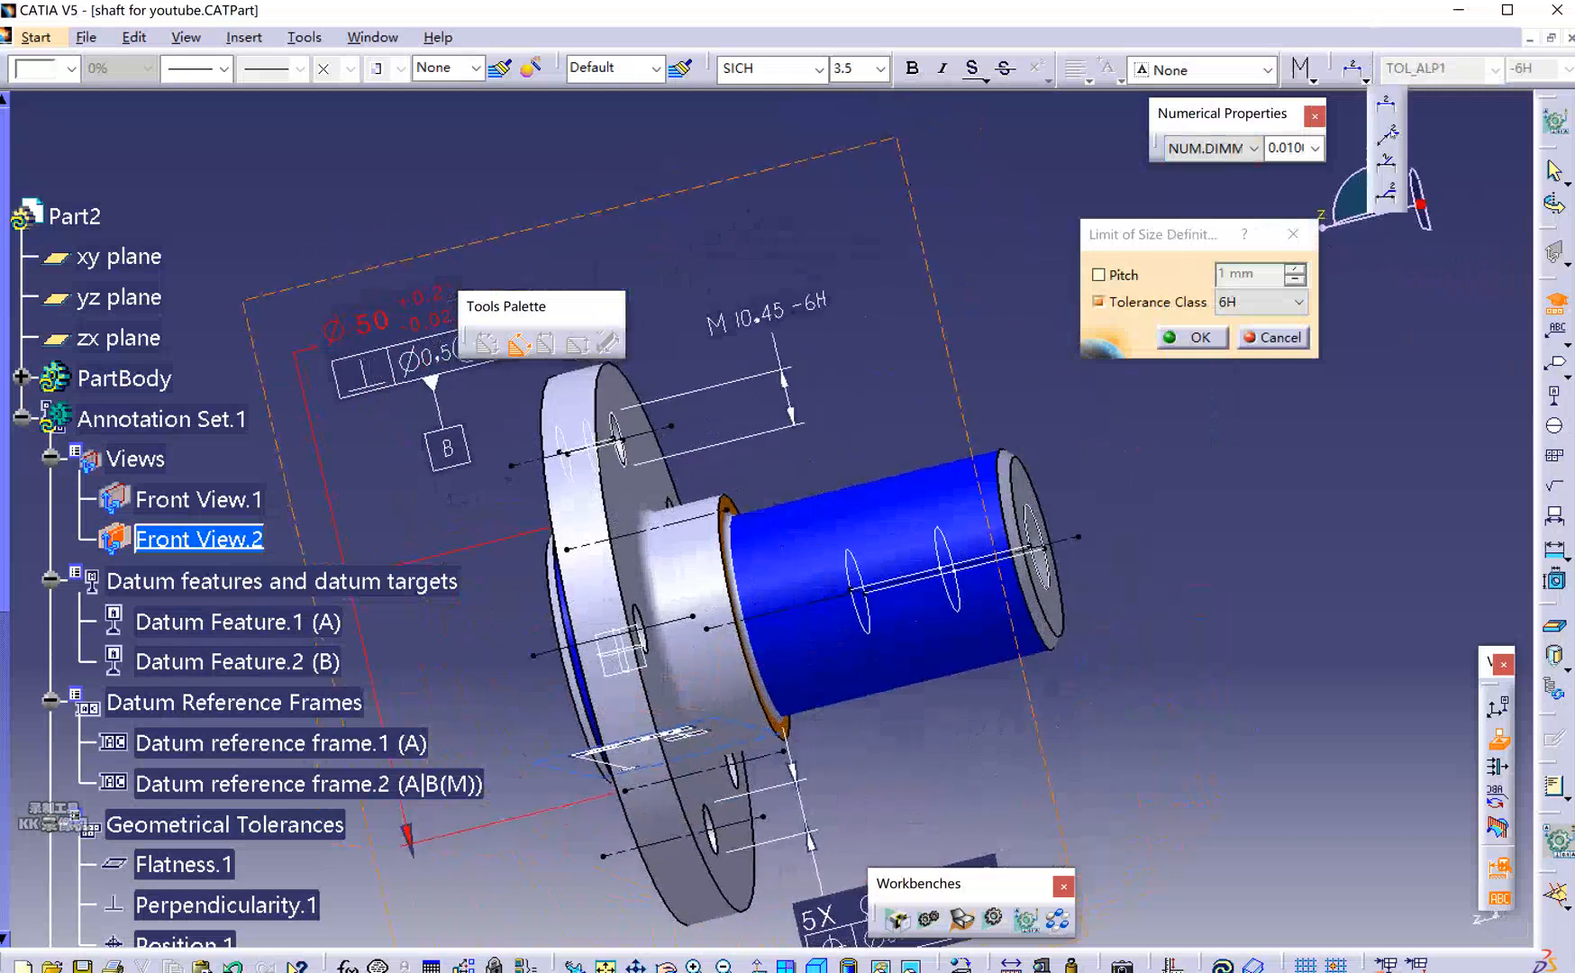
click(1386, 133)
drag(862, 273, 815, 286)
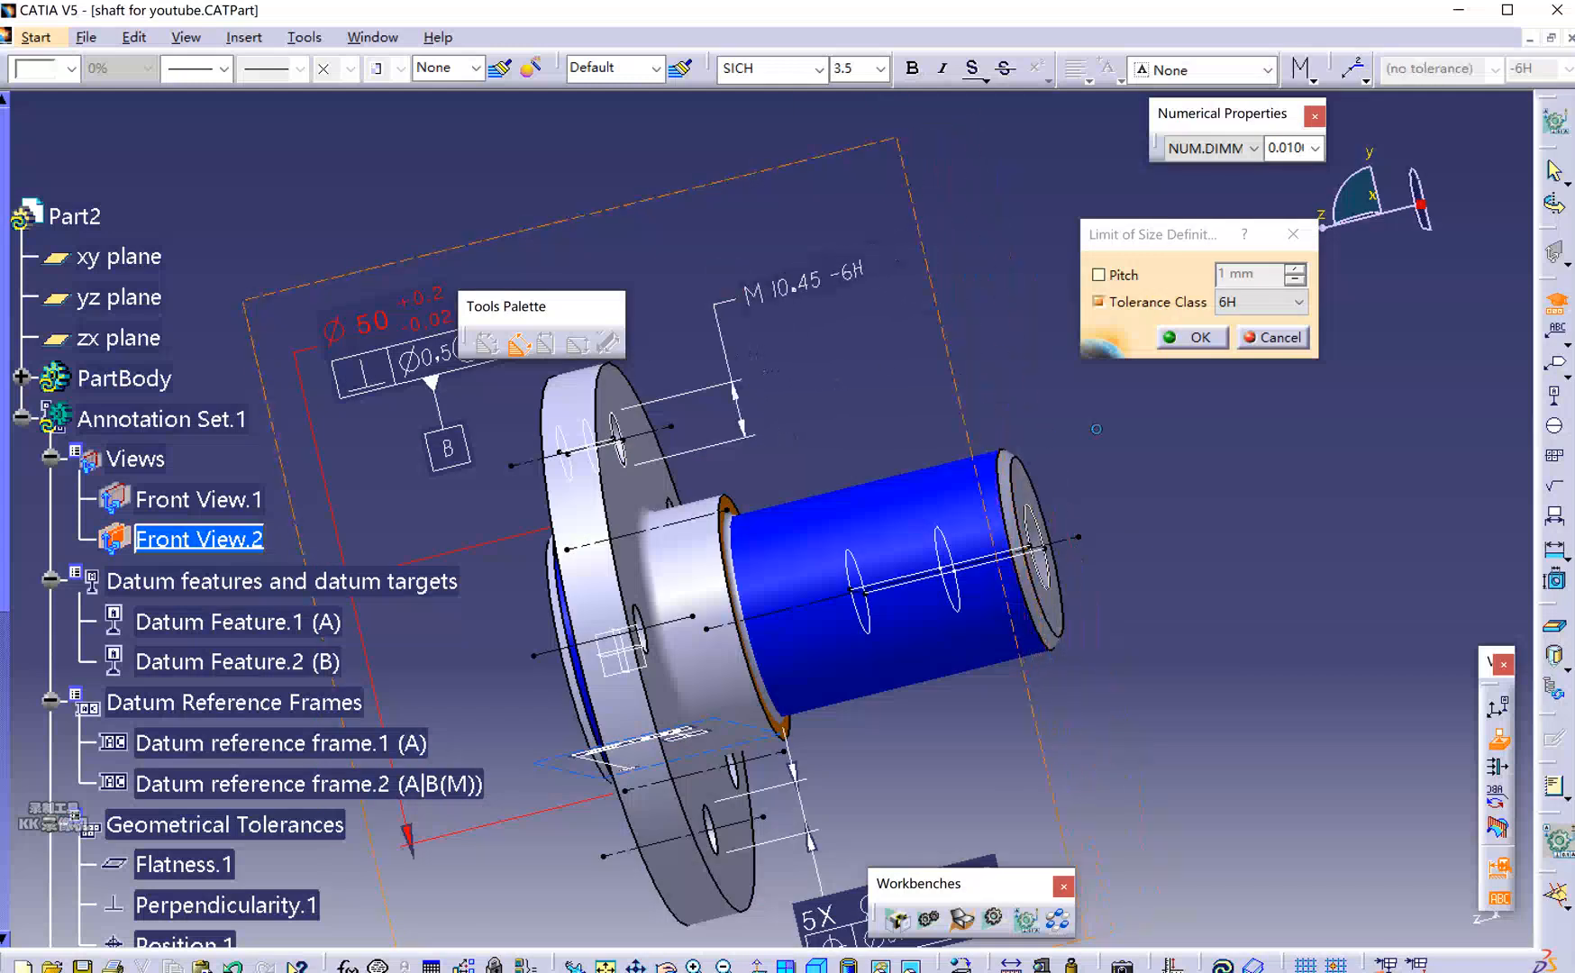
click(1172, 340)
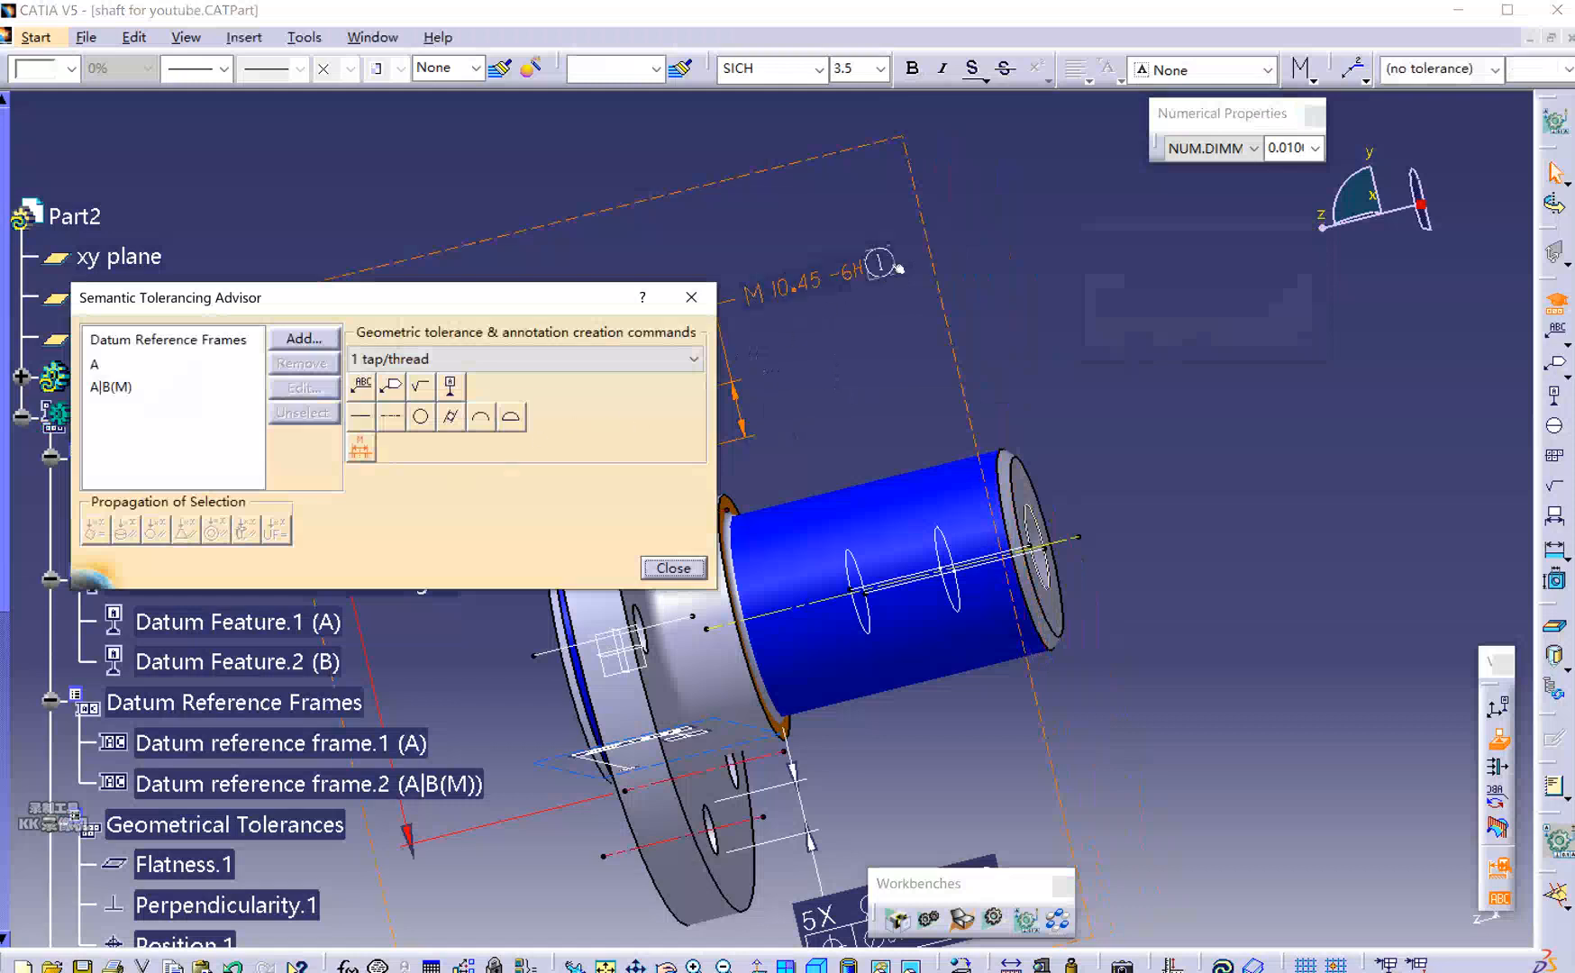
Choose datum frame A|B(M) and start a position tolerance on the tapped hole.
mouse_move(513, 309)
mouse_down()
mouse_move(921, 511)
mouse_move(928, 530)
mouse_move(516, 412)
mouse_move(537, 500)
mouse_move(512, 384)
mouse_move(520, 410)
mouse_up()
middle_drag(868, 359, 965, 358)
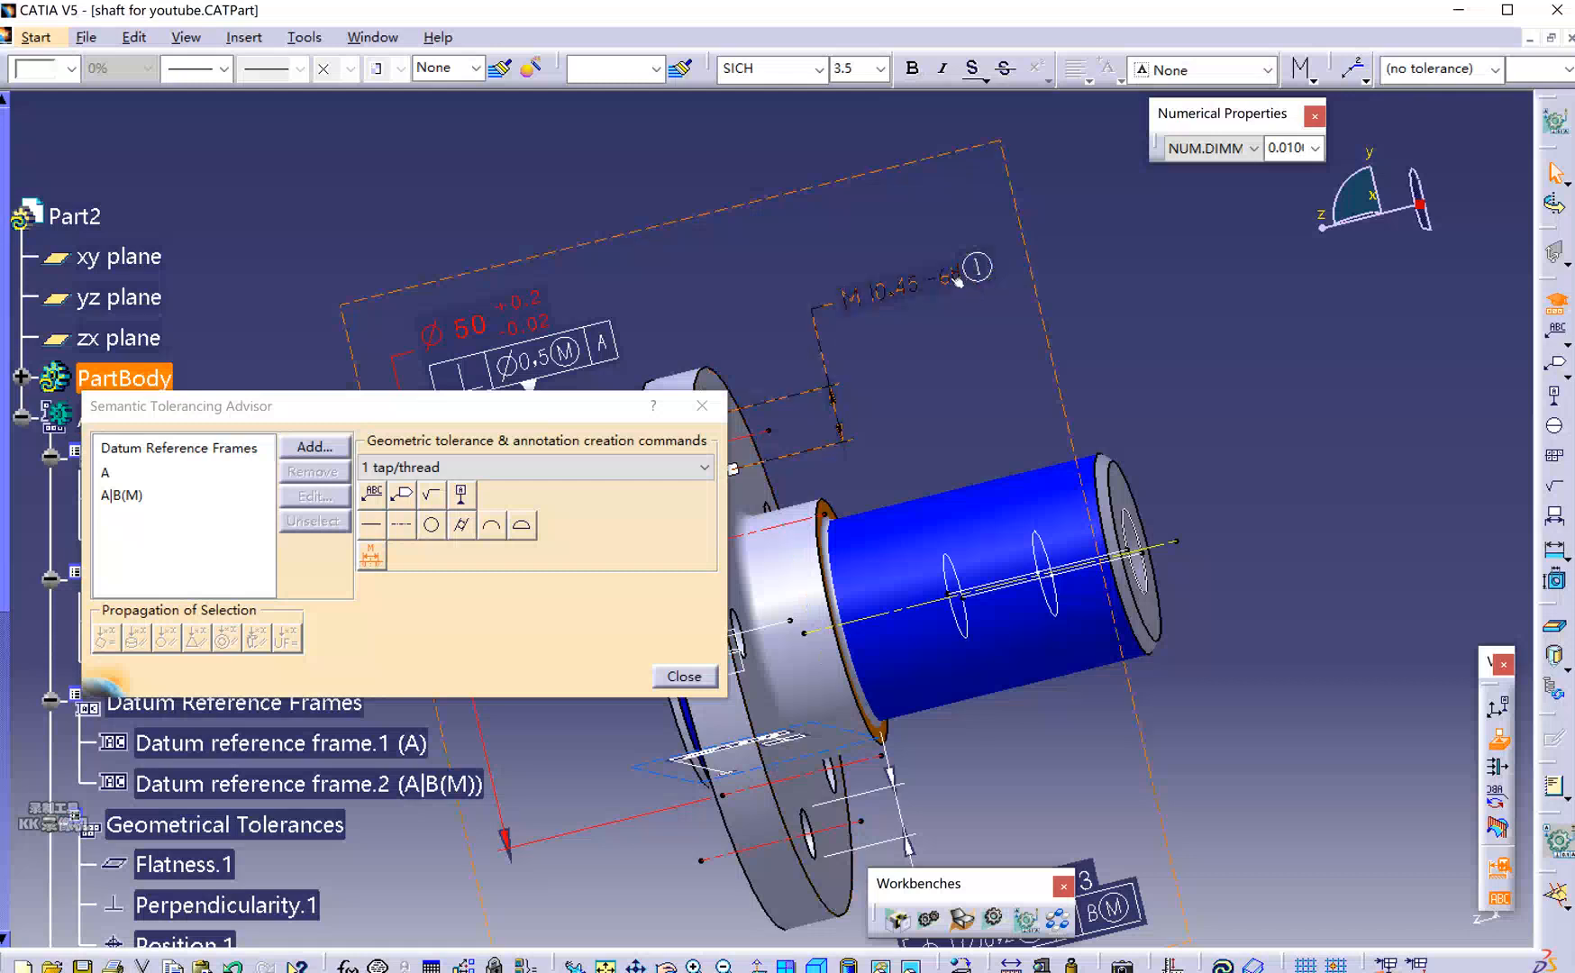
click(189, 530)
click(131, 502)
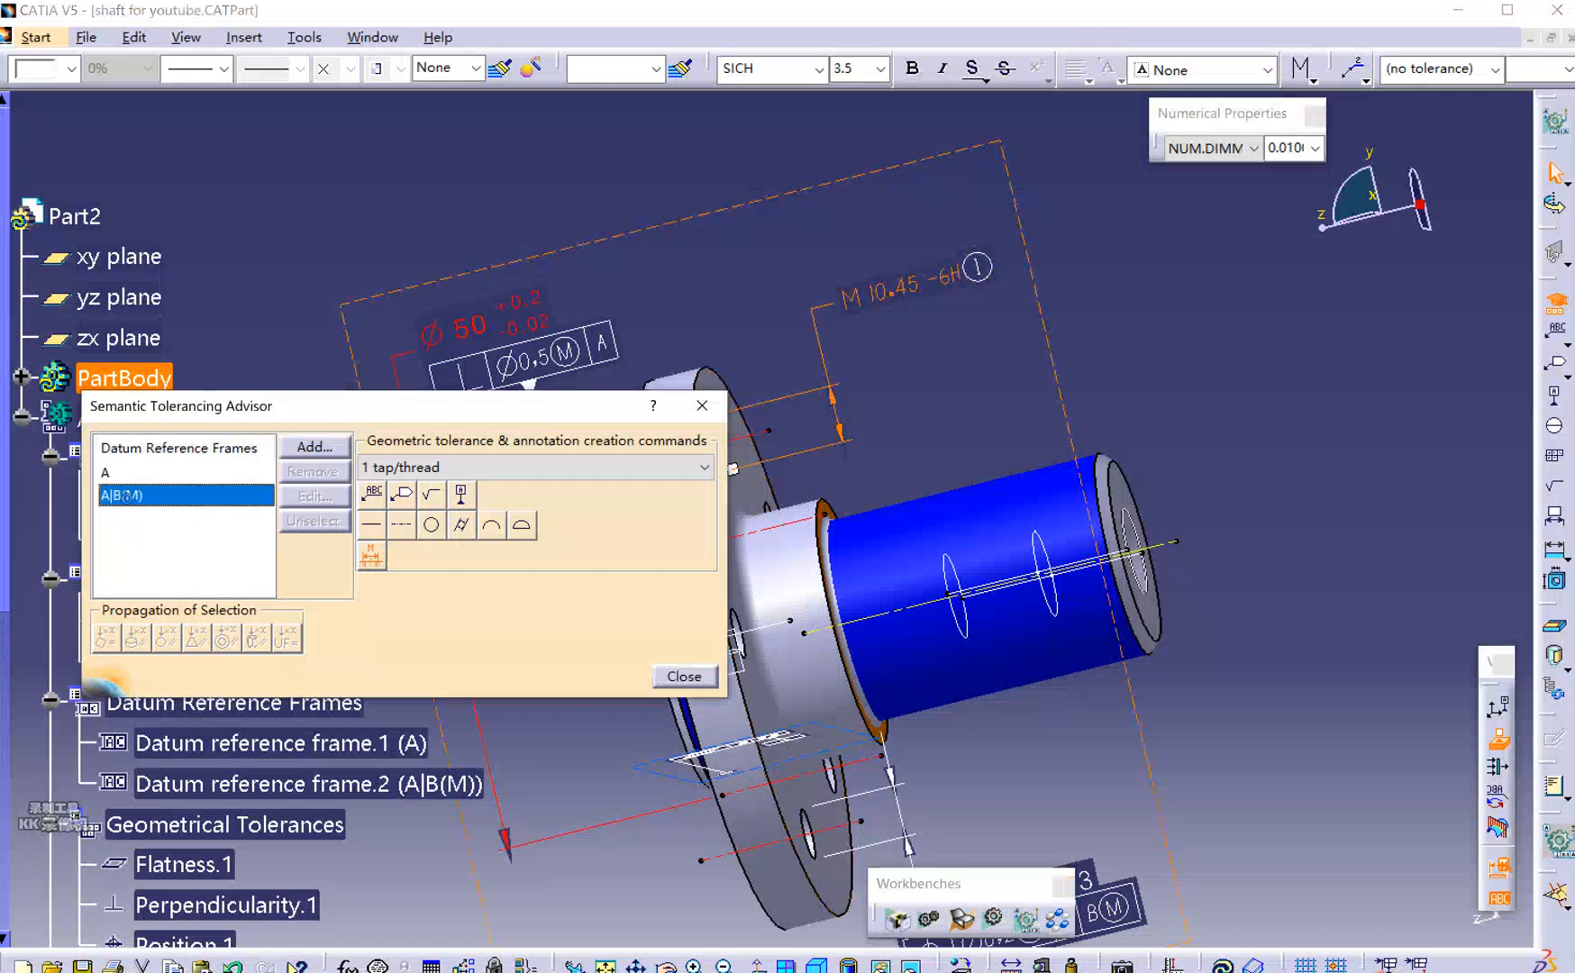
click(909, 293)
click(400, 496)
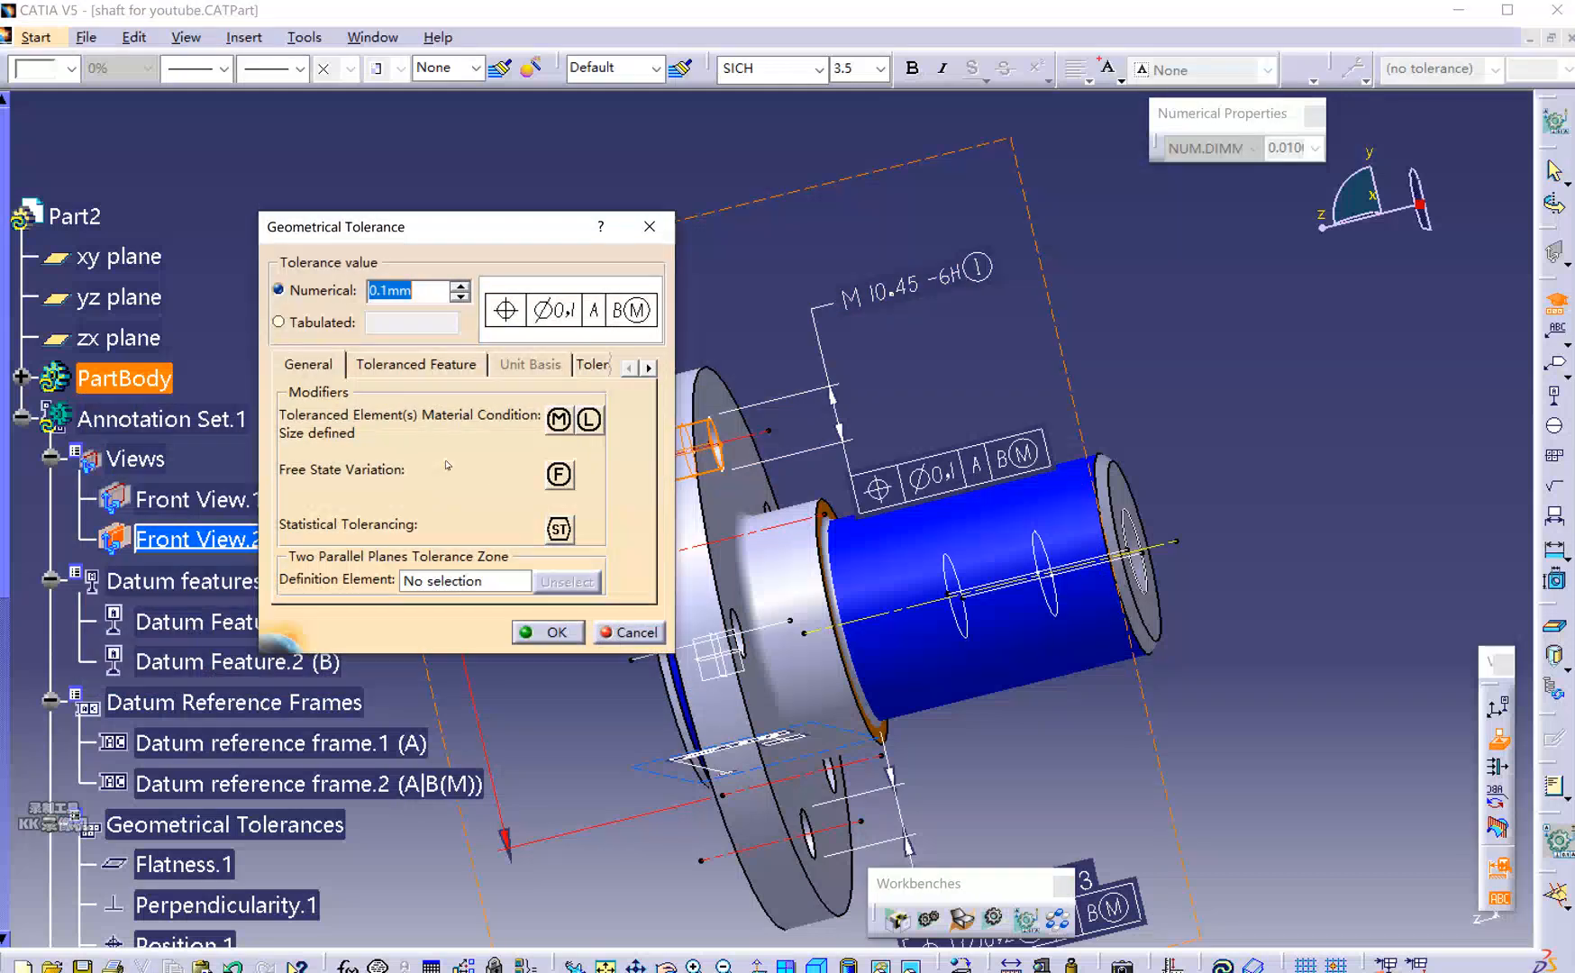
Add the maximum material modifier and show the tolerance's thread feature options.
click(559, 419)
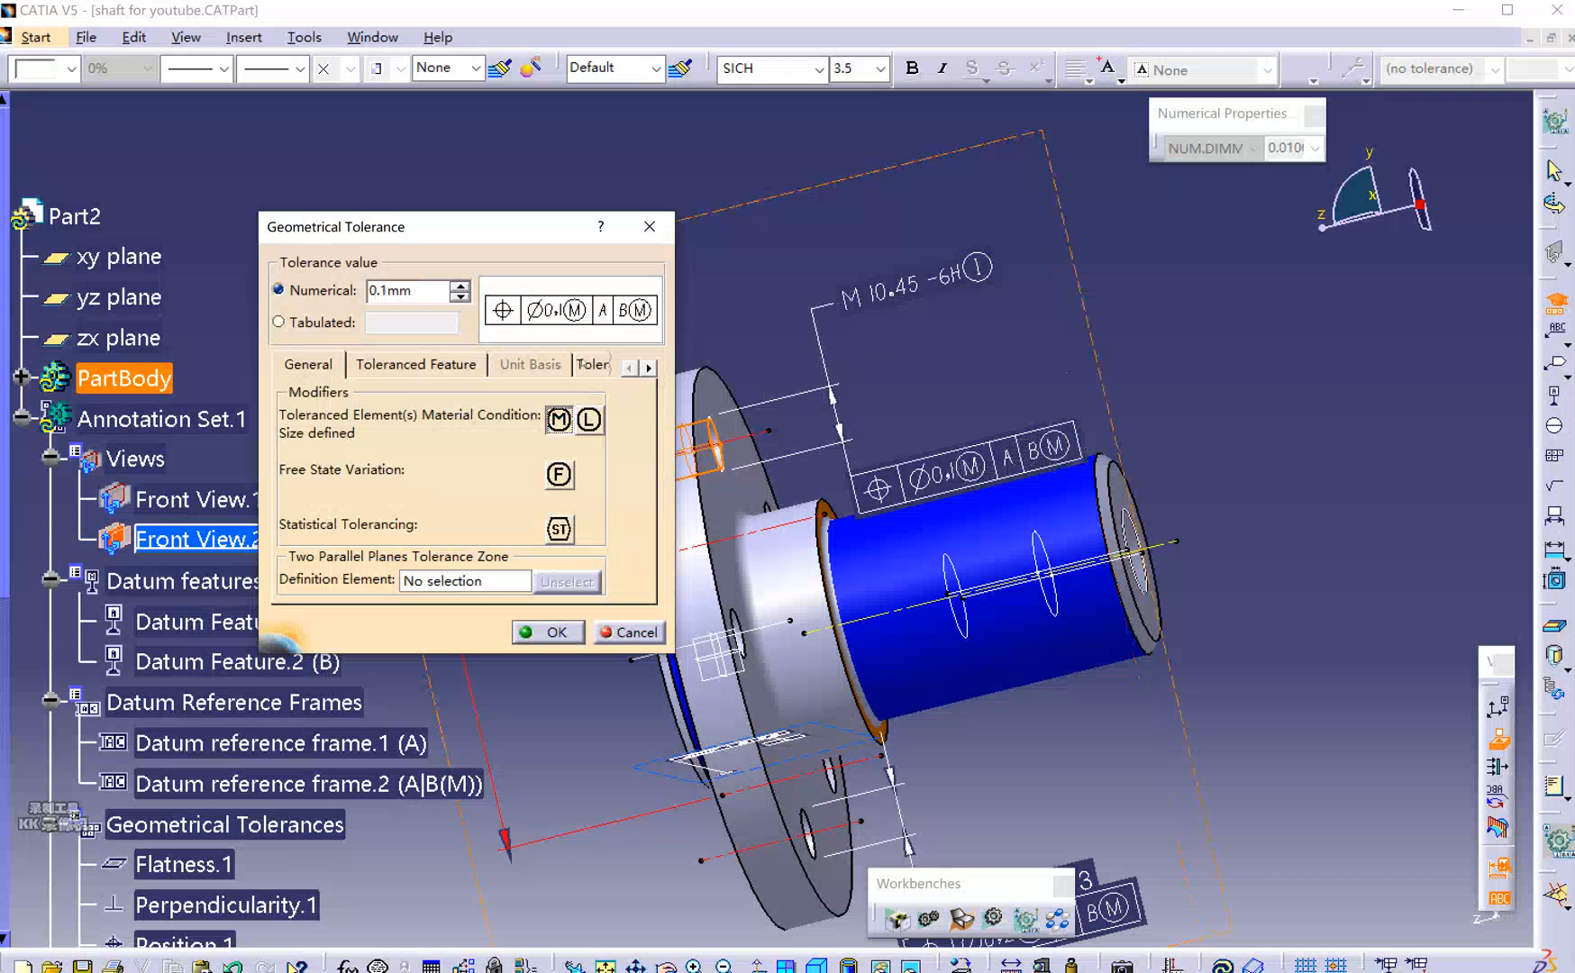
click(414, 365)
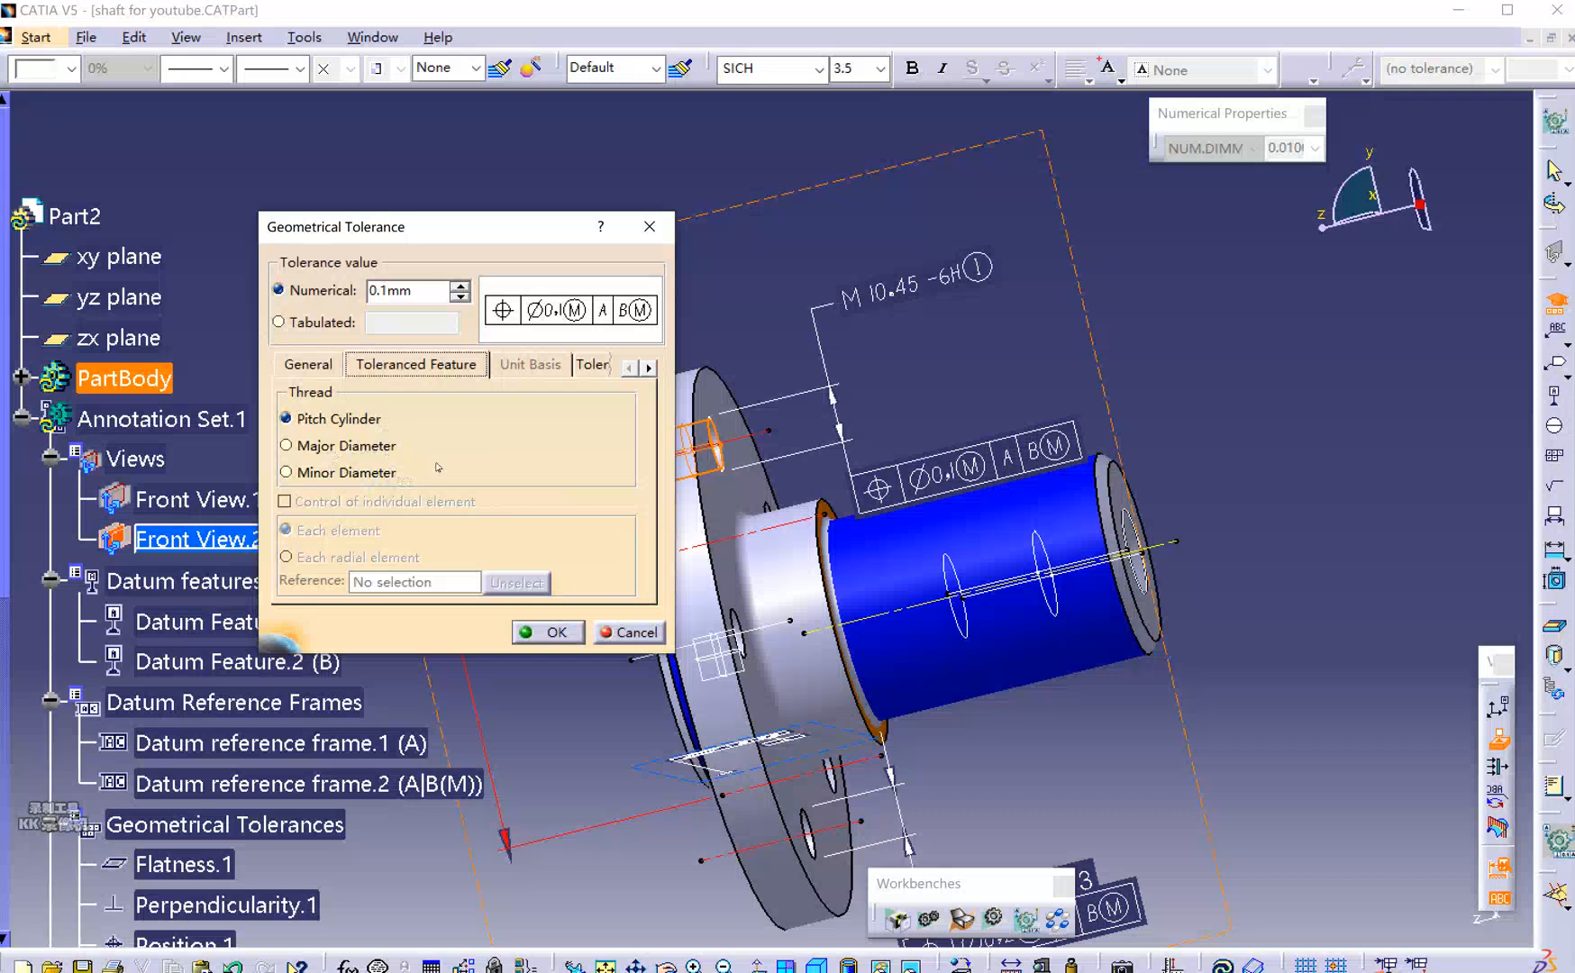
Apply the tapped-hole position tolerance to the thread's minor diameter.
click(339, 476)
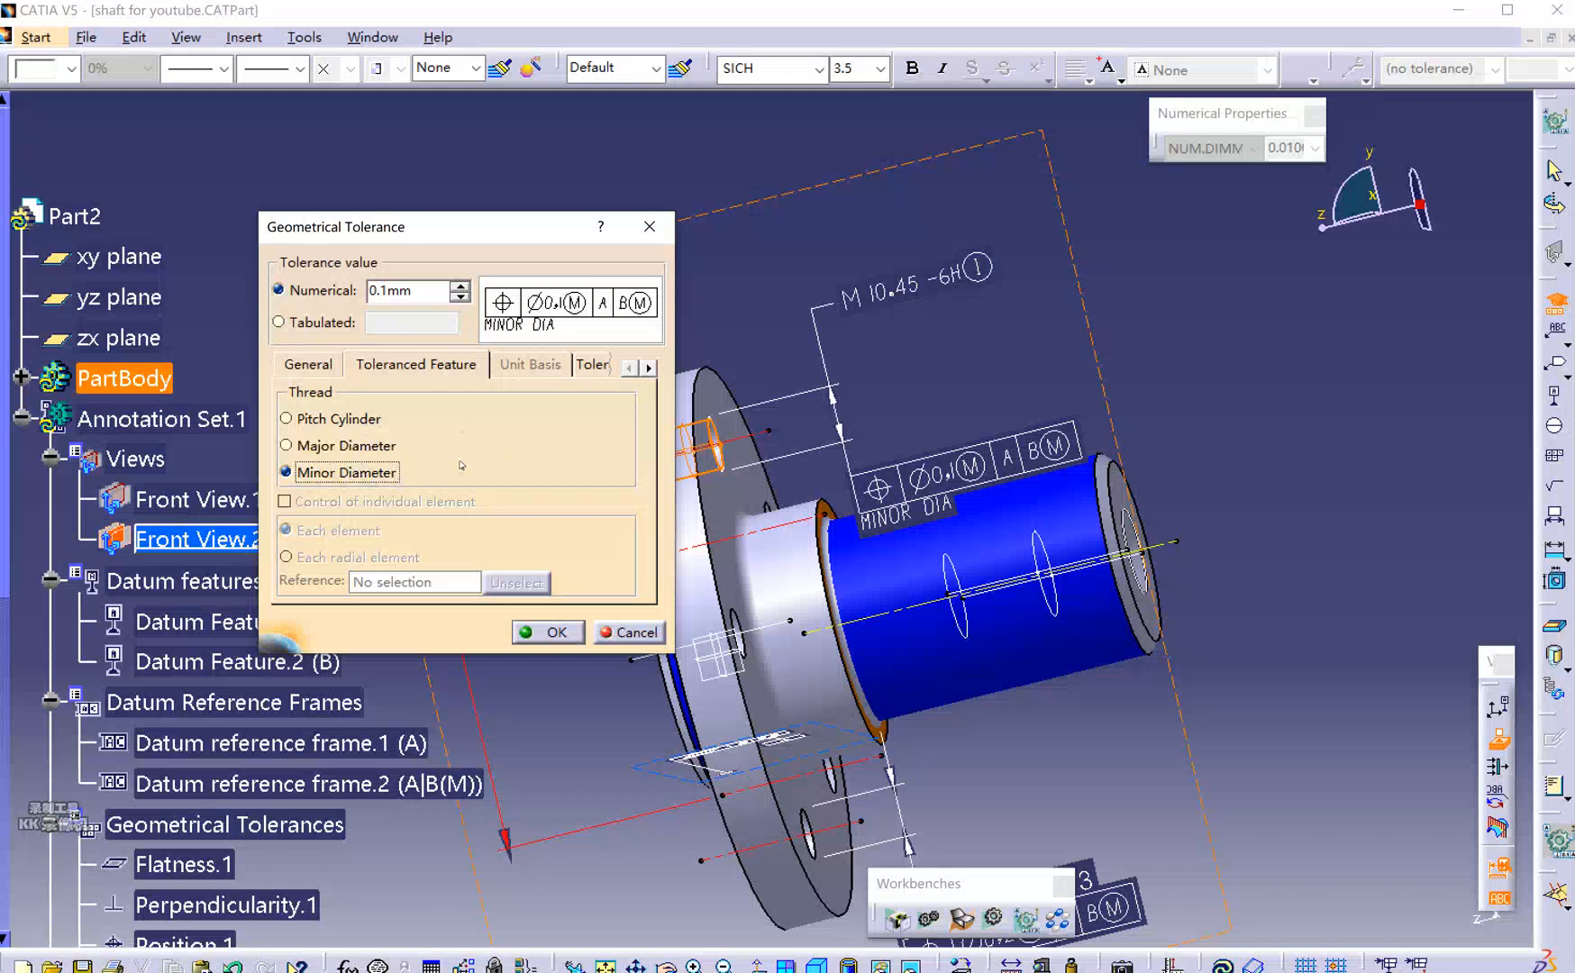
click(356, 422)
click(314, 429)
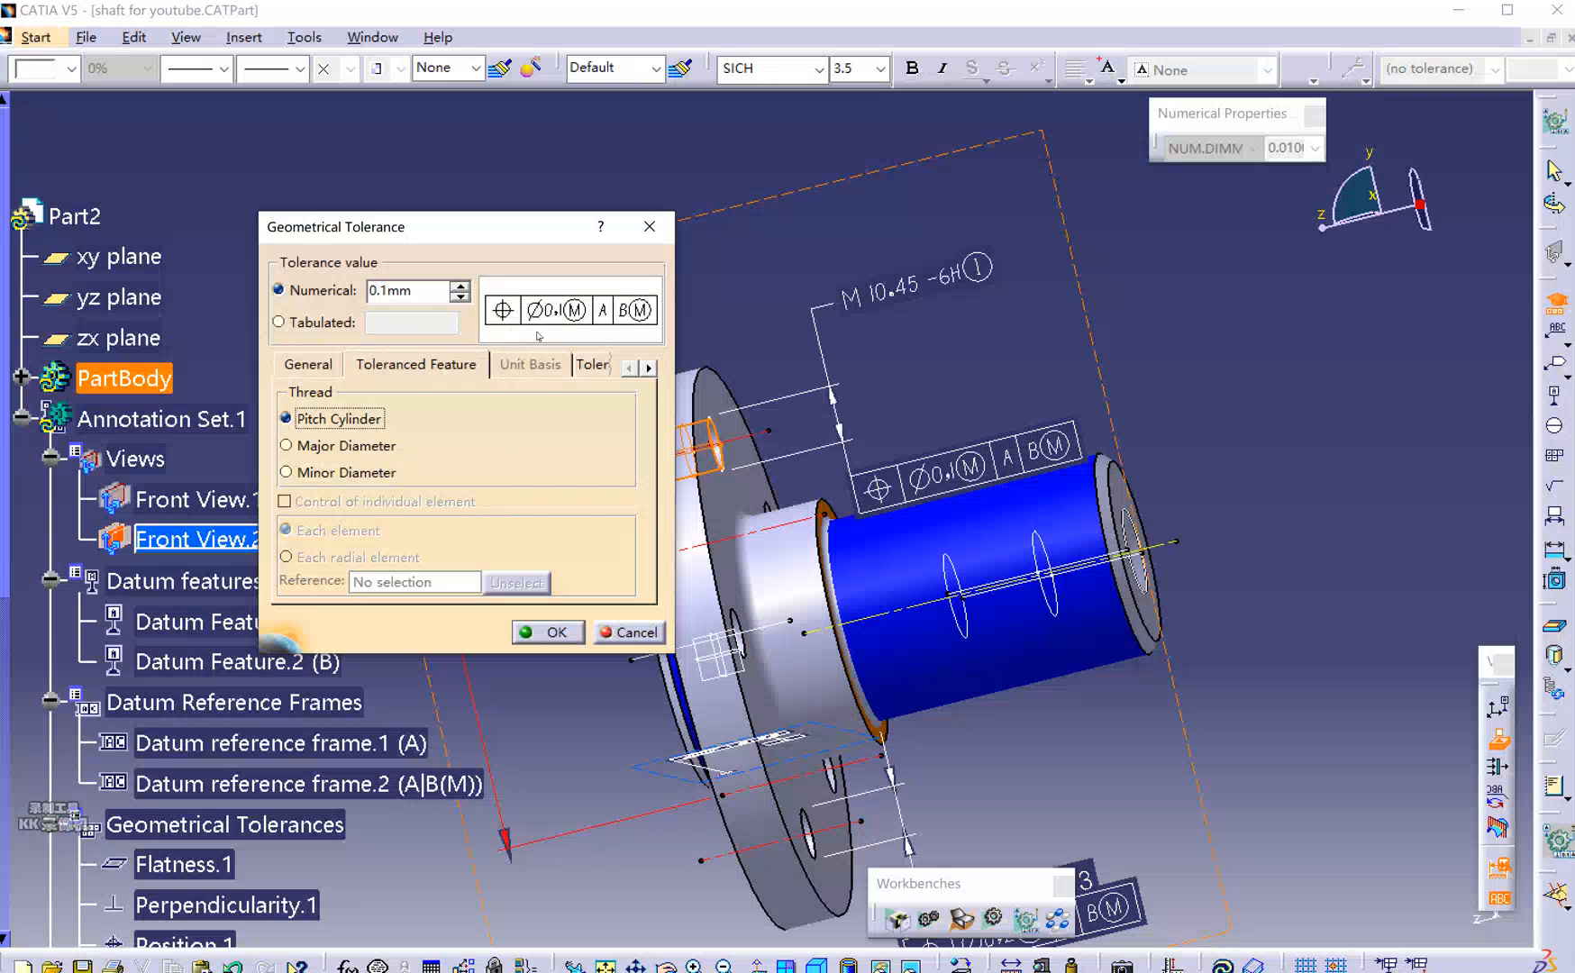
click(361, 474)
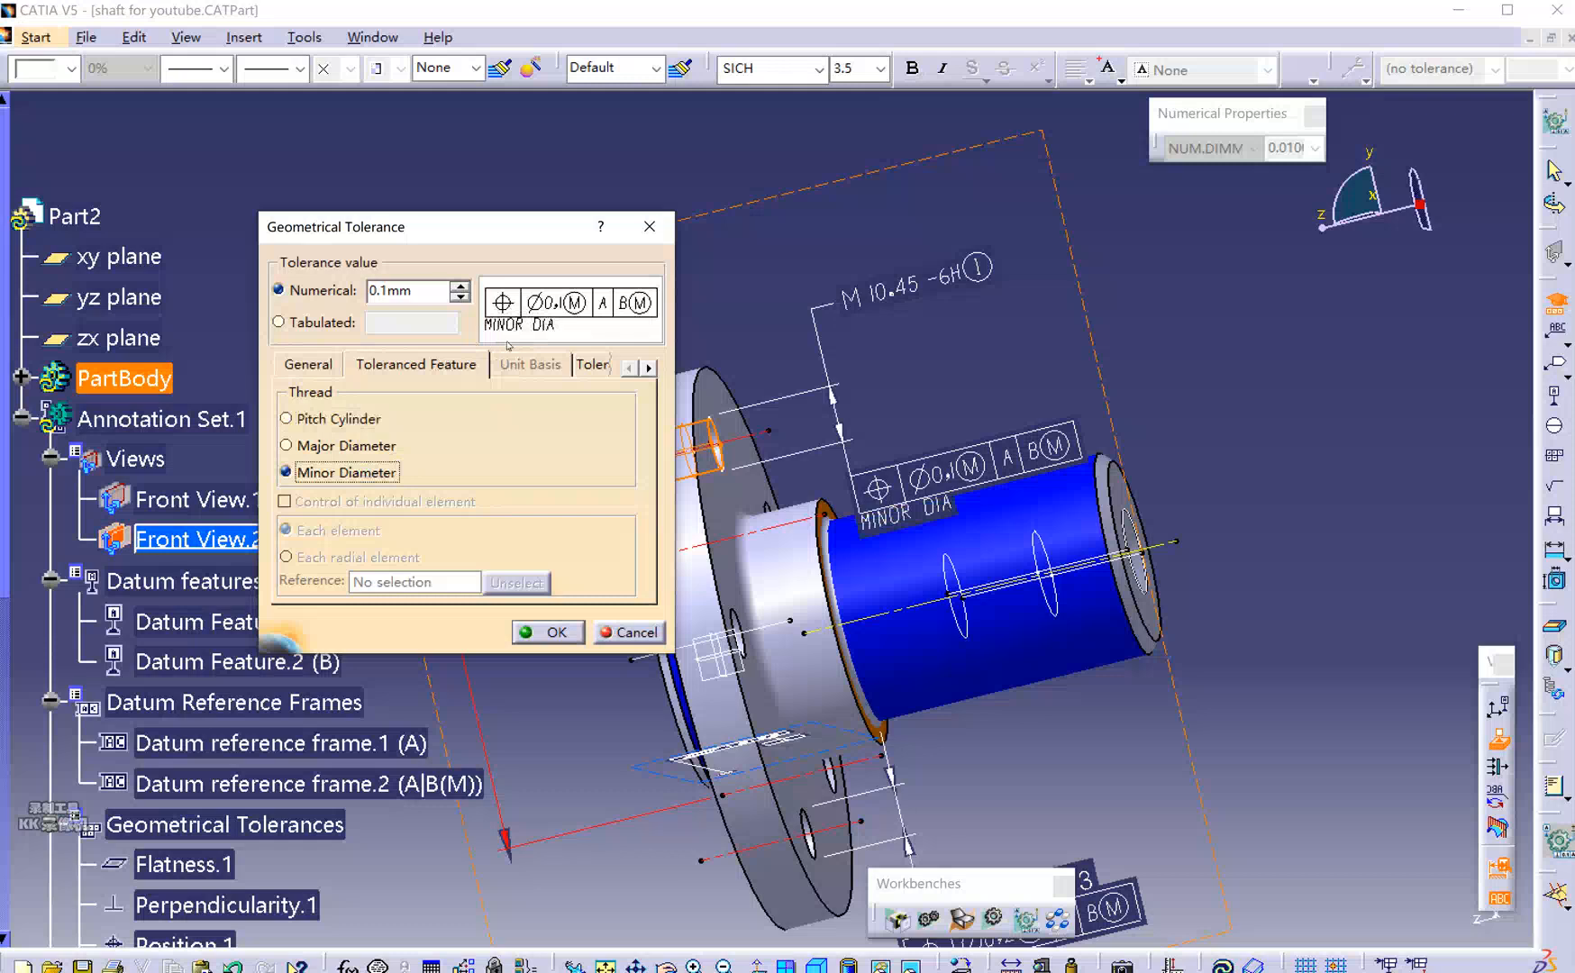
Change the tolerance value to 0.7 mm and mark it as a projected zone.
drag(388, 290, 380, 291)
text(7)
click(592, 364)
click(290, 417)
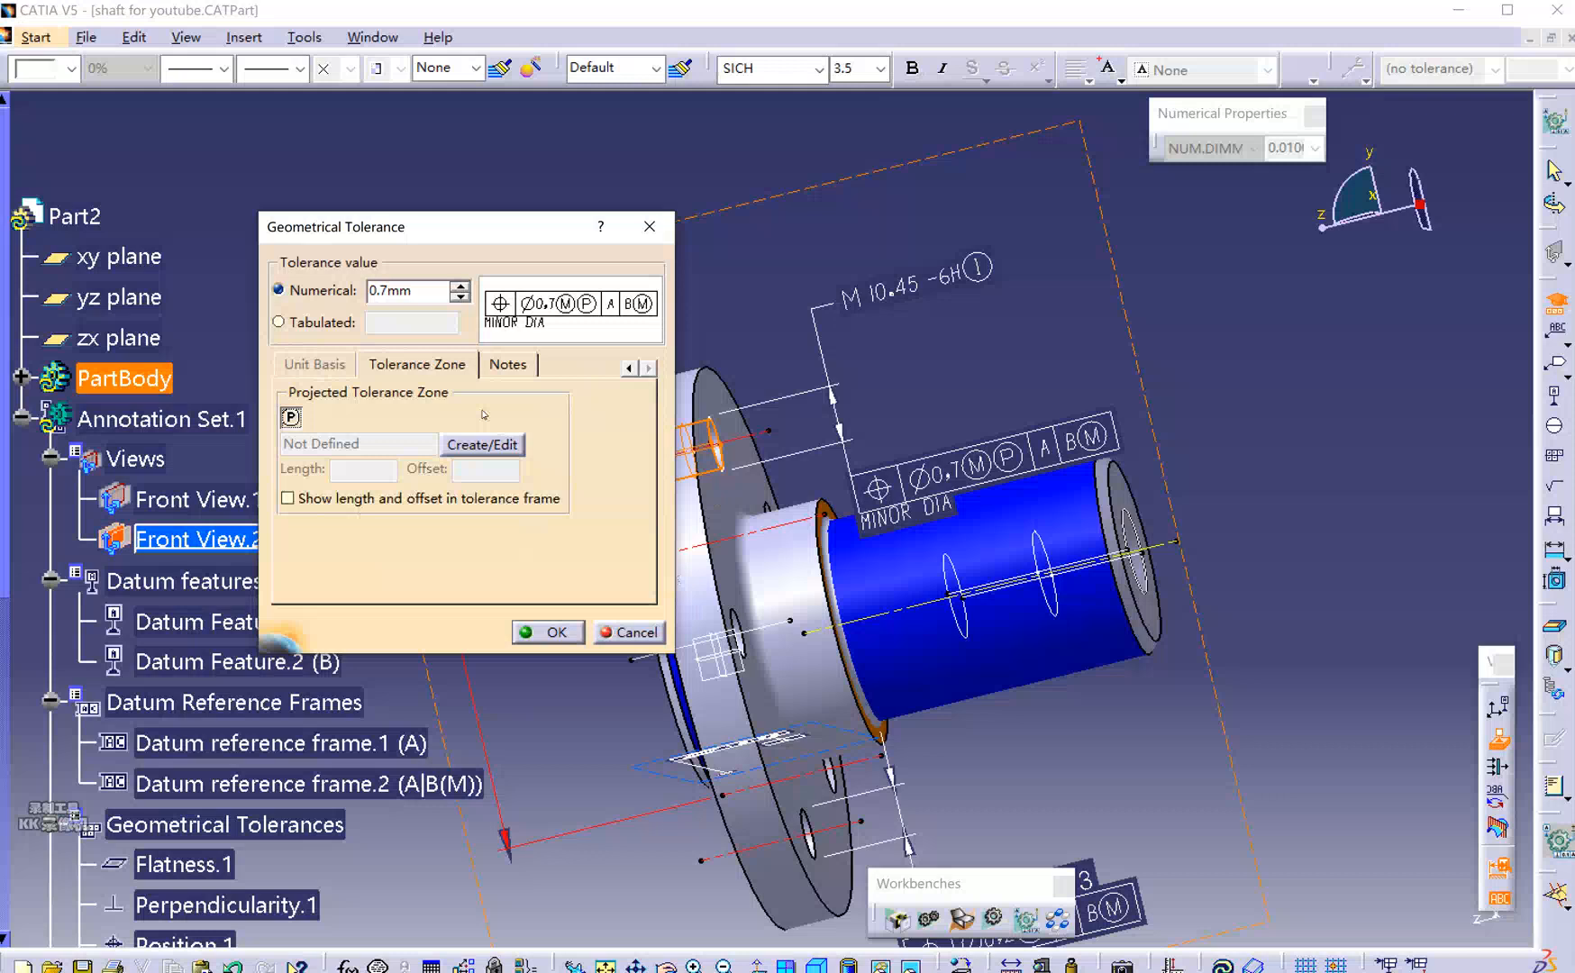
Create the projected zone's extended cylinder with the flange face as reference plane.
click(478, 445)
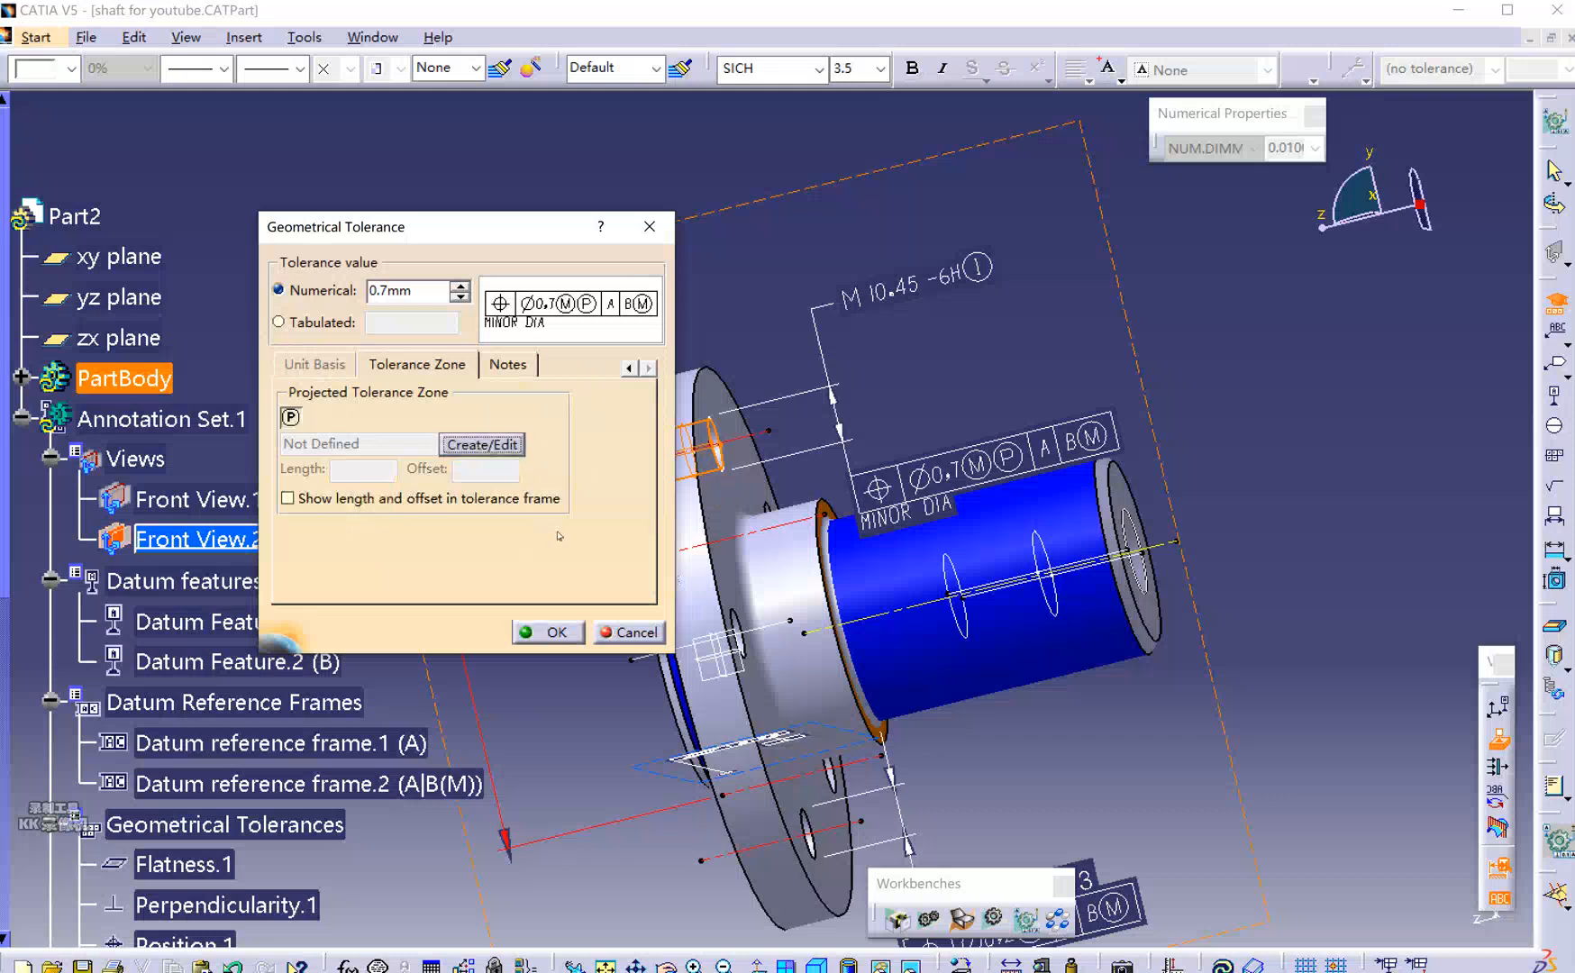
click(475, 443)
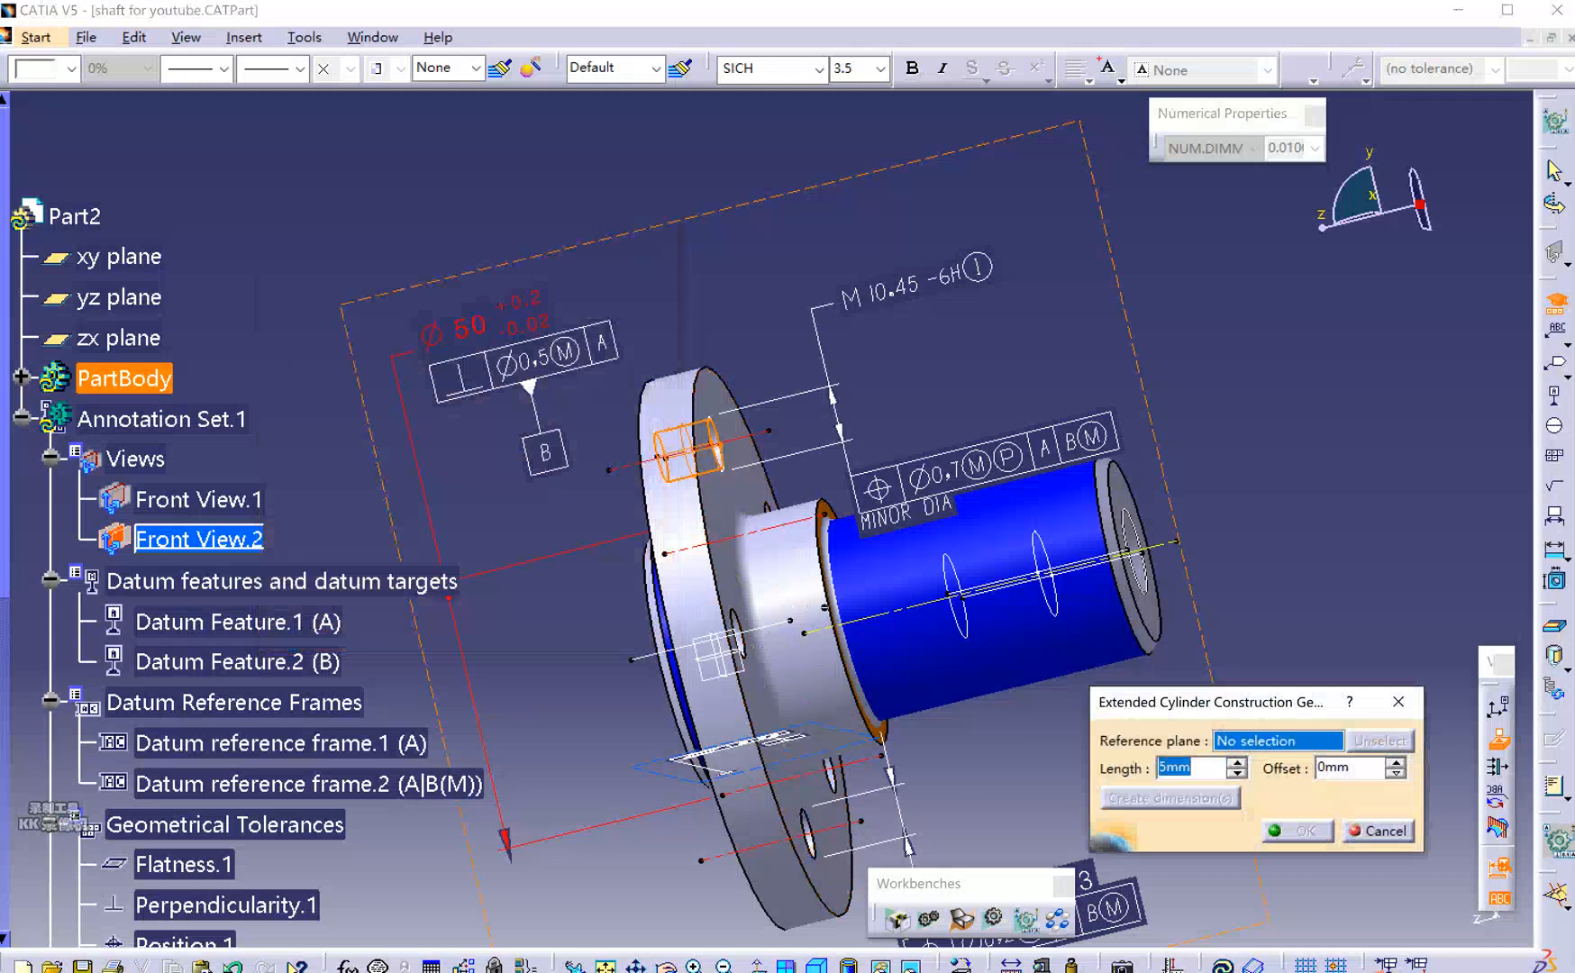
click(737, 516)
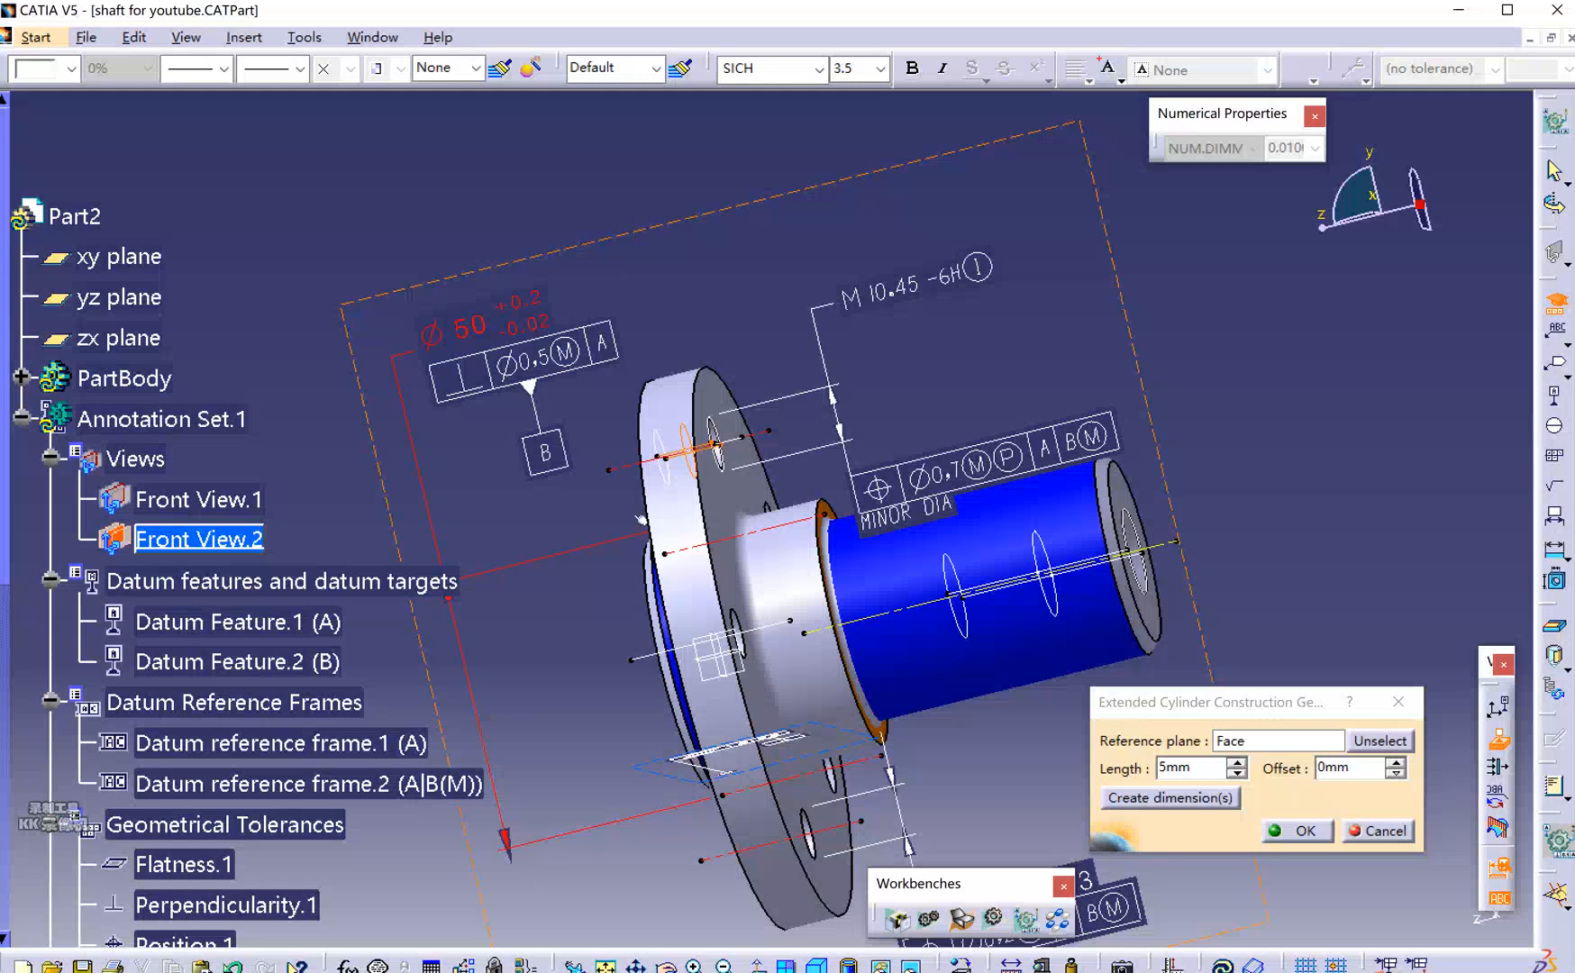
middle_drag(700, 484, 774, 505)
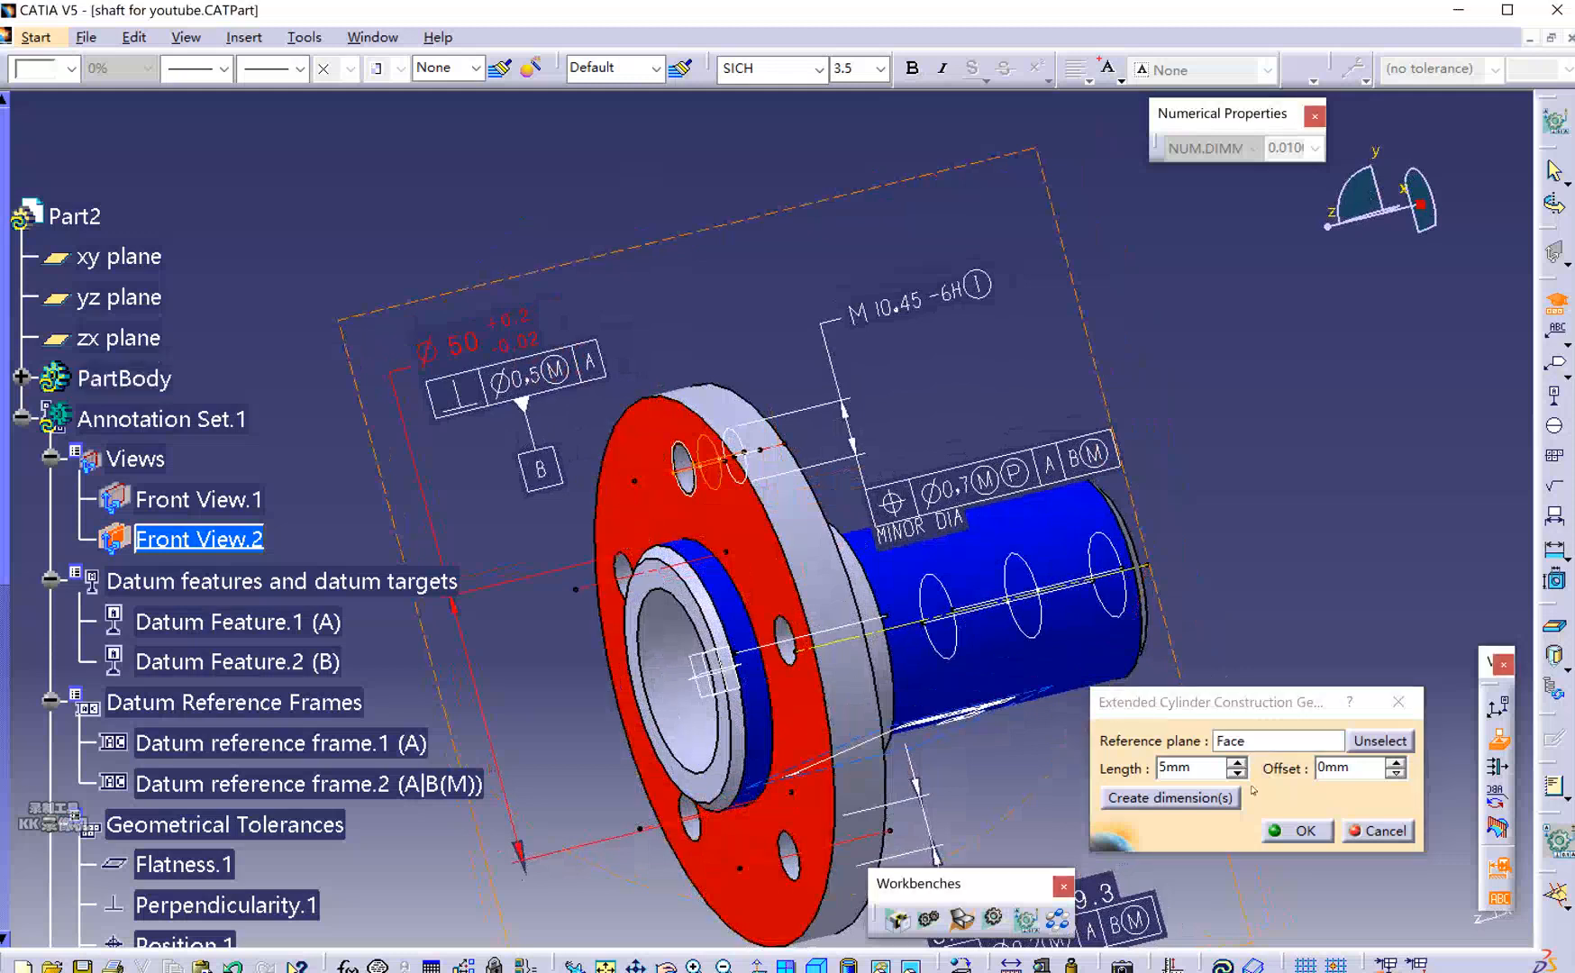
middle_drag(809, 535, 749, 510)
click(1291, 740)
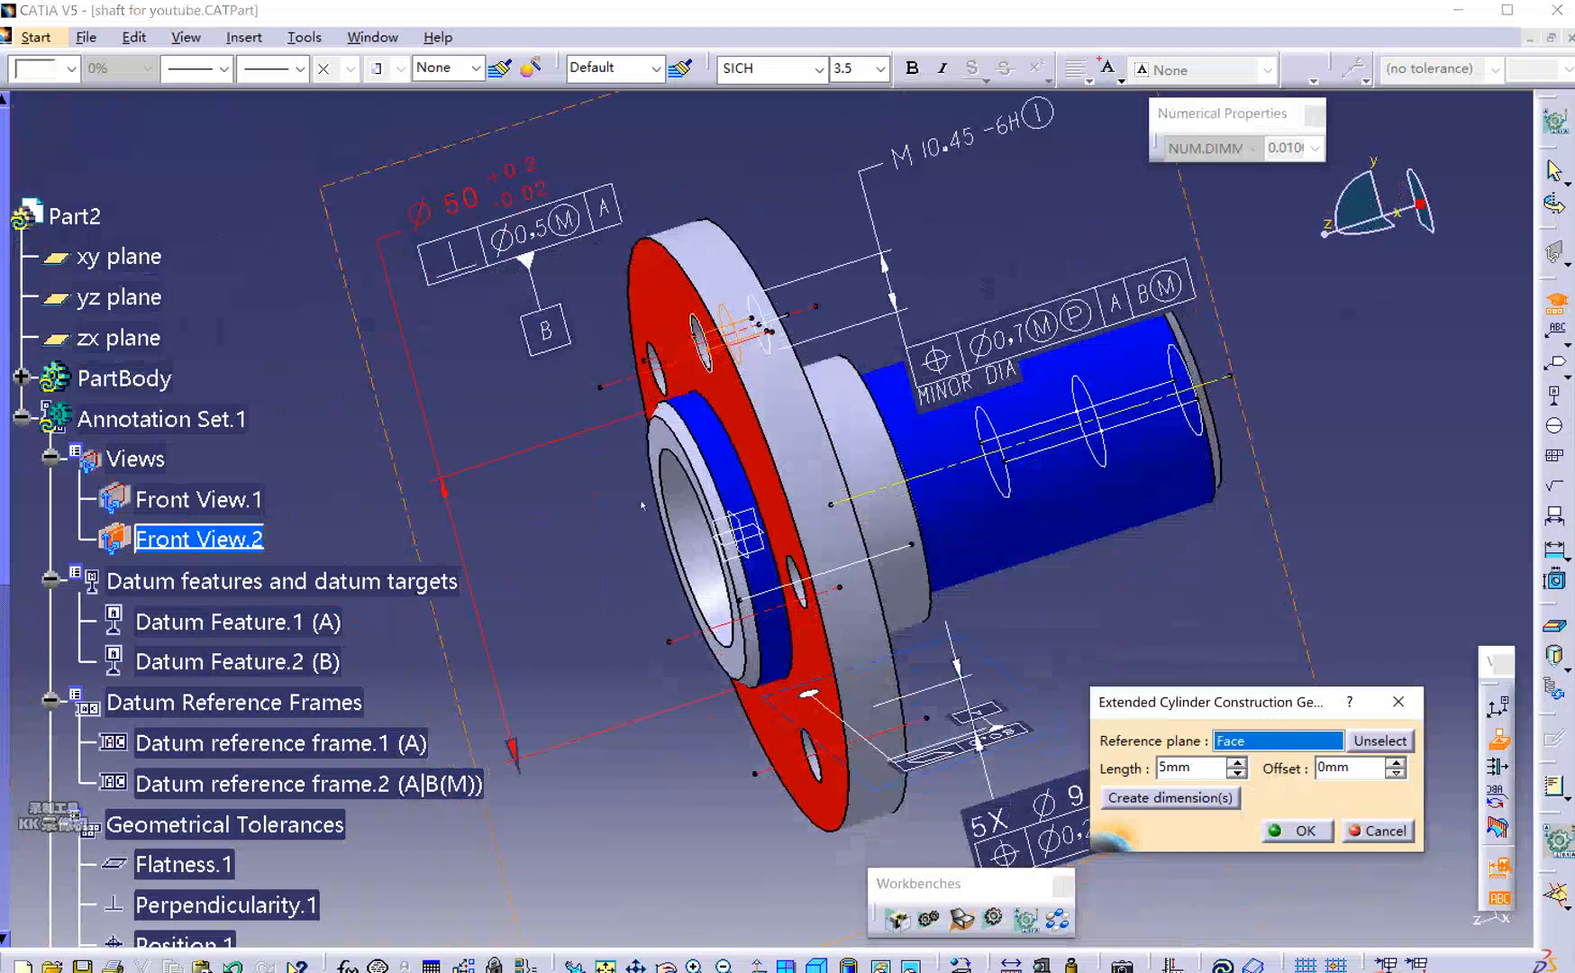
click(746, 434)
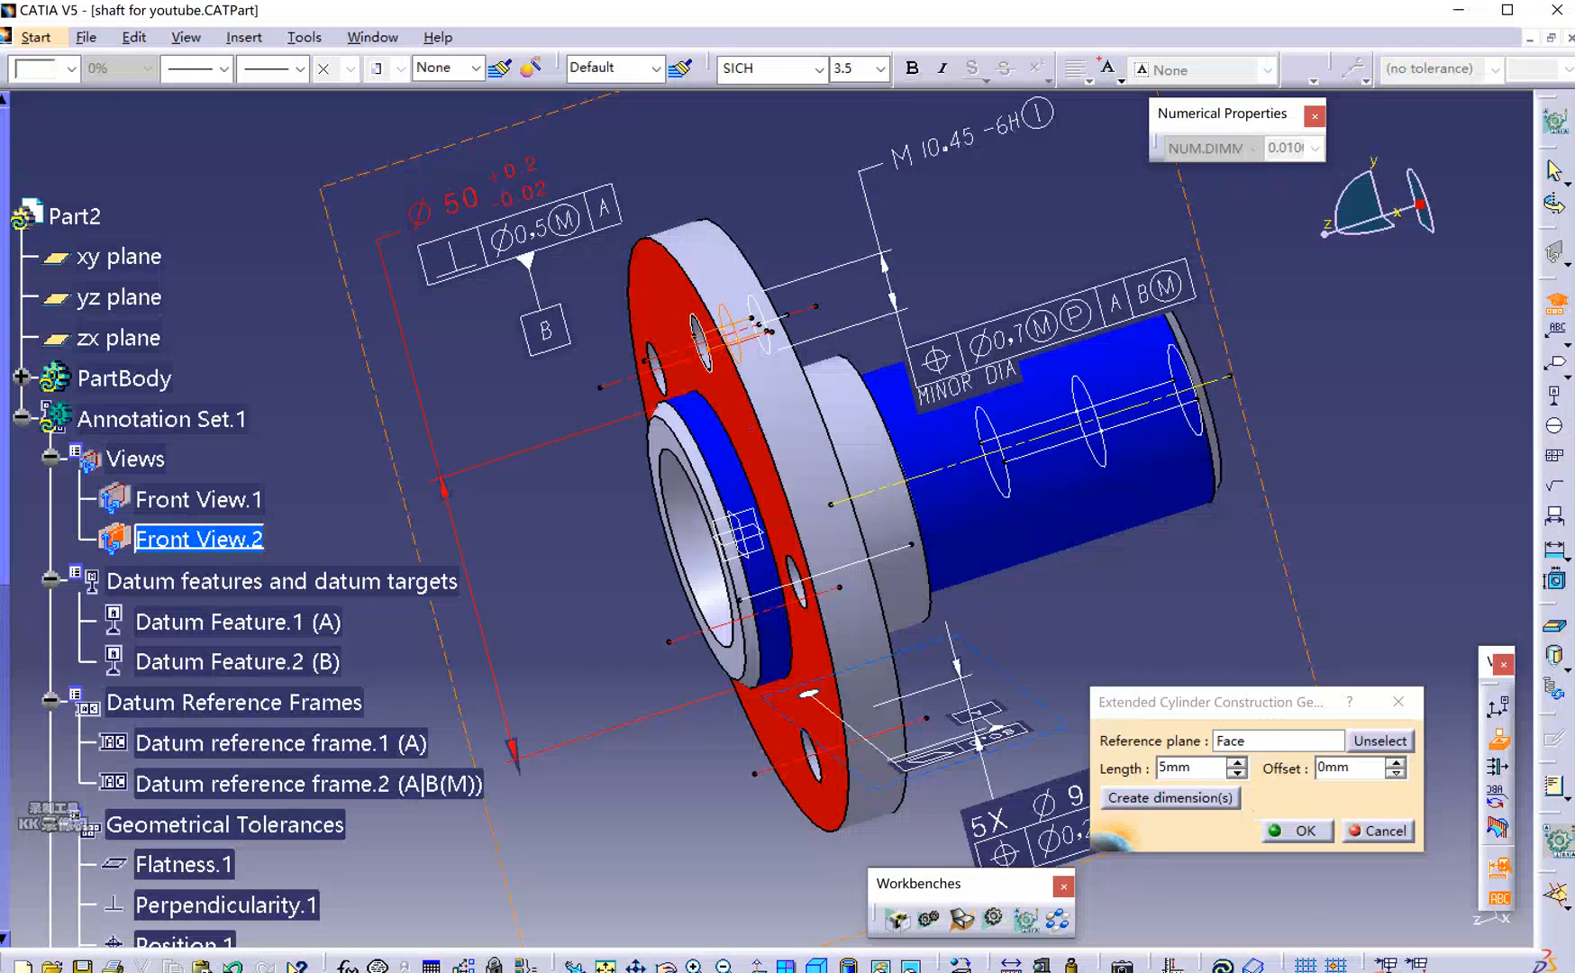
Set the projected zone length to 20.5 mm and create its length dimension.
double_click(1172, 767)
text(20.5)
mouse_move(1128, 770)
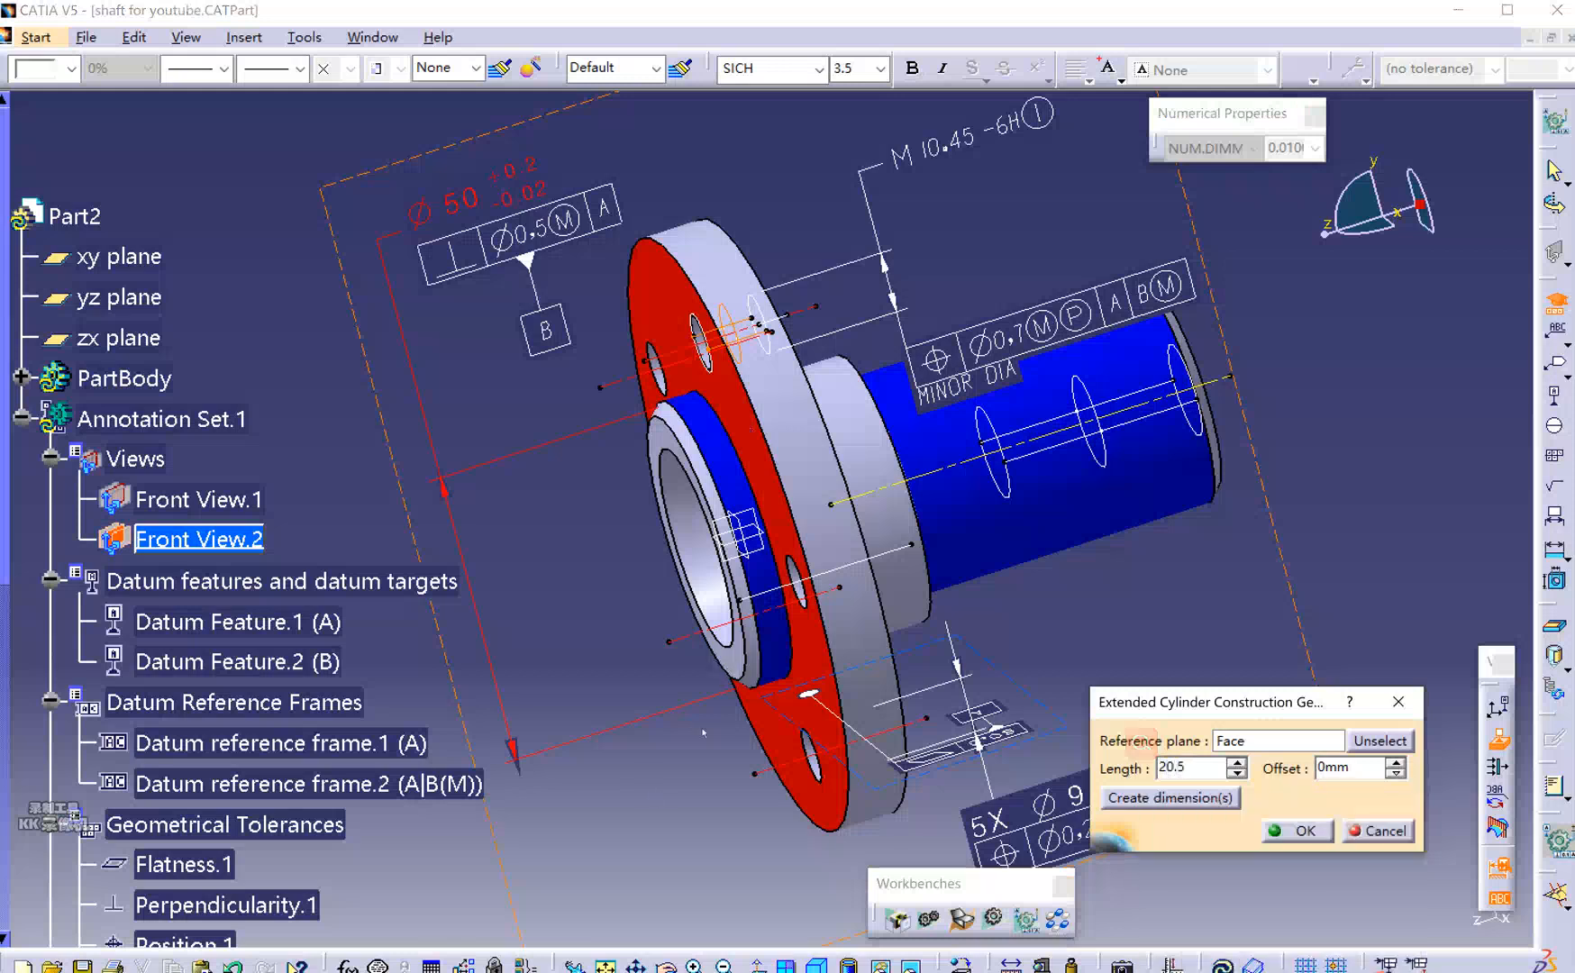
middle_drag(721, 563, 636, 567)
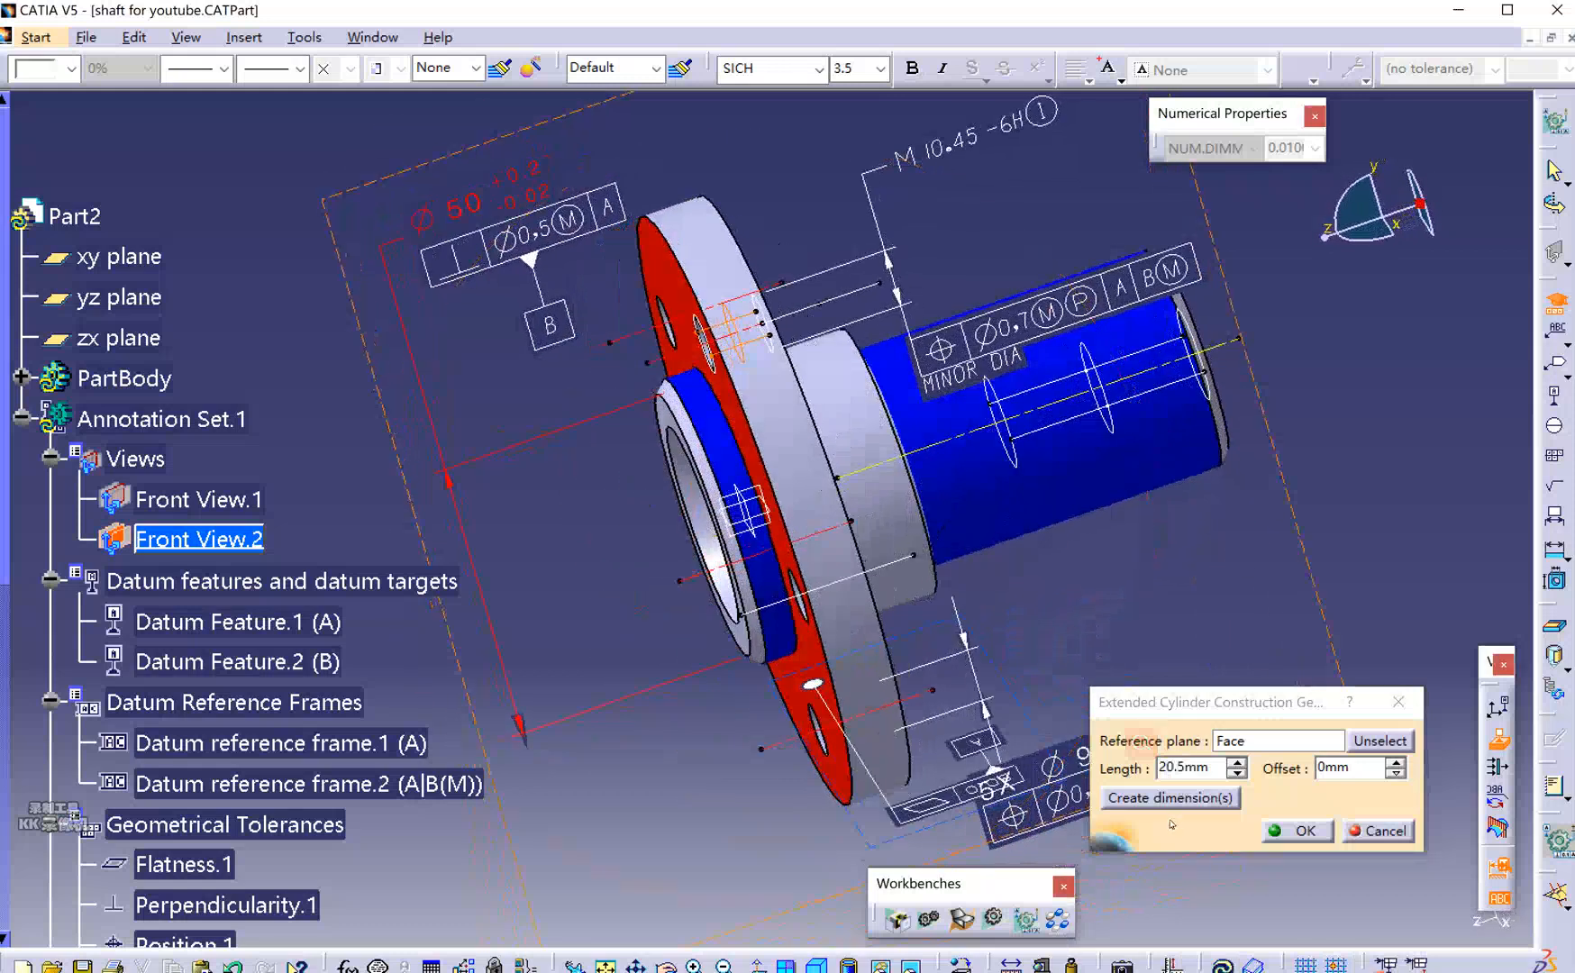
click(1186, 798)
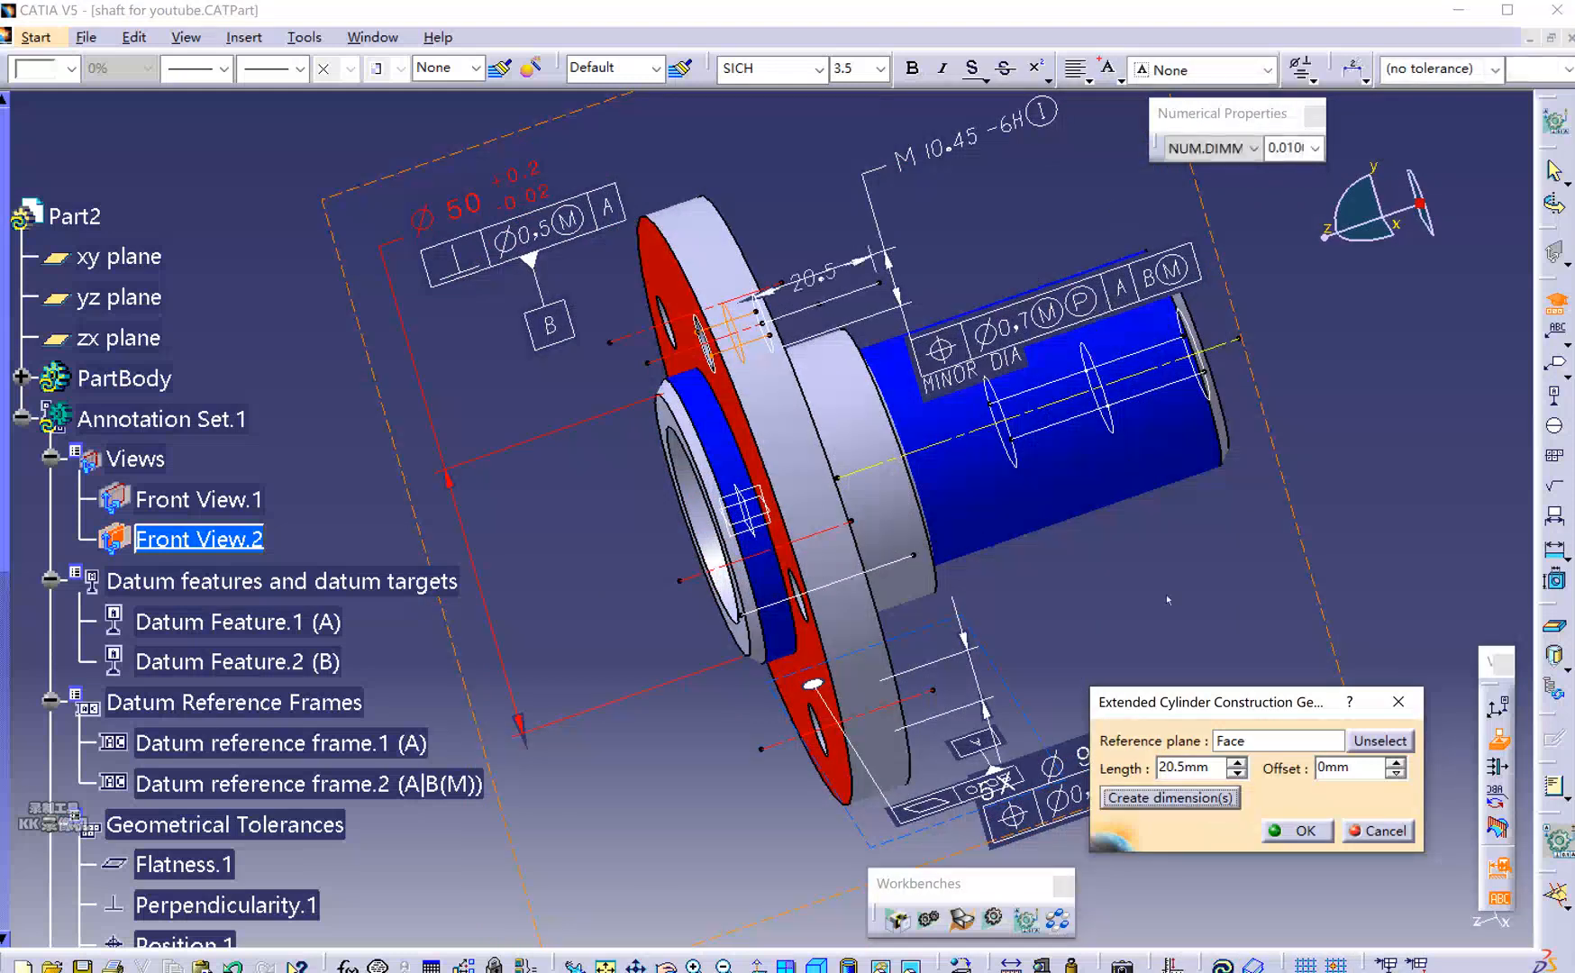
click(1178, 799)
Keep the cylinder offset at 0 mm and confirm the extended cylinder settings.
middle_drag(662, 398, 872, 335)
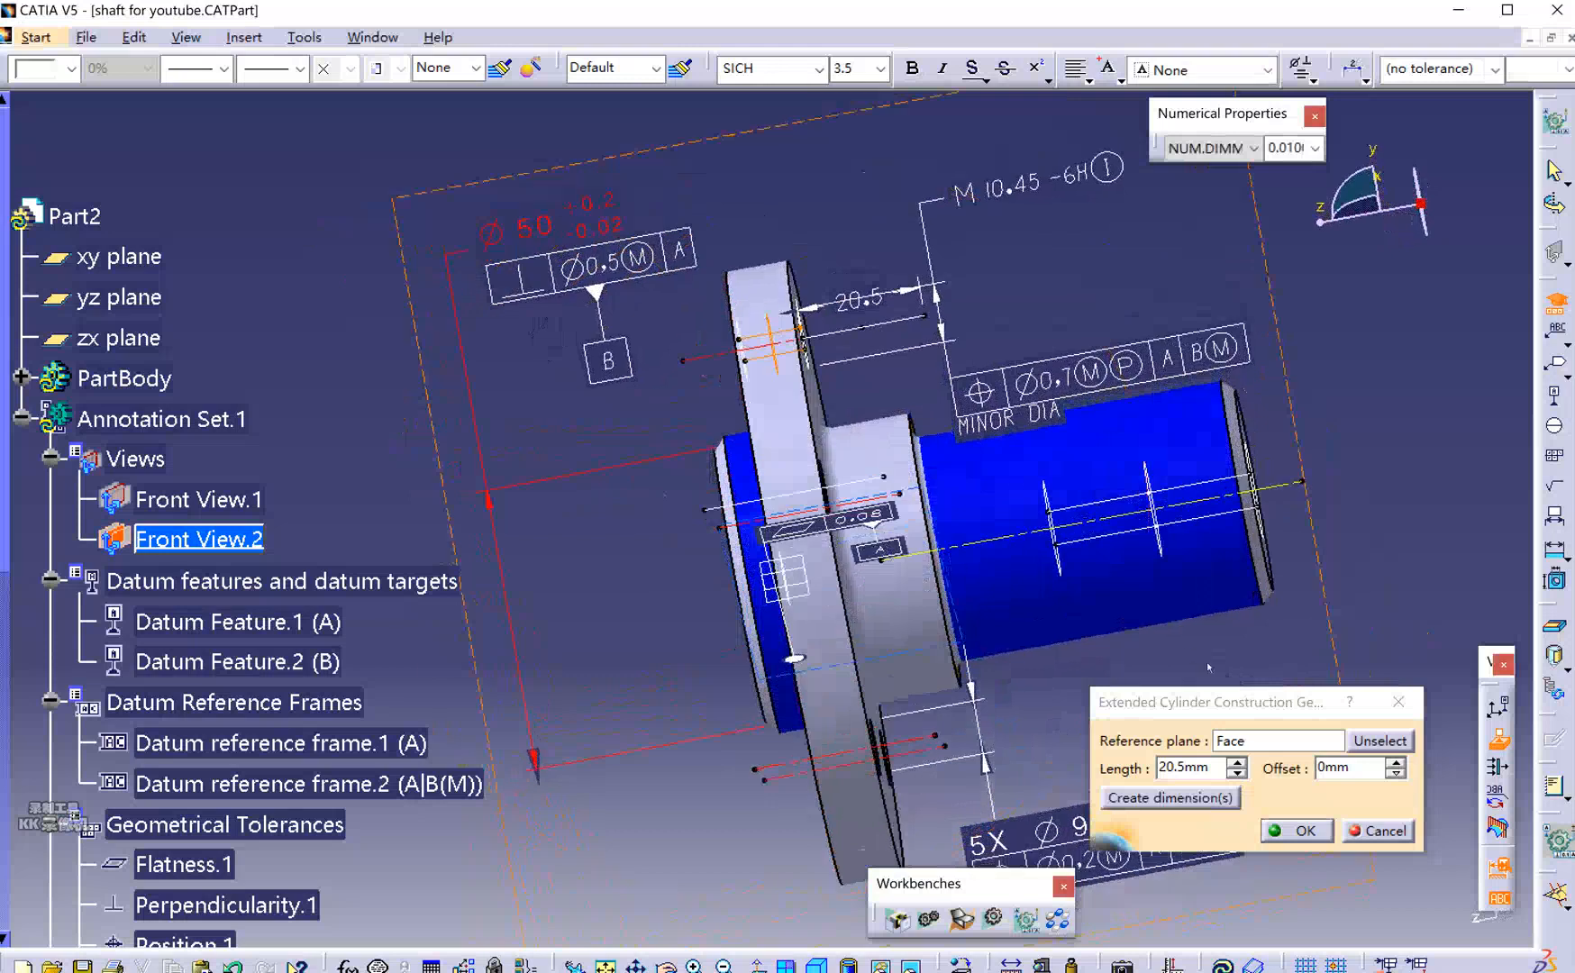
middle_drag(816, 323, 828, 192)
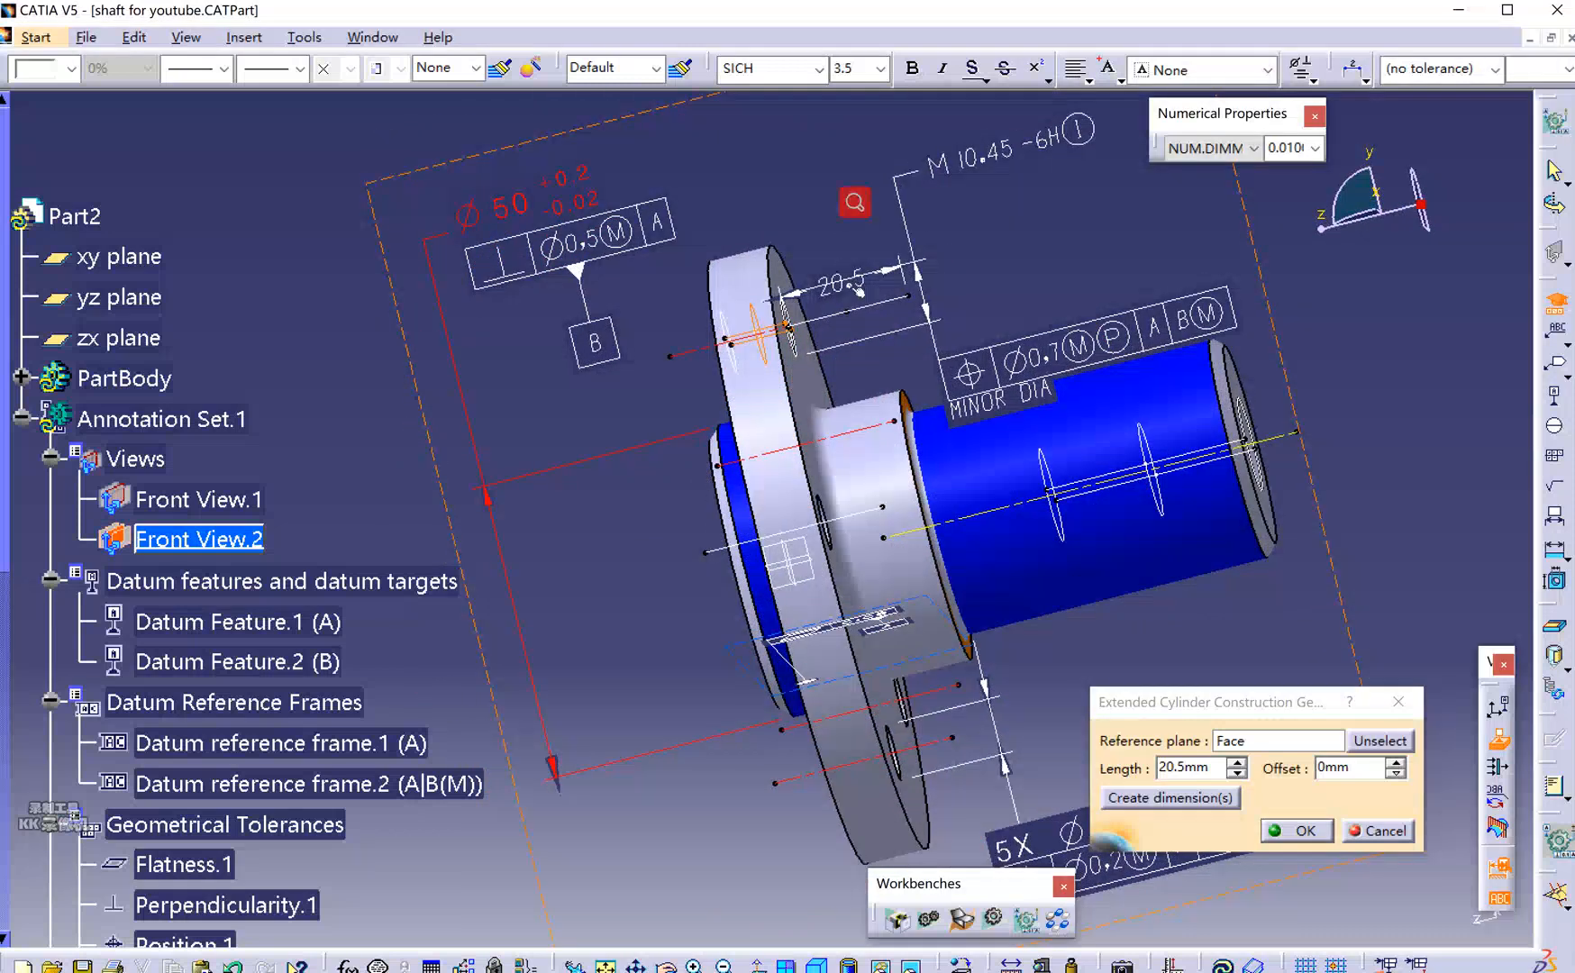
click(1315, 833)
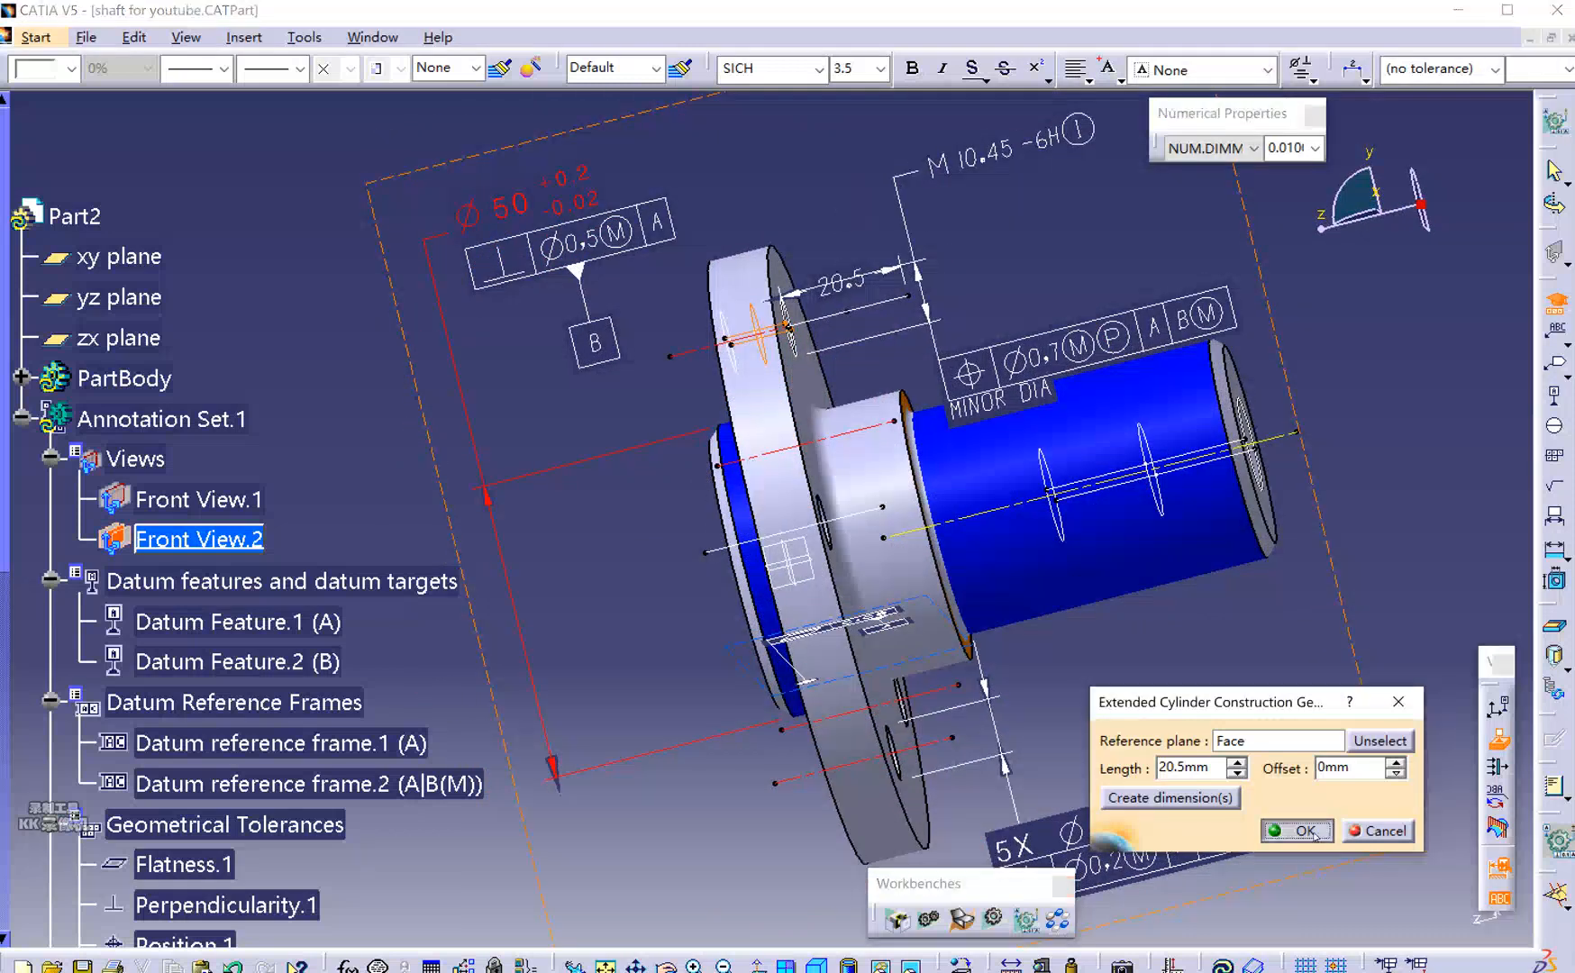
click(1317, 768)
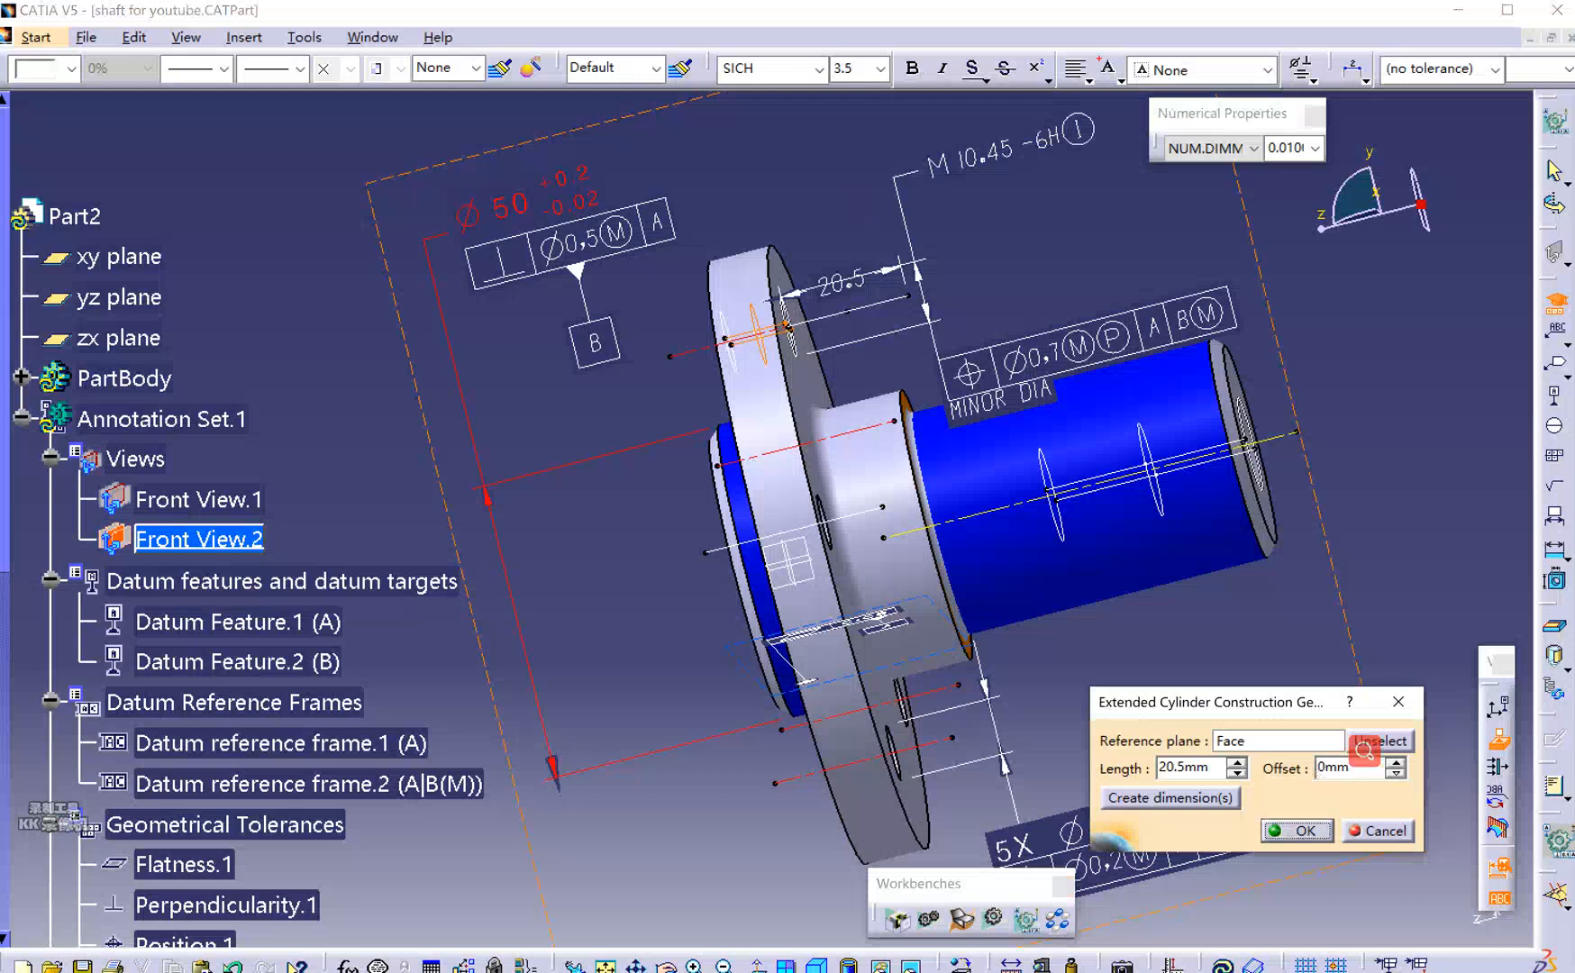
double_click(1331, 768)
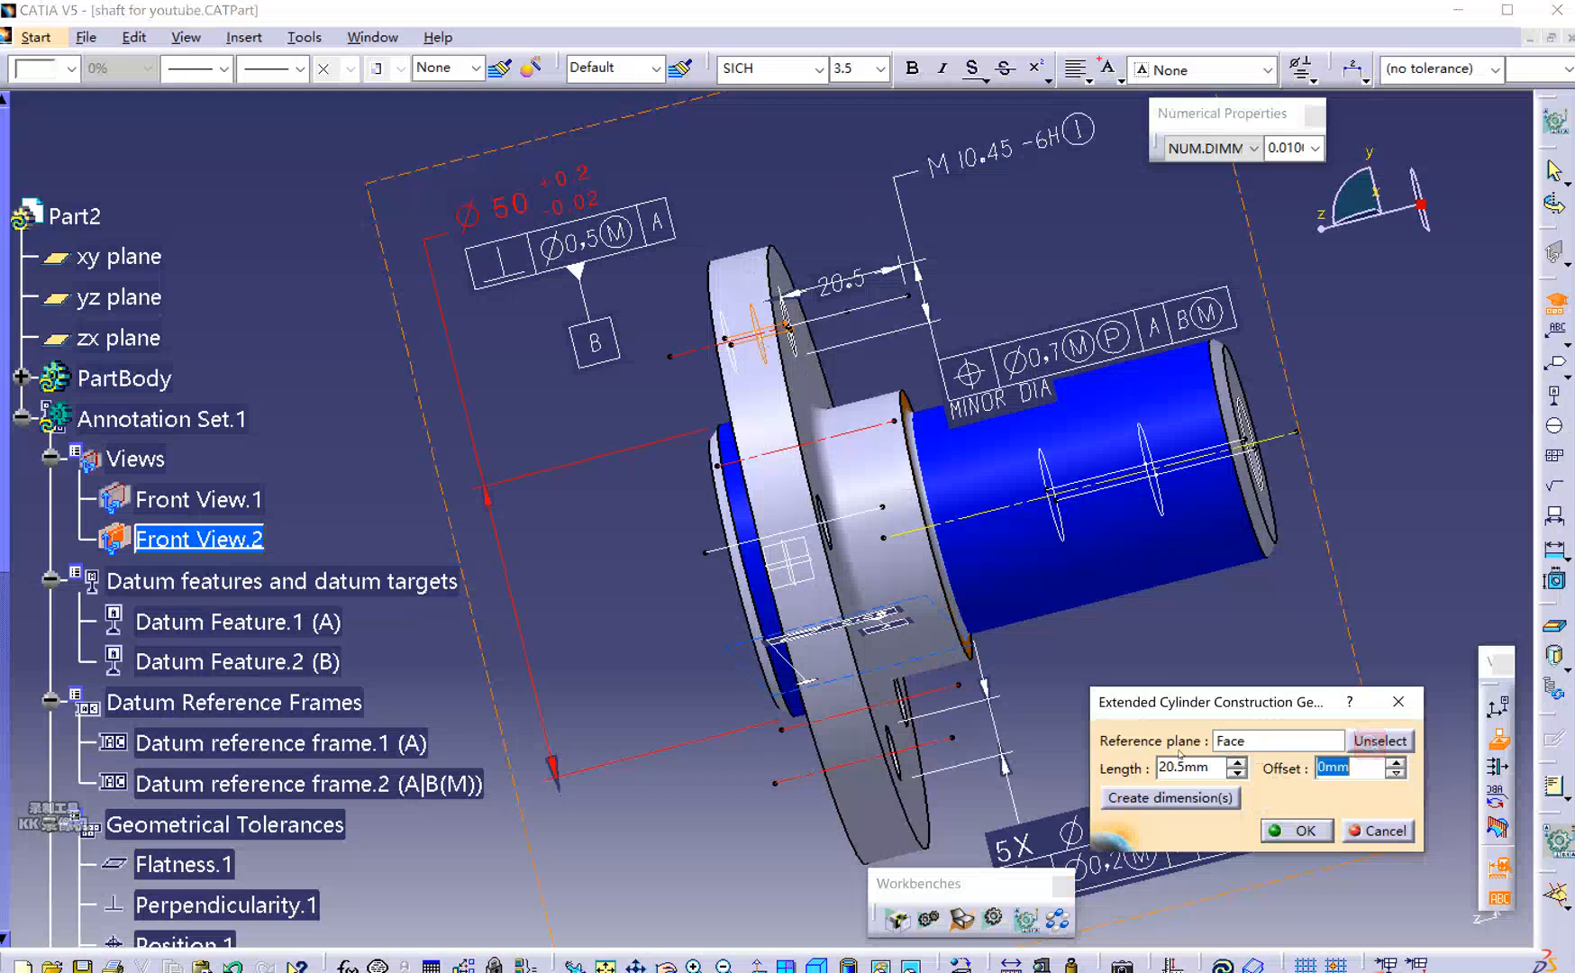
click(1301, 833)
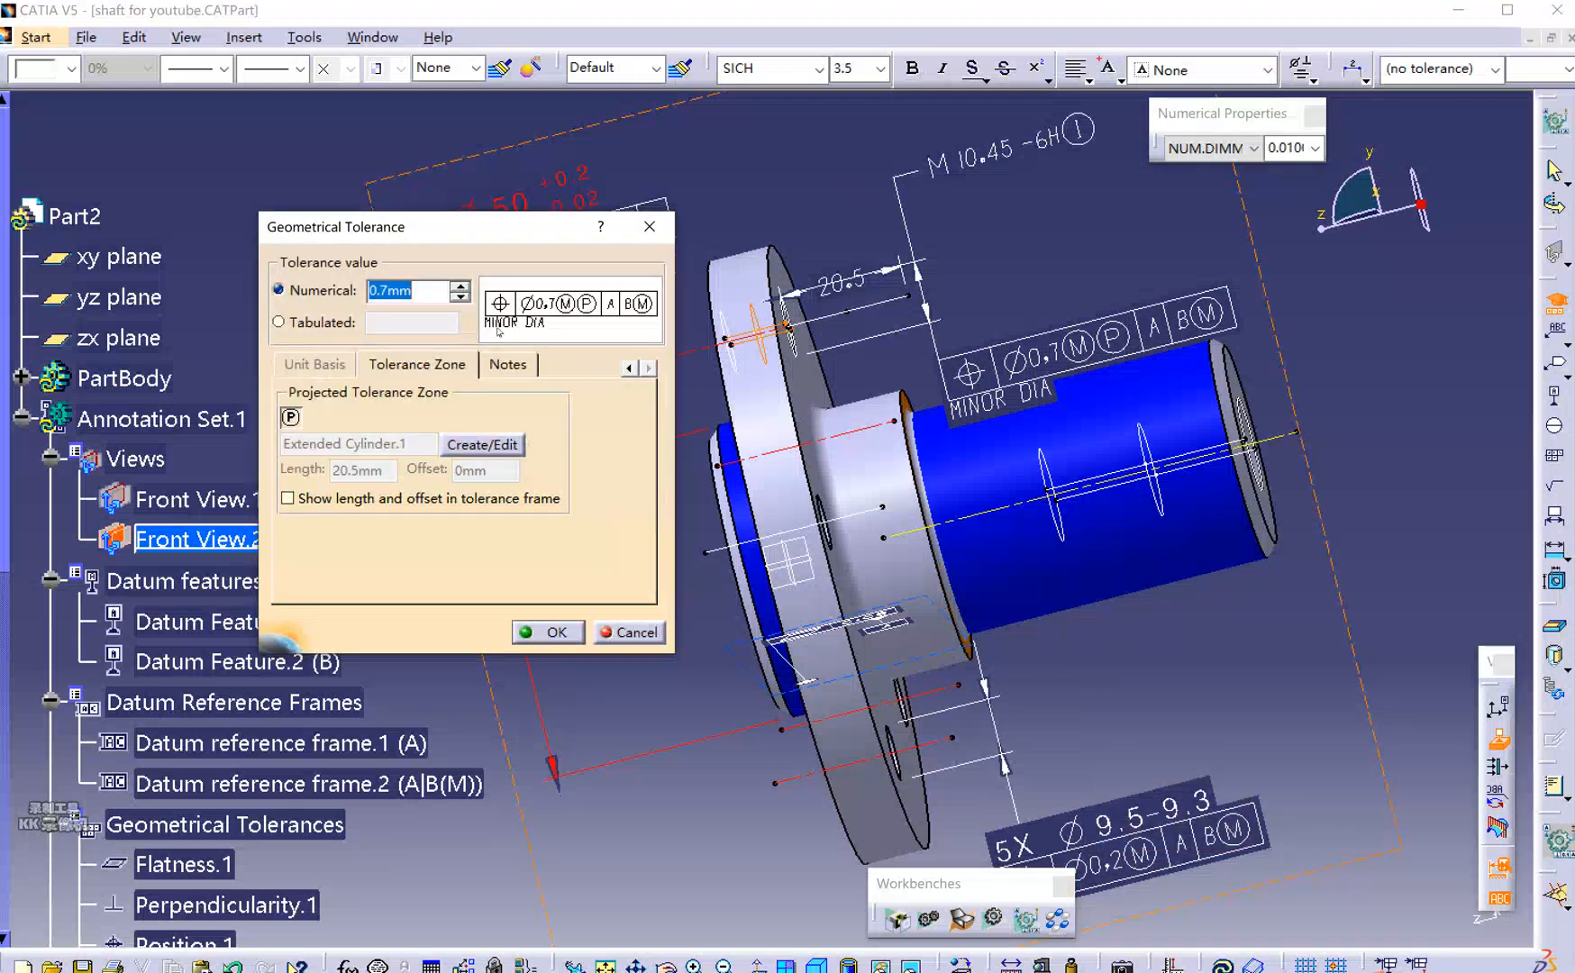
Show the 20.5 length in the frame, confirm it, and place it under the M10.45-6H note.
click(315, 501)
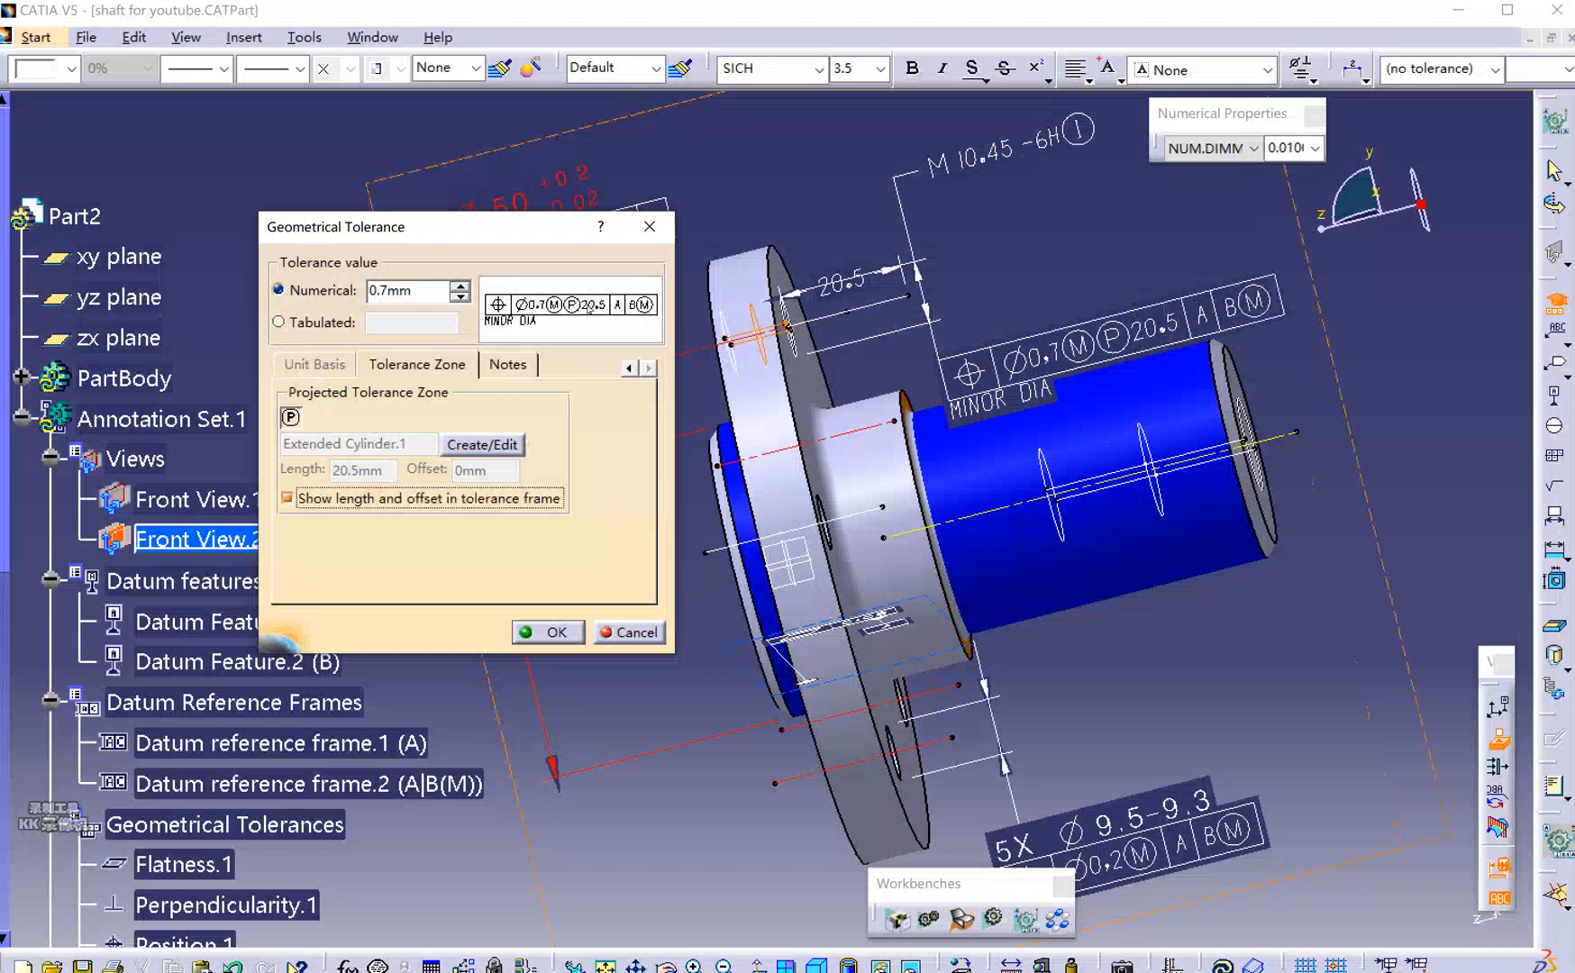
drag(487, 229, 407, 294)
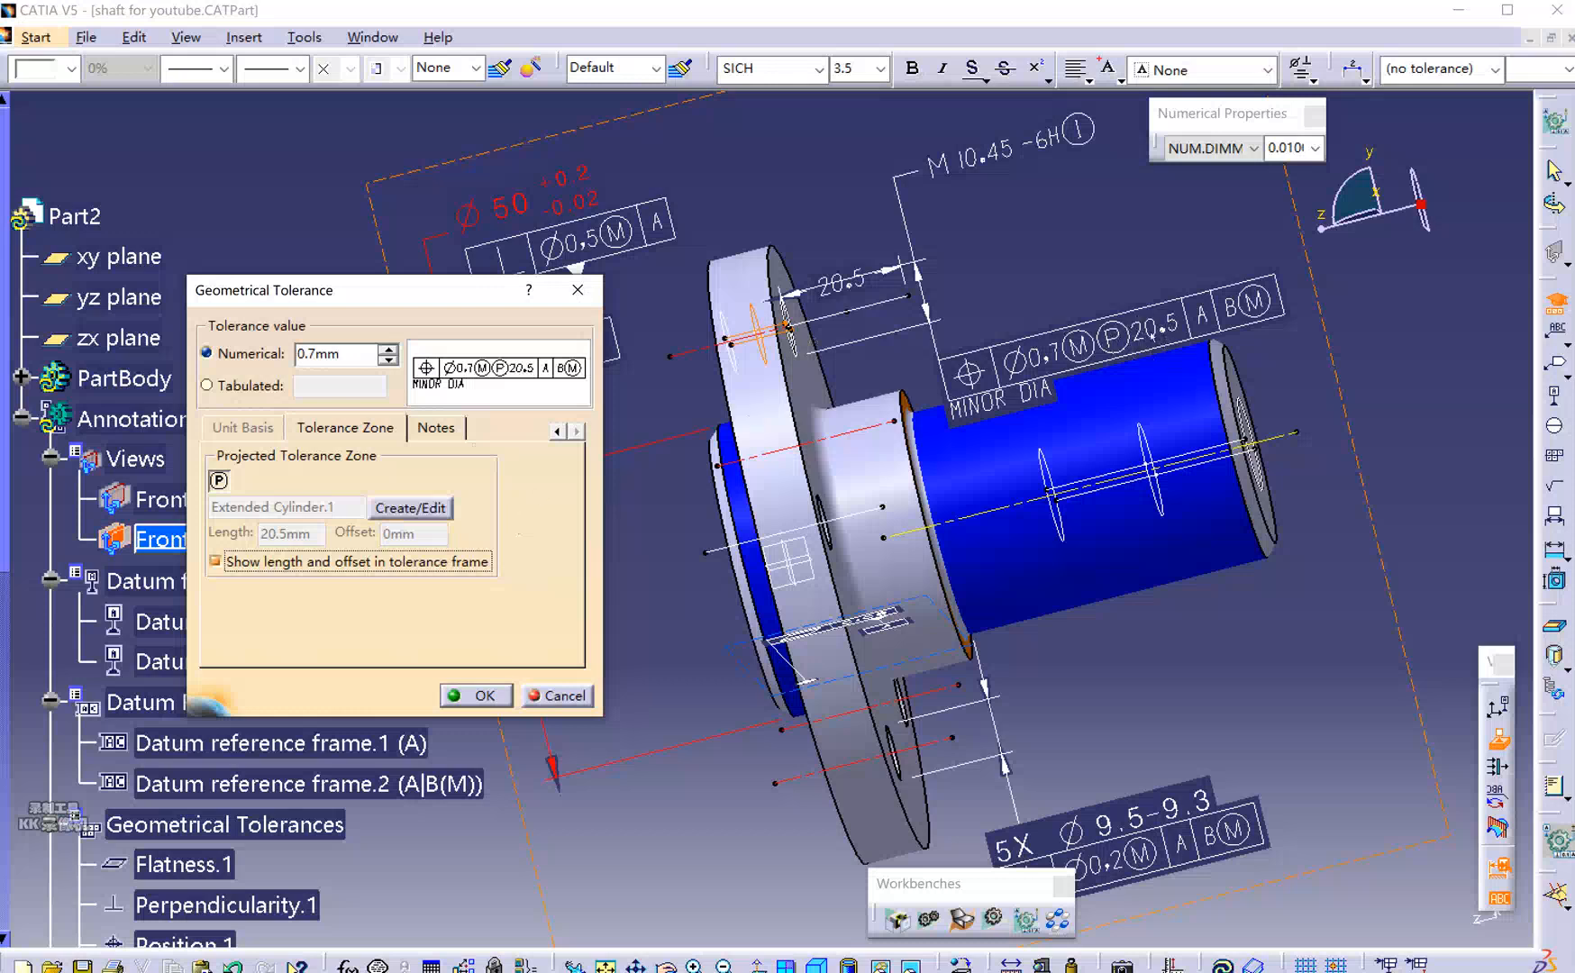
click(477, 695)
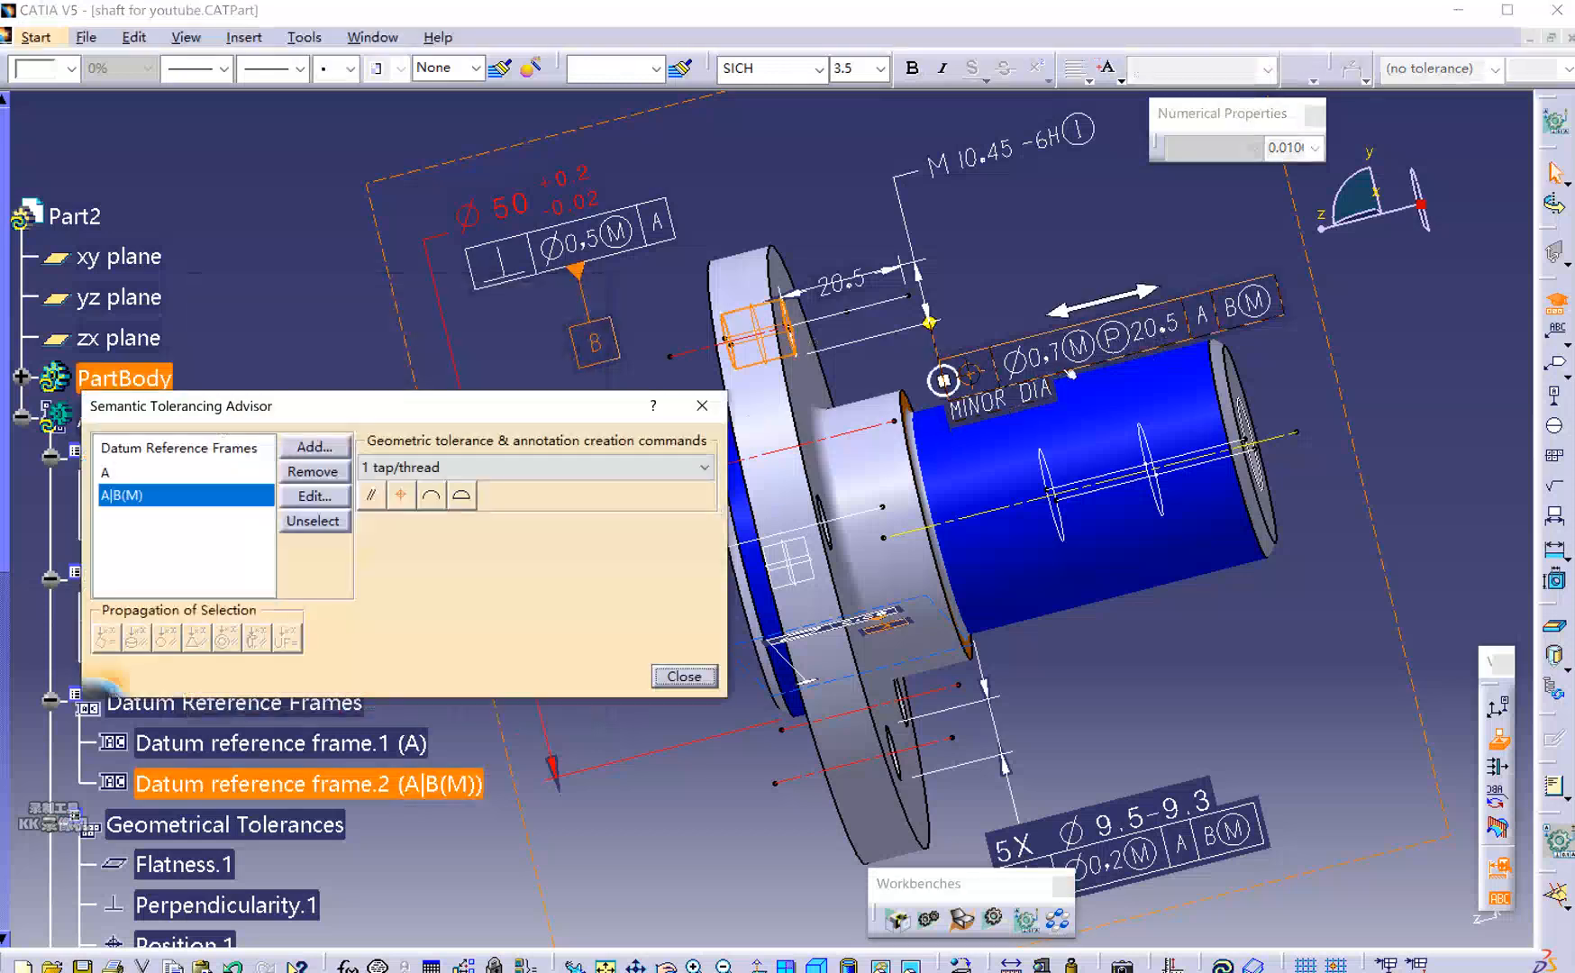
drag(1073, 374, 1043, 209)
drag(913, 214, 912, 214)
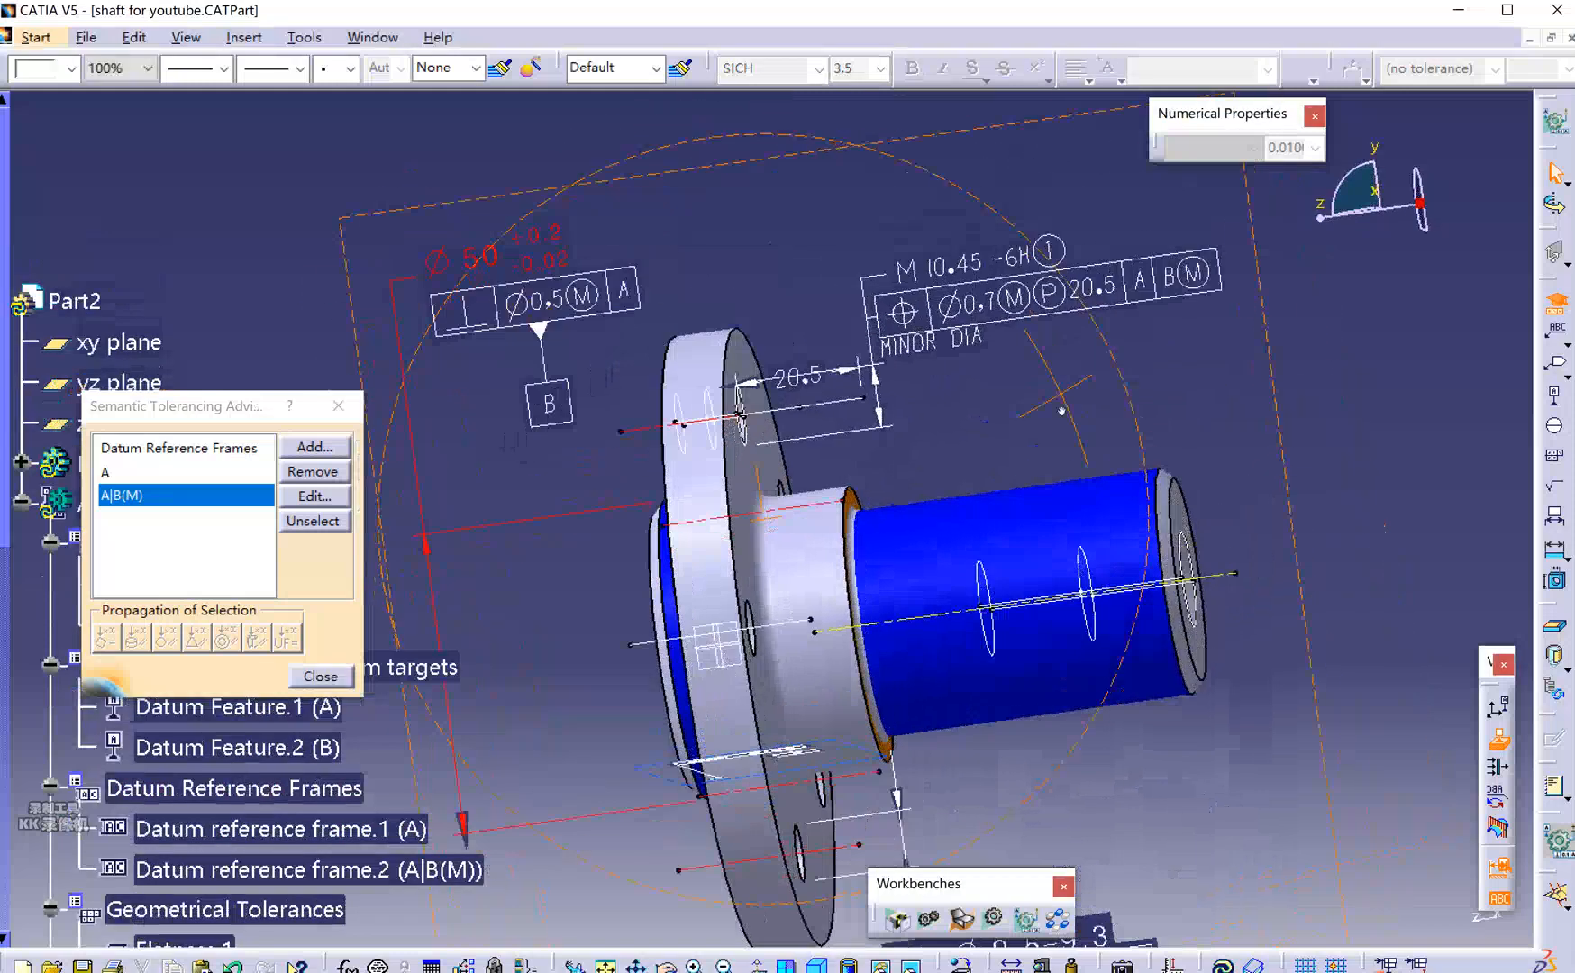